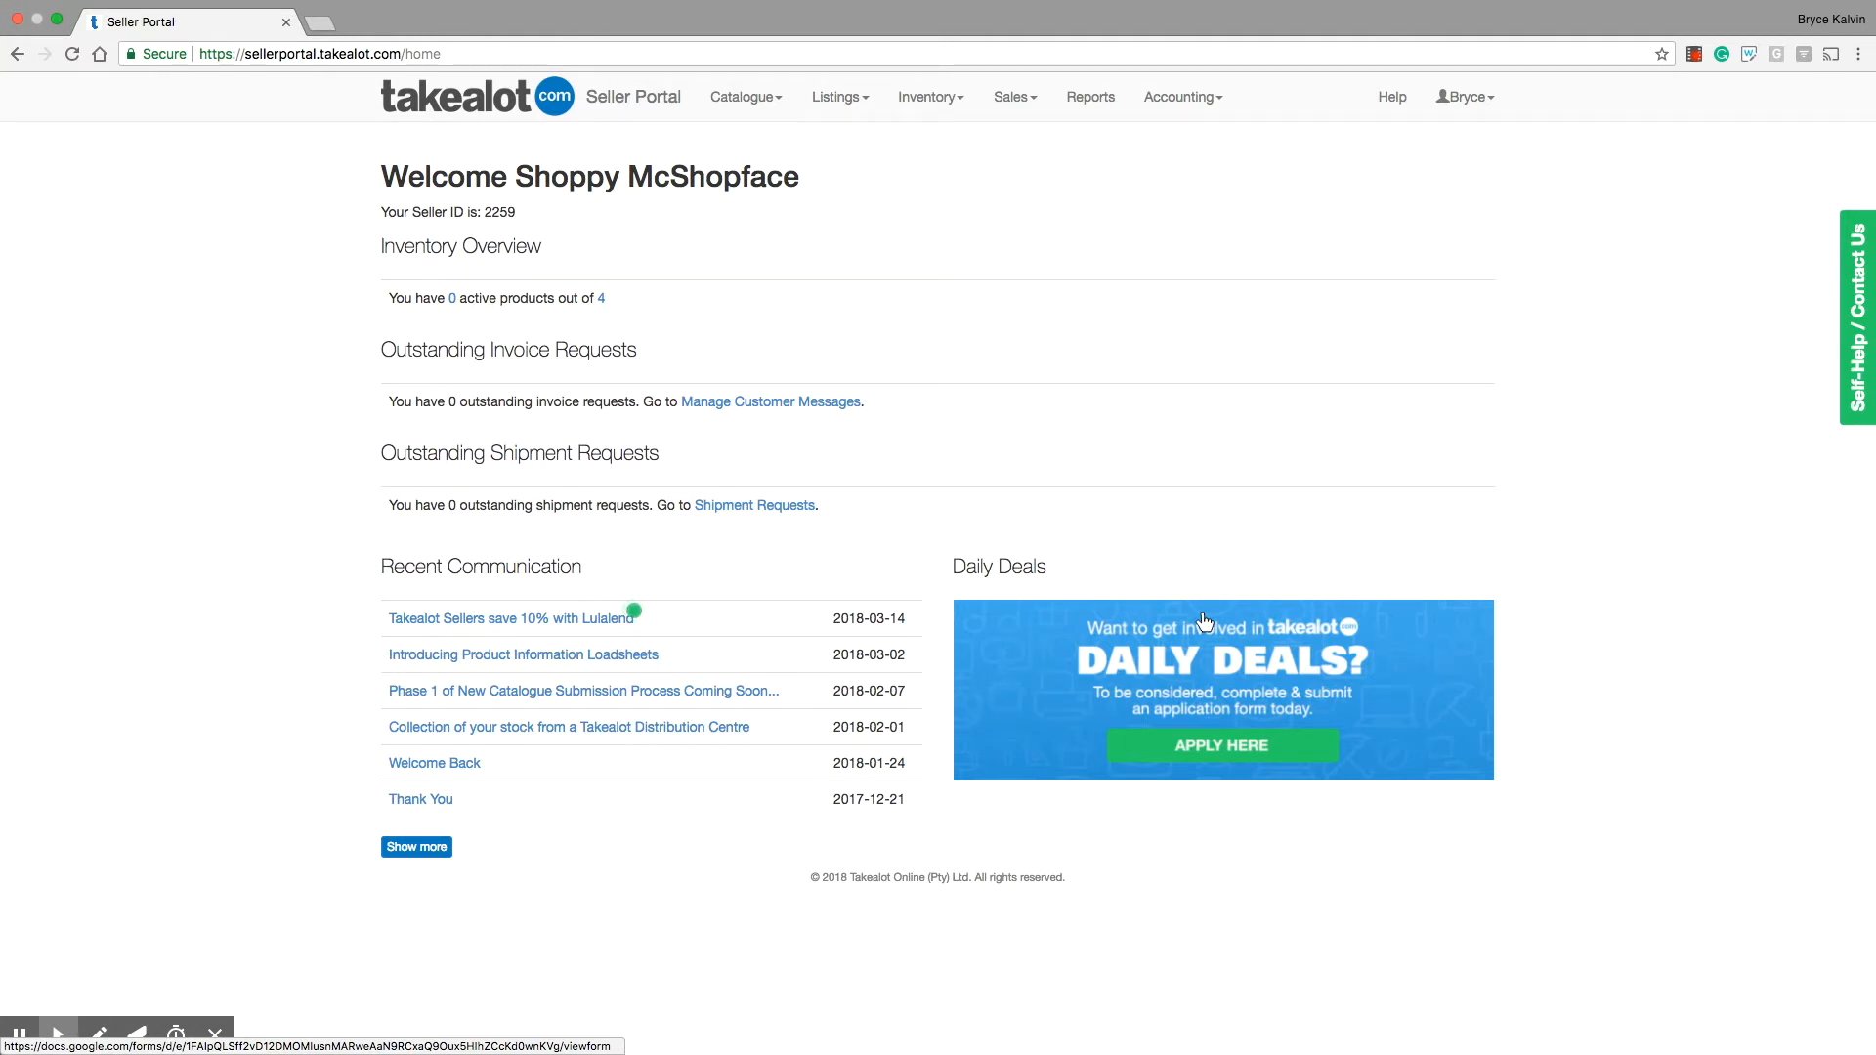
Step: Open the page for adding new products and review the New Catalogue Submissions steps and the available department loadsheets
left_click(742, 97)
left_click(752, 141)
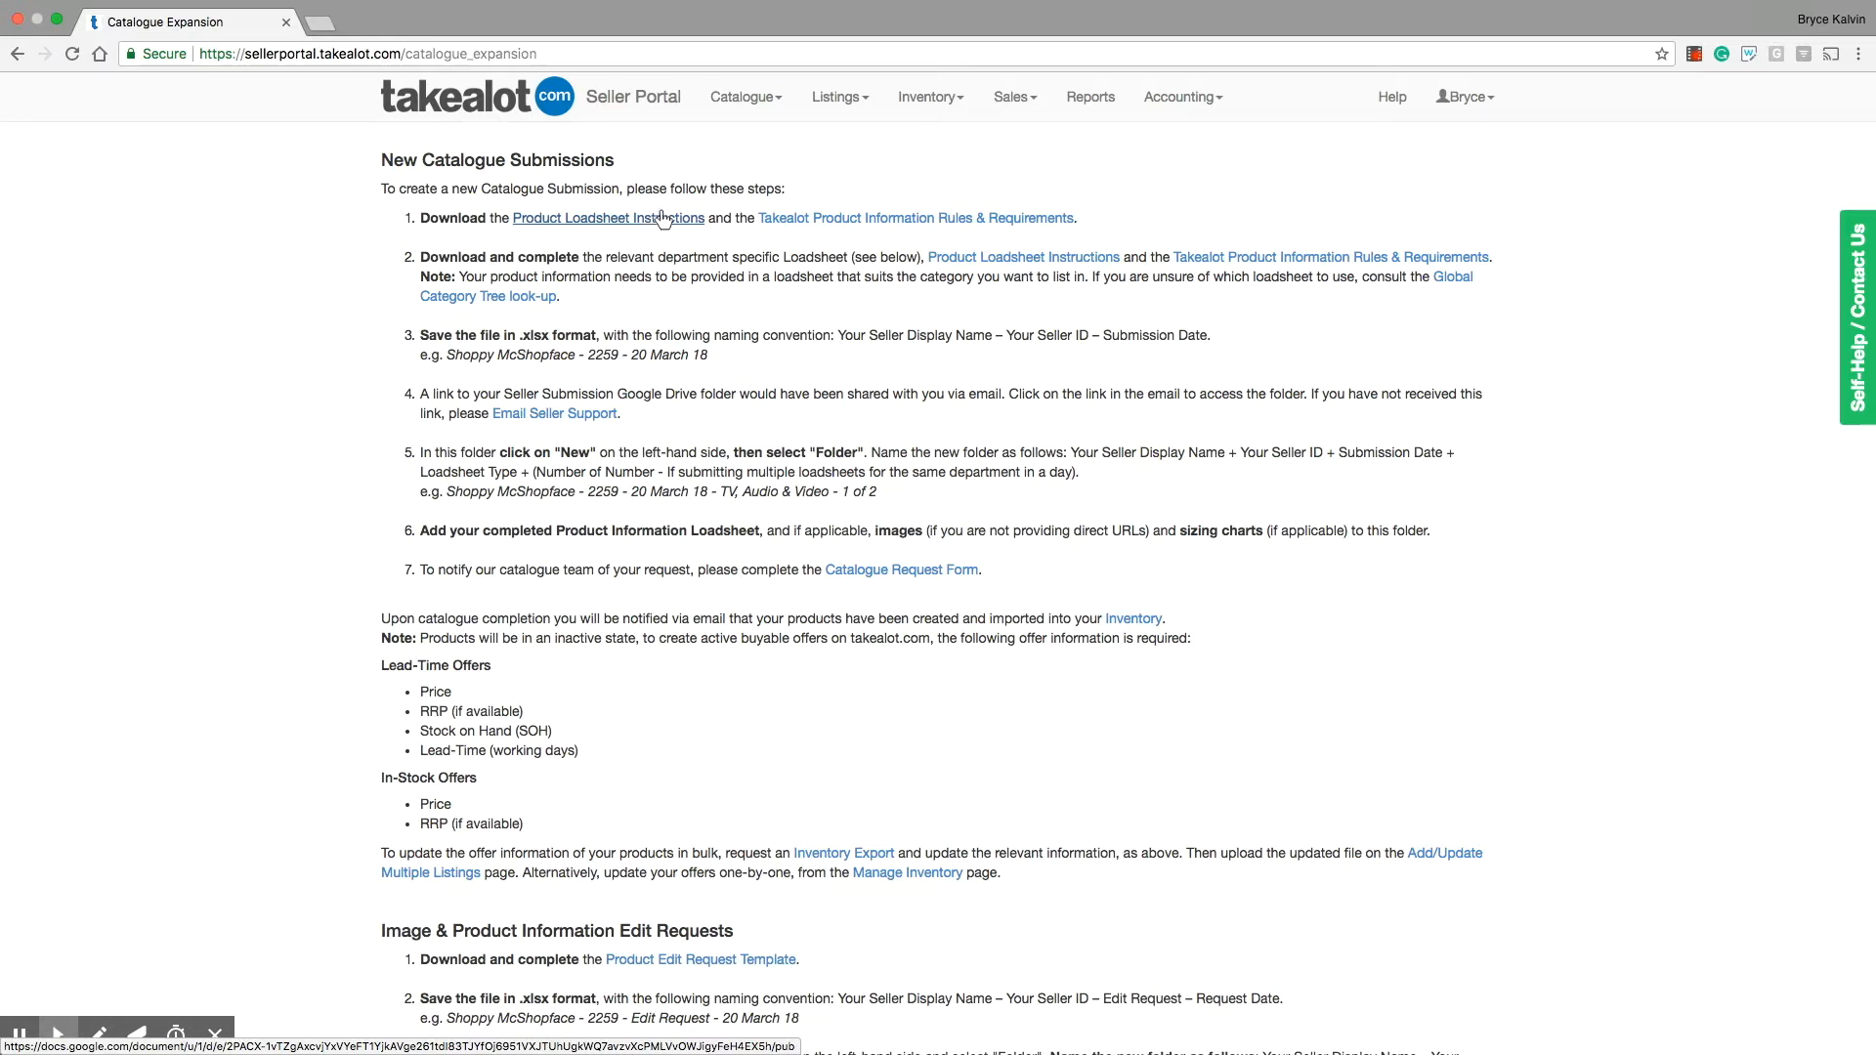
left_click(833, 218)
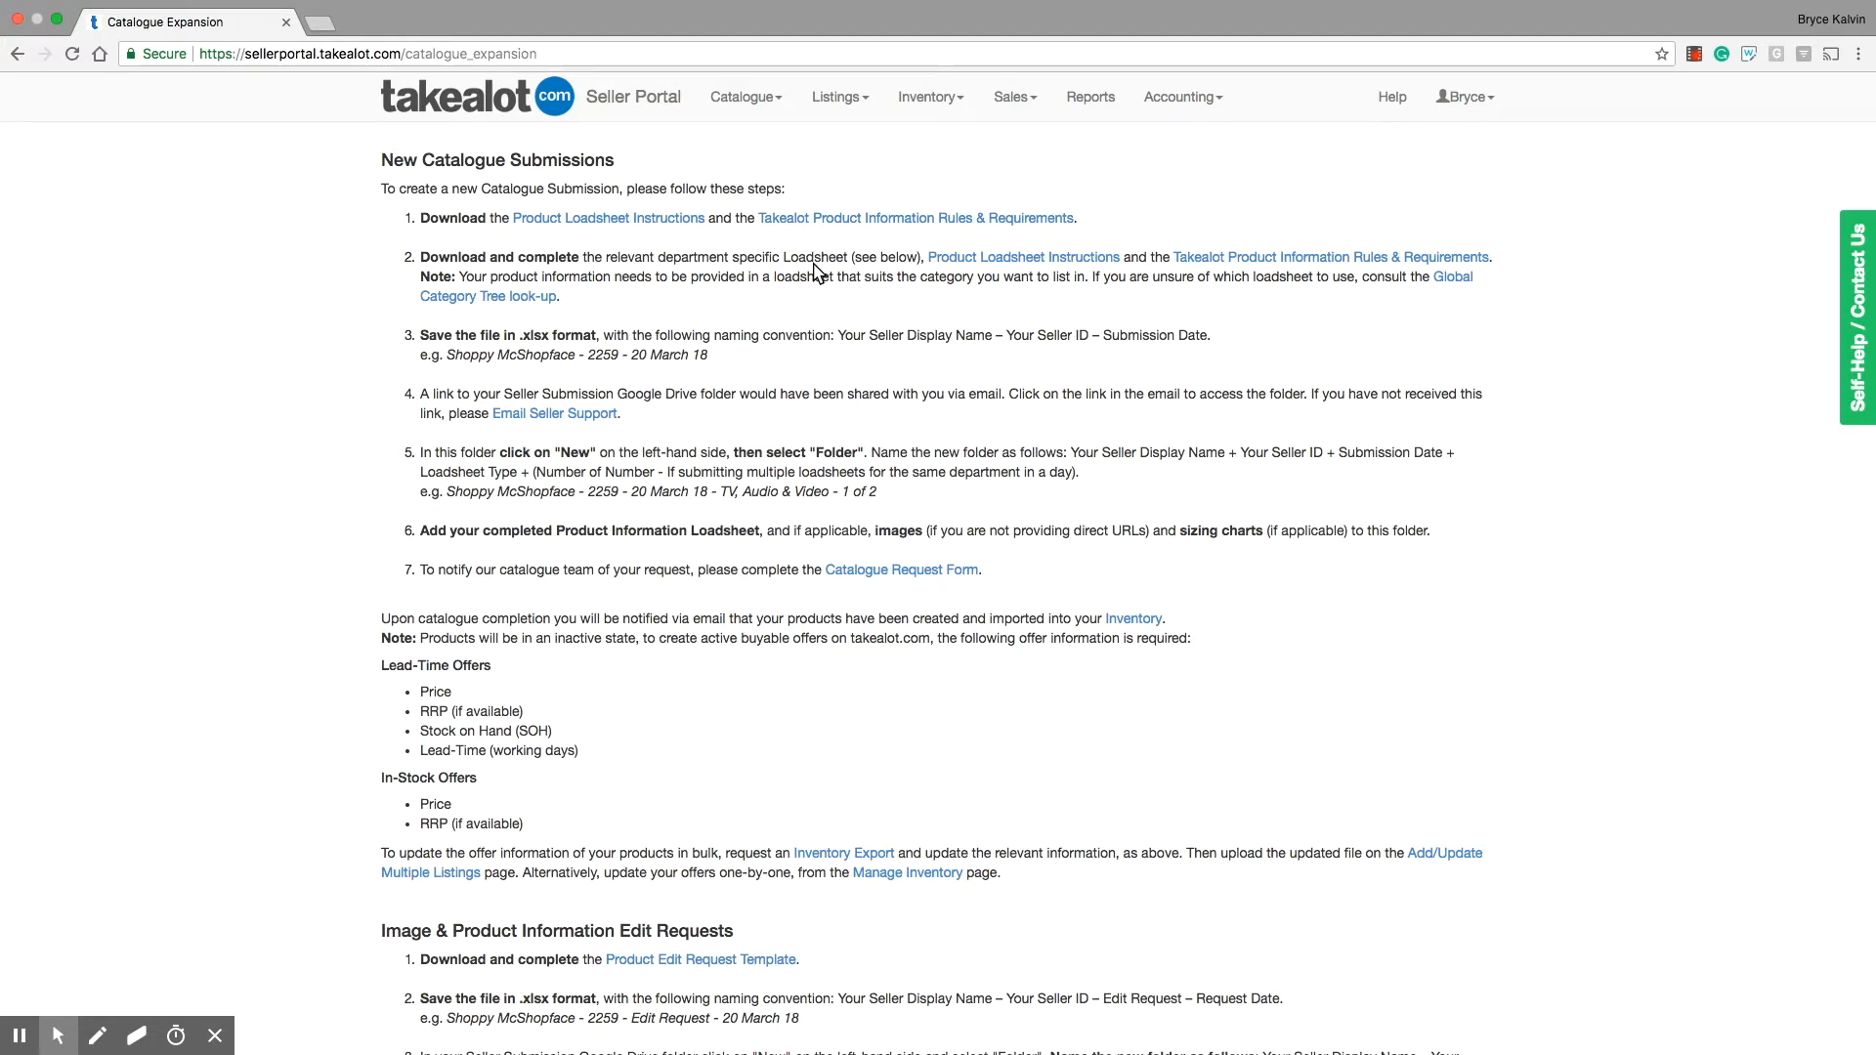
scroll(814, 272, "down", 10)
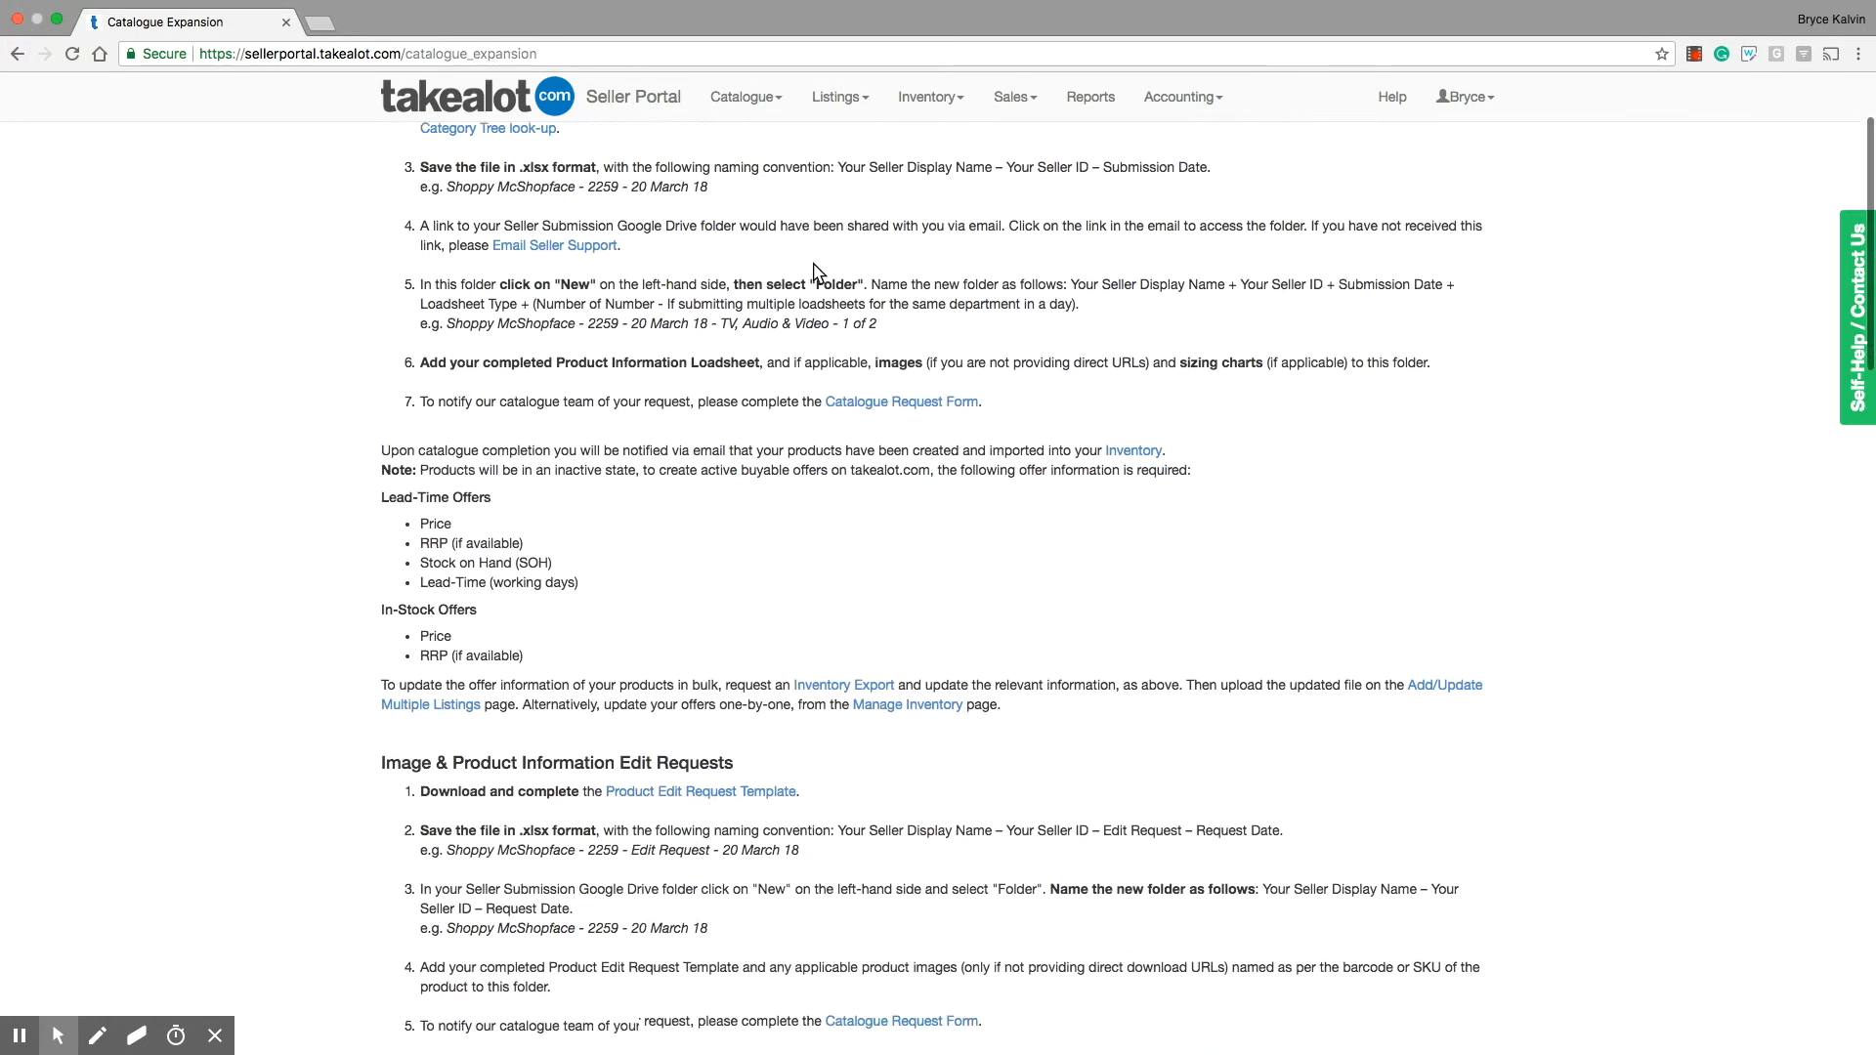
scroll(814, 272, "down", 2)
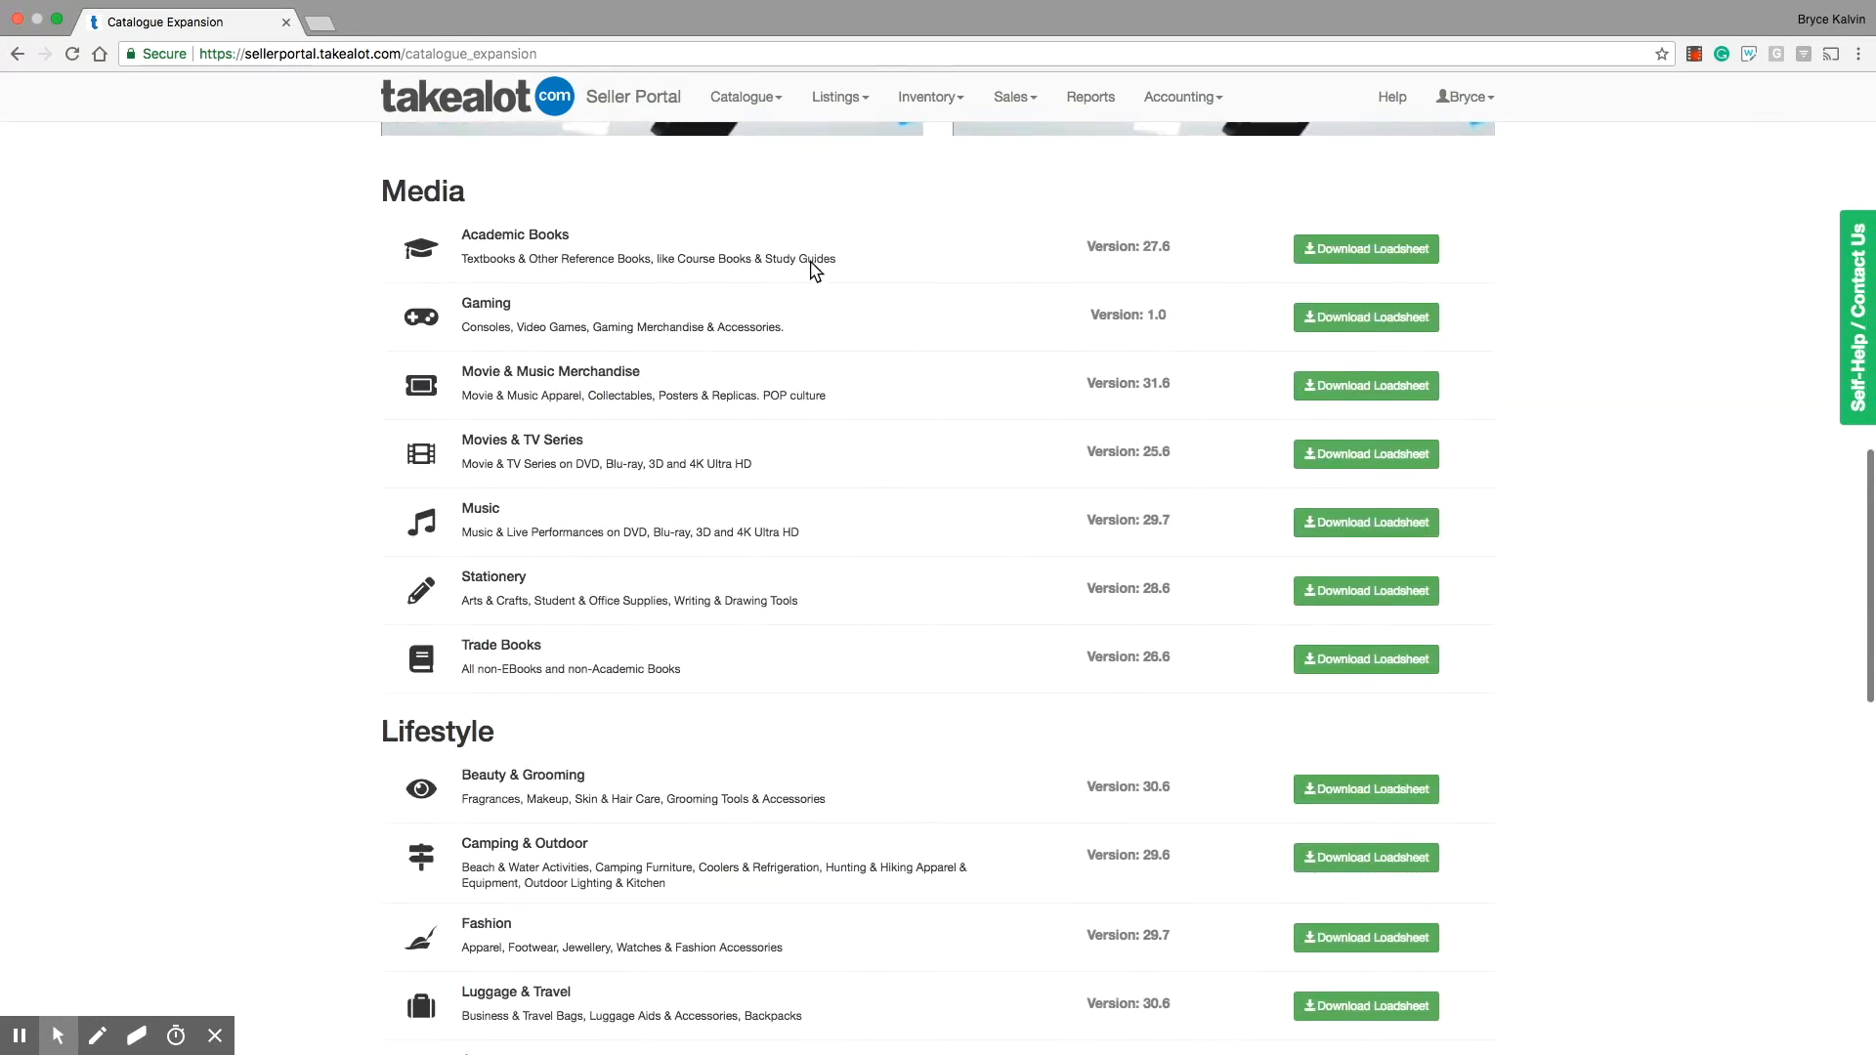
scroll(811, 270, "up", 12)
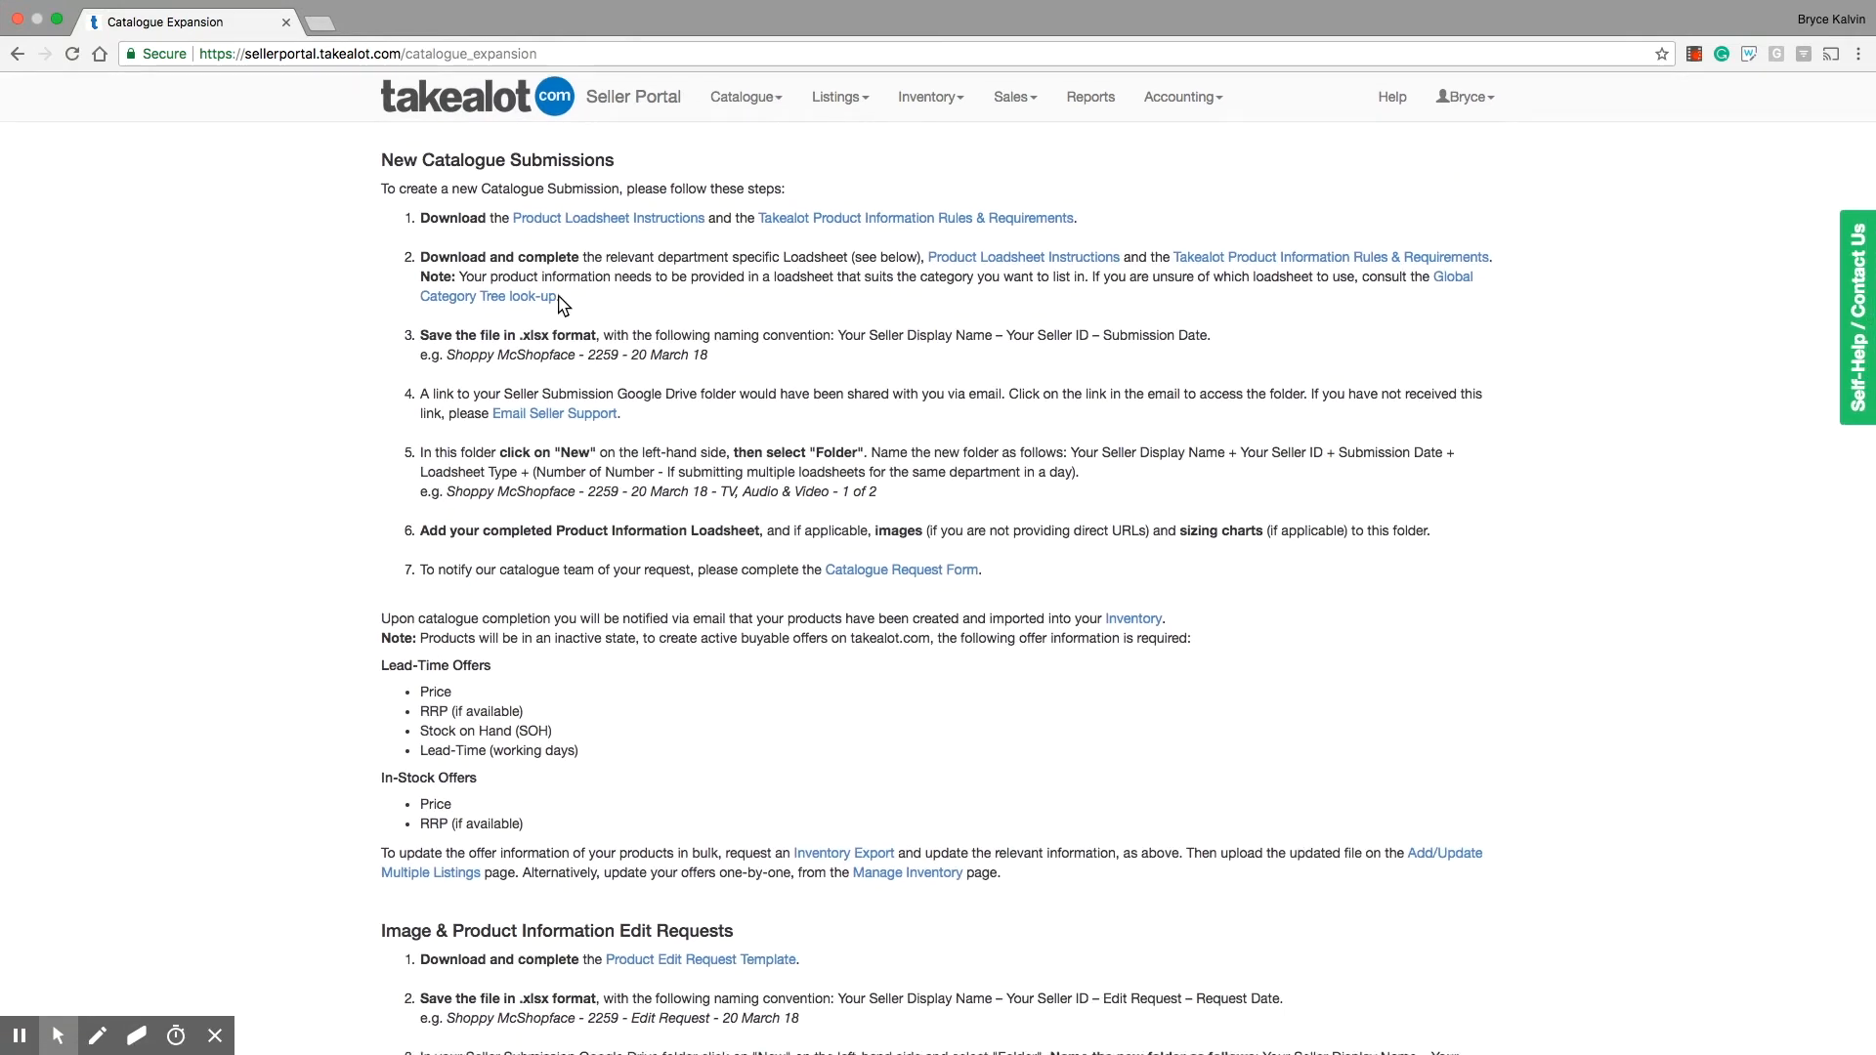
Step: Open the Global Category Tree look-up and search its spreadsheet for "axes"
left_click(531, 298)
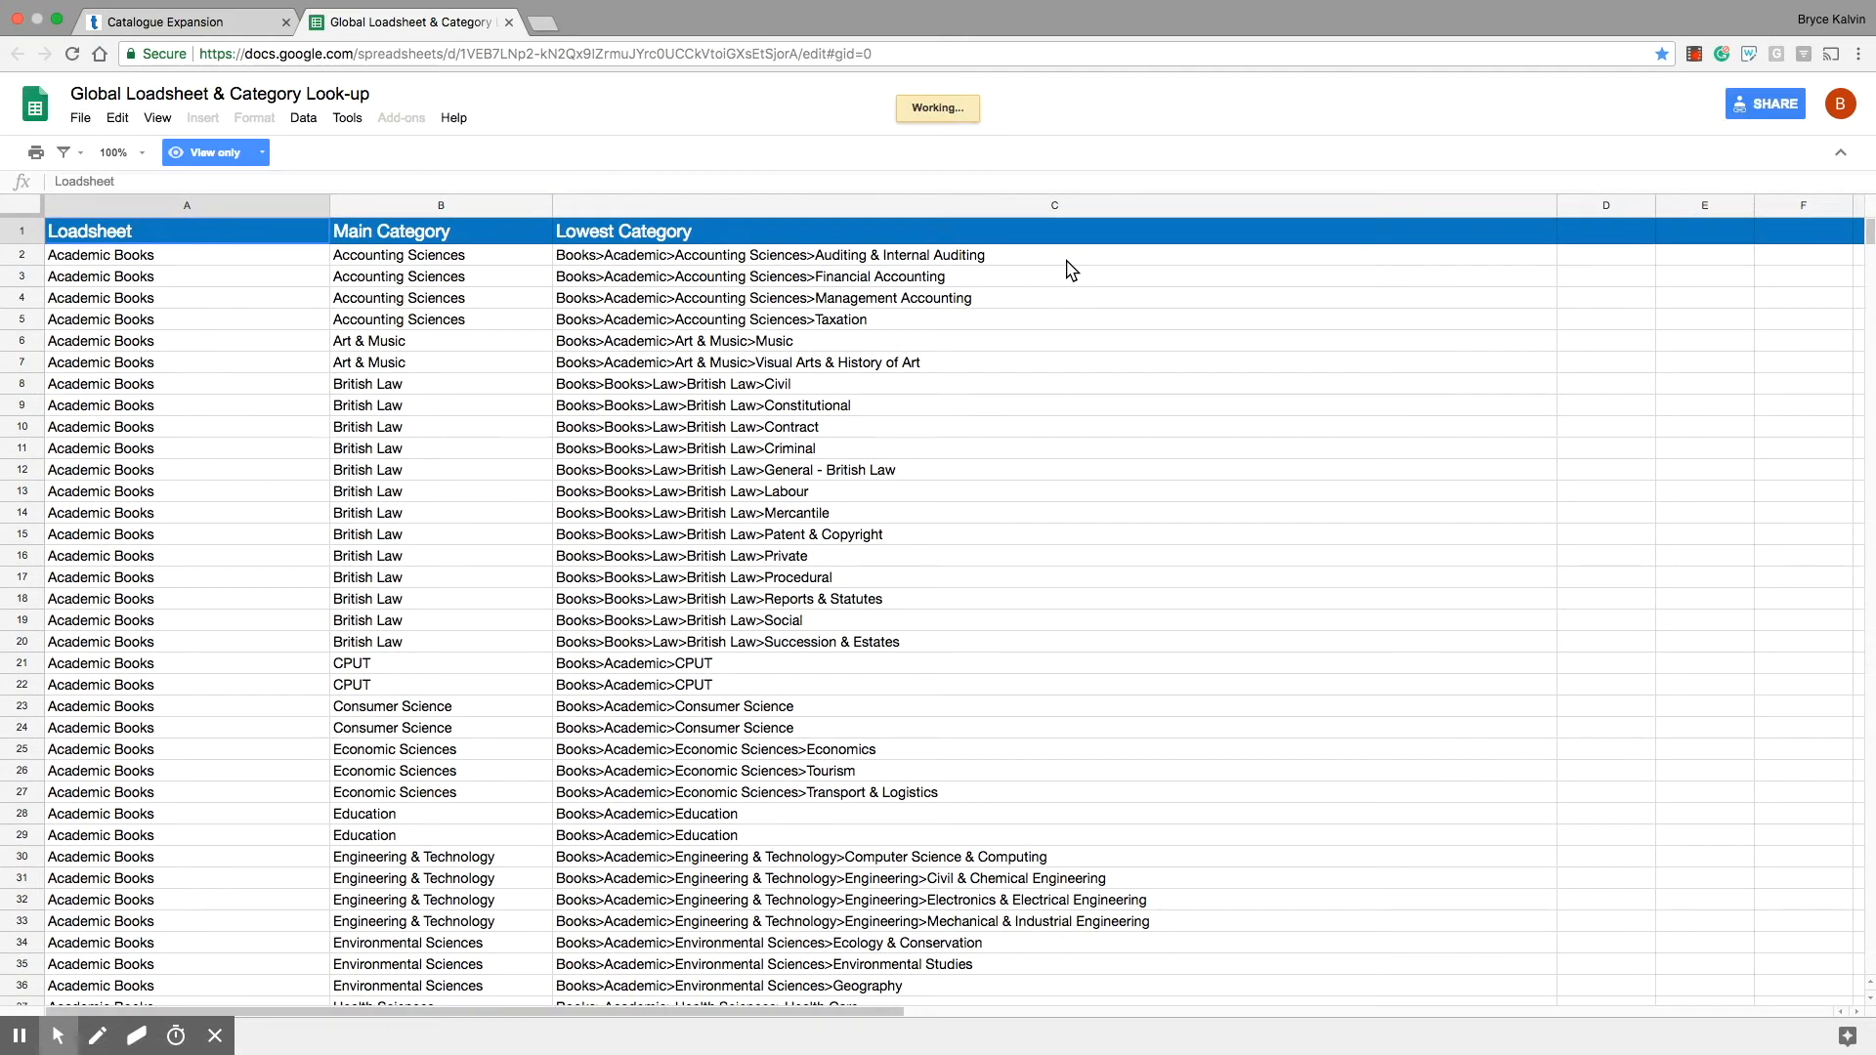
left_click(1067, 261)
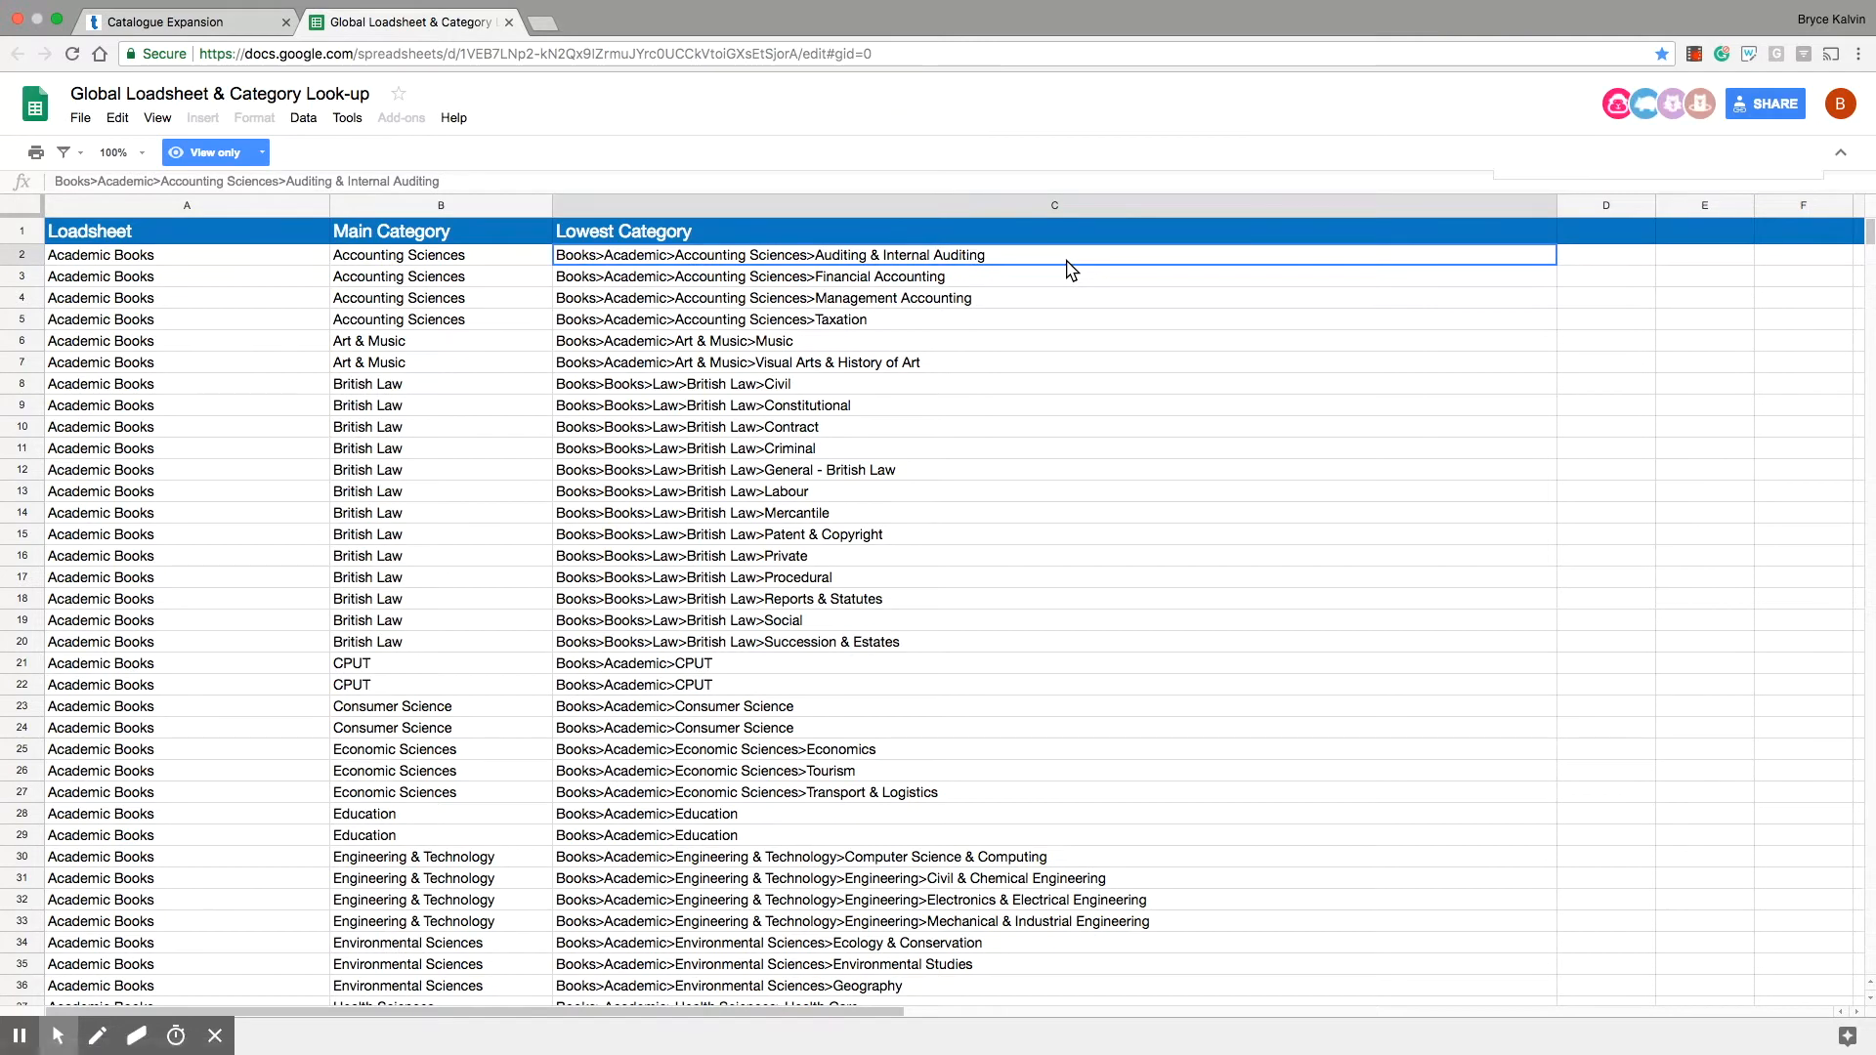
key("super+f")
type("taxes")
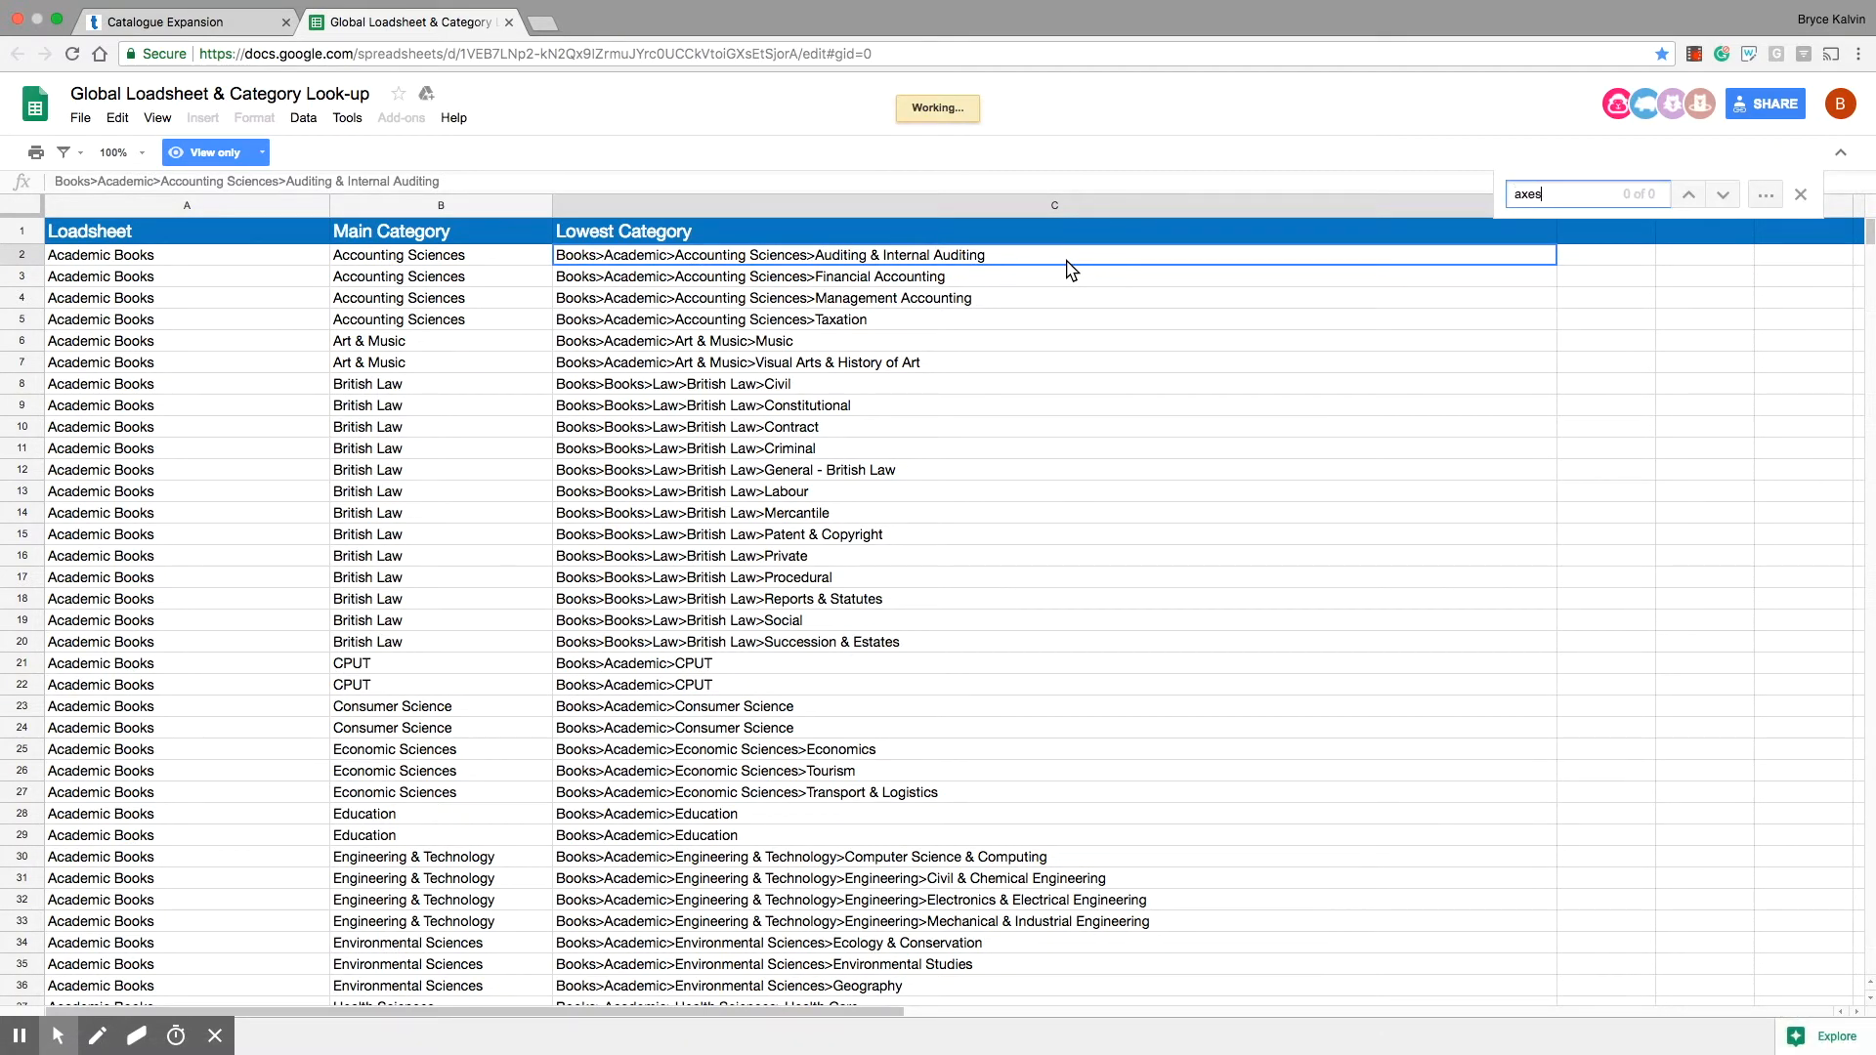
left_click(1725, 202)
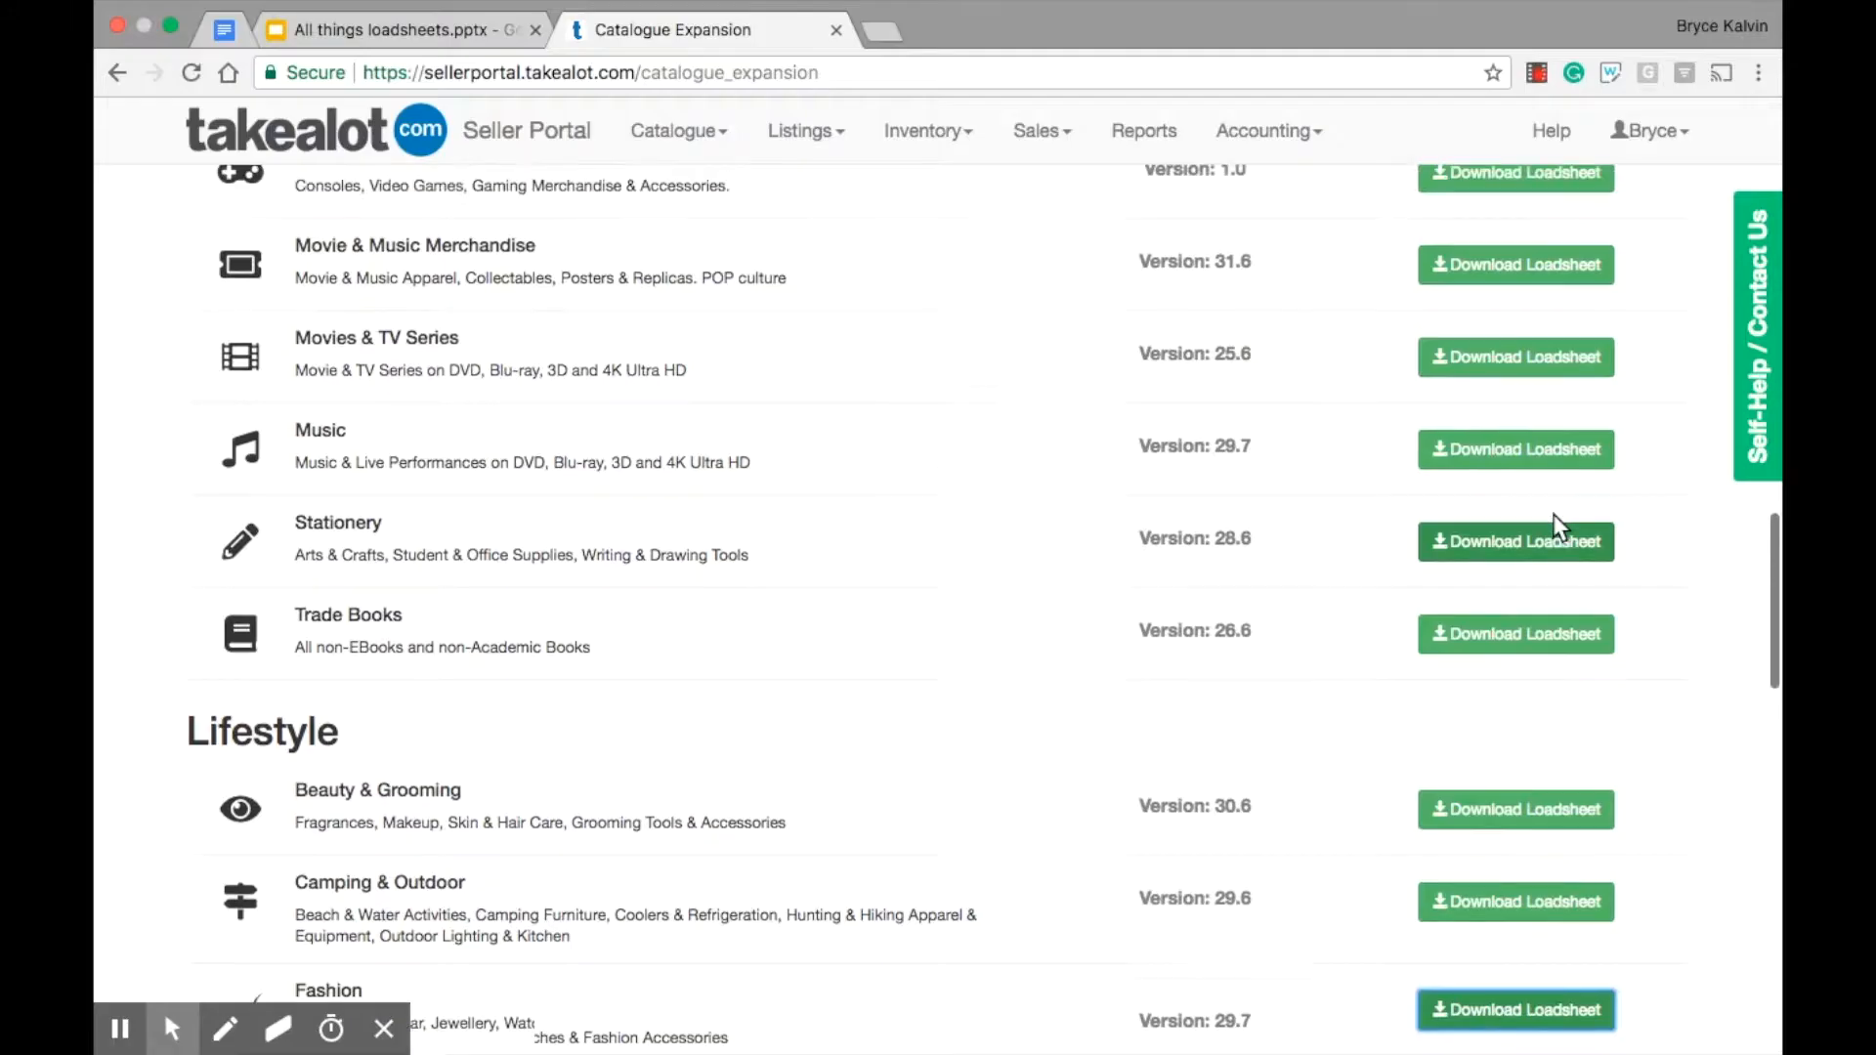
Step: Download the Fashion loadsheet from the Catalogue Expansion page and open the downloaded file in Excel
scroll(1554, 514, "down", 2)
scroll(1552, 507, "down", 6)
left_click(1520, 326)
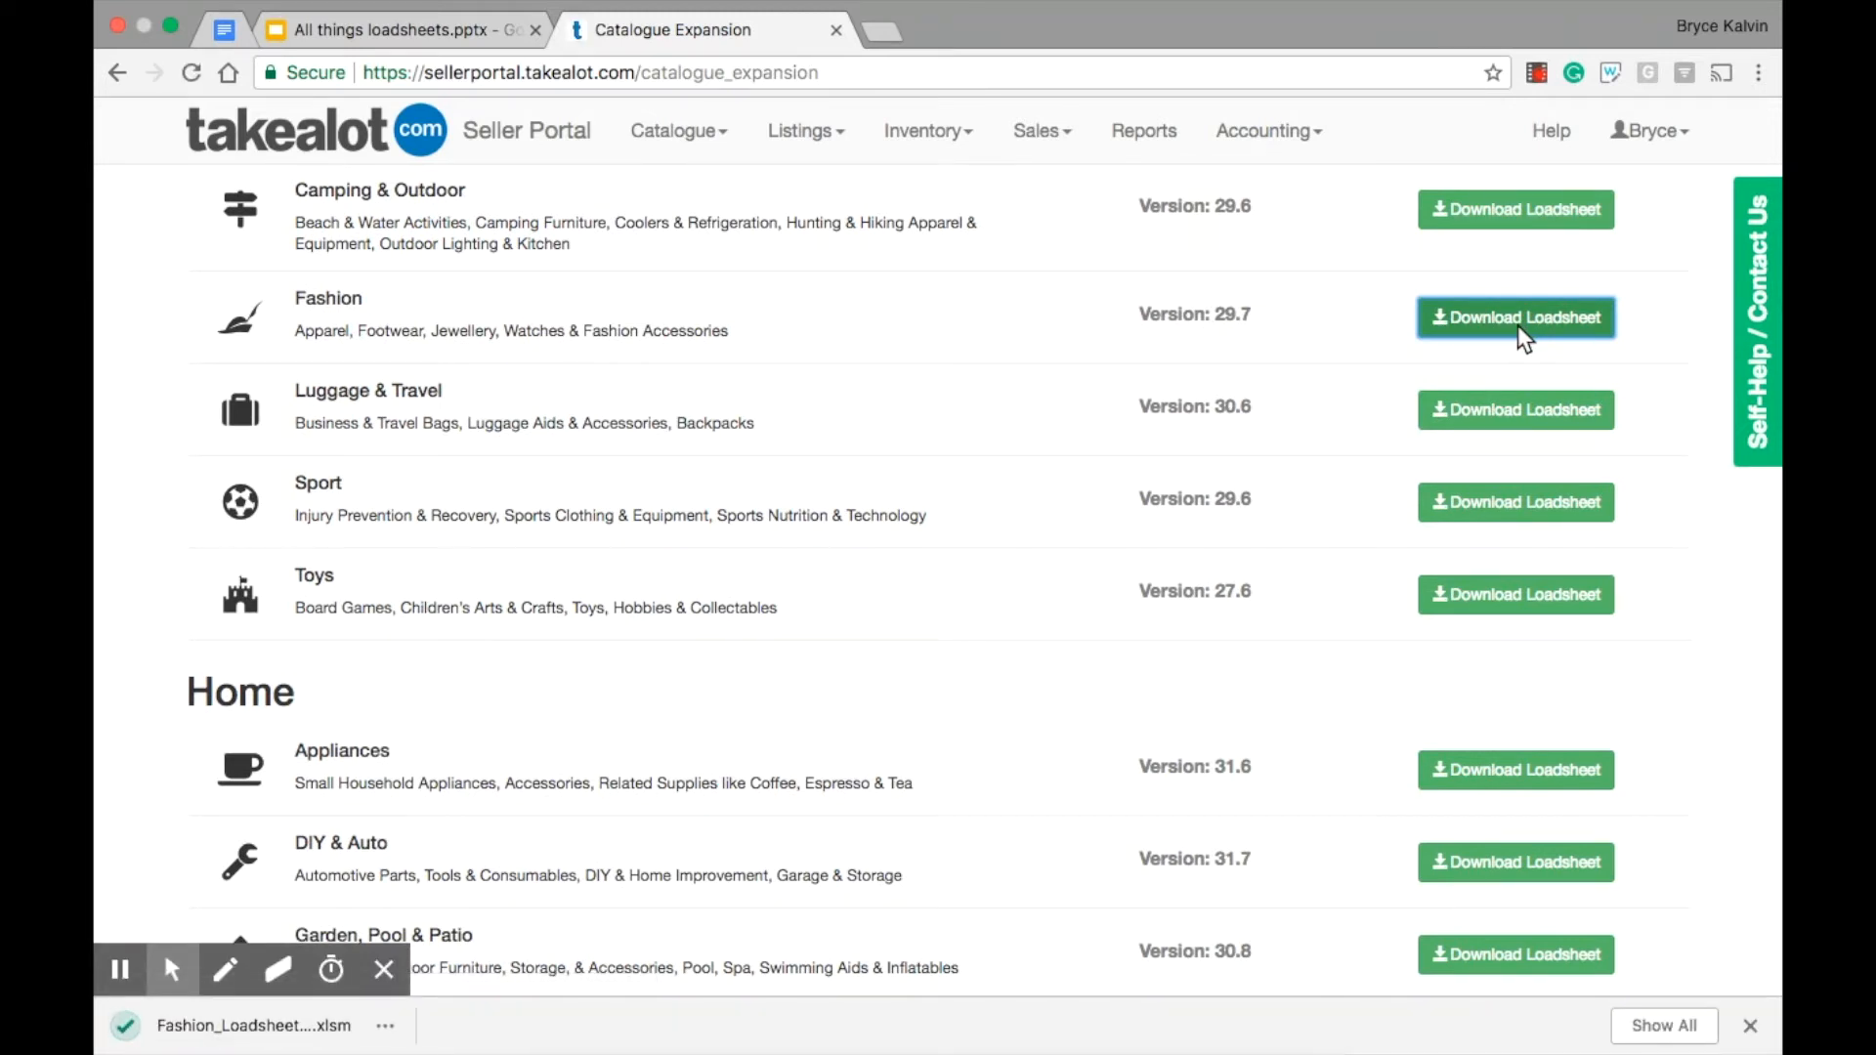
scroll(1523, 340, "up", 2)
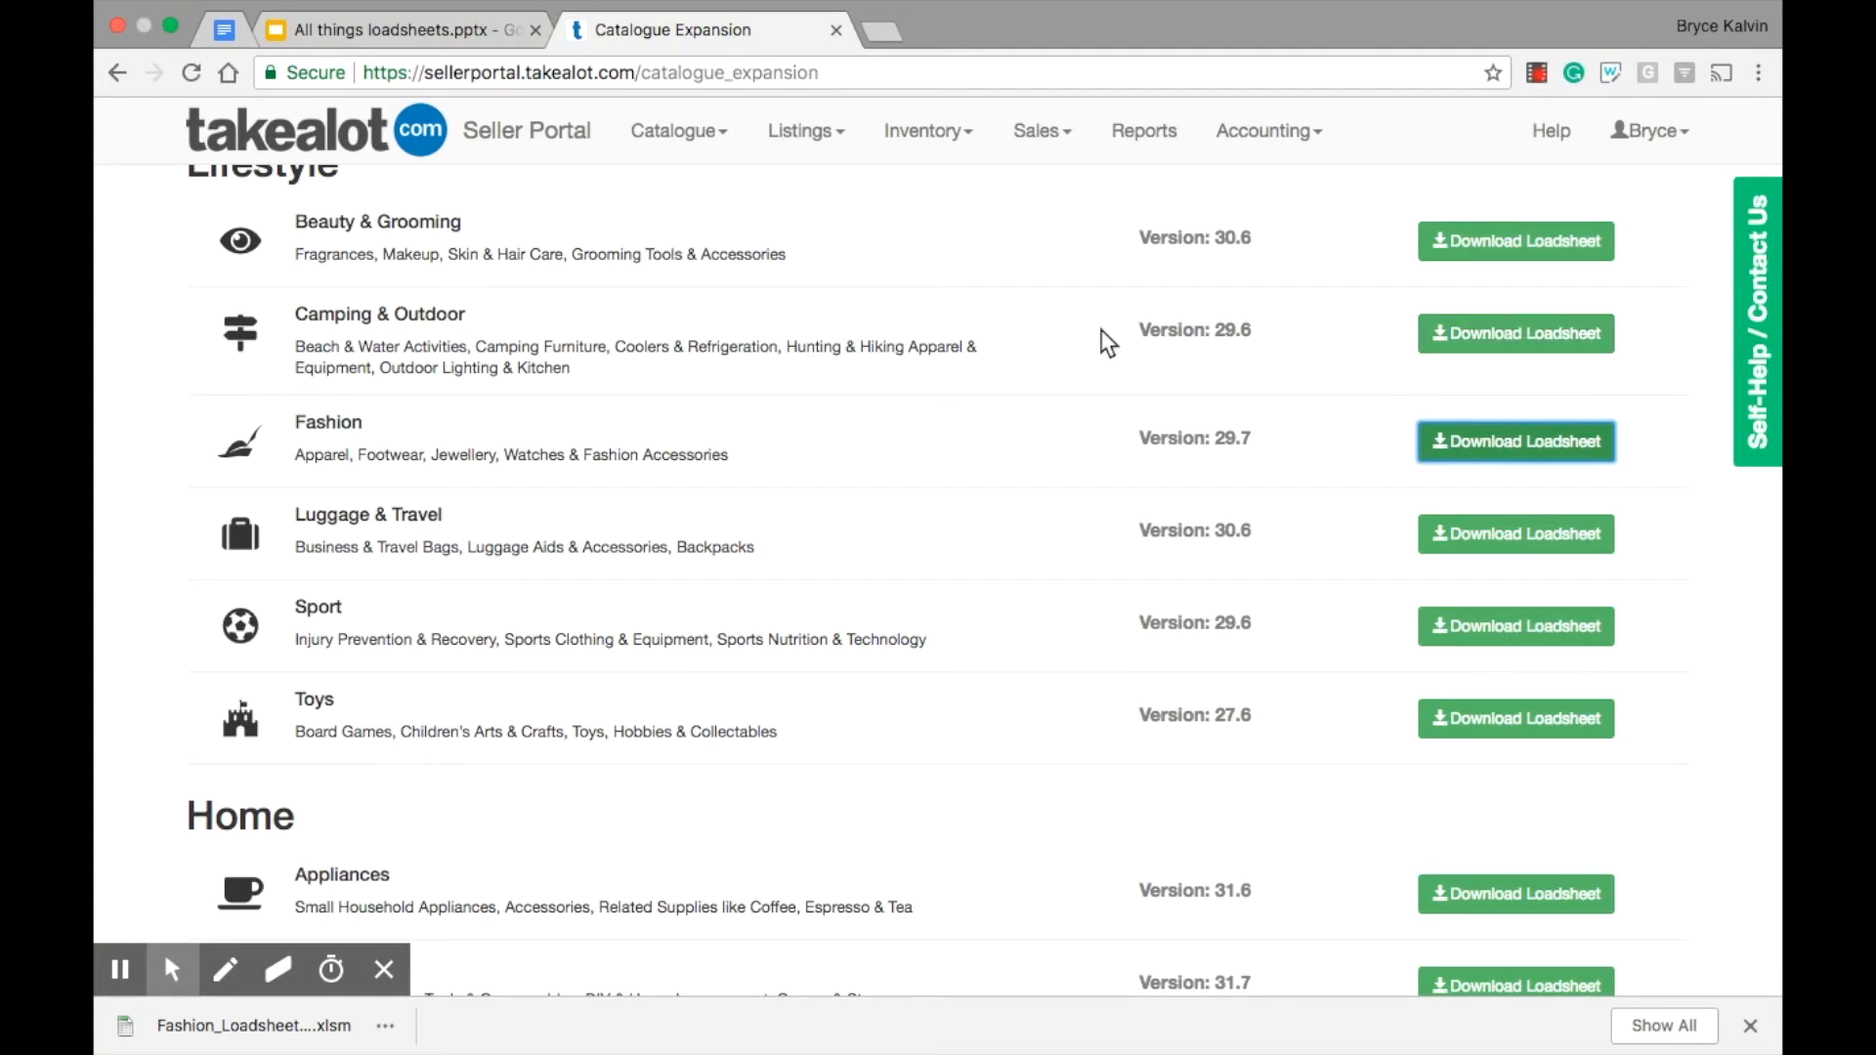
left_click(244, 1027)
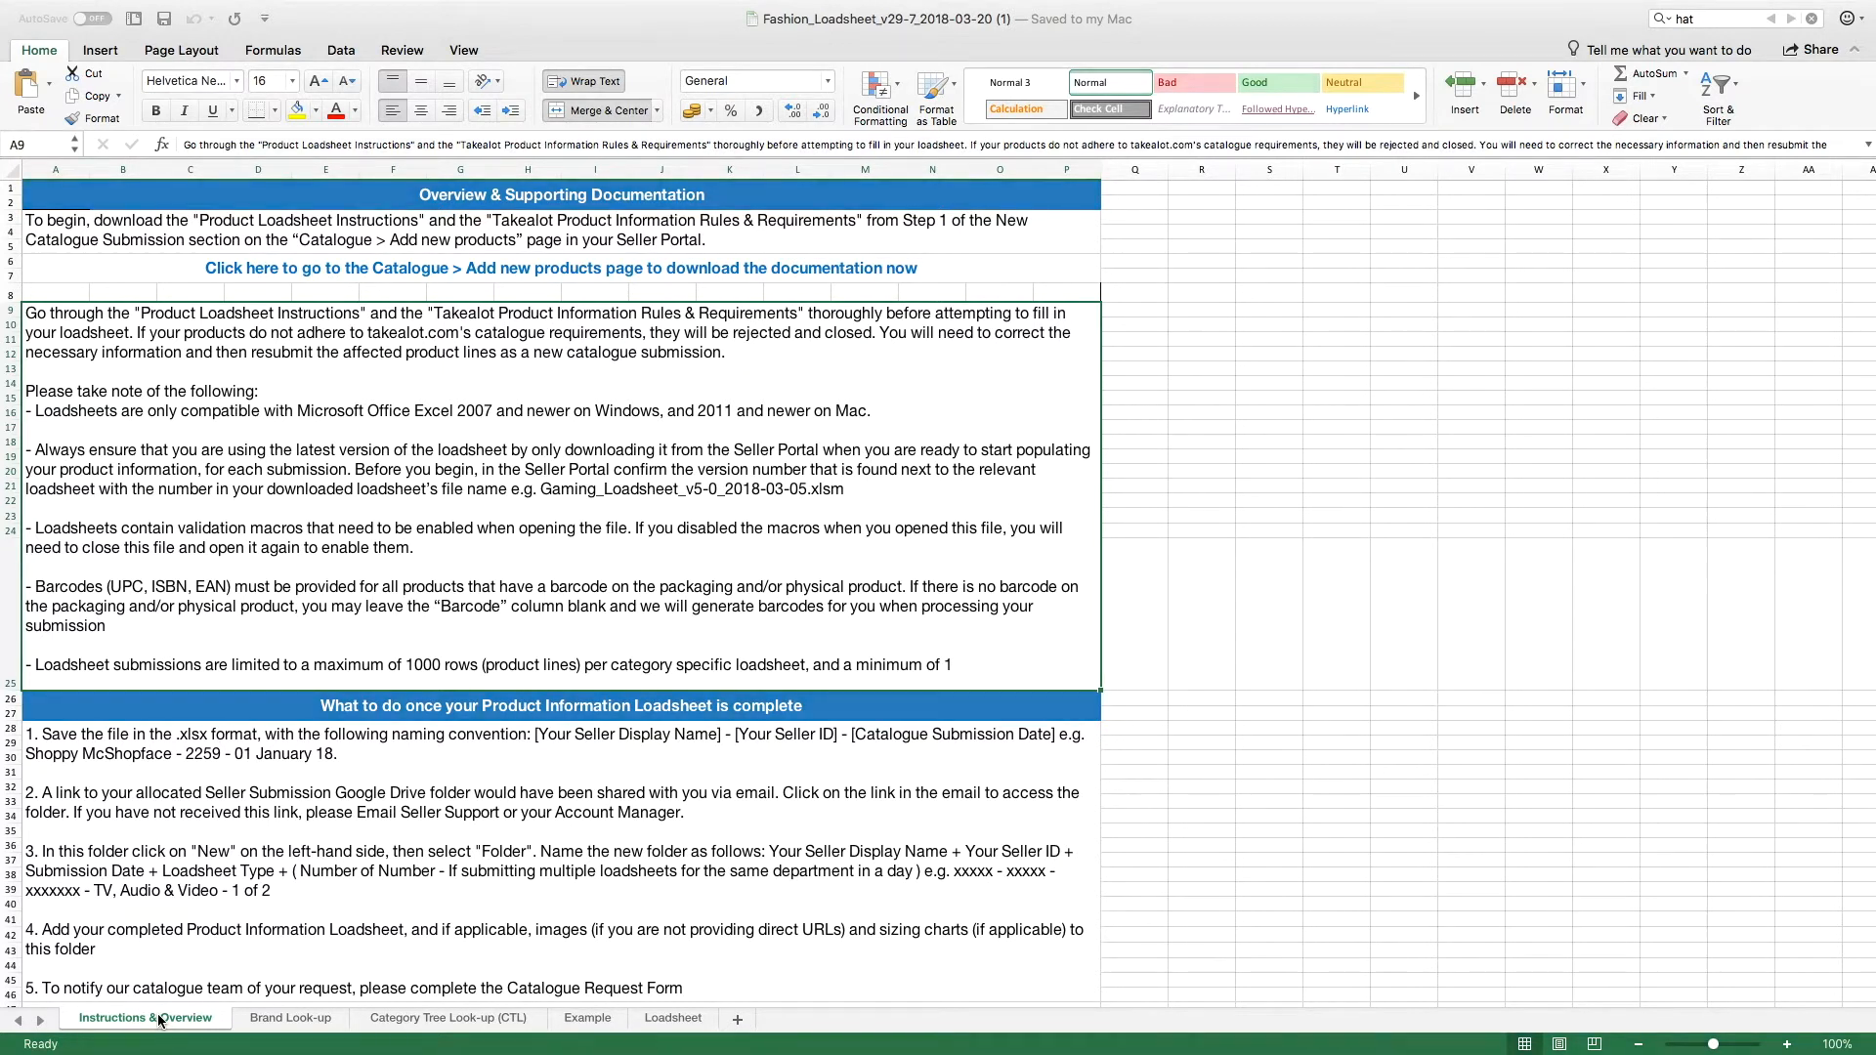
Step: Examine the Example sheet and the Product or Variant, Your own SKU, Product SKU and Main Category columns of the Loadsheet sheet
left_click(578, 1019)
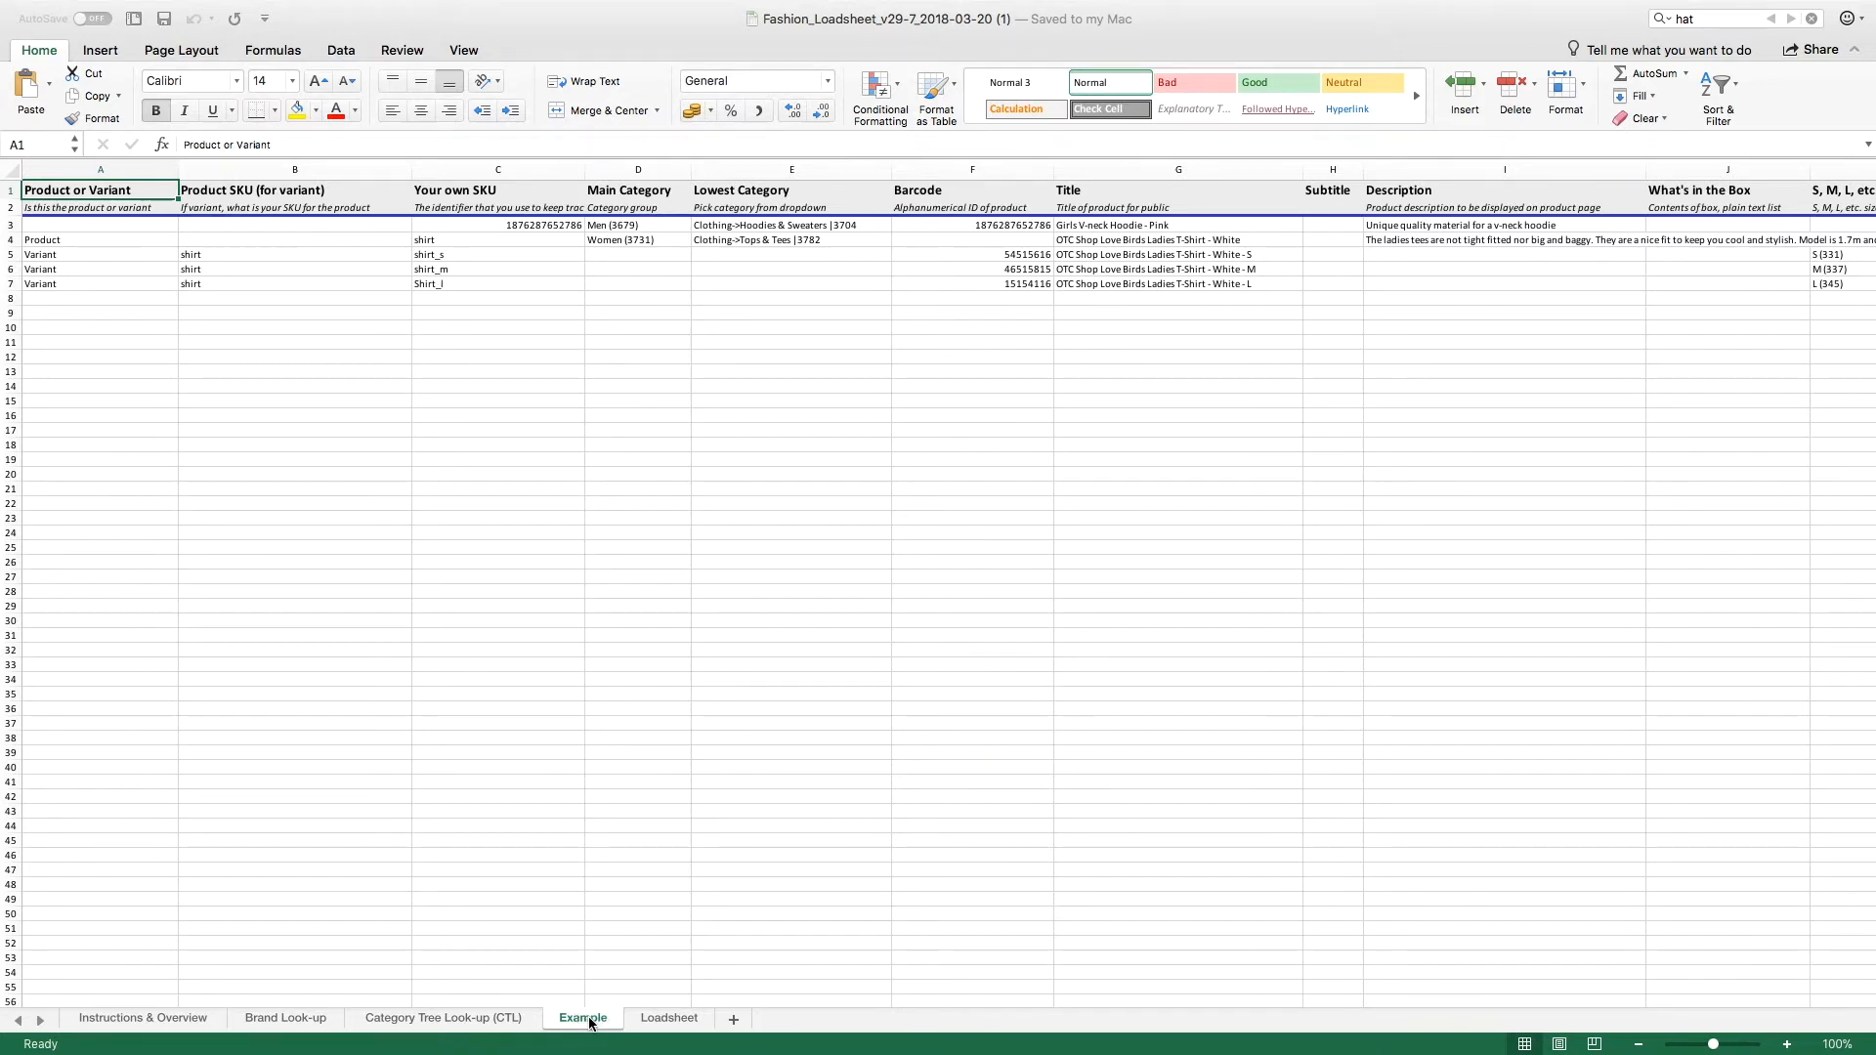
left_click(681, 1018)
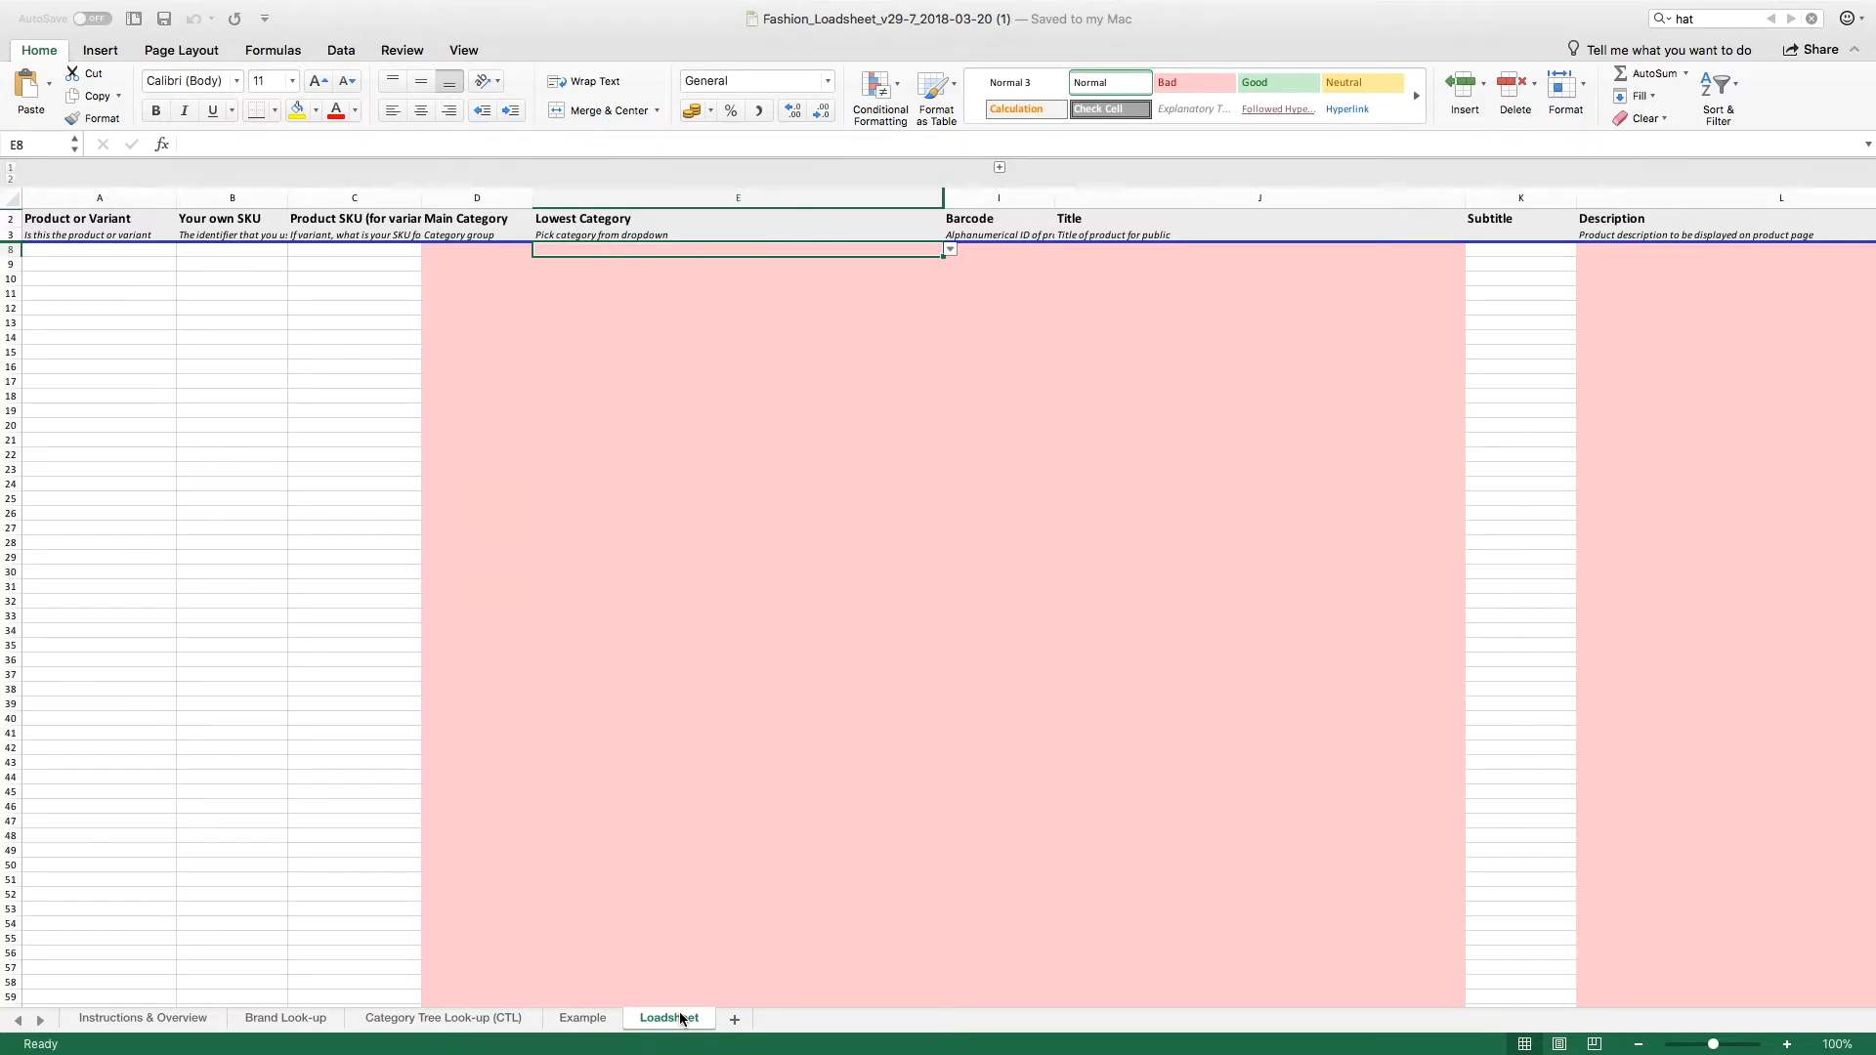
left_click(128, 196)
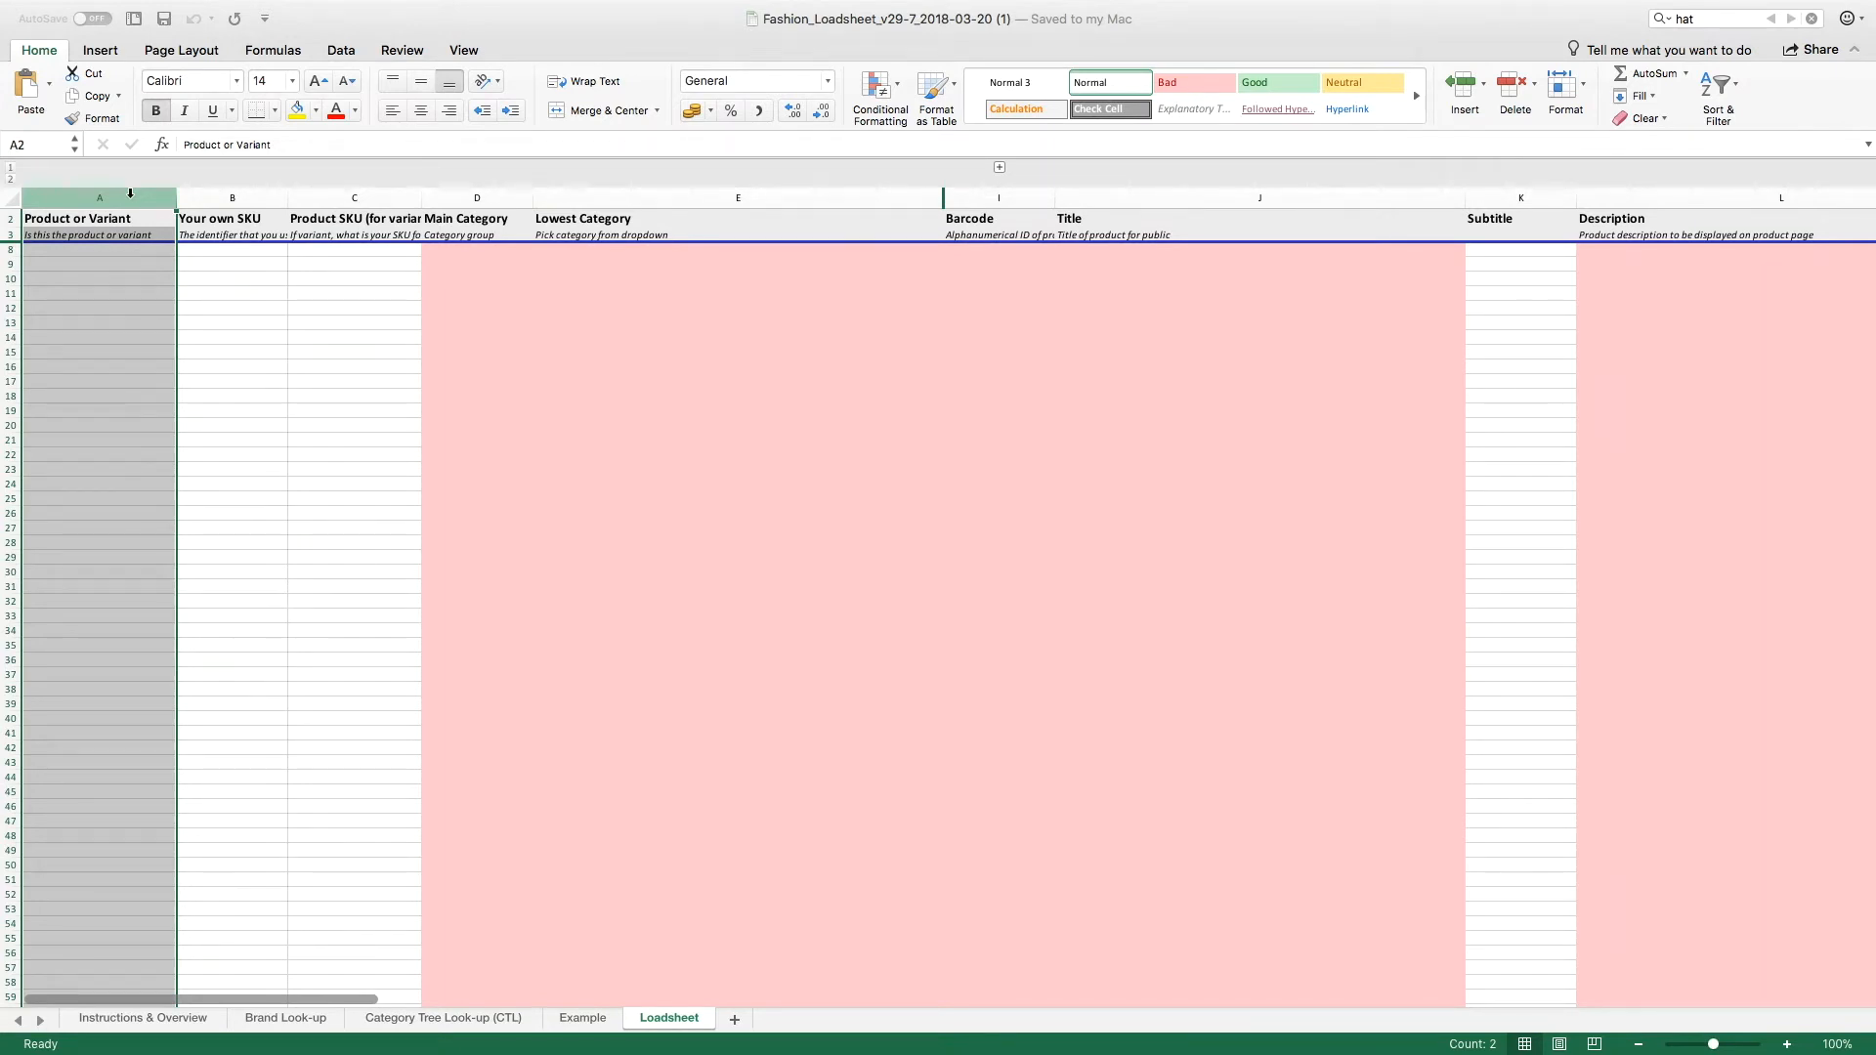
left_click_drag(130, 193, 224, 194)
left_click(224, 193)
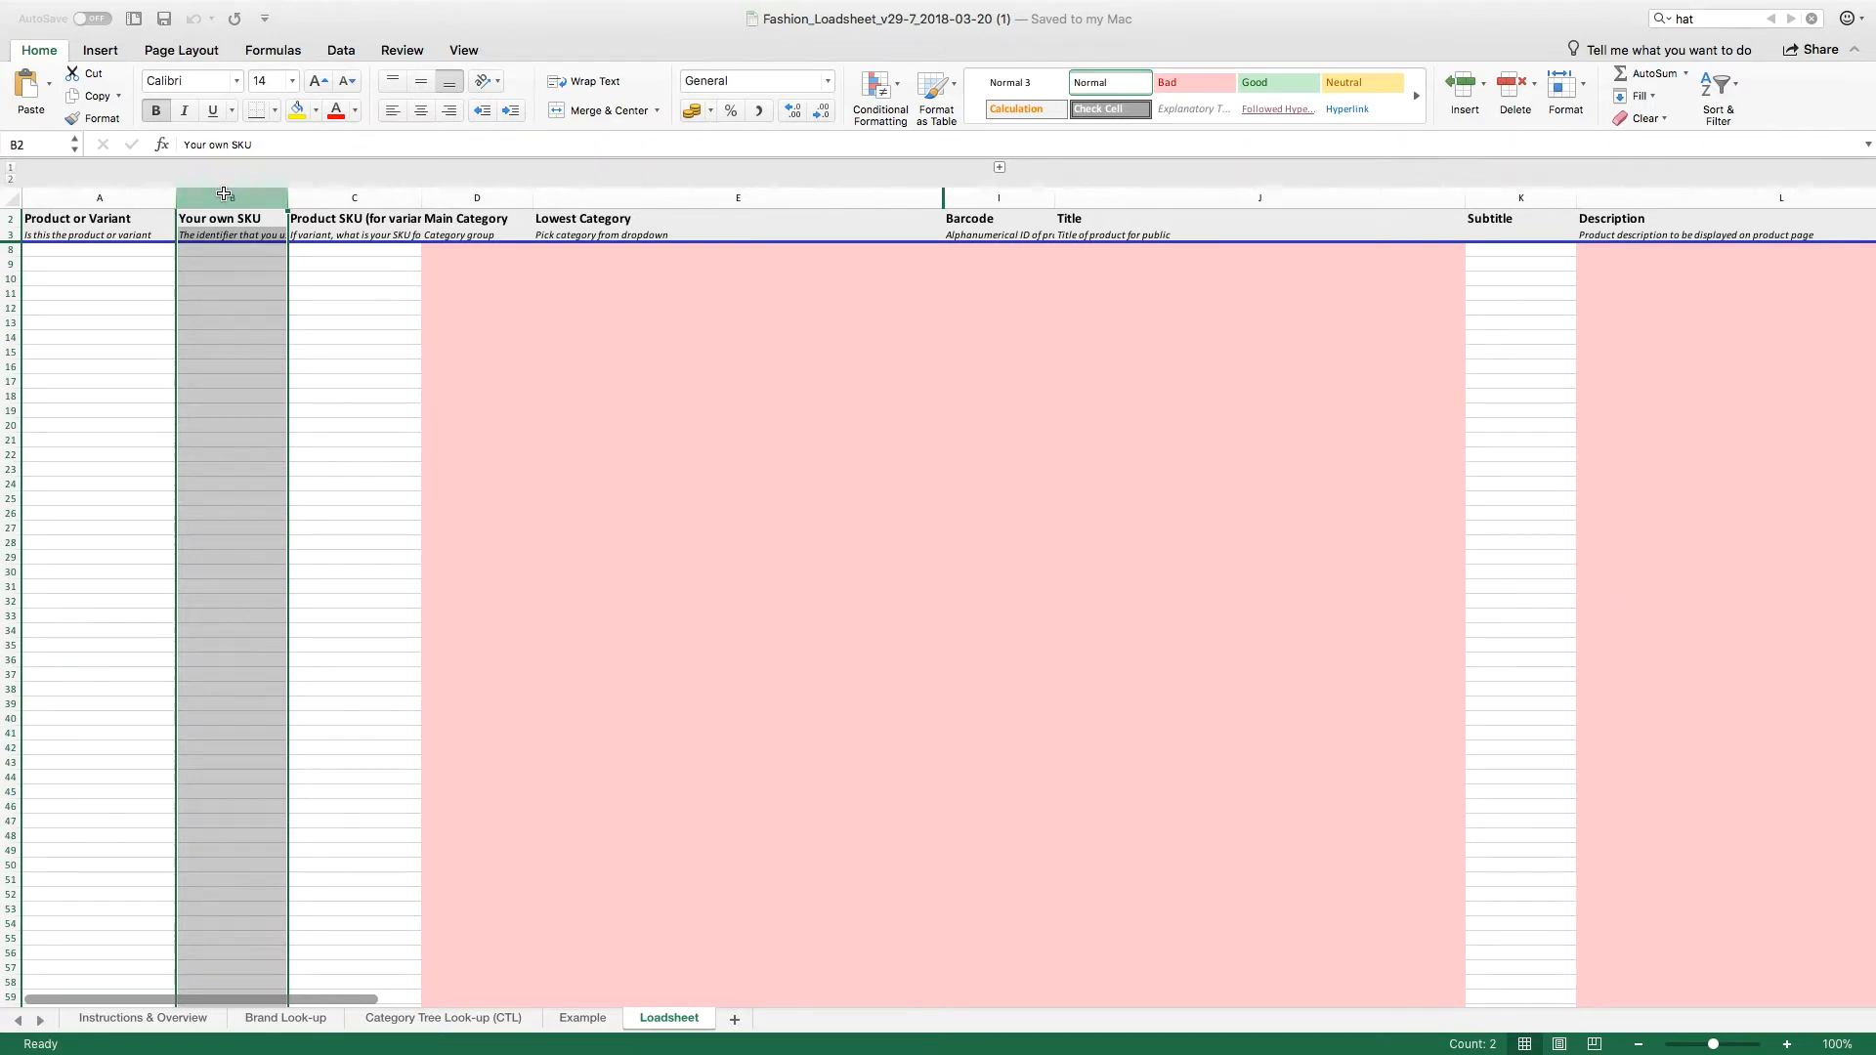
left_click(316, 195)
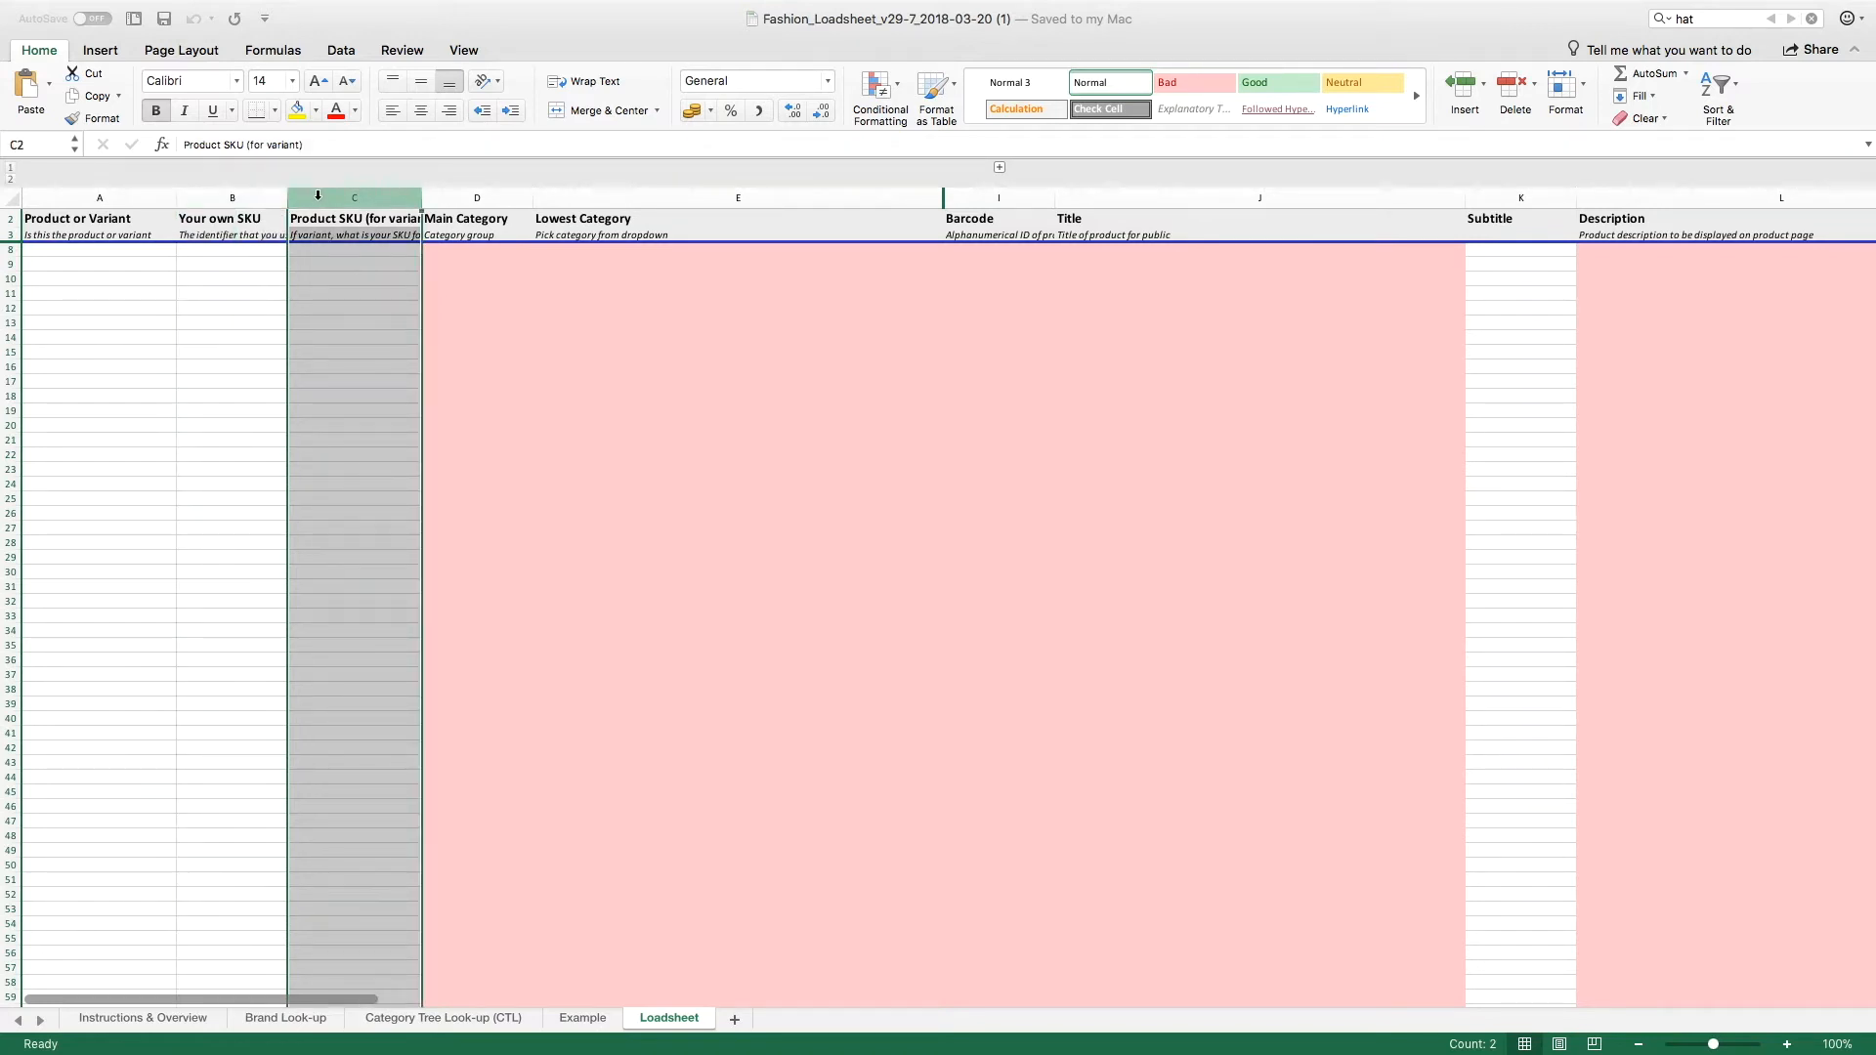
left_click(436, 198)
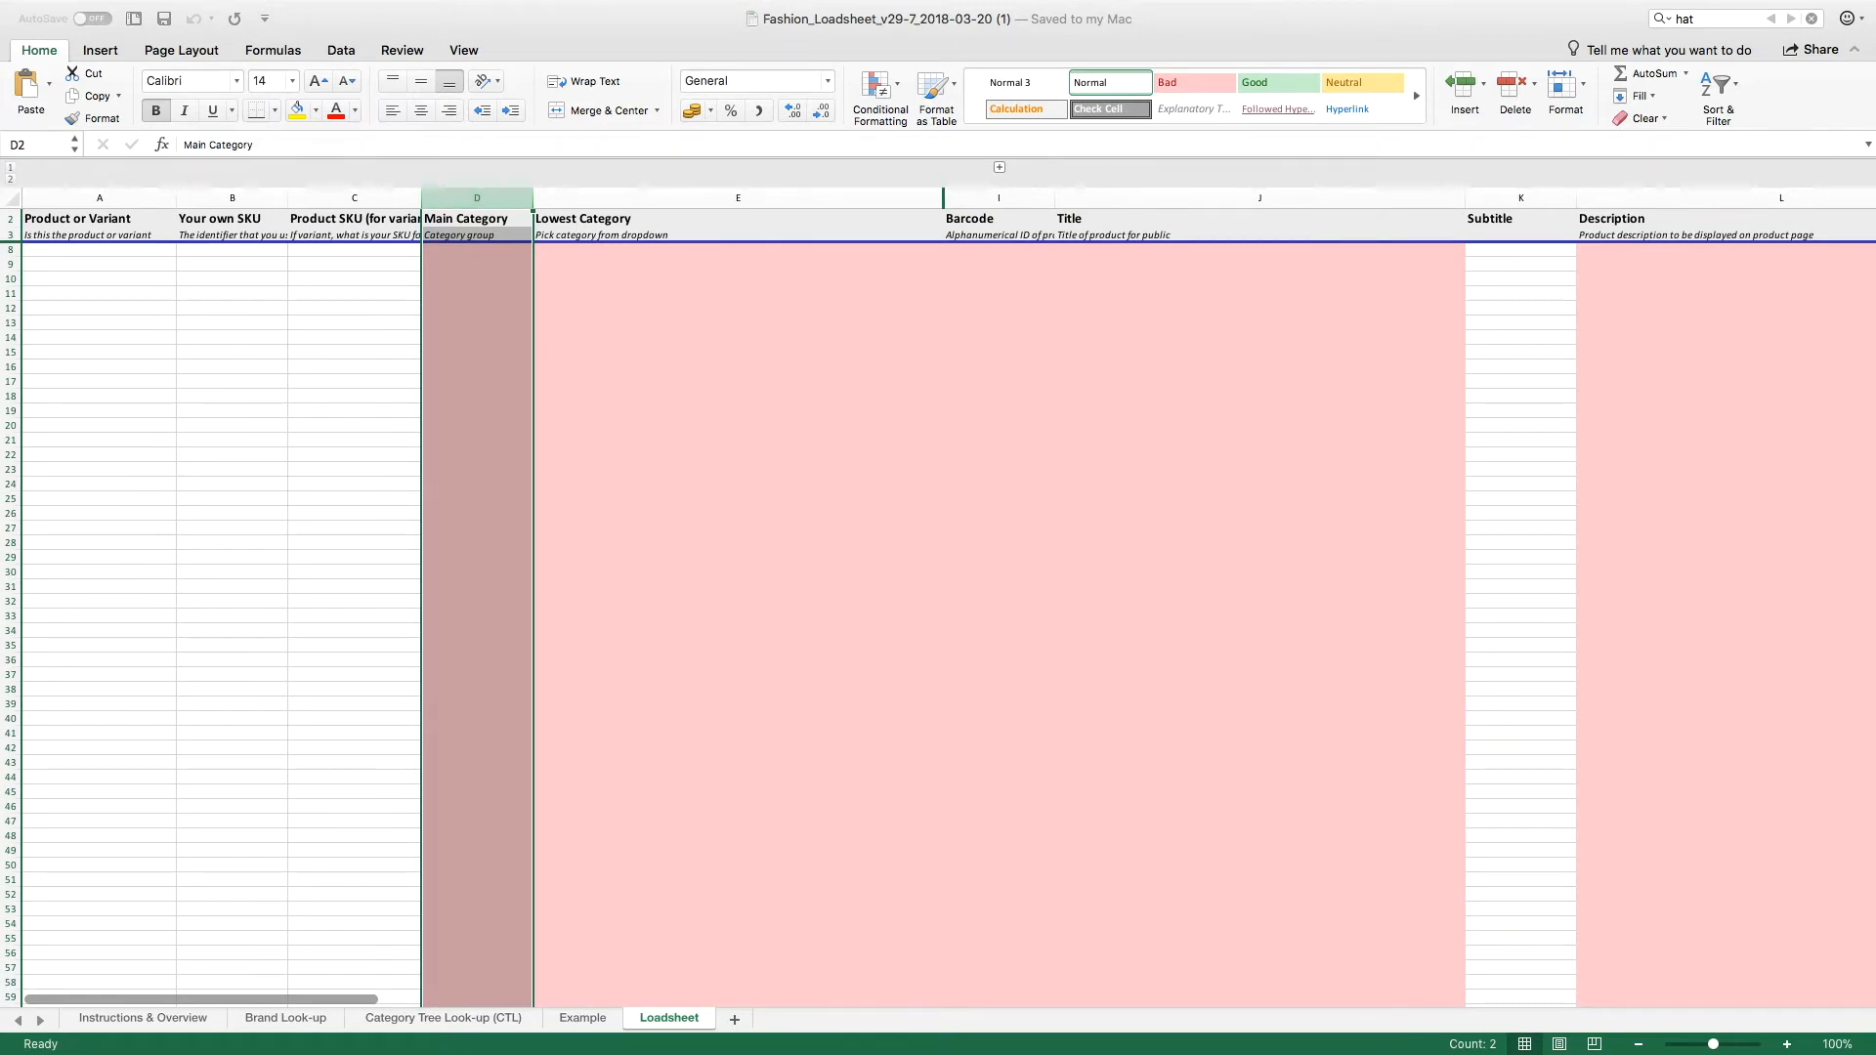
Step: Browse the Lowest Category options for the Men (3679) product in row 8 of the Loadsheet sheet
key("super+Tab")
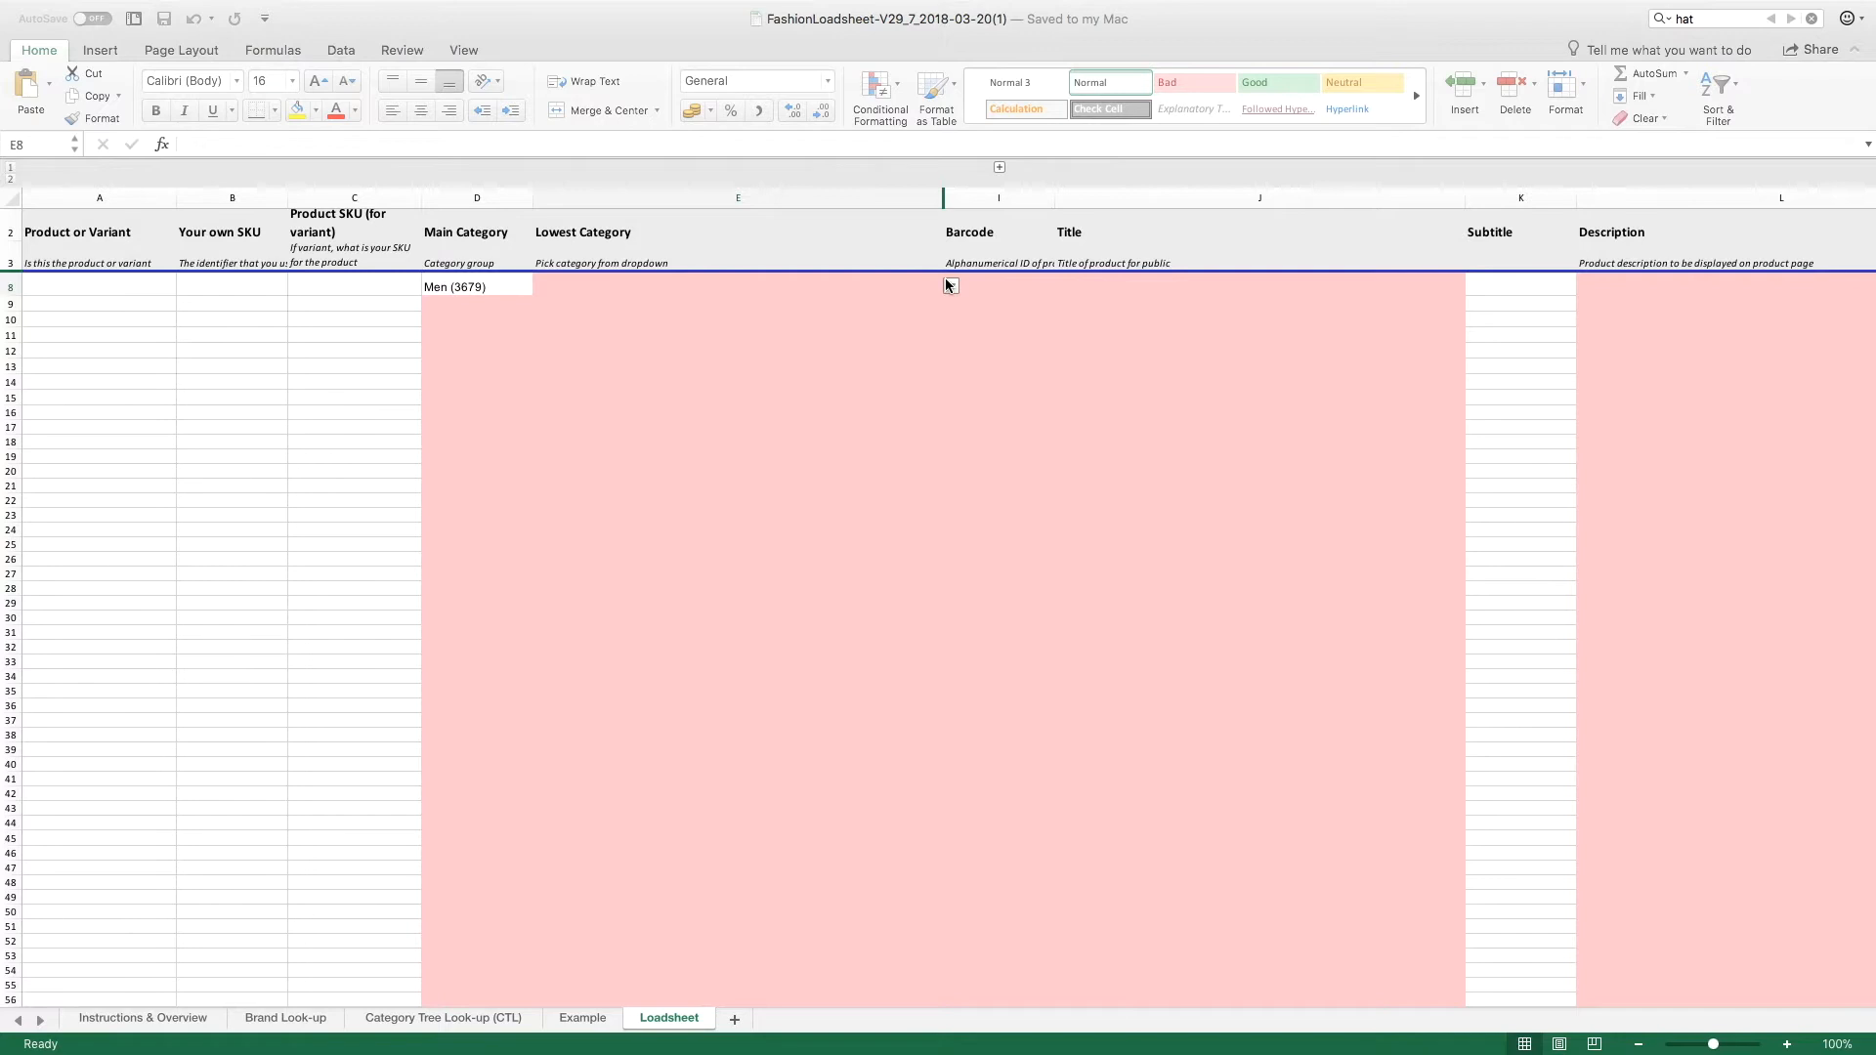
left_click(951, 286)
left_click(951, 285)
scroll(798, 376, "down", 20)
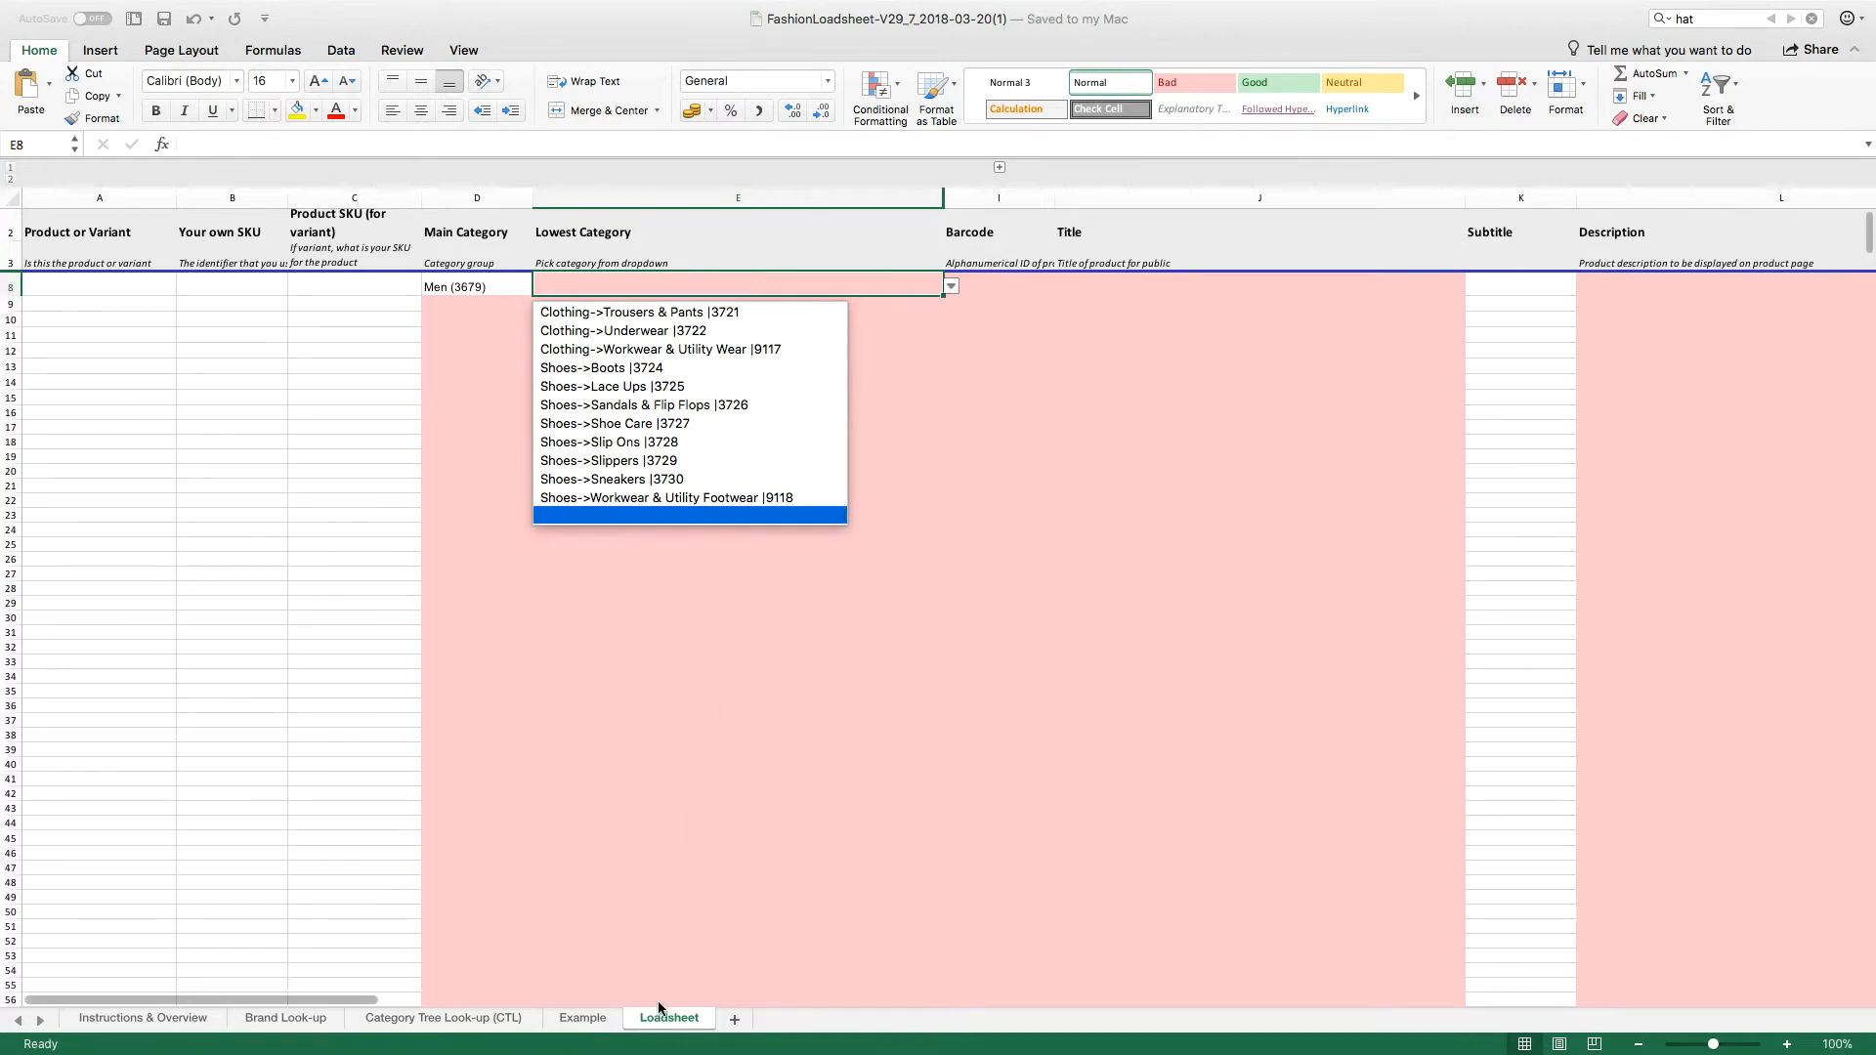
Step: Copy the men's "Accessories->Hats & Caps |3685" cell from the Category Tree Look-up (CTL) sheet
left_click(466, 1017)
left_click(466, 1016)
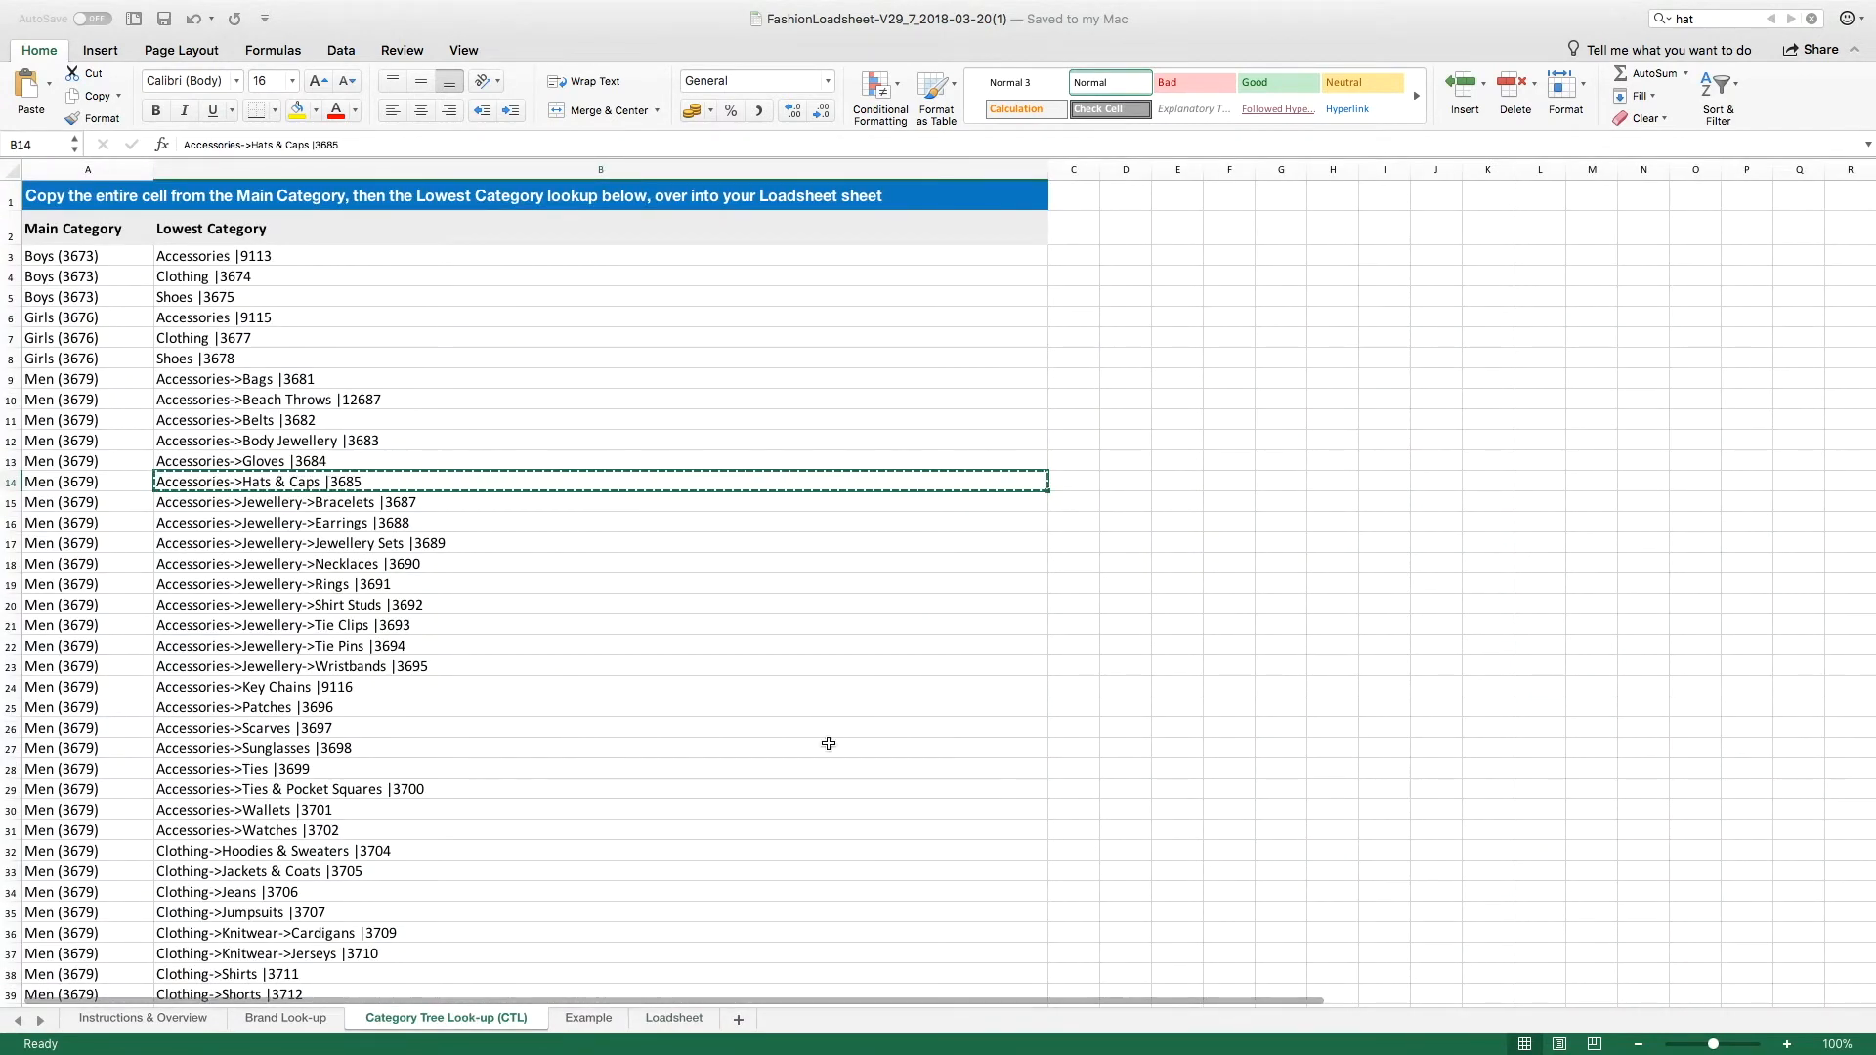
left_click(1703, 18)
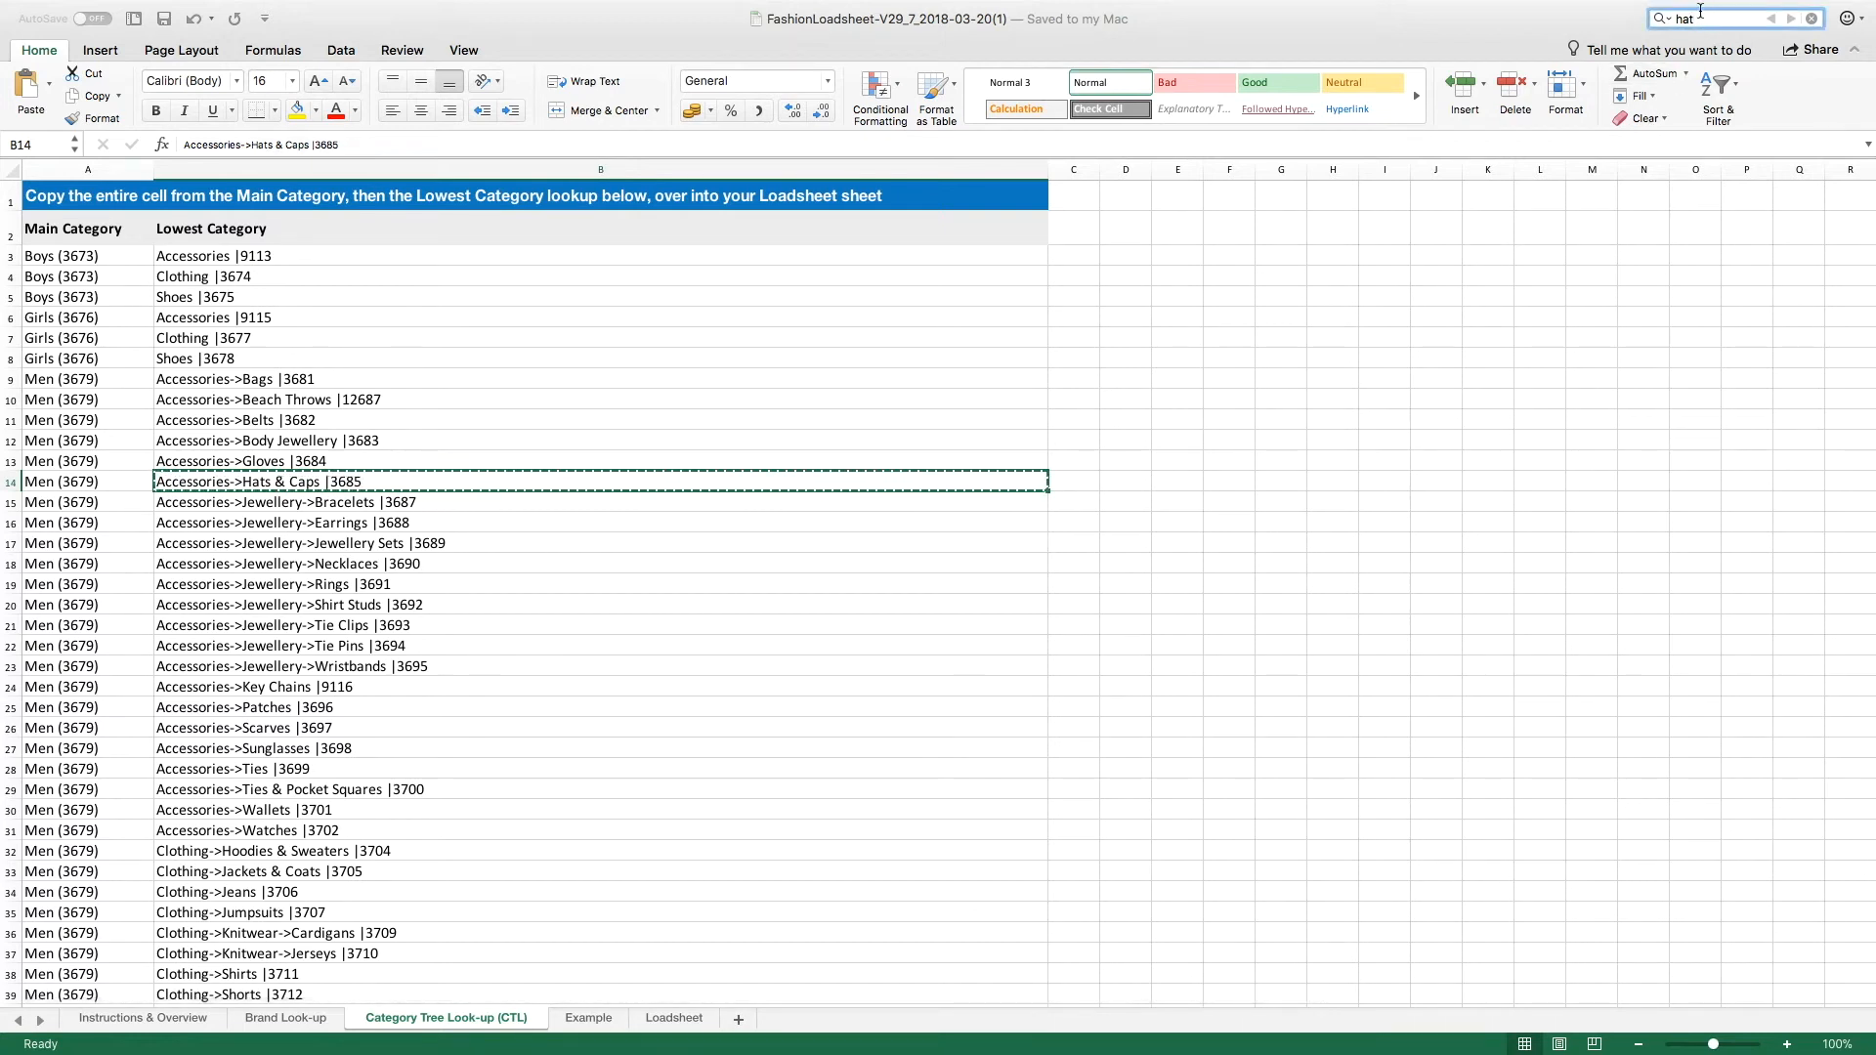
left_click(141, 480)
left_click(207, 484)
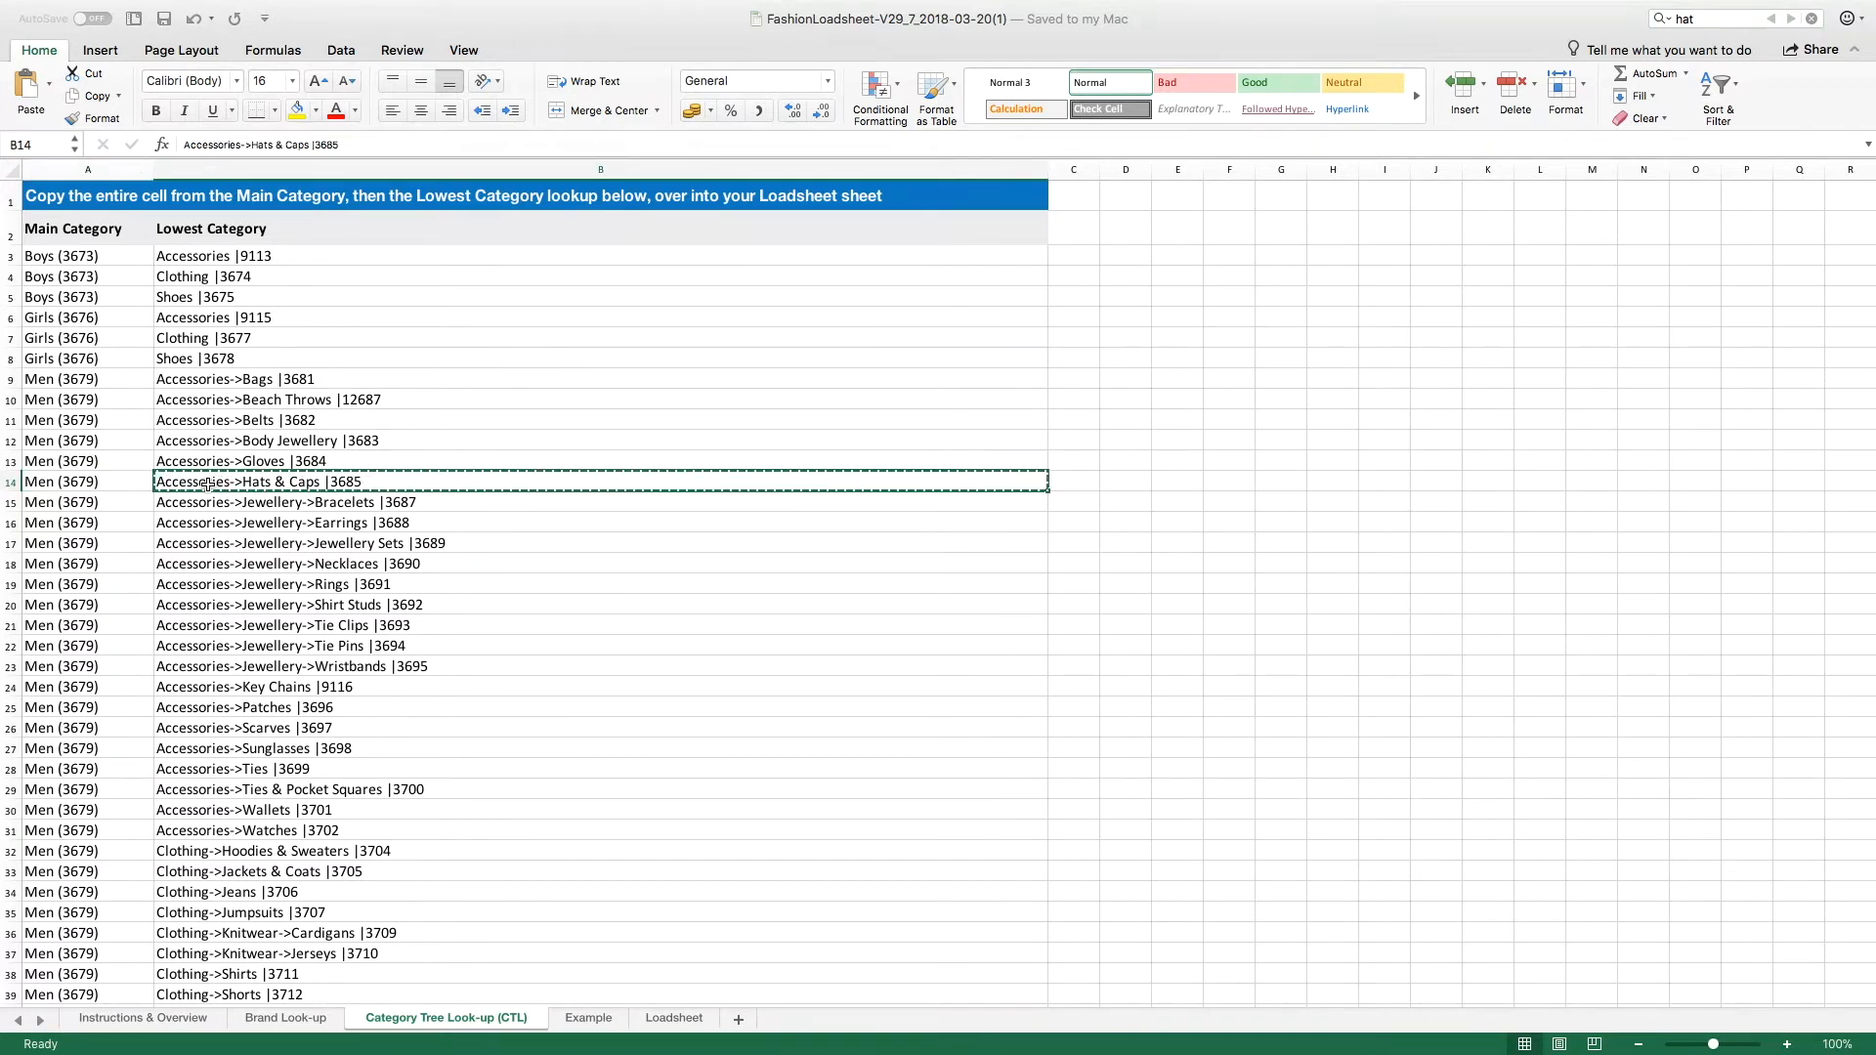
right_click(207, 484)
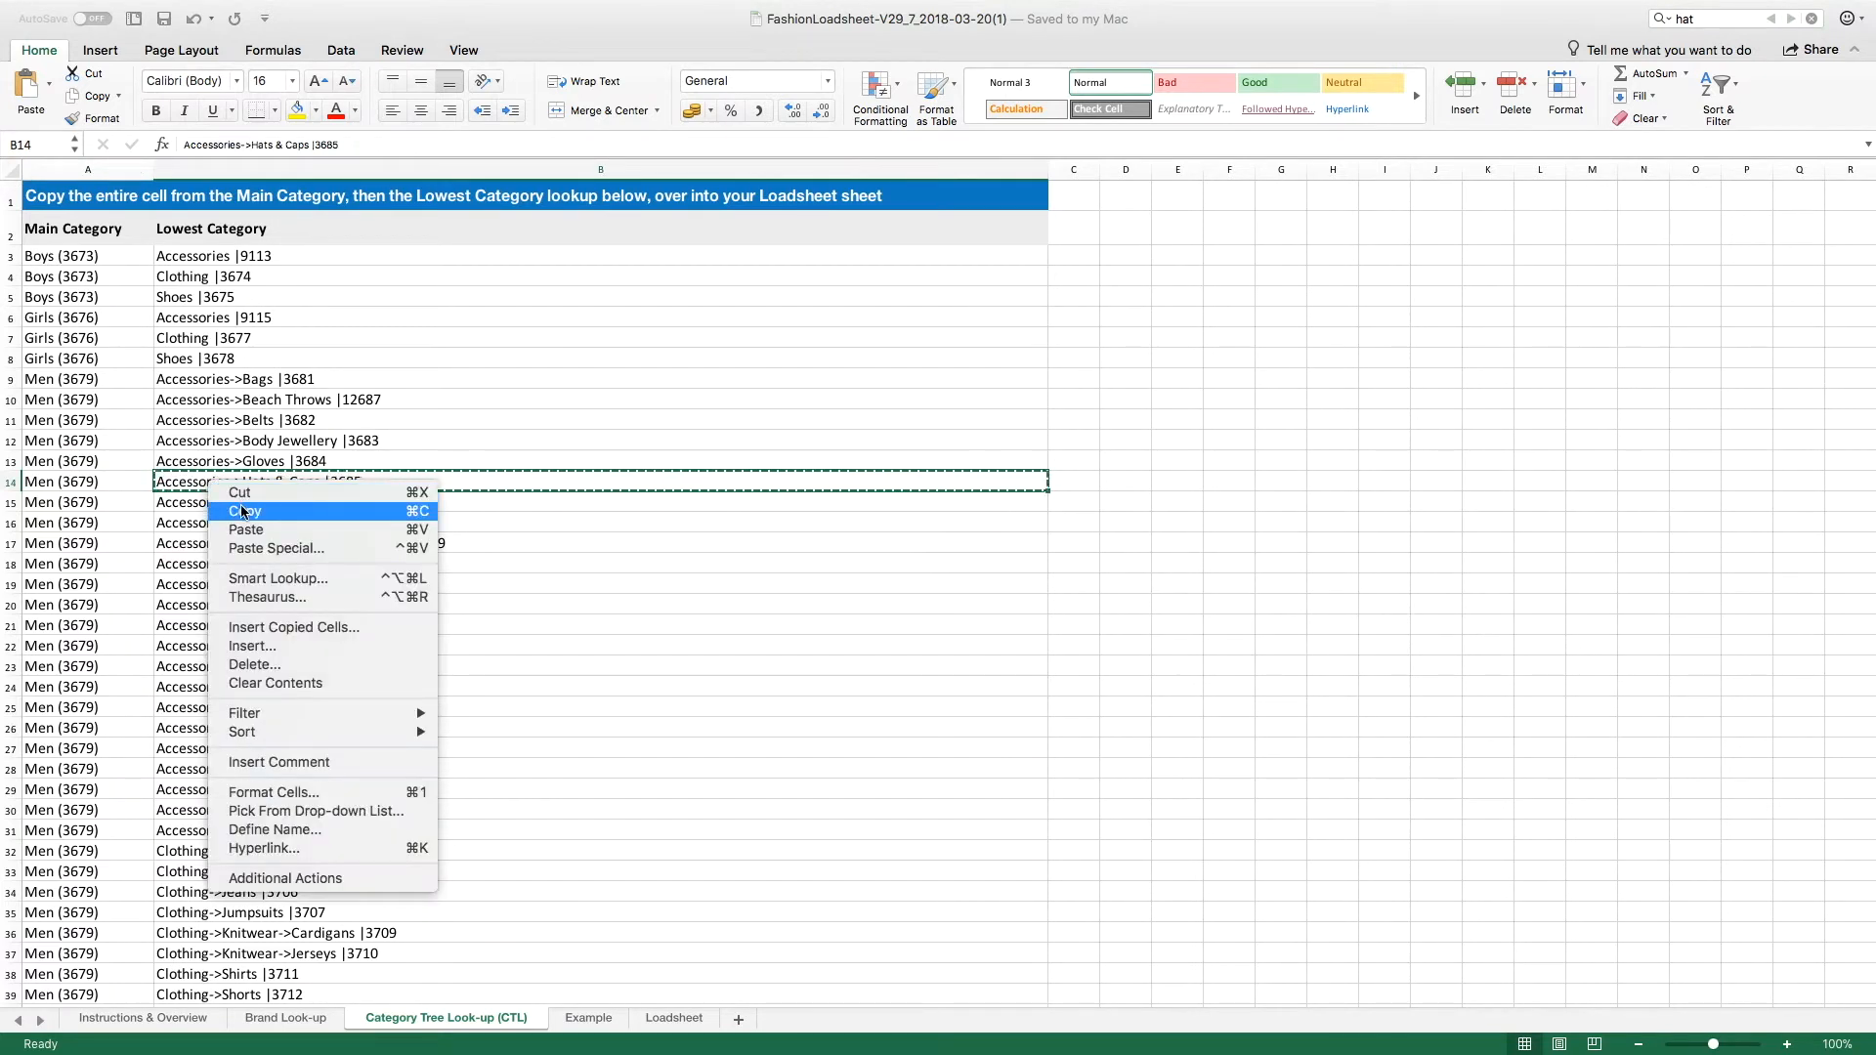
left_click(242, 509)
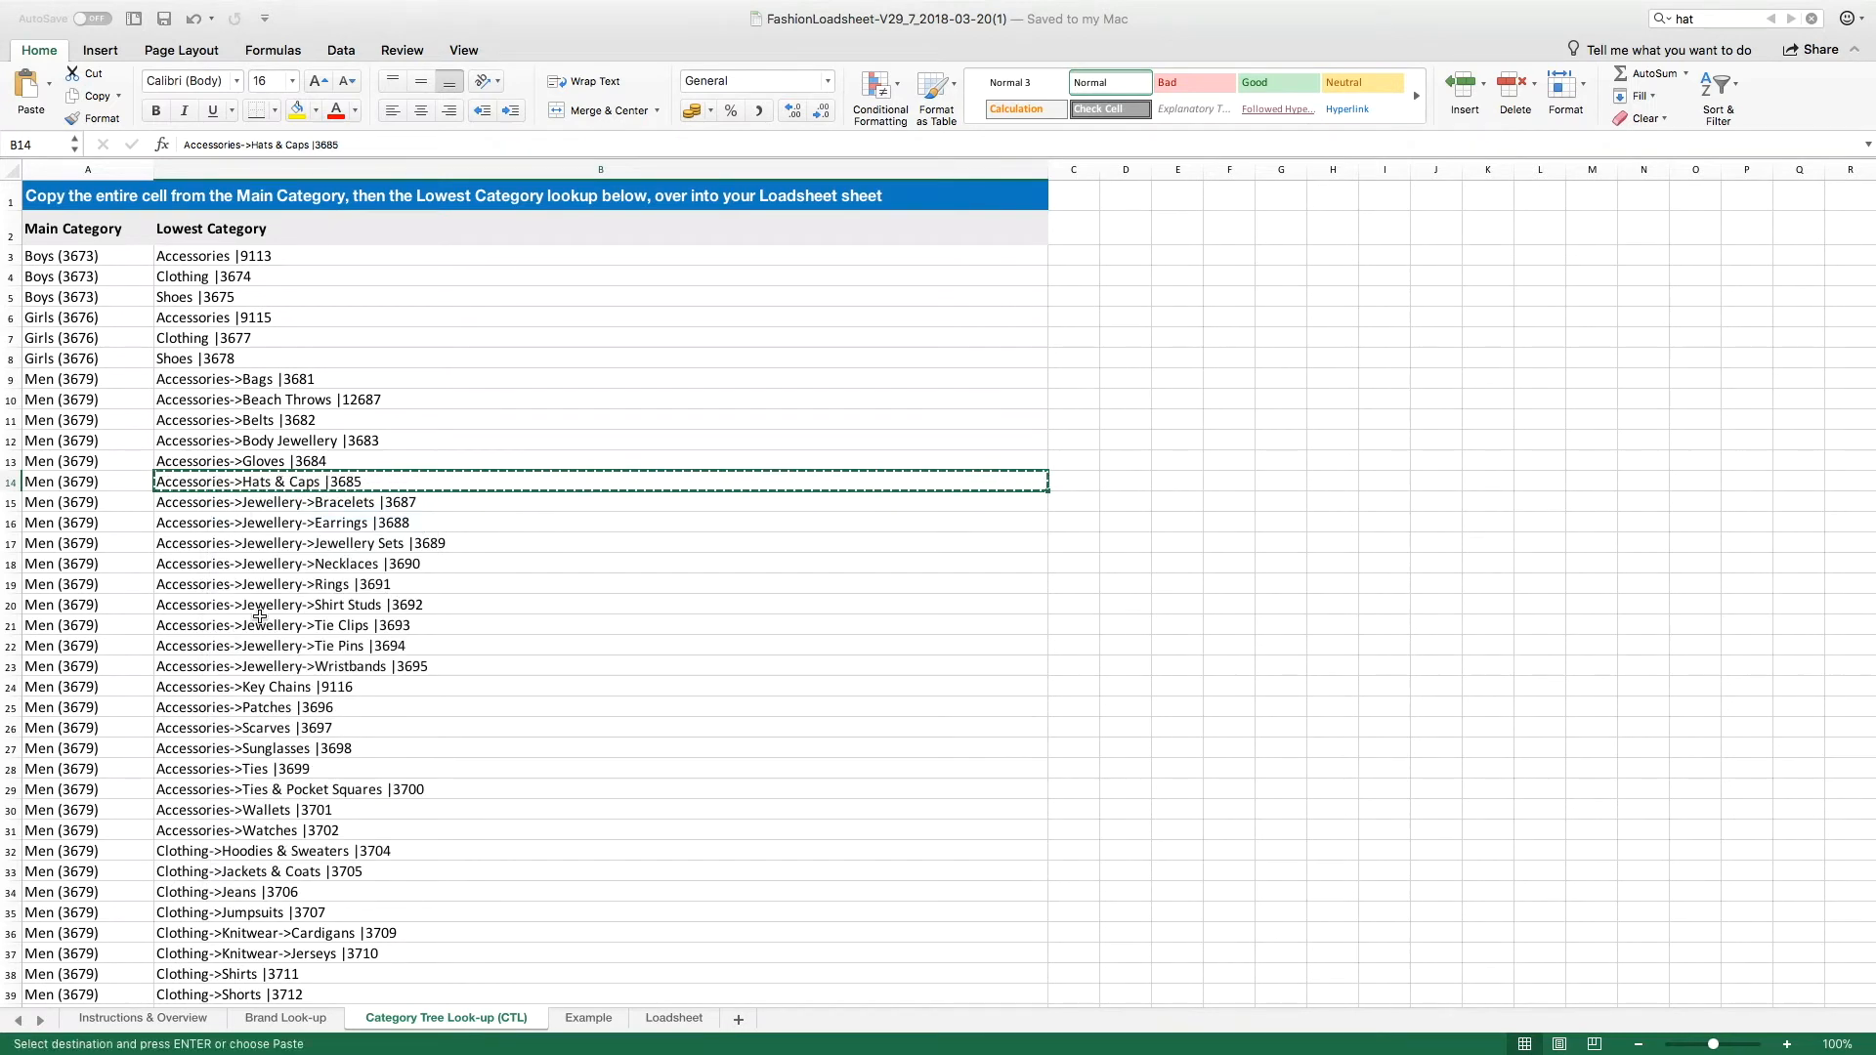
Step: Paste the copied category into the Lowest Category cell E8 of the Loadsheet sheet
left_click(664, 1016)
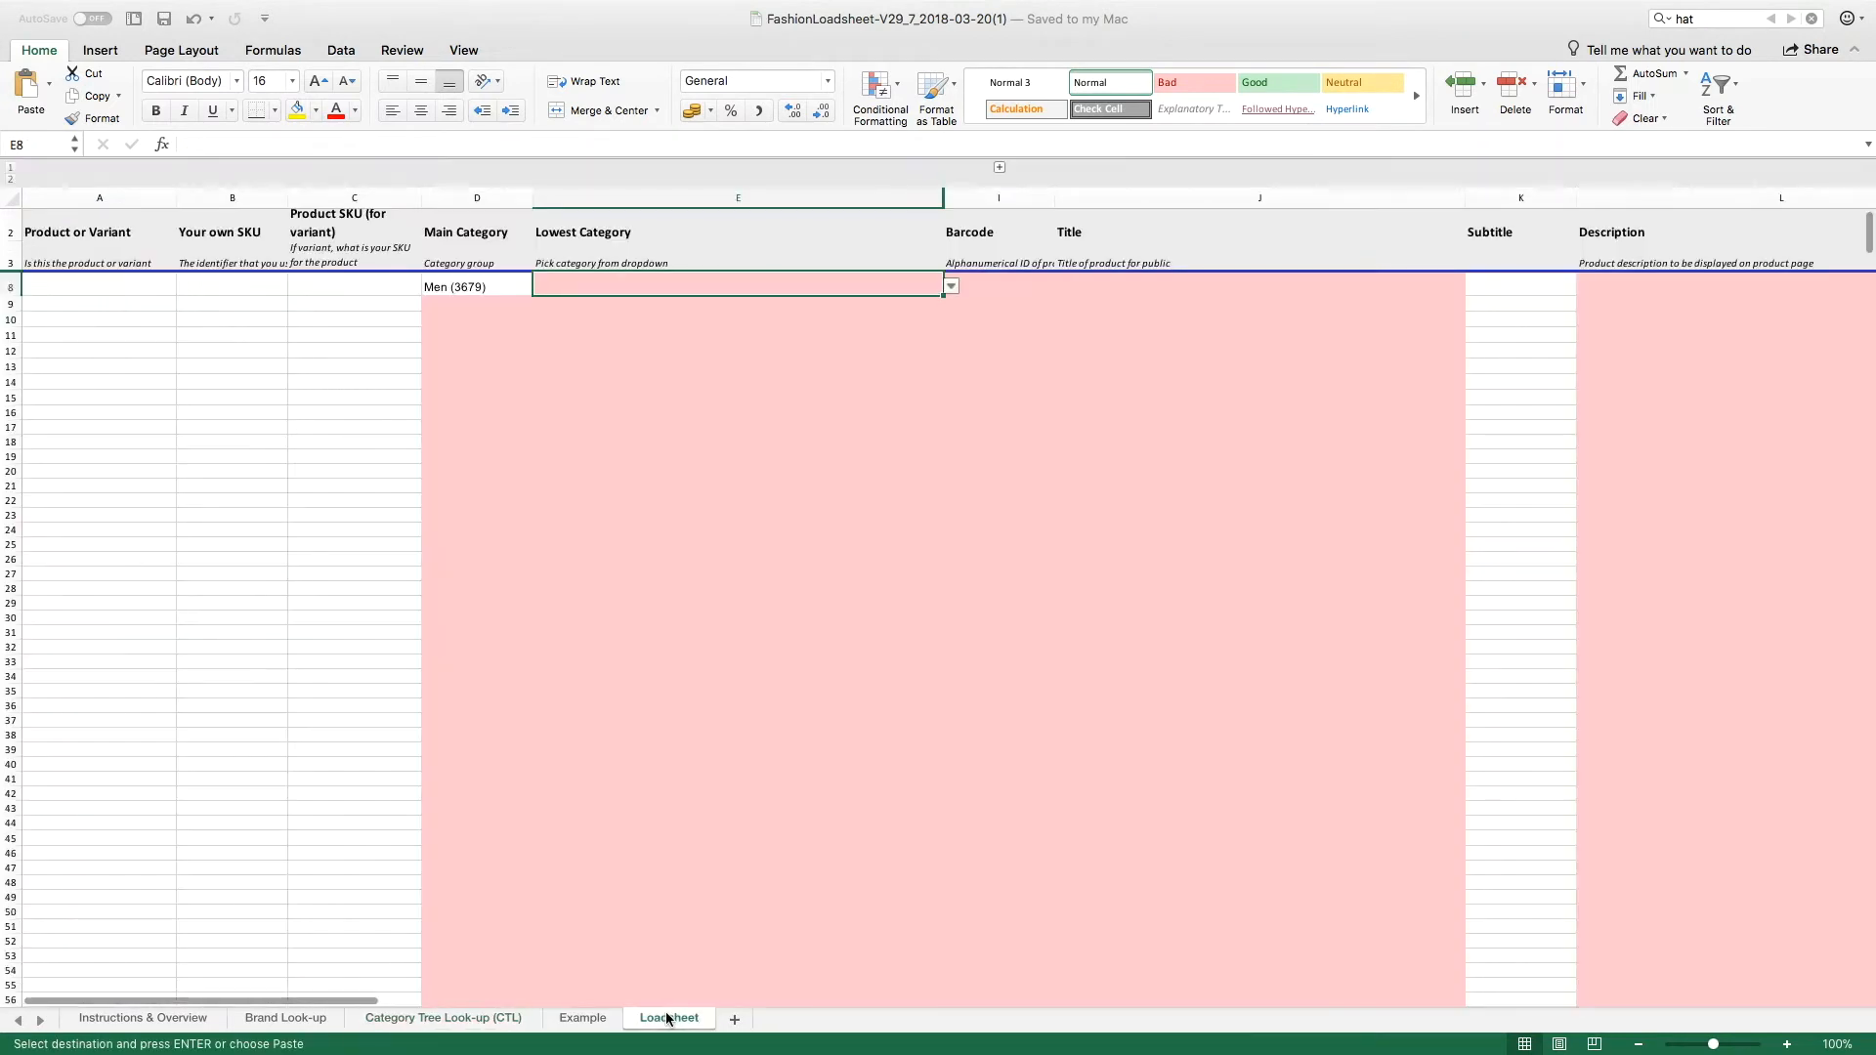
right_click(592, 277)
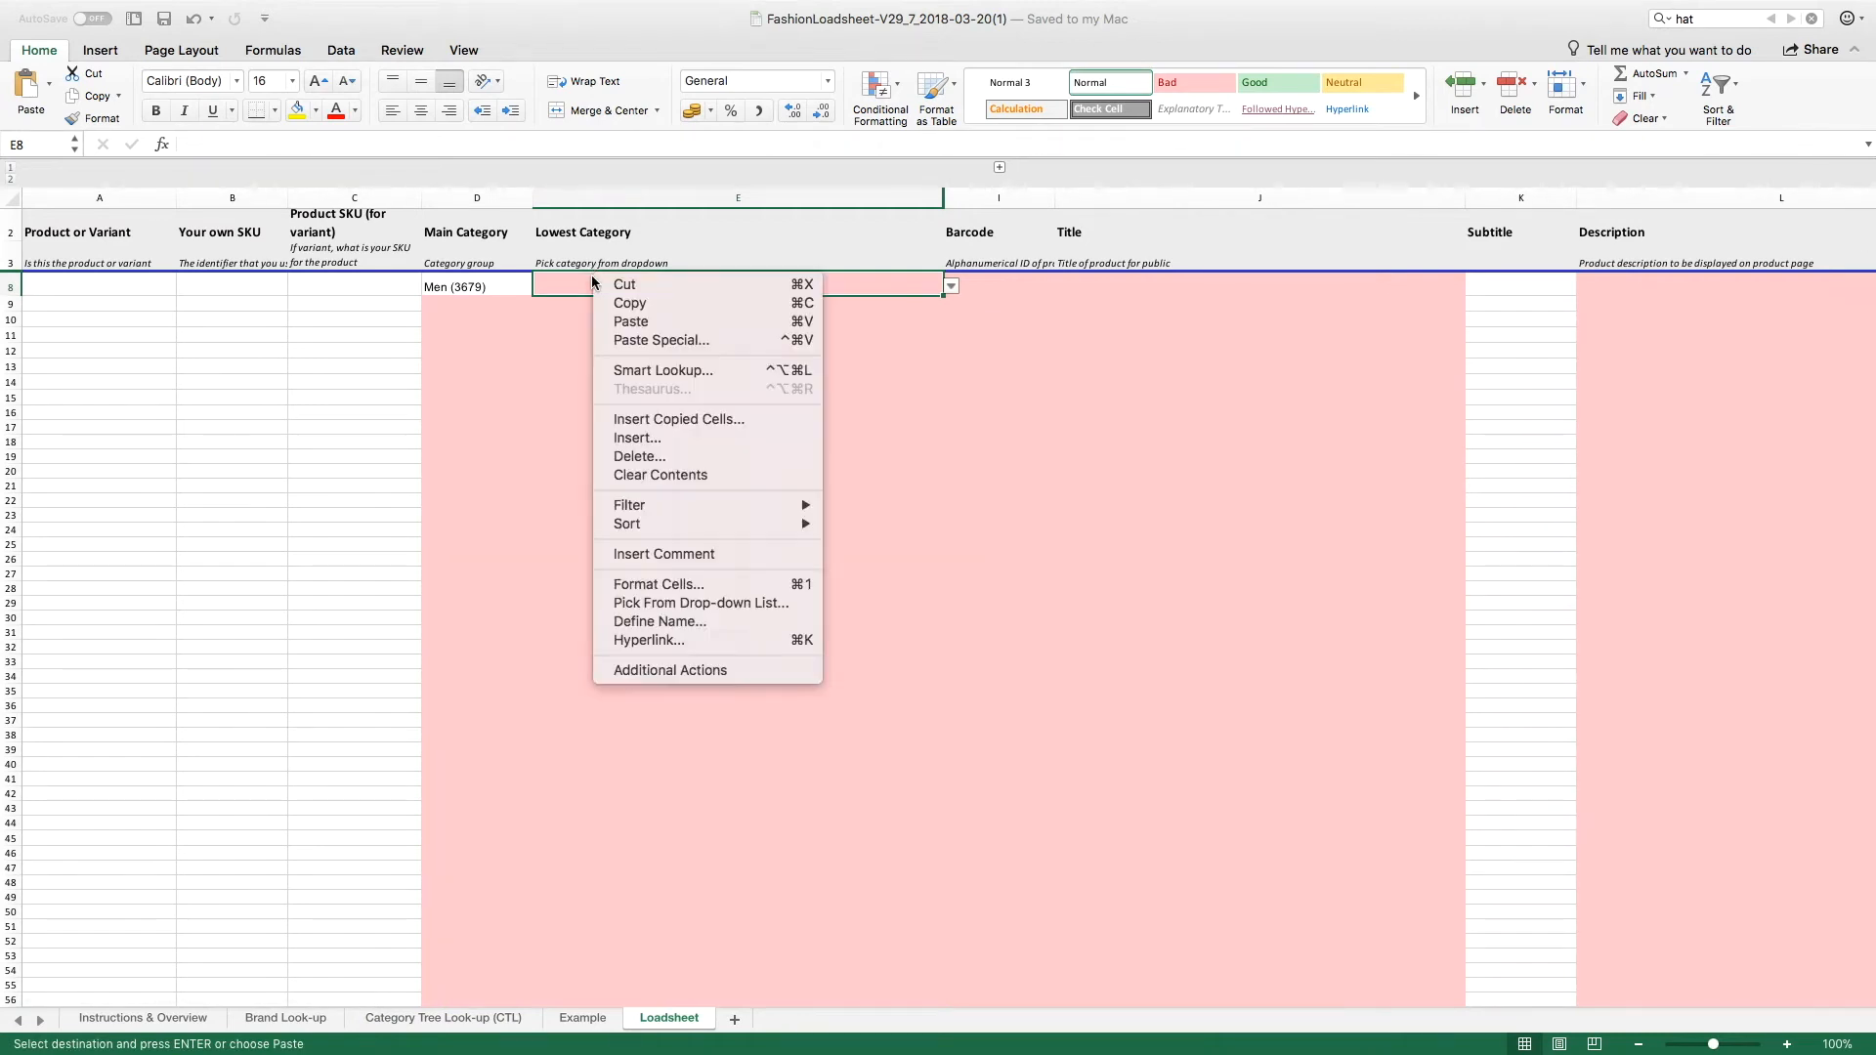
left_click(675, 332)
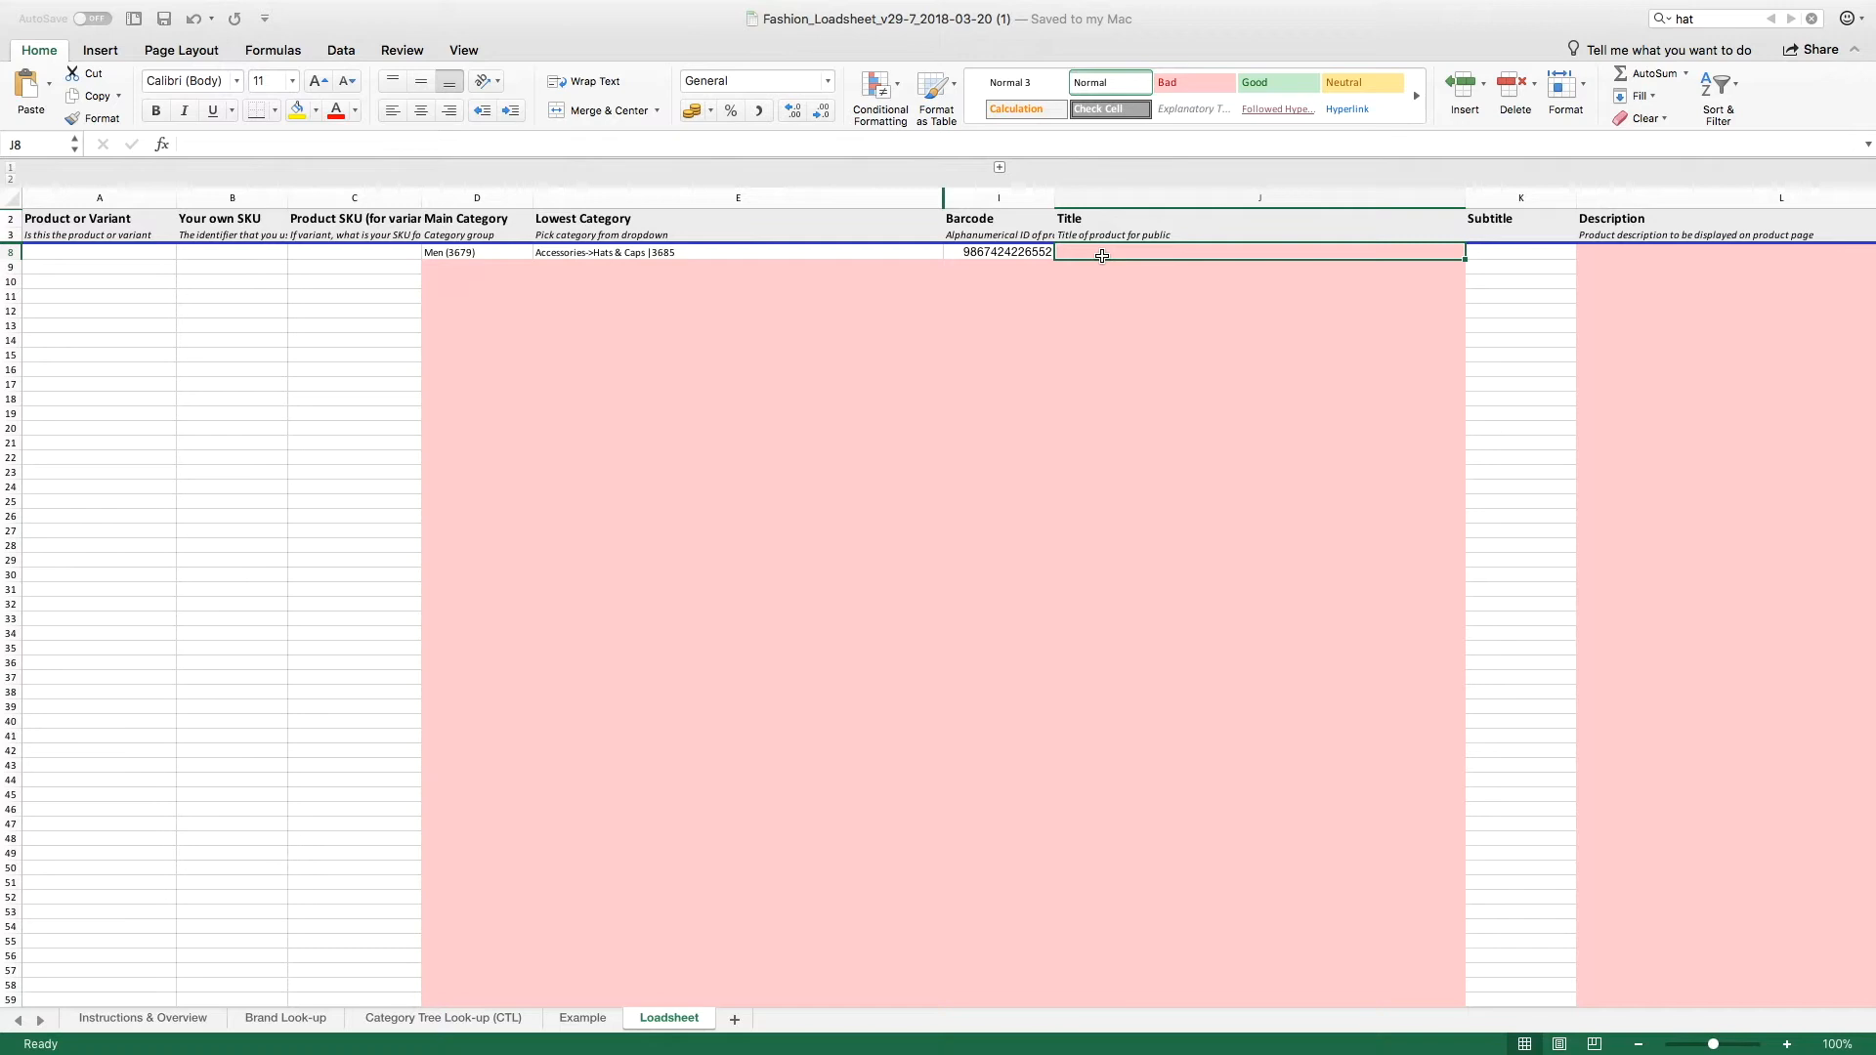
Step: Paste the product title "Flex Cap One Size Fits All" into the Title cell J8
key("super+Tab")
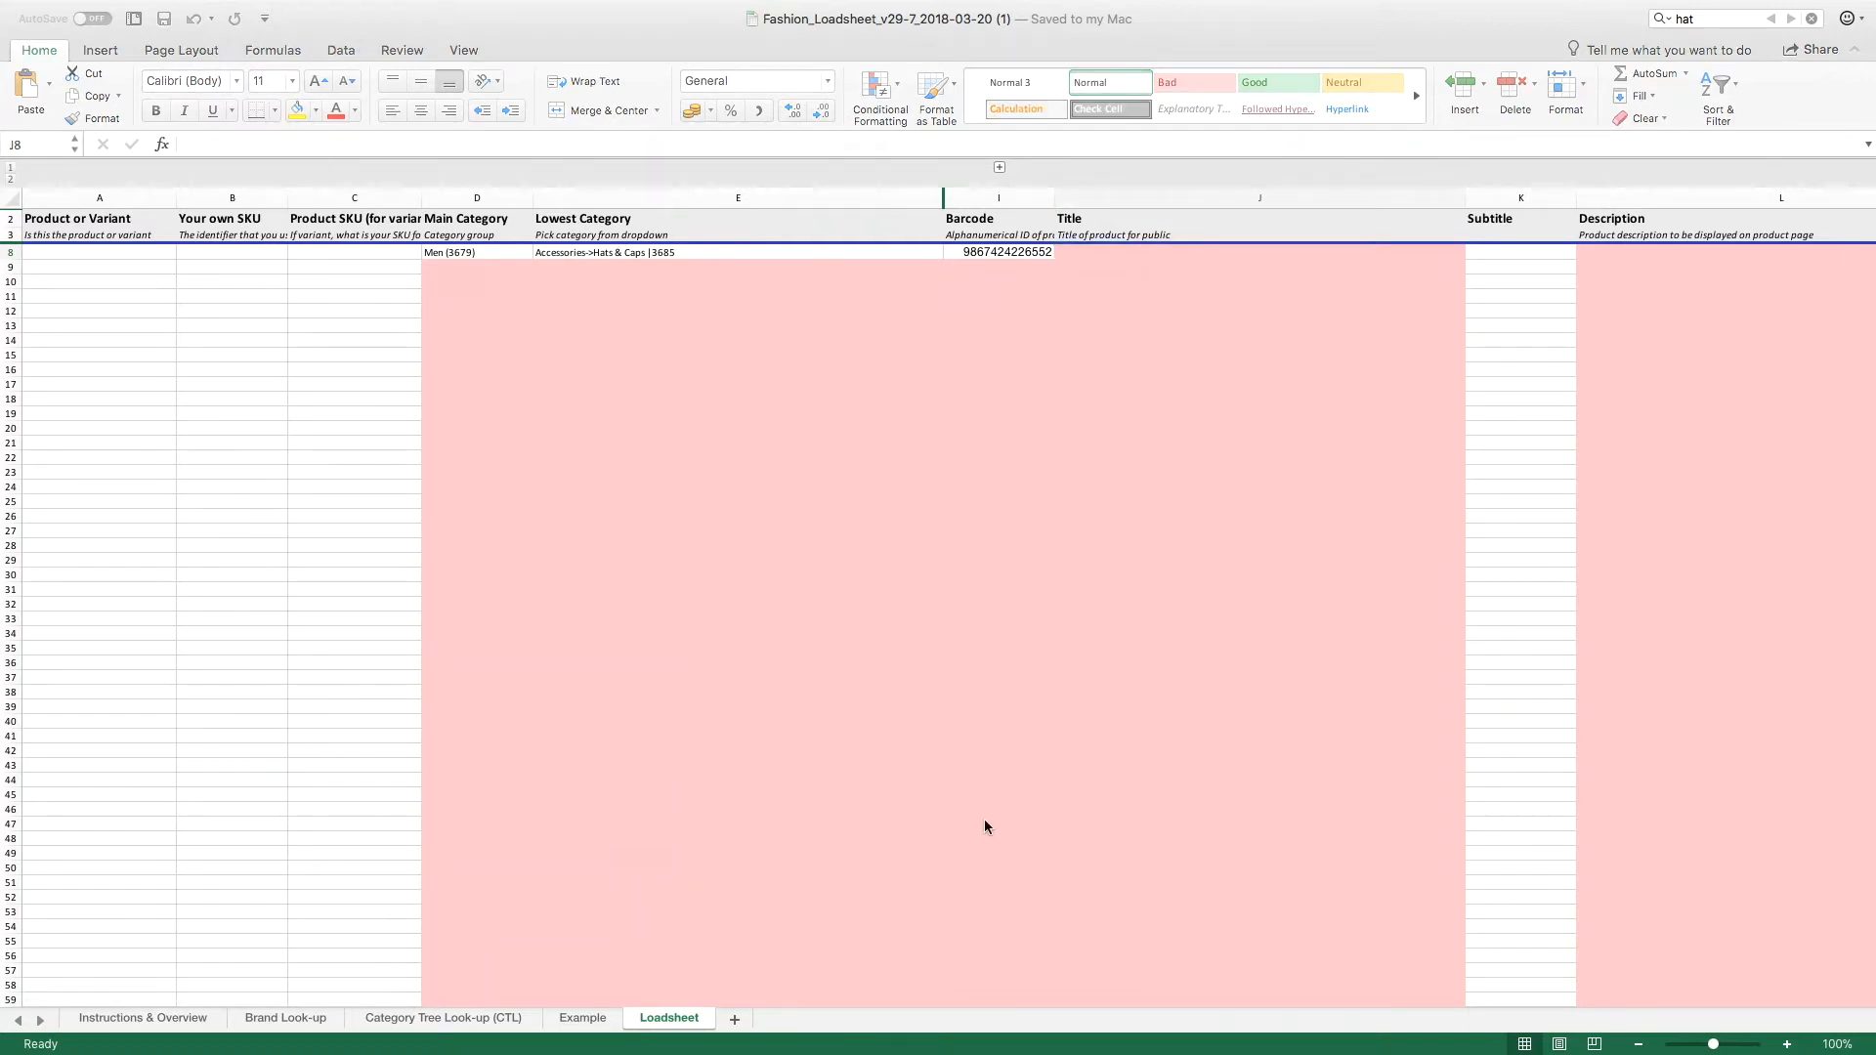
left_click(1231, 250)
type("Flex Cap One Size Fits All")
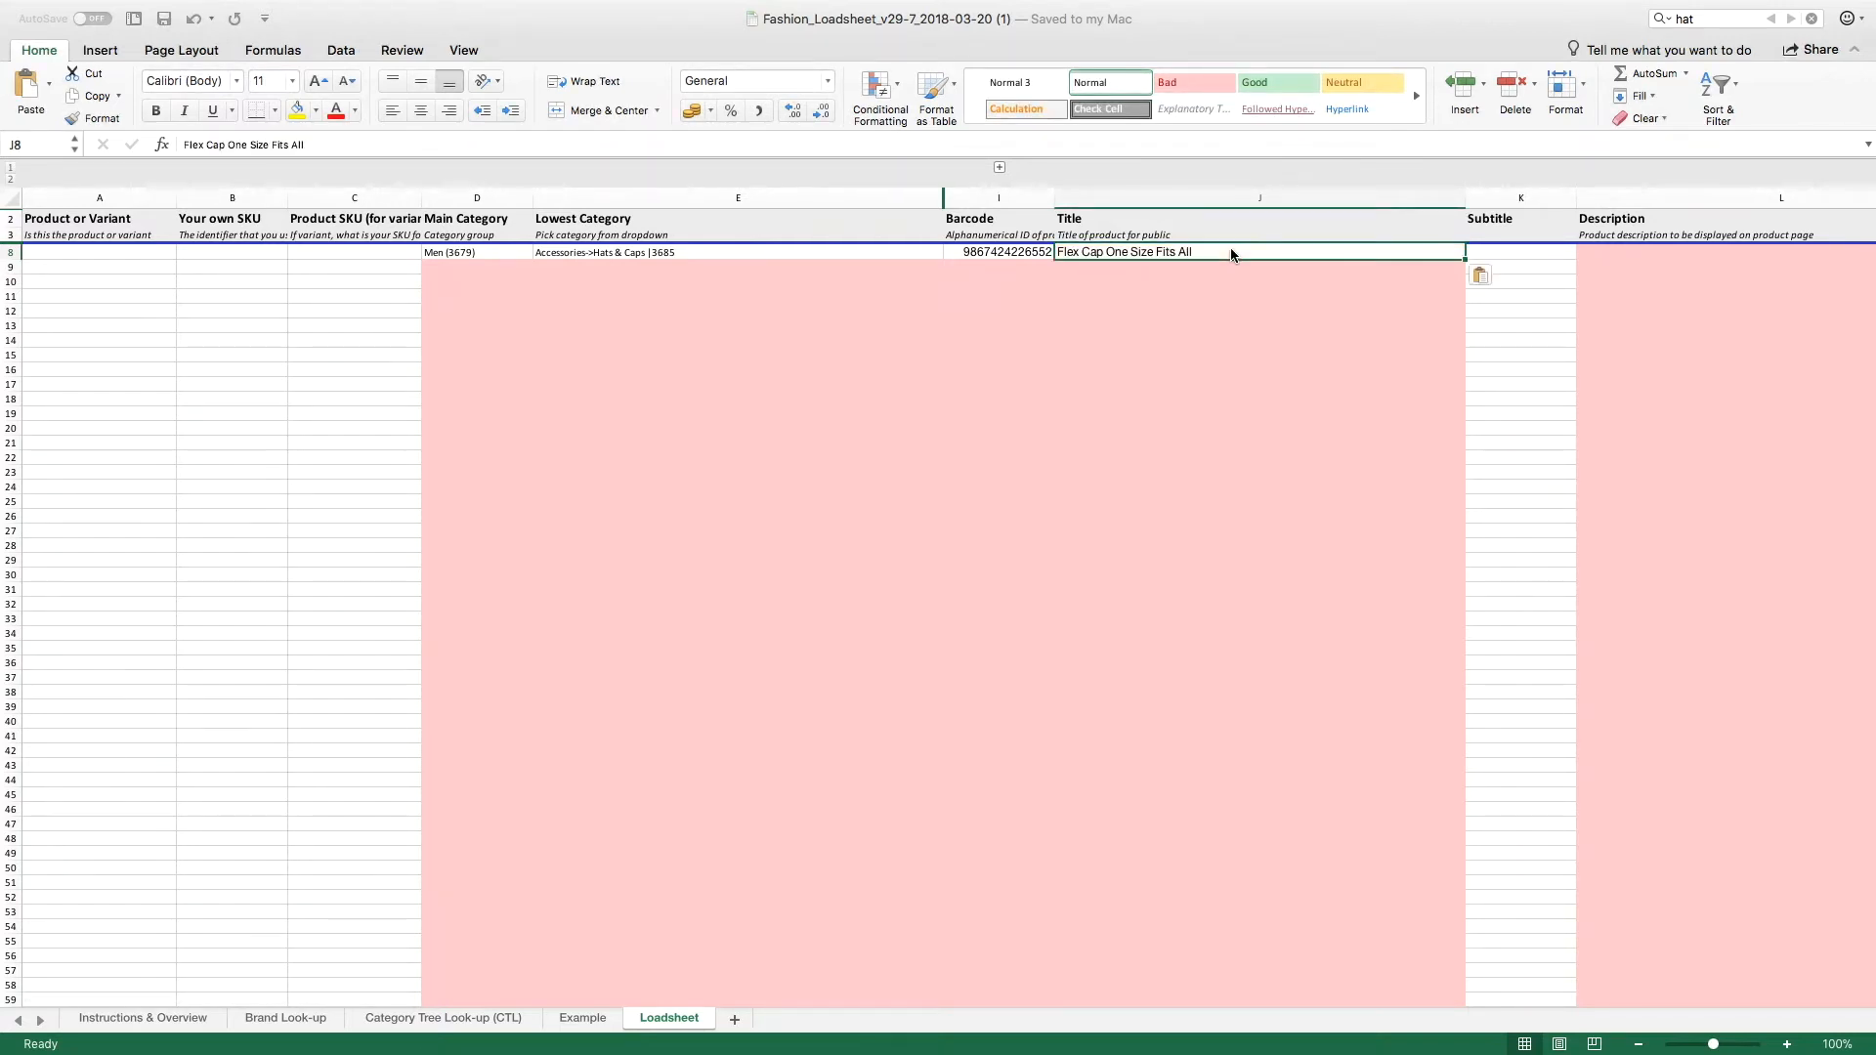
Step: Paste the cap's description, with its fabric composition and wash care instructions, into the Description cell L8
key("Tab")
key("Tab")
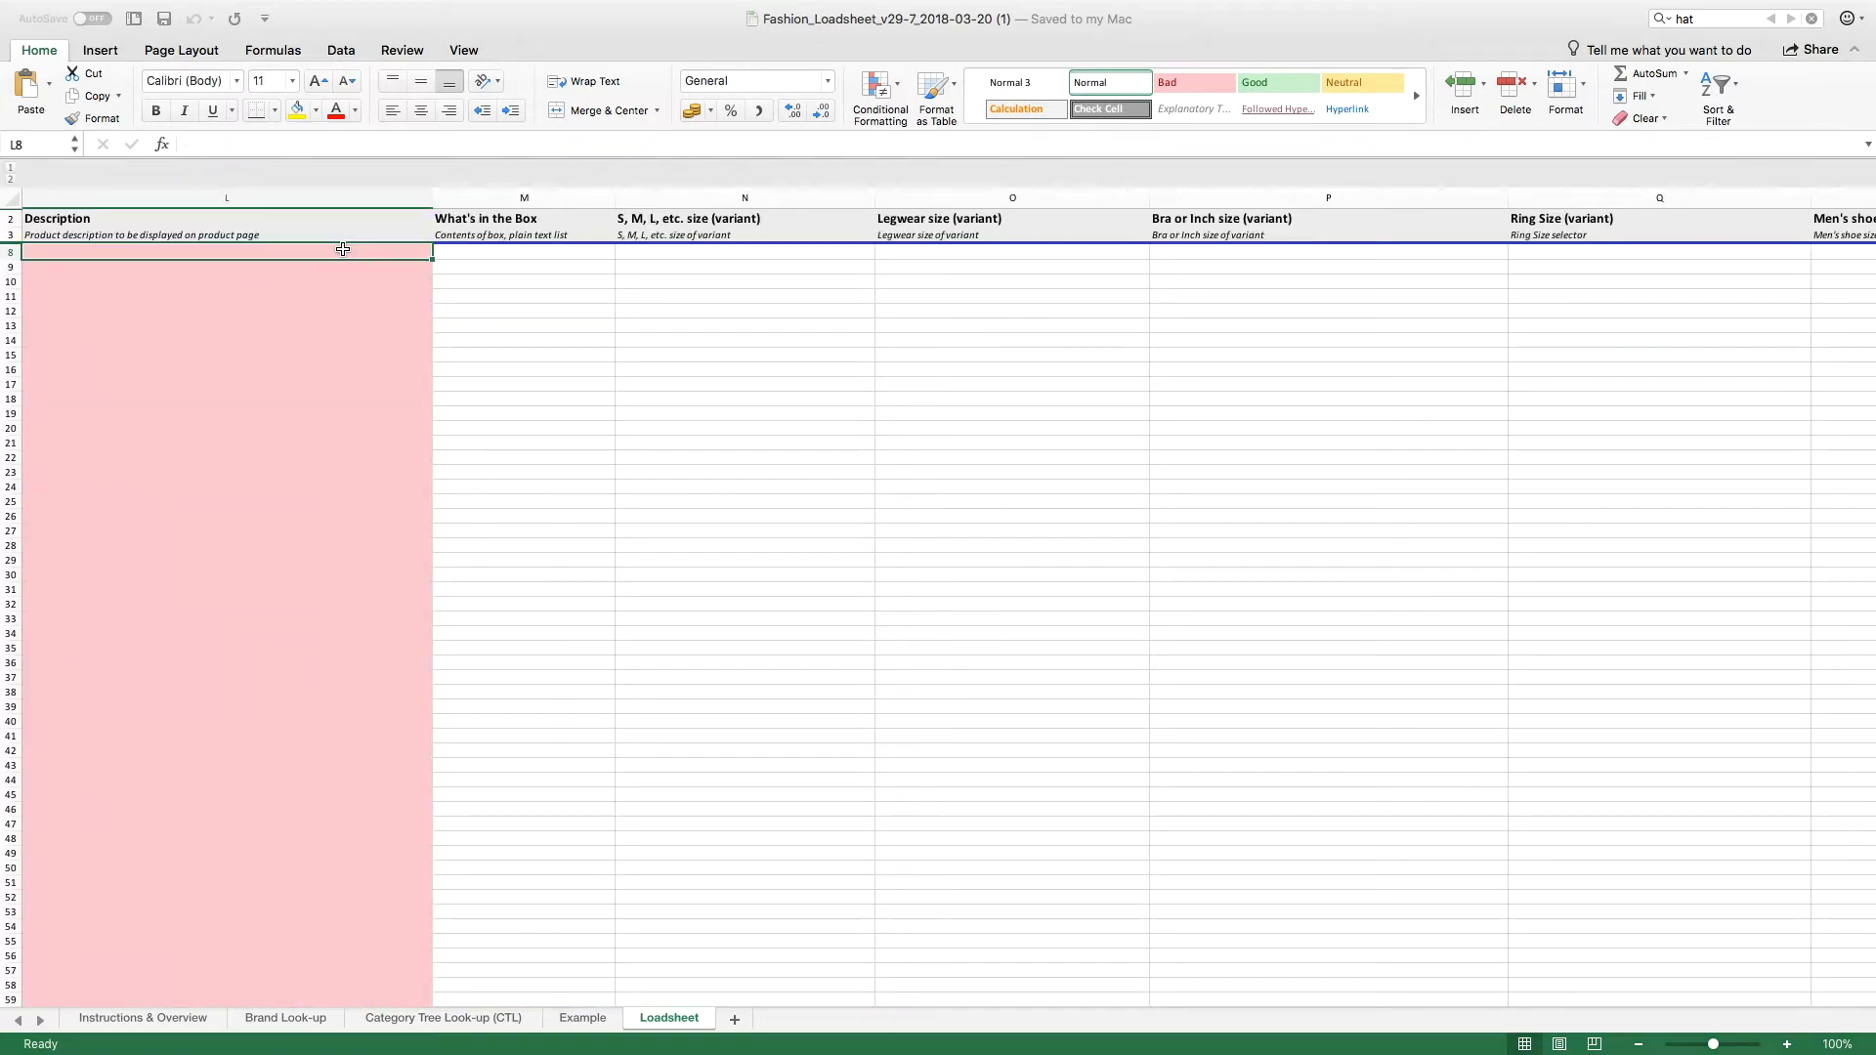
double_click(342, 249)
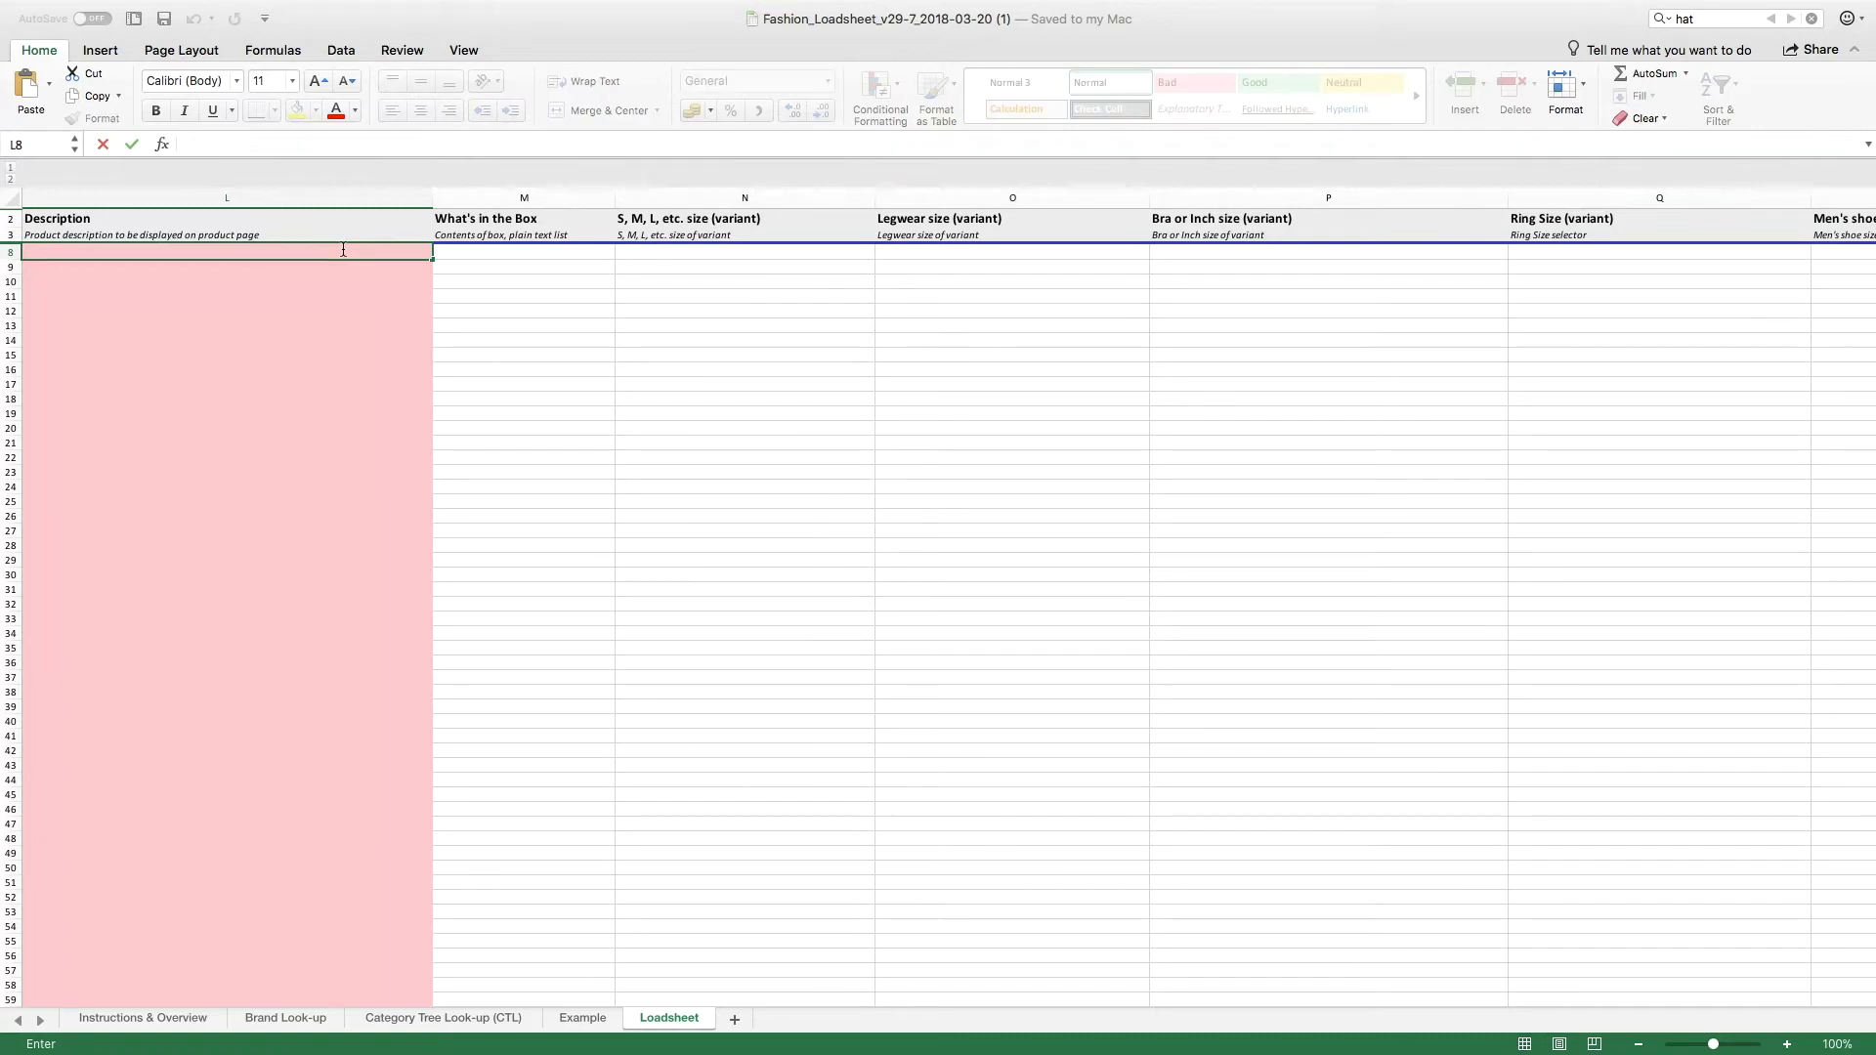
type("Elastic stretch fit cap red.  Fabric Composition: - 90 % Cotton - 2% Elastic  Wash Care Instructions: - Wash separately - Do not bleach - Luke warm wash - Do not tumble dry - Do not dry clean etc.")
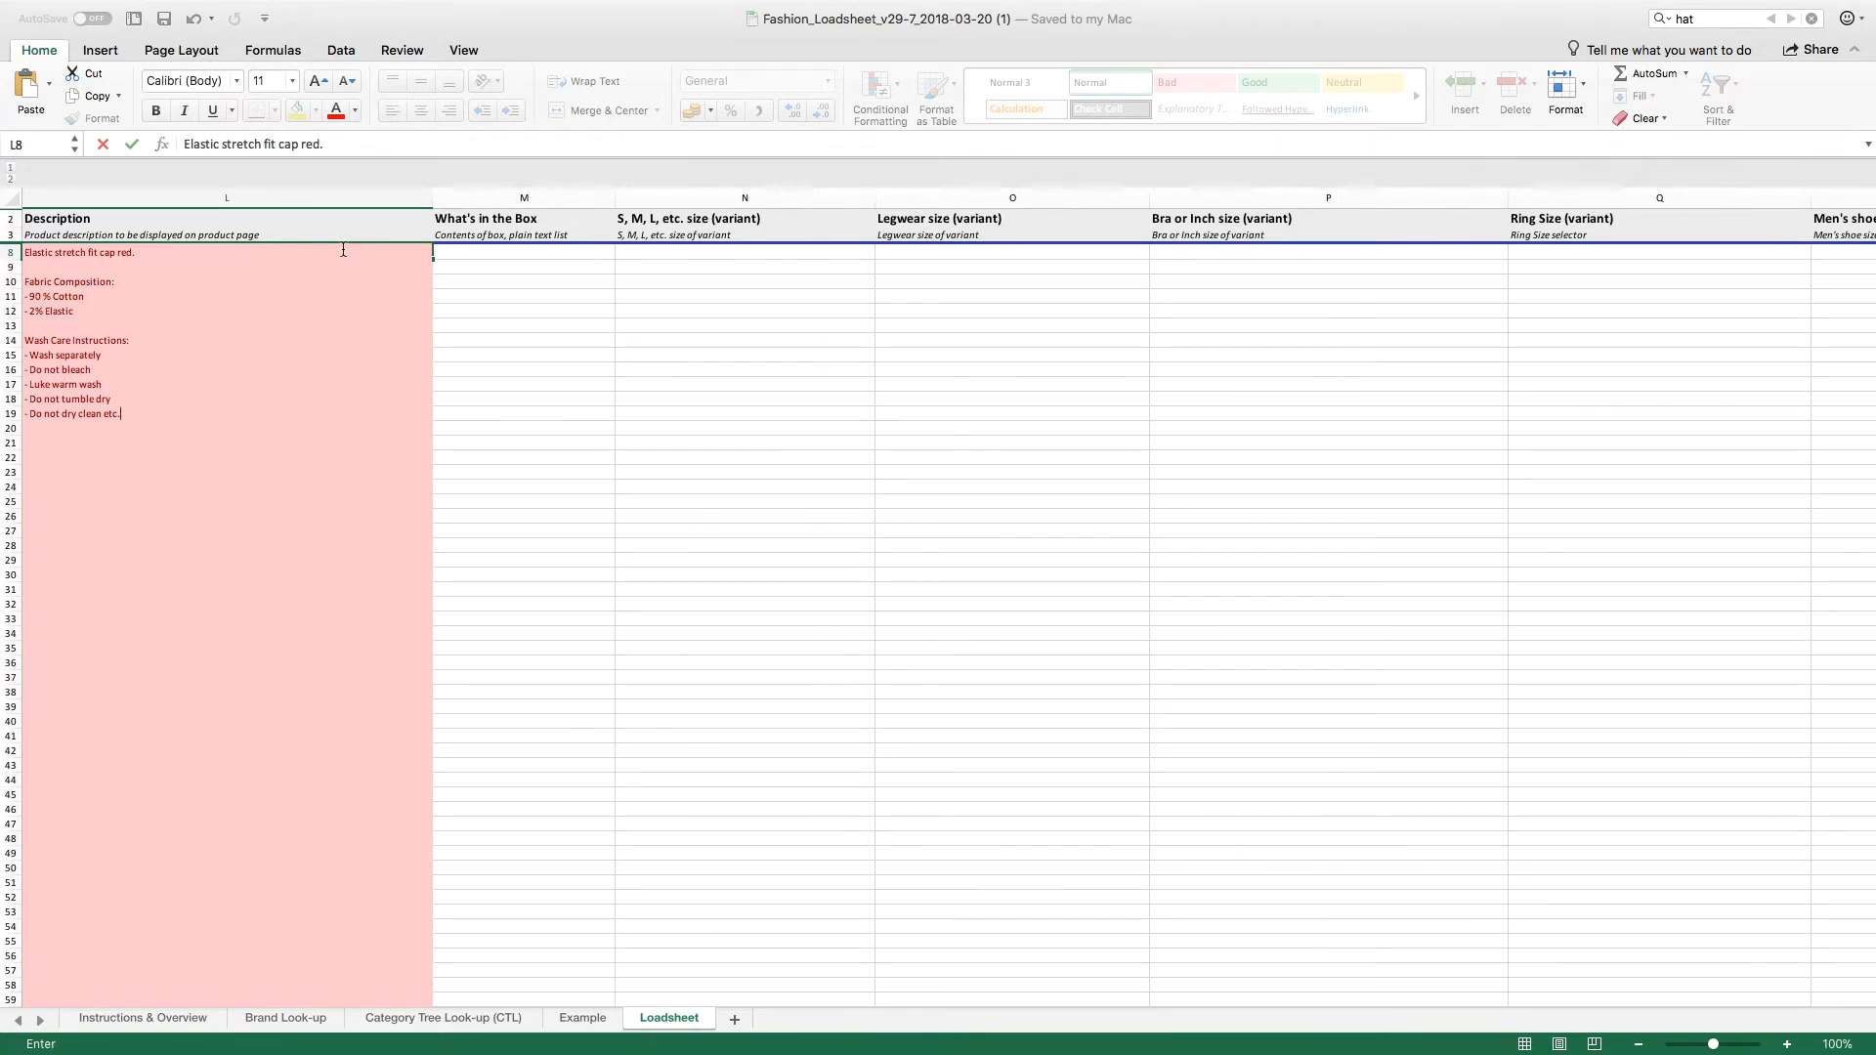
left_click(442, 251)
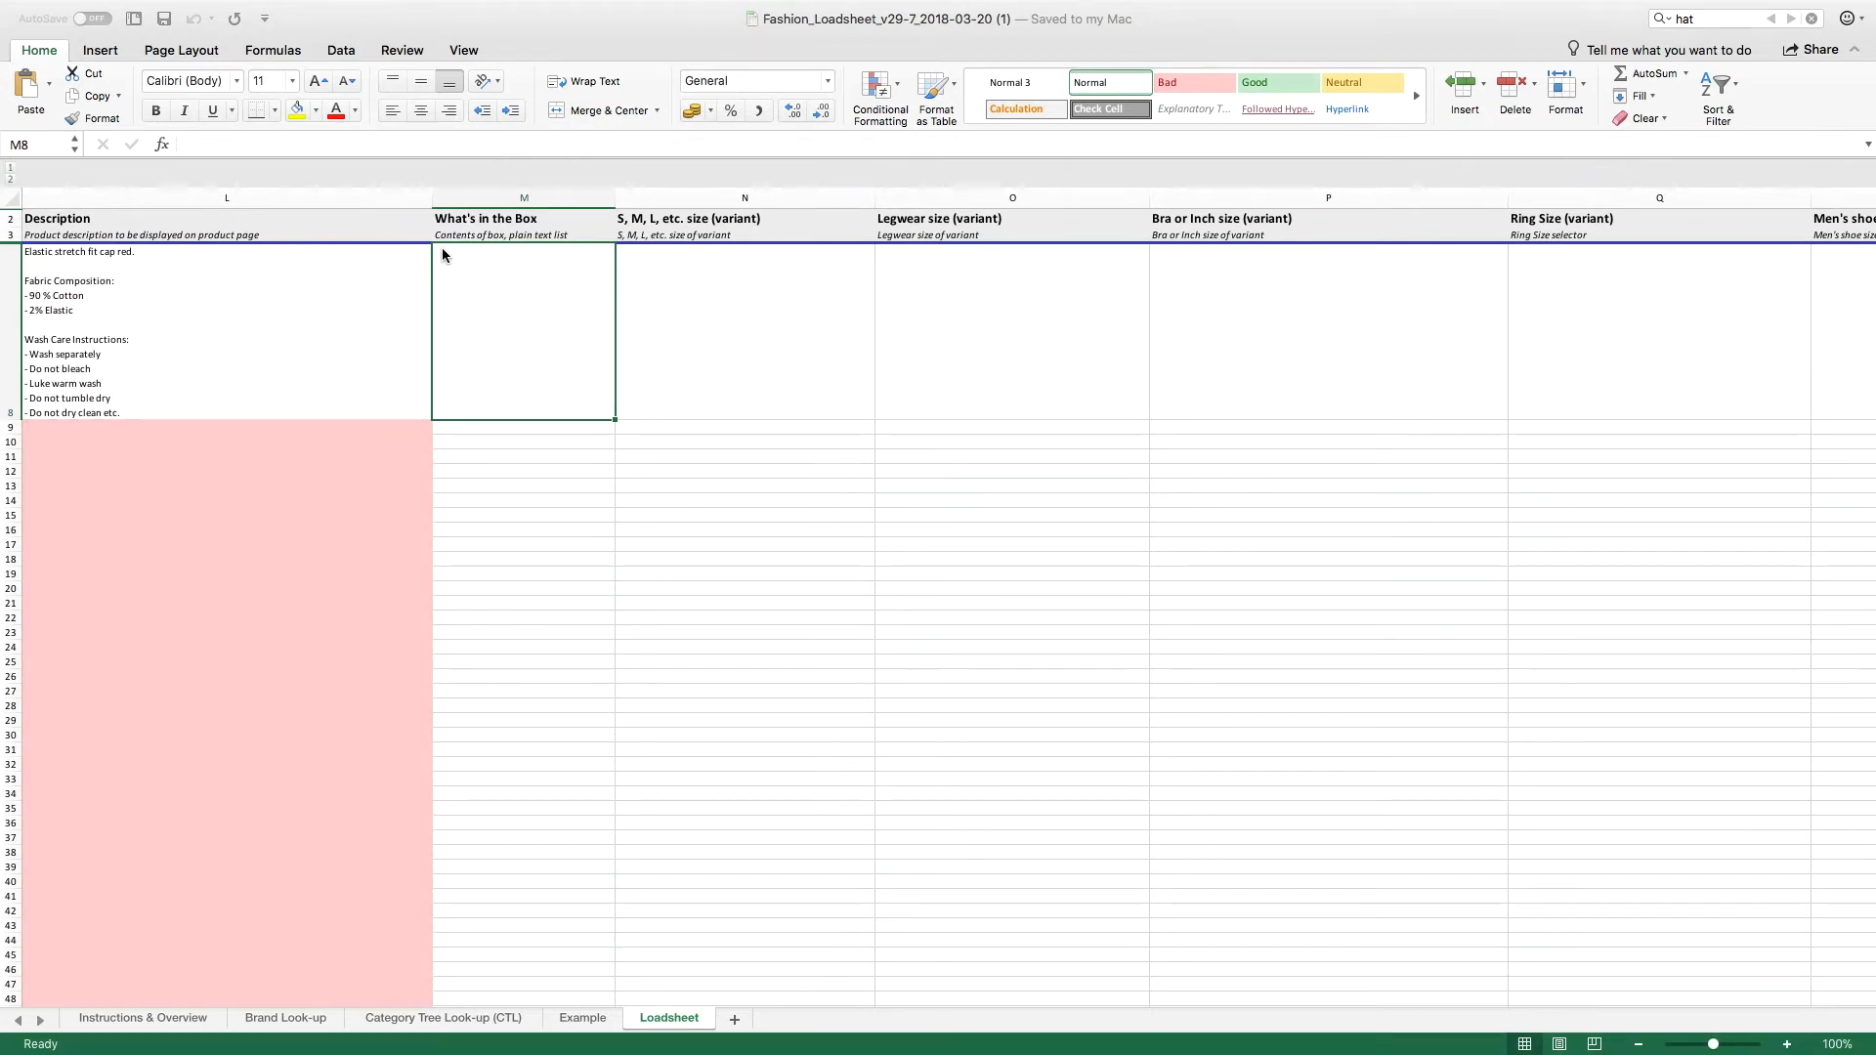
Step: Paste the contents text "1 x Cap, one size fits all" into the What's in the Box cell M8
key("super+Tab")
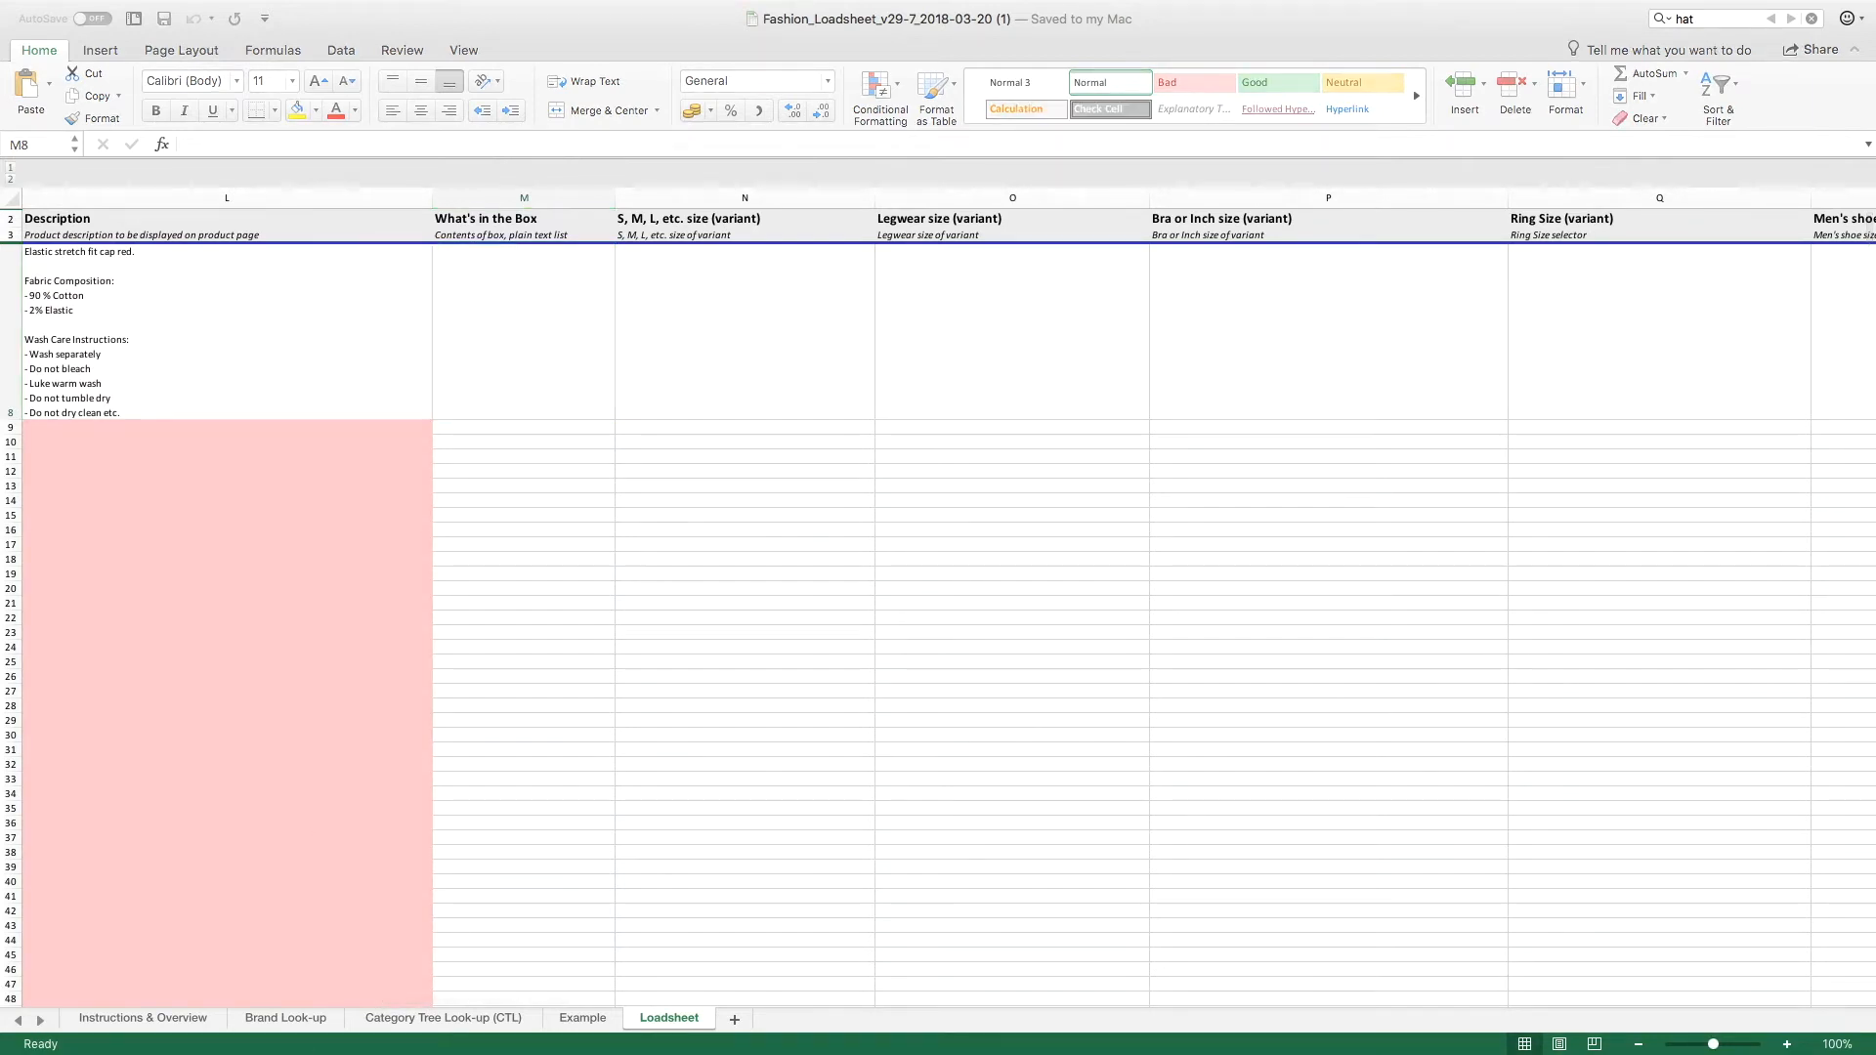
left_click(510, 286)
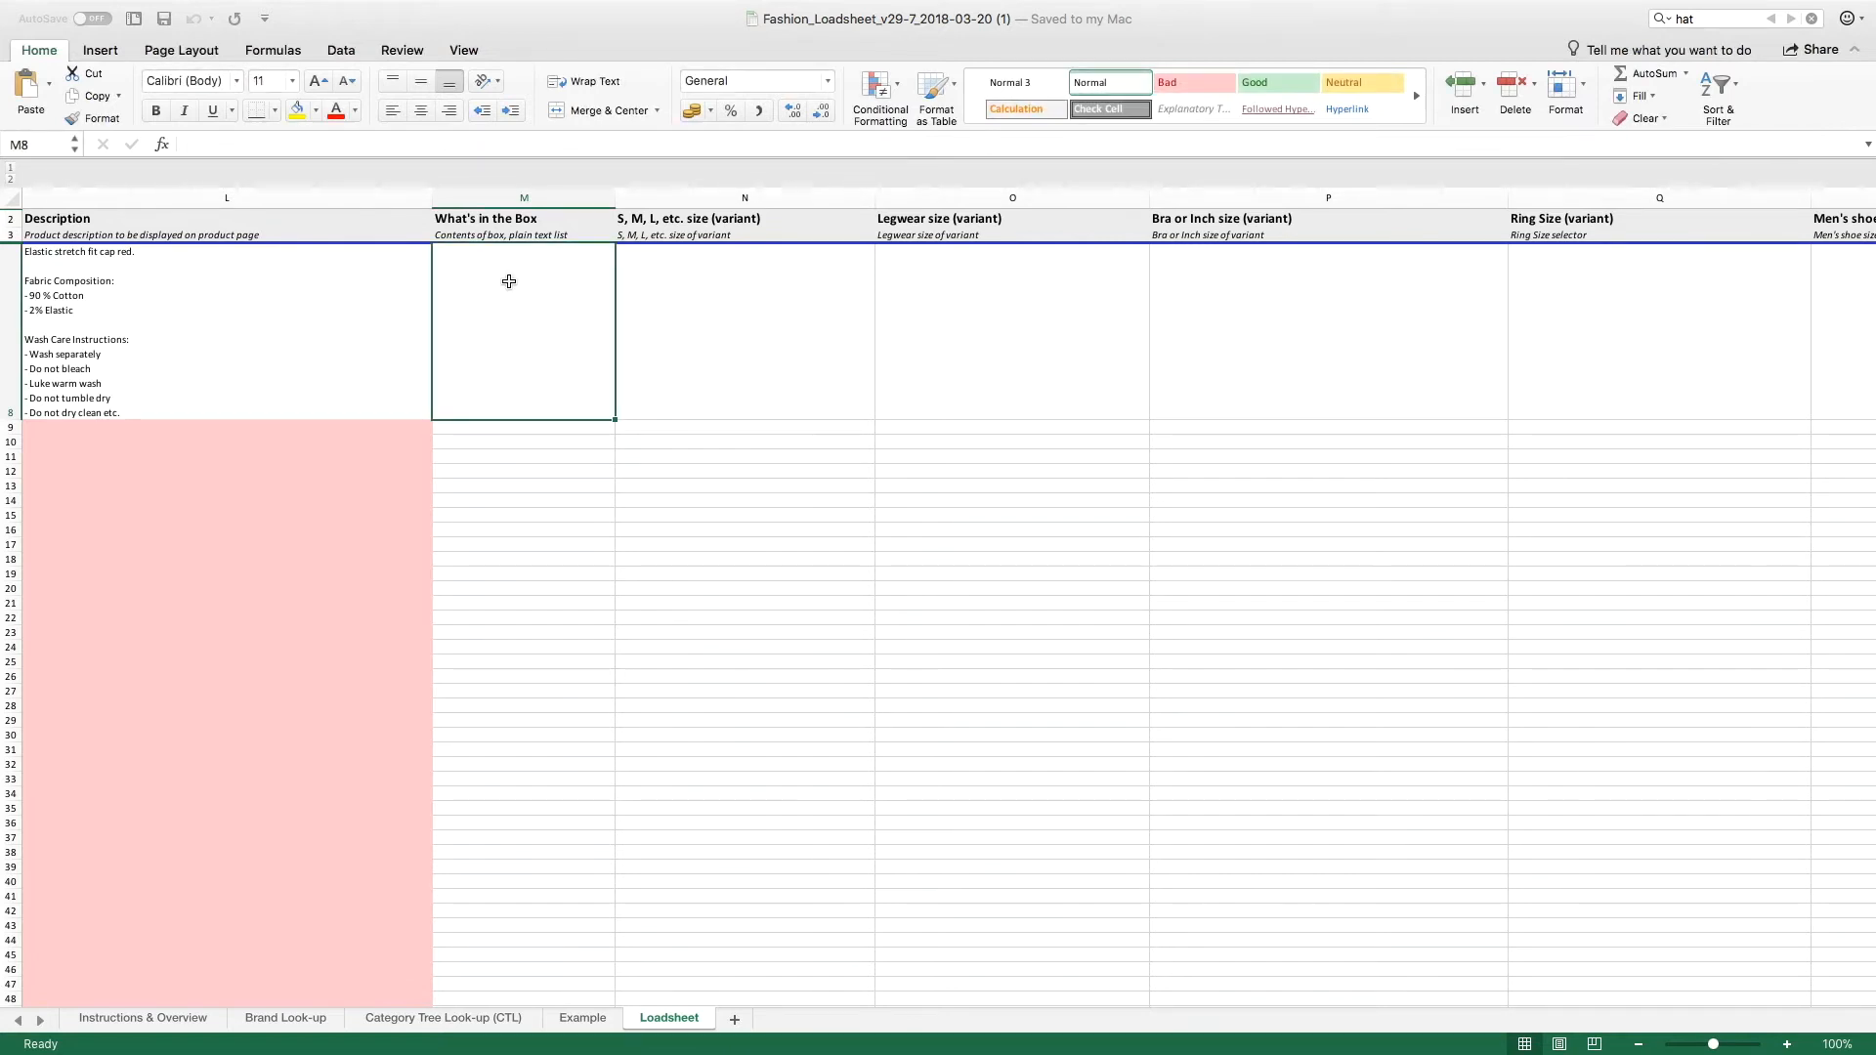
type("1 x Cap, one size fits all")
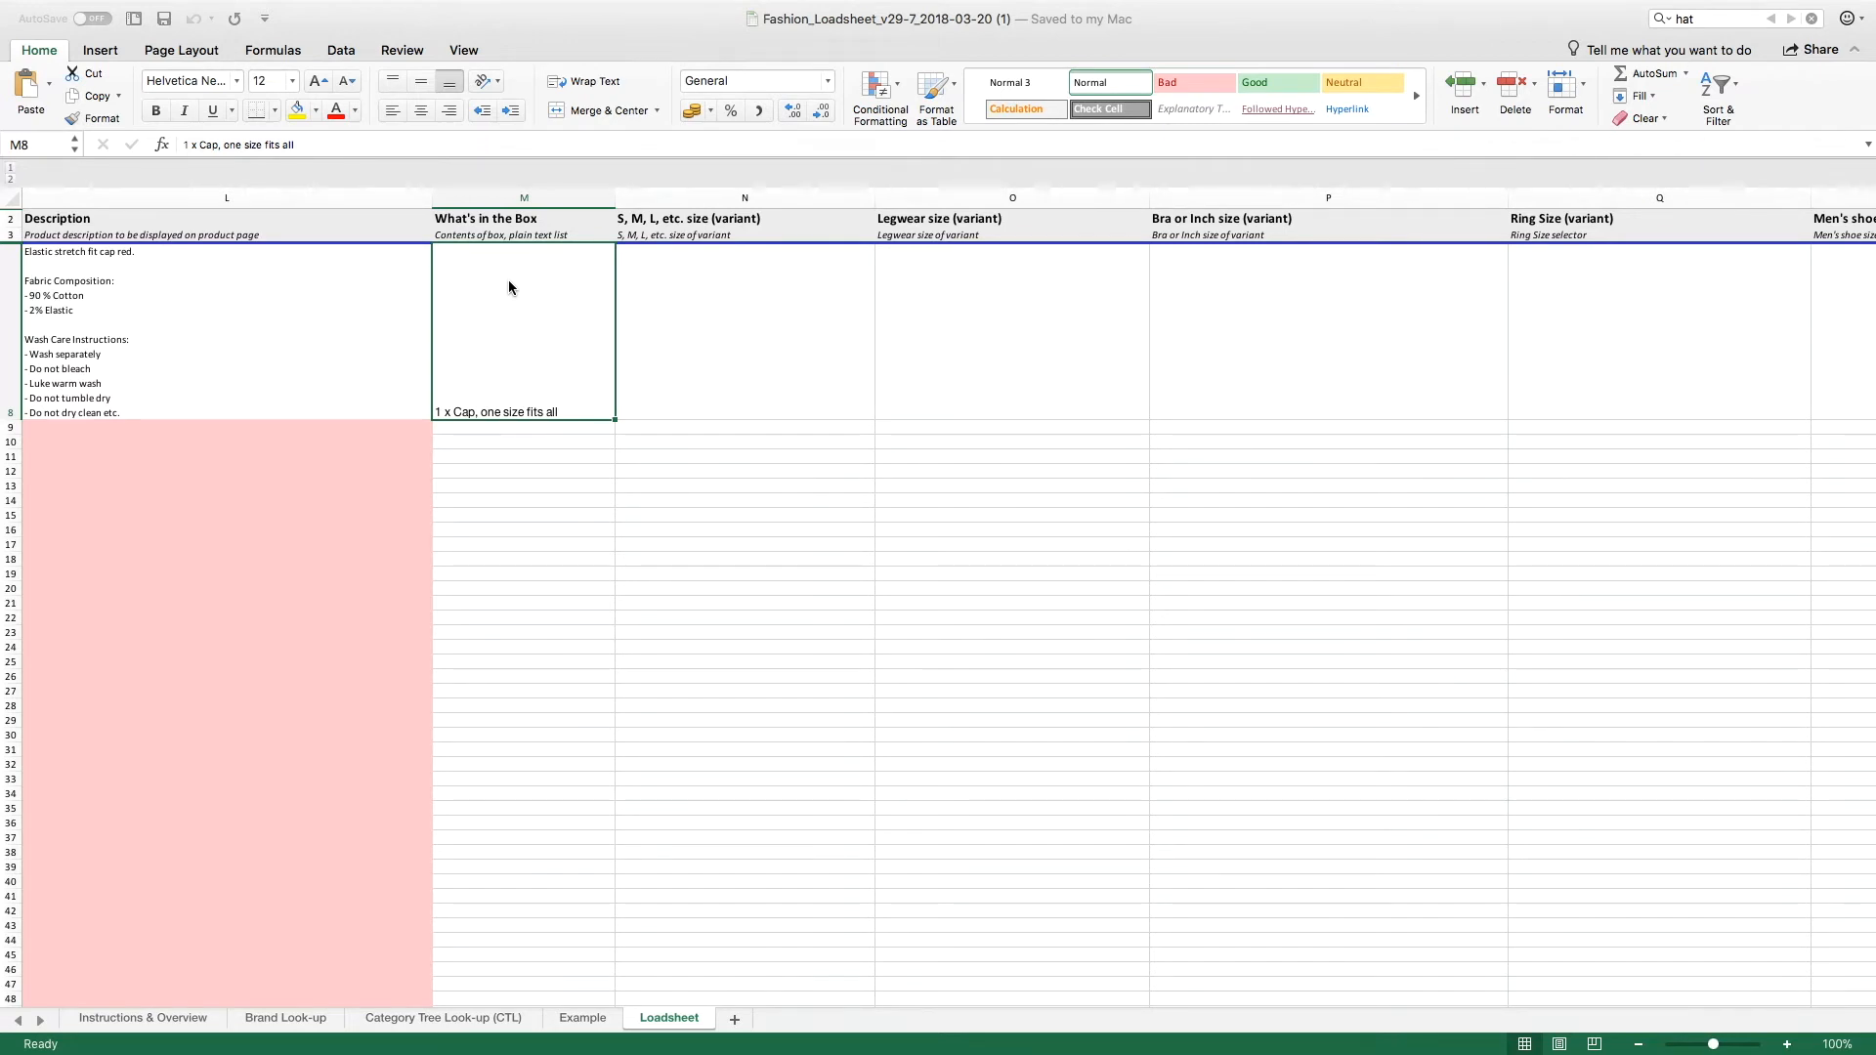
Step: Pass over the size and colour variant columns and open the list of brands for the Brand cell V8
left_click(695, 219)
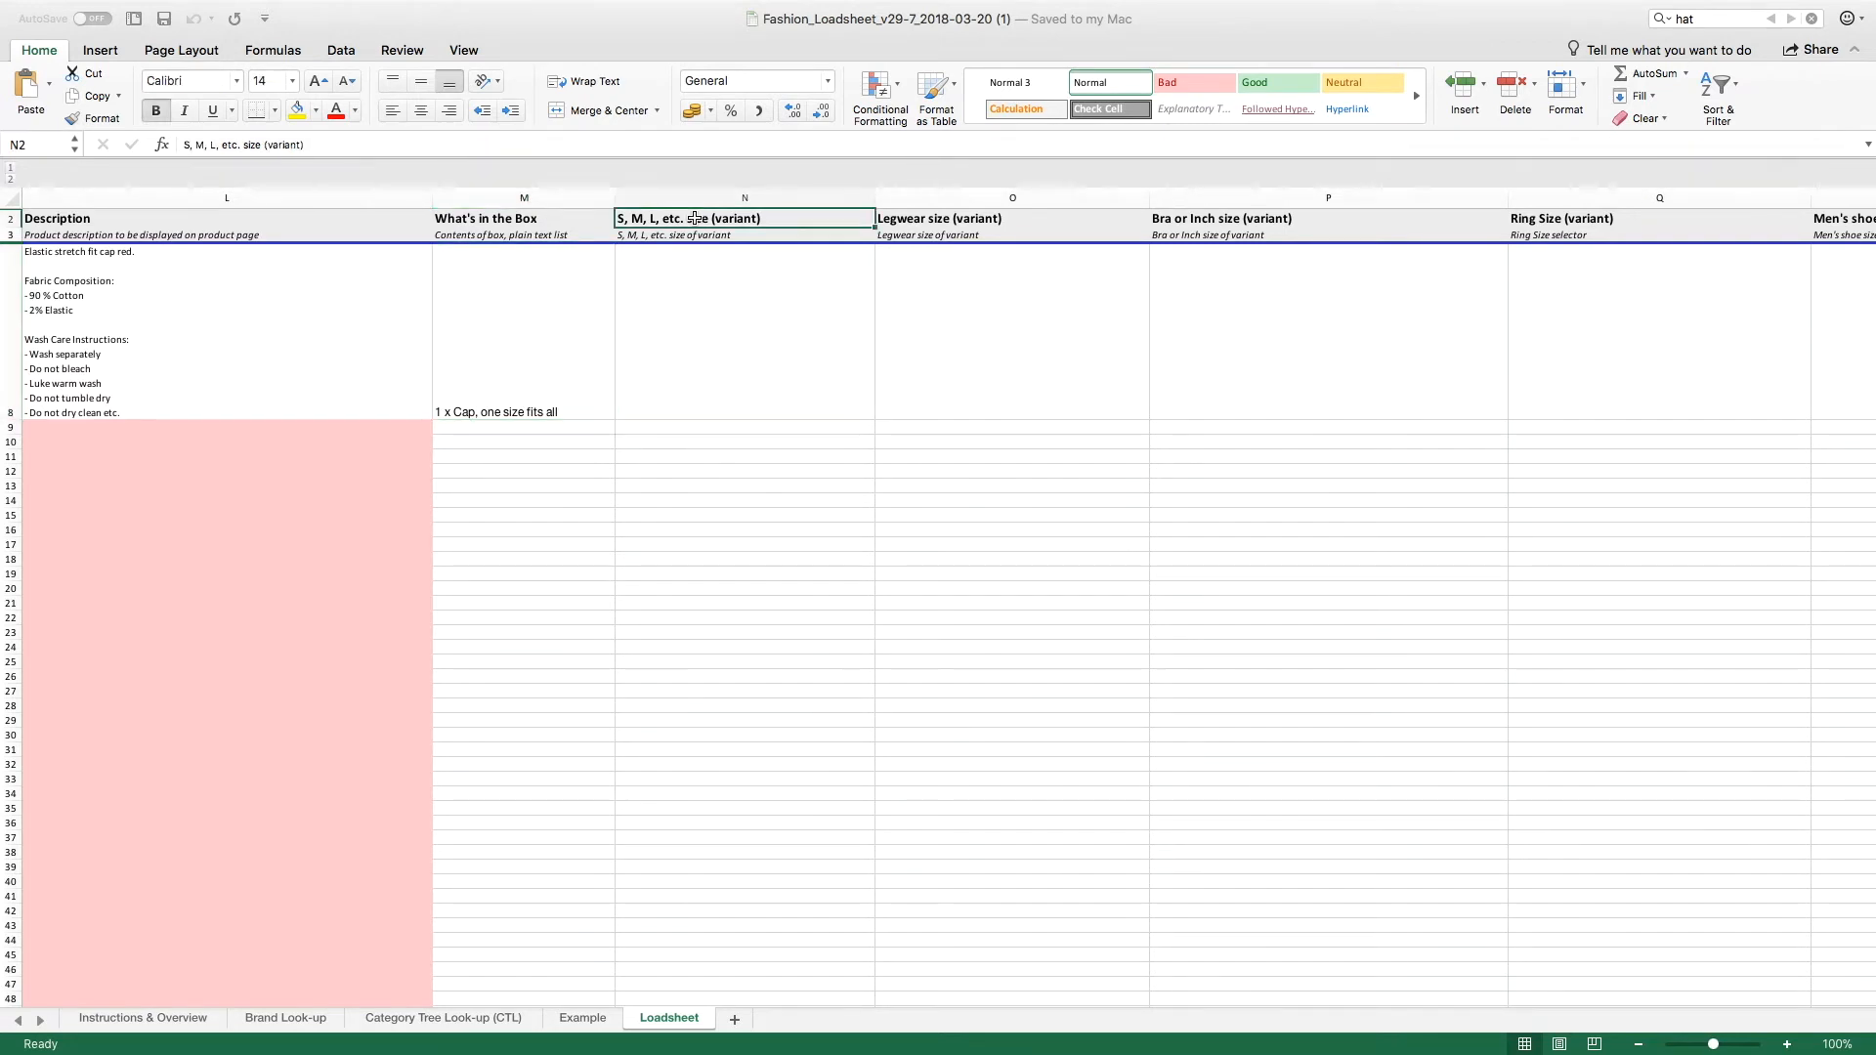
key("Right")
key("Right")
key("Right")
key("Right")
key("Right")
key("Right")
key("Right")
key("Right")
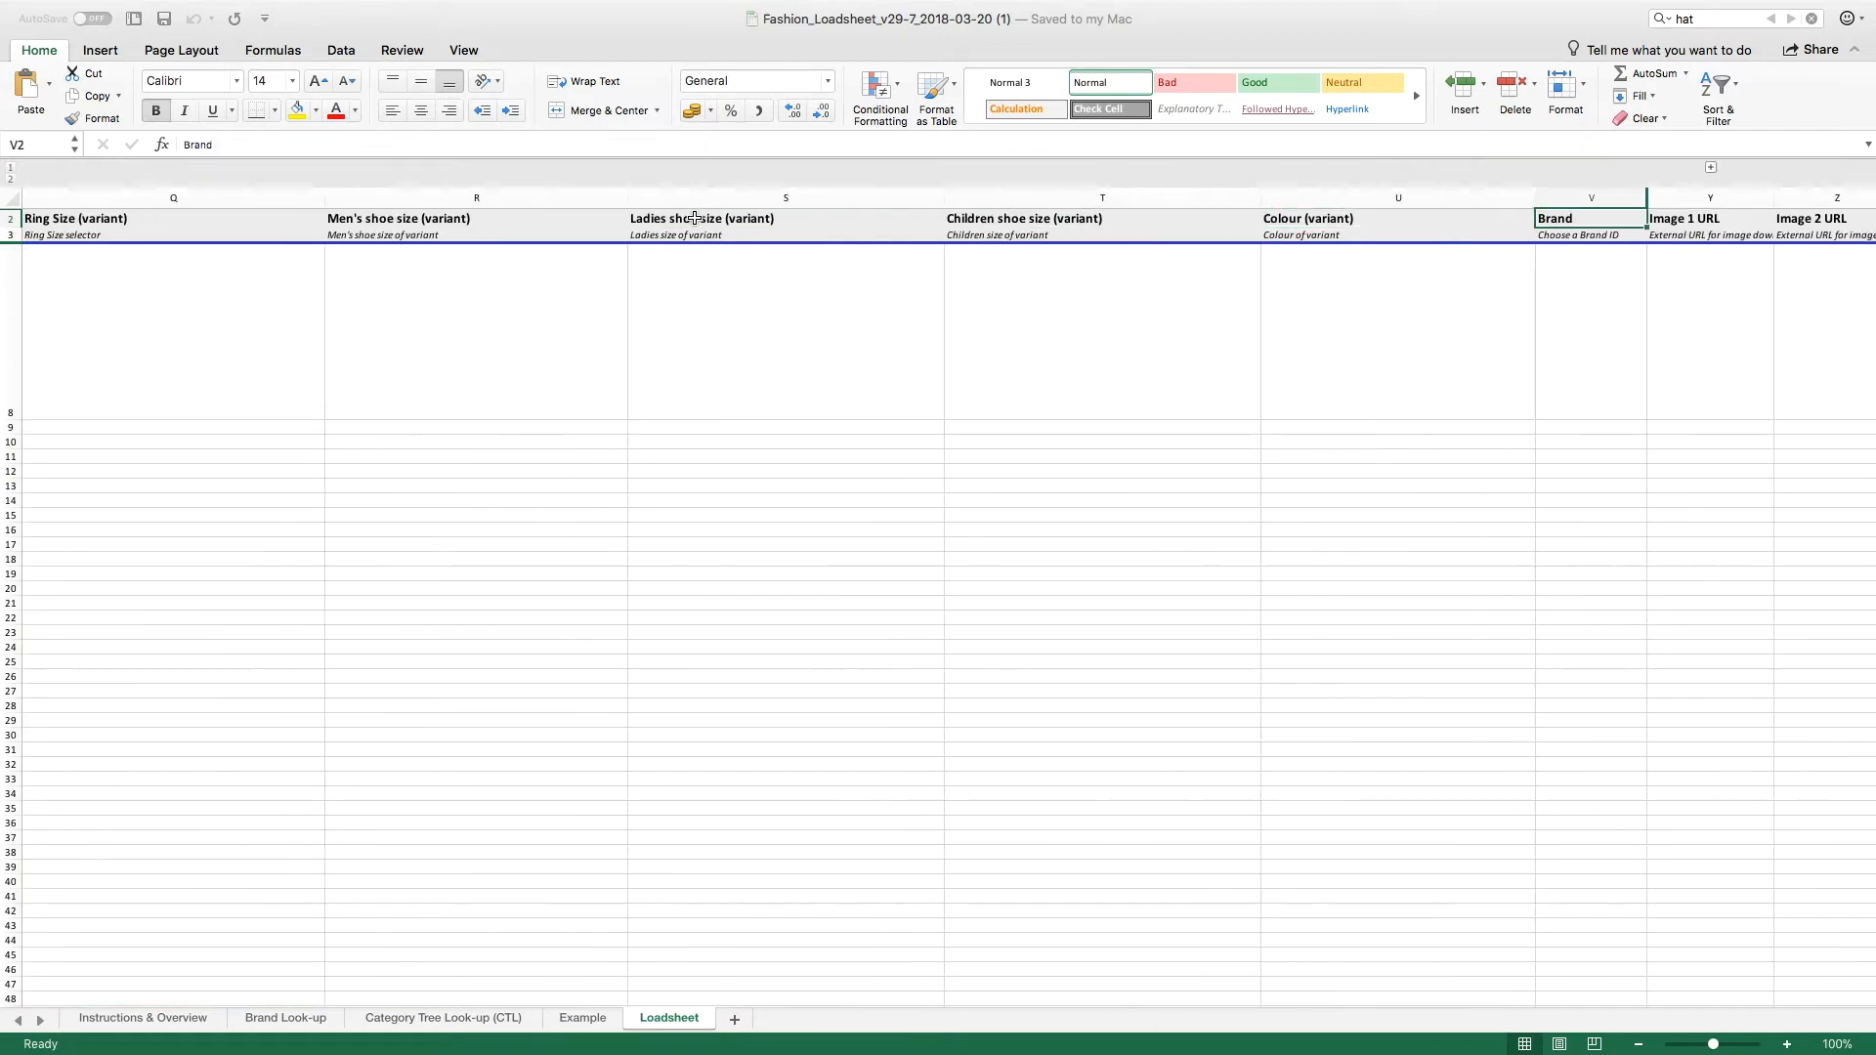
left_click(1598, 304)
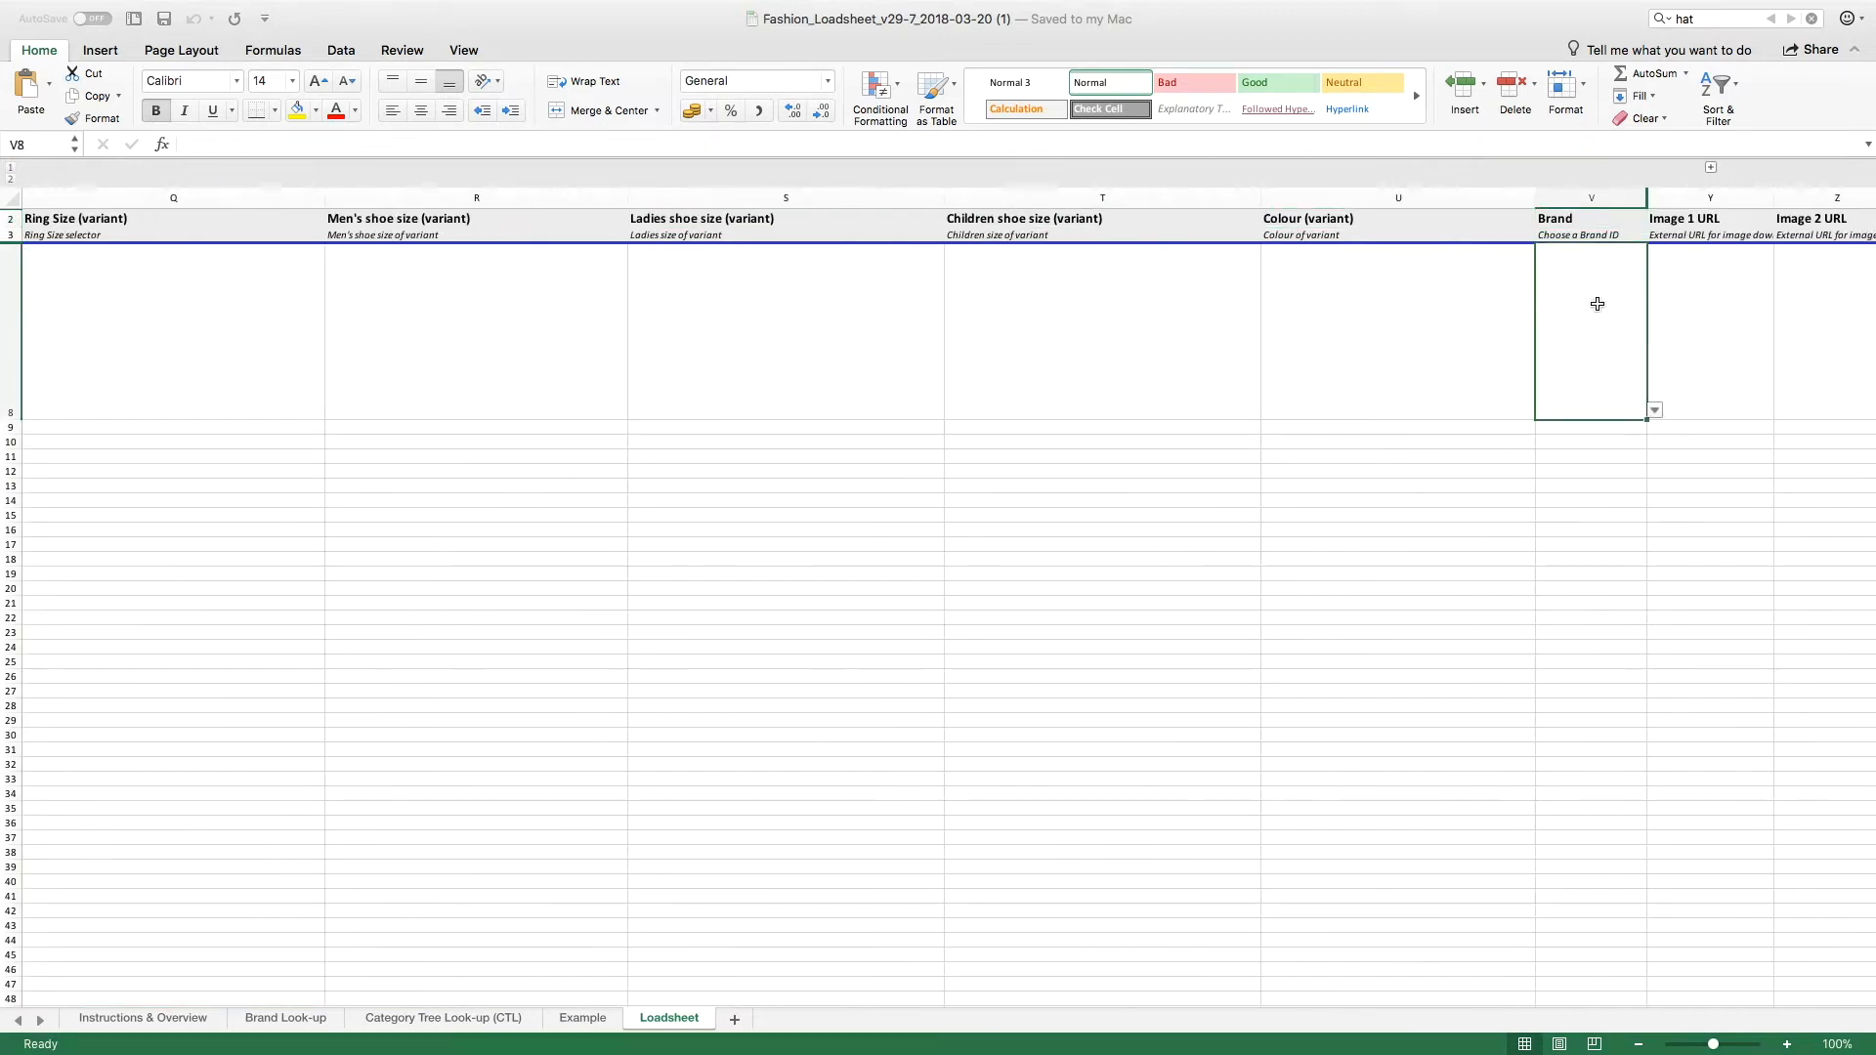
left_click(1655, 411)
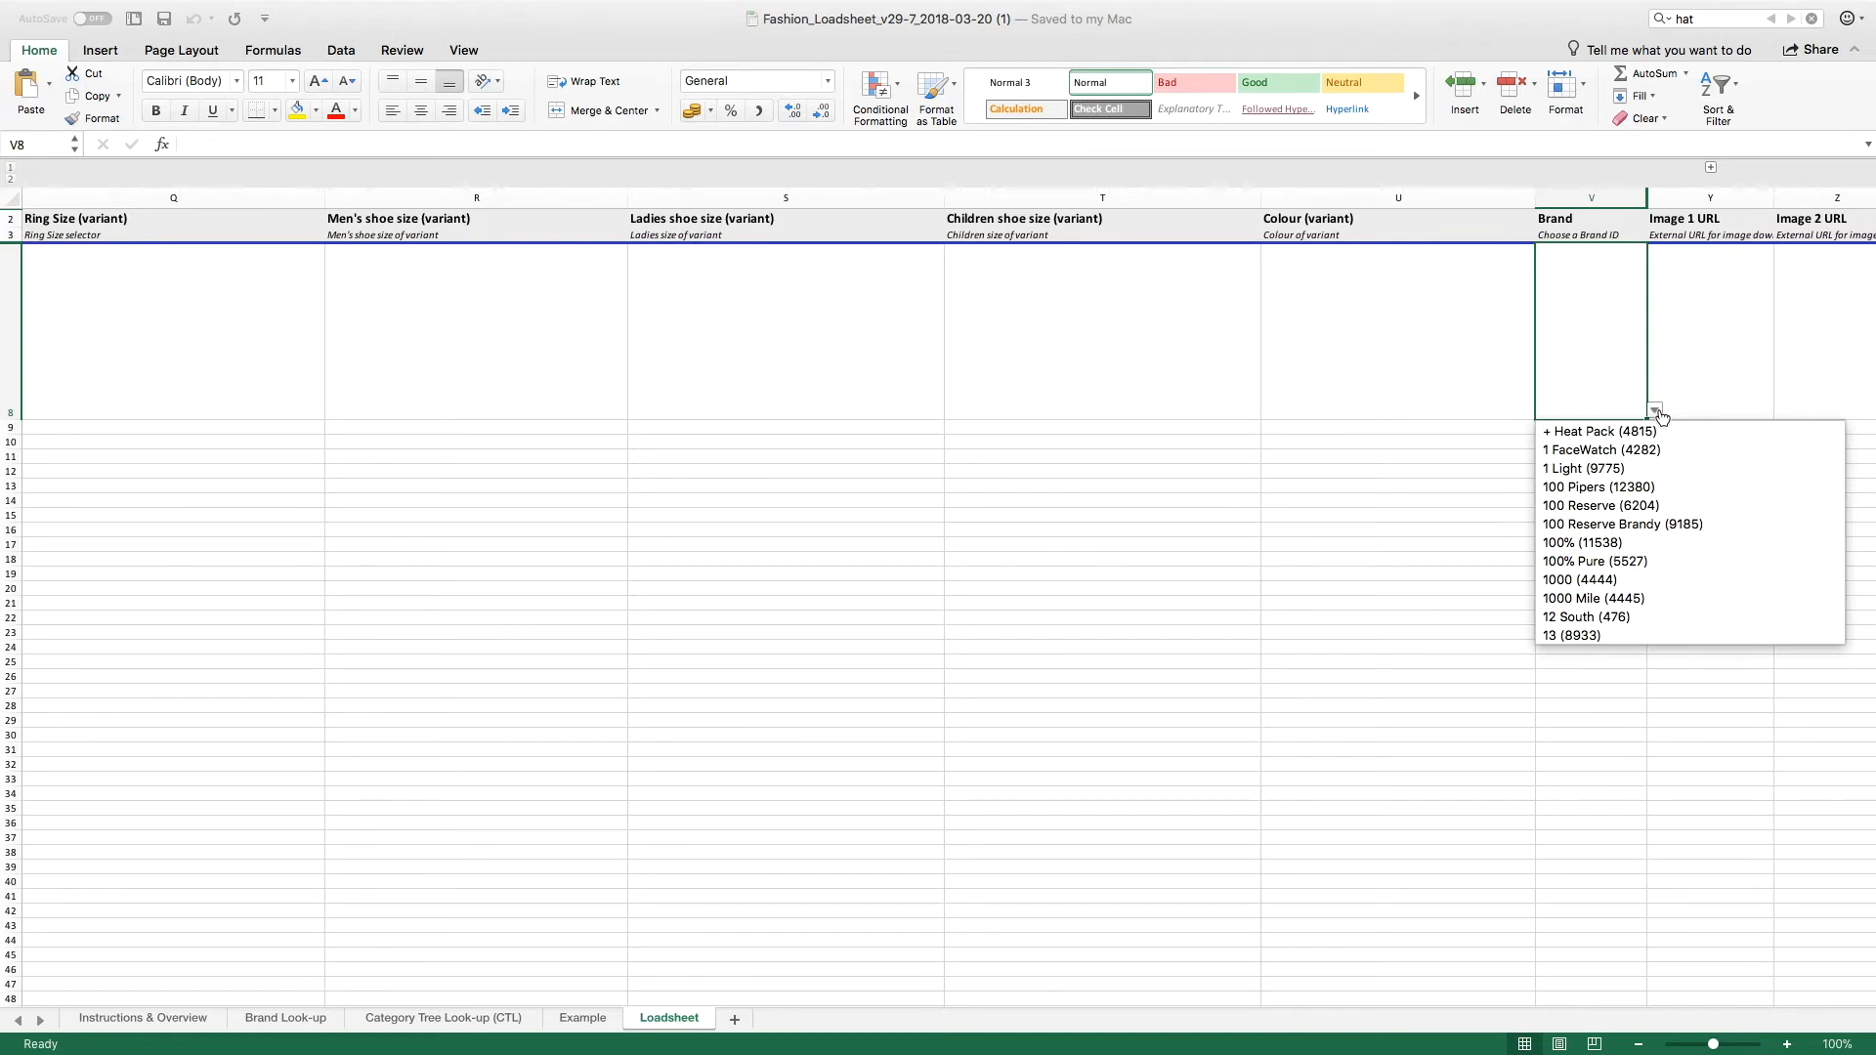
scroll(1574, 365, "right", 1)
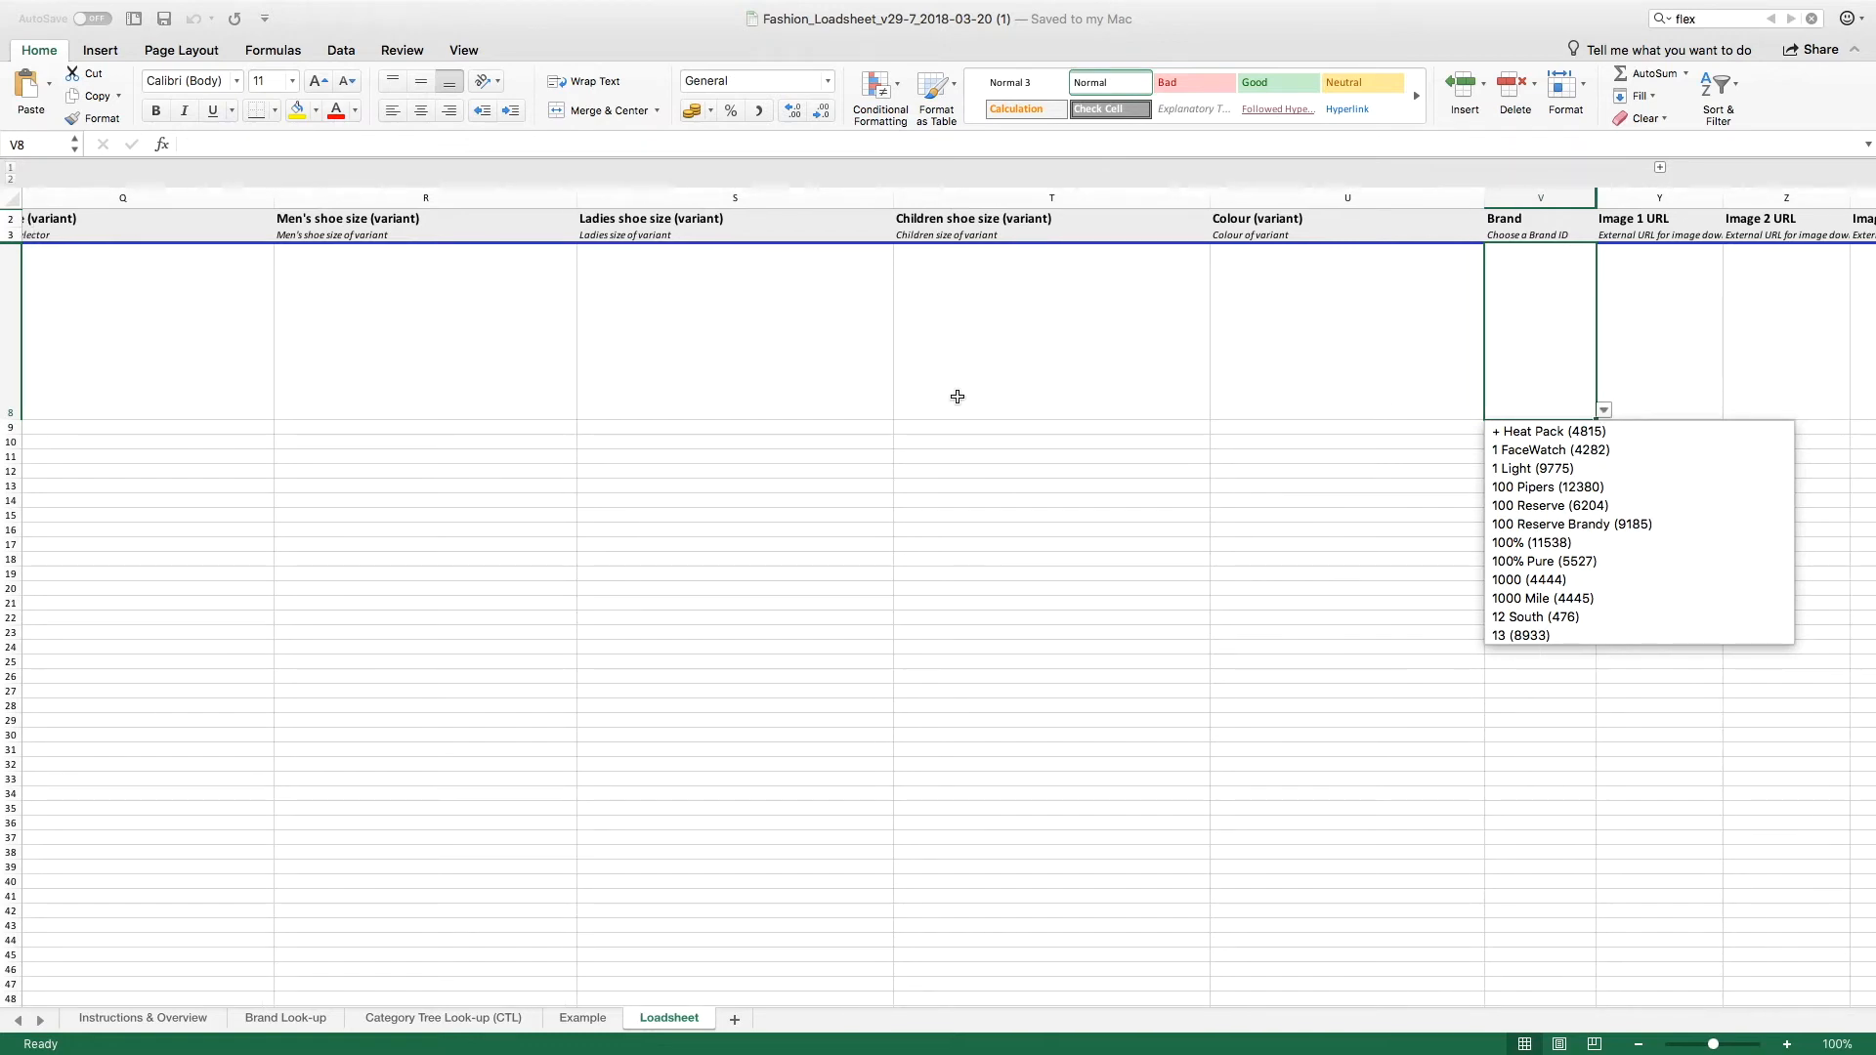
Step: Copy the brand "Flex (6612)" from the Brand Look-up sheet and paste it into the Brand cell V8 of the Loadsheet sheet
left_click(289, 1026)
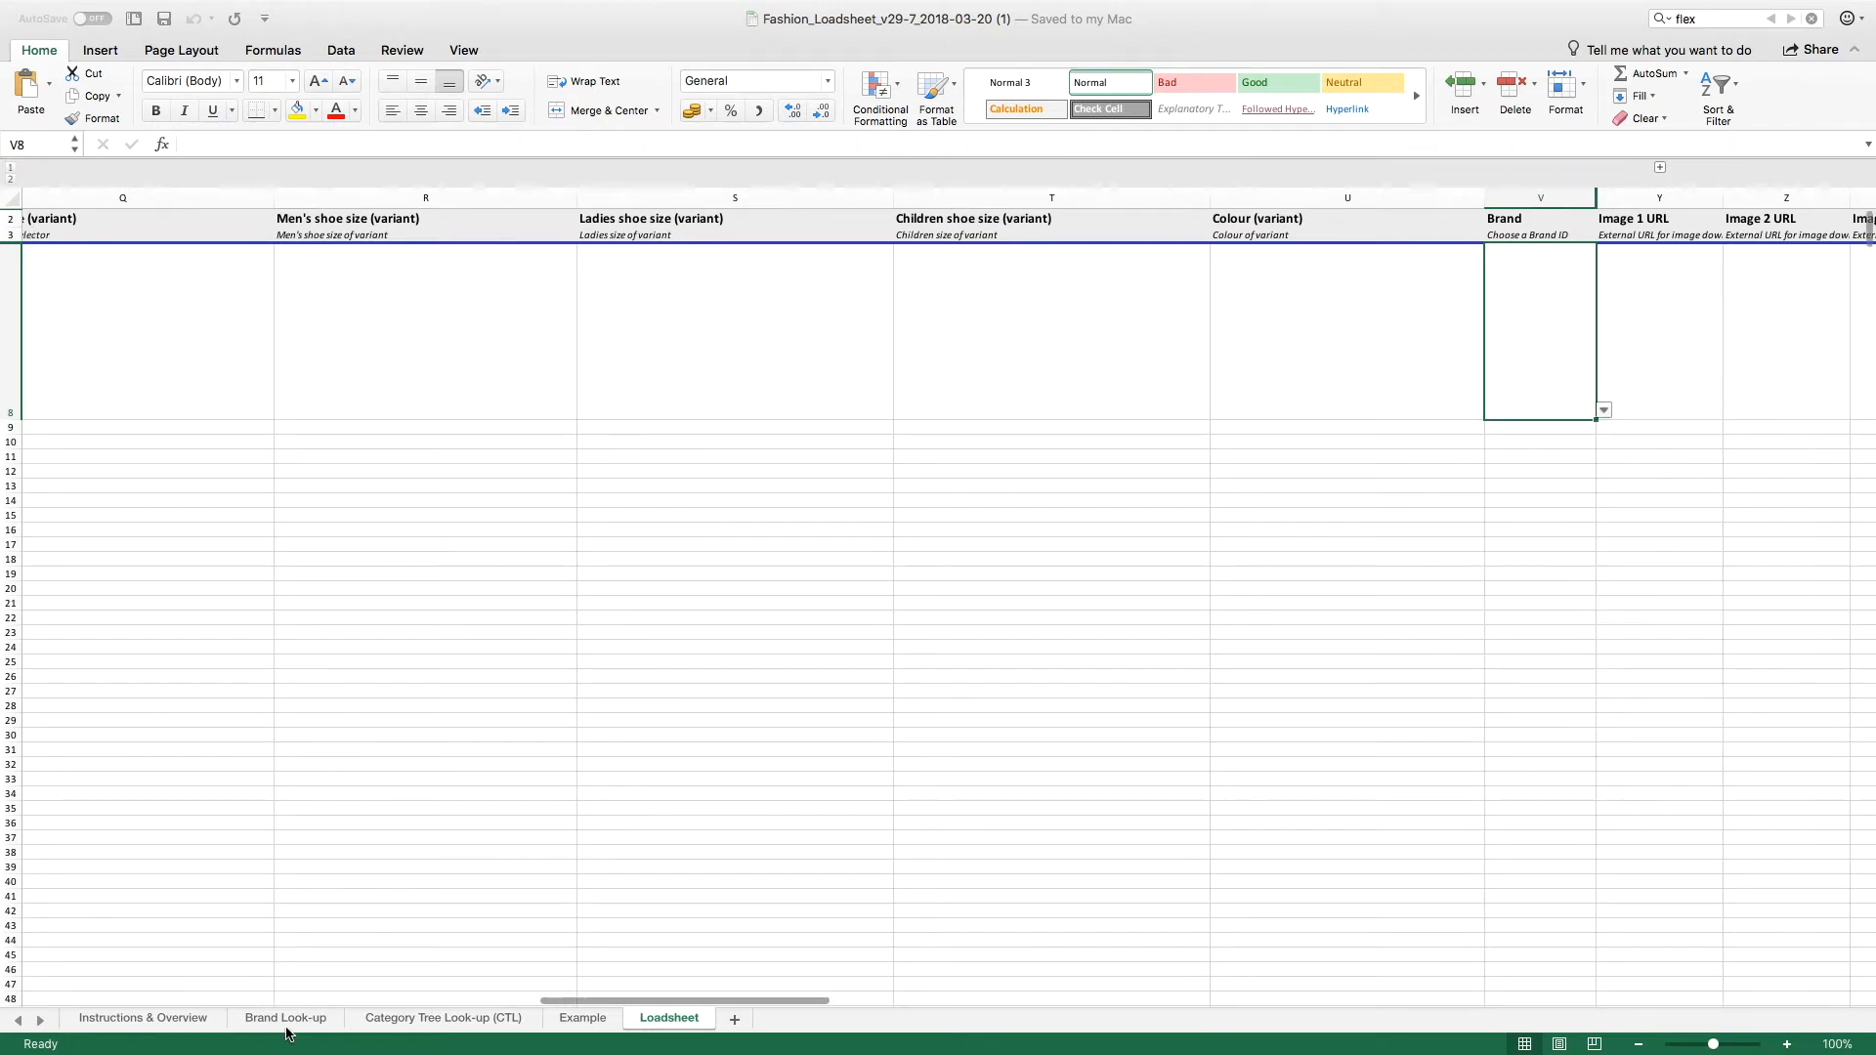
left_click(288, 1026)
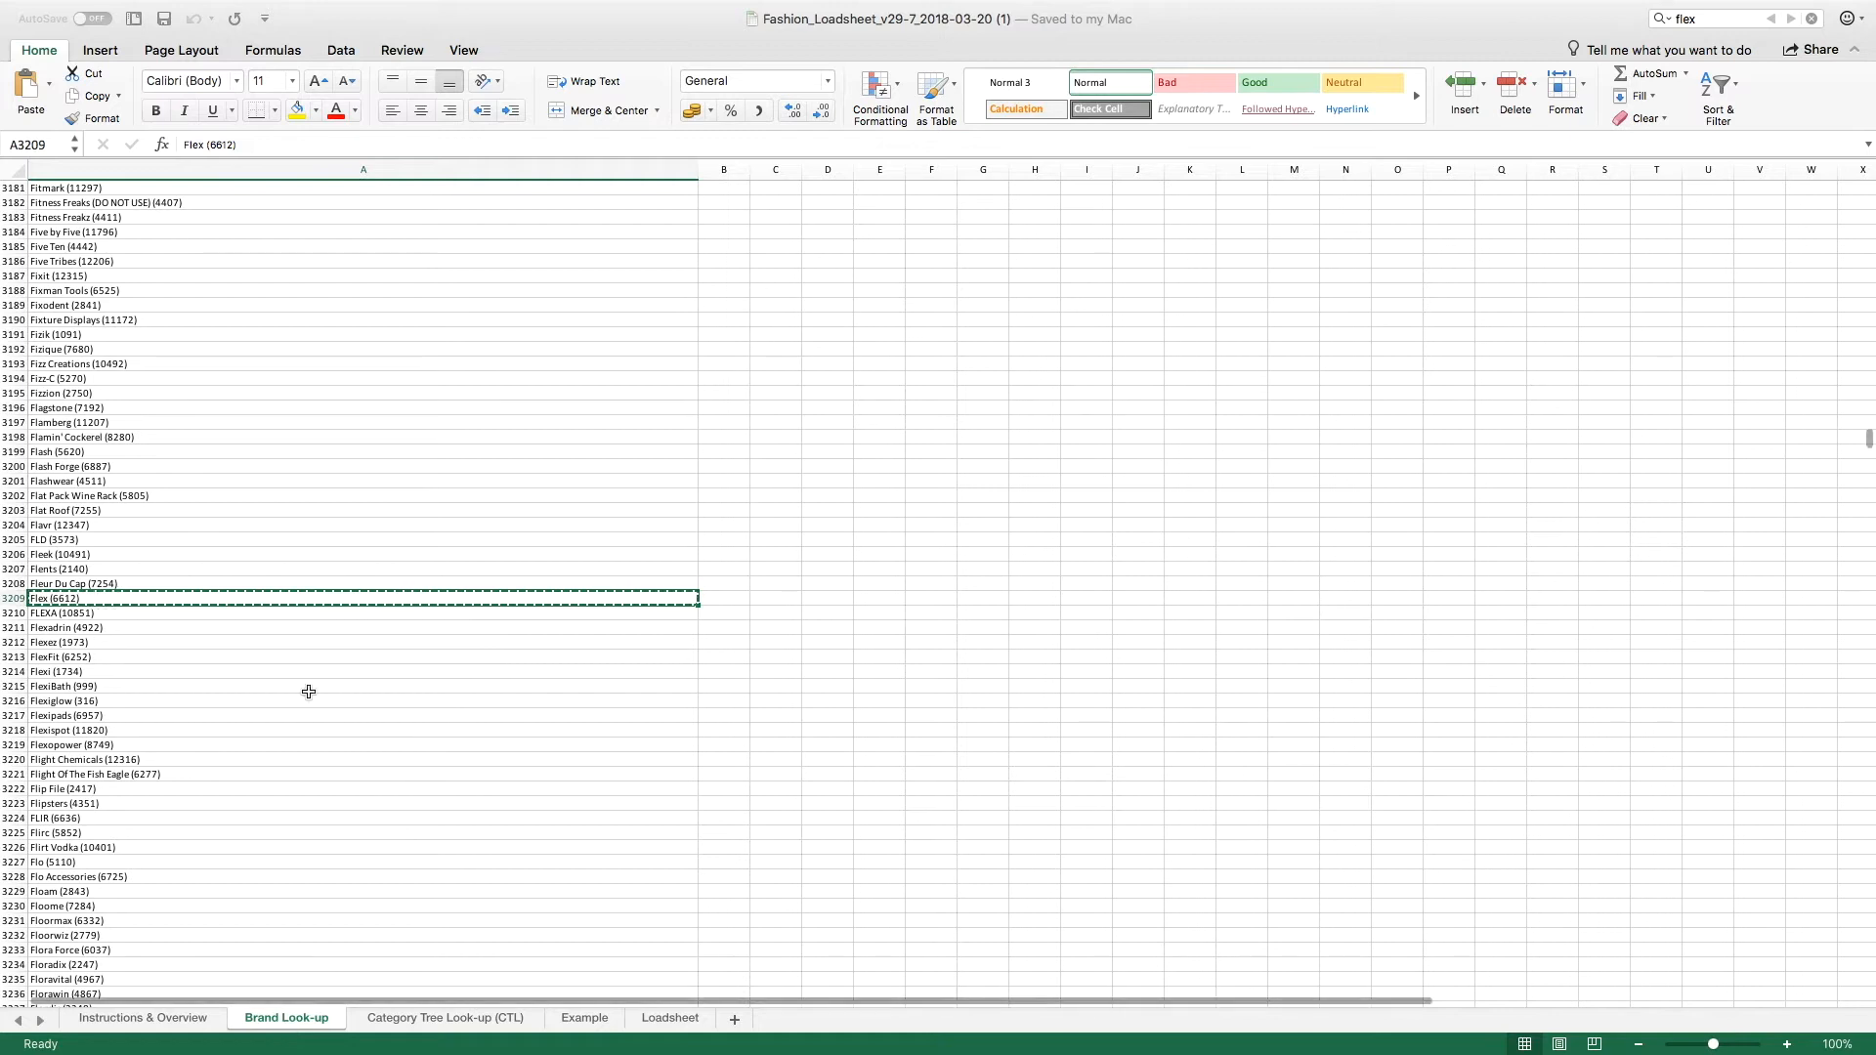
right_click(320, 596)
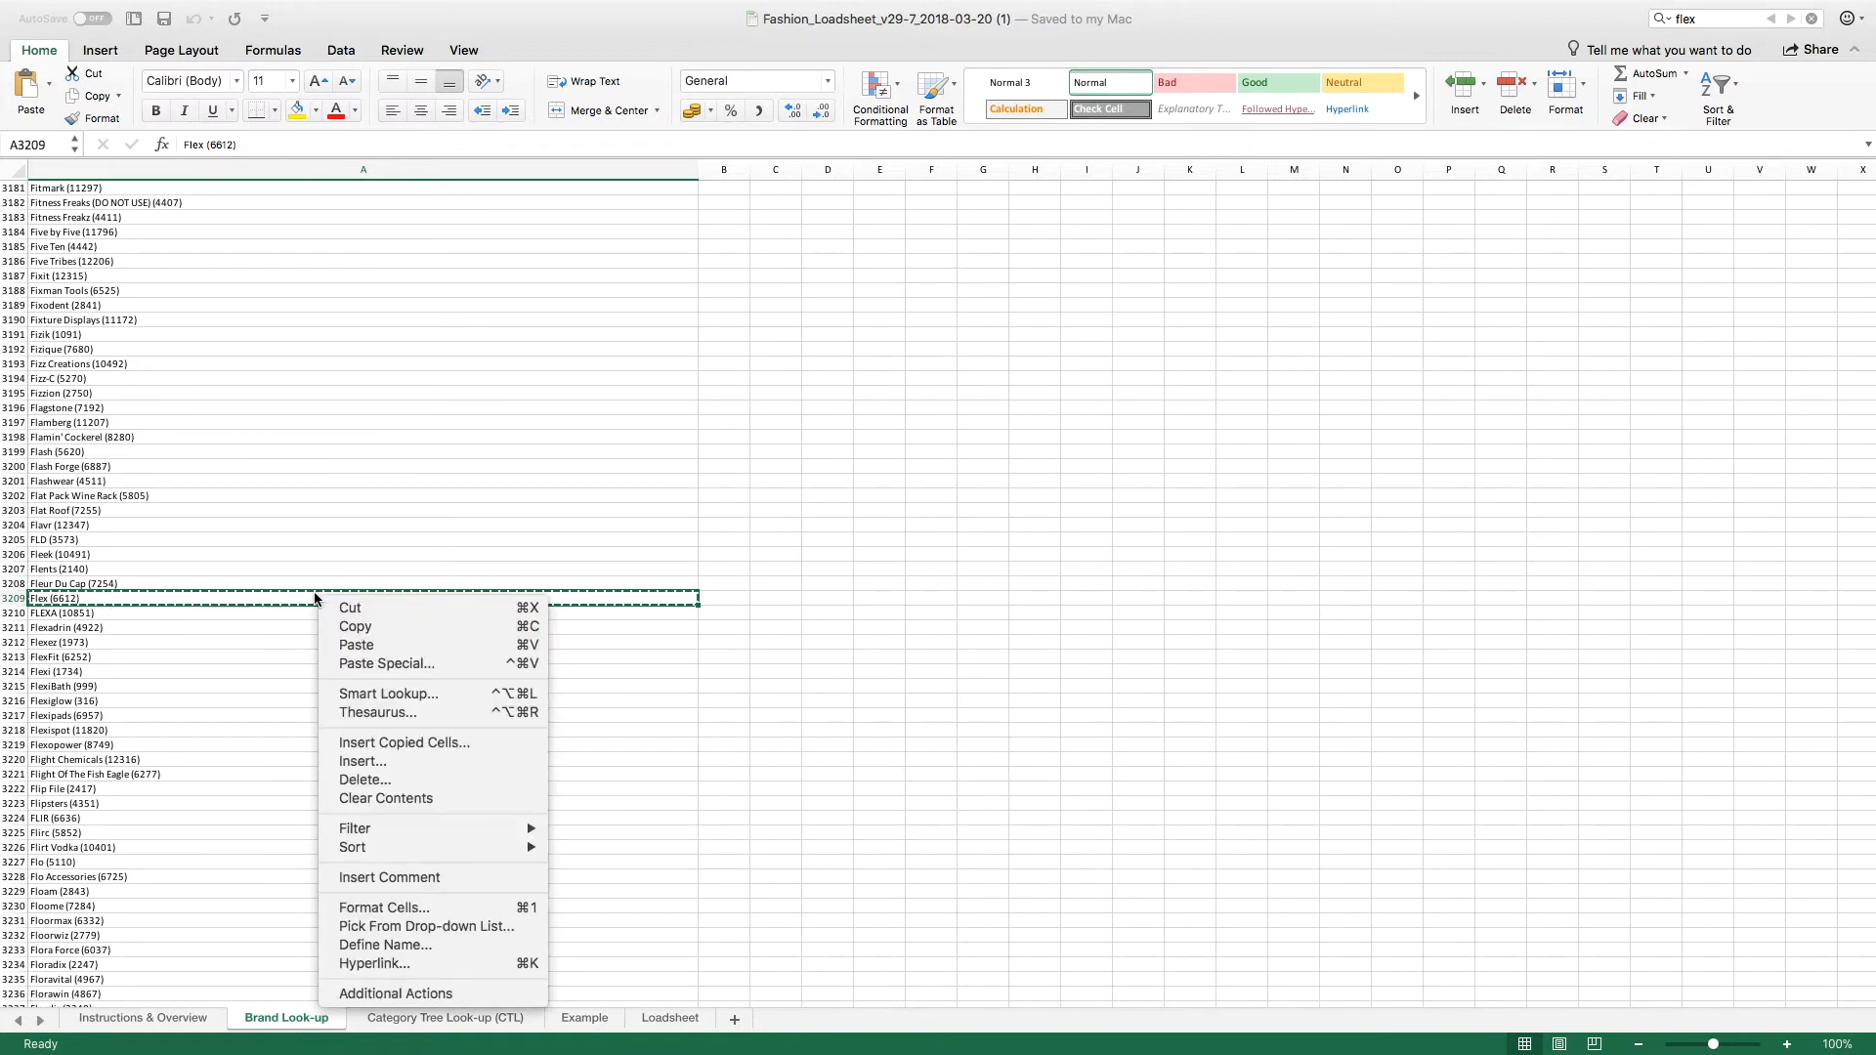
left_click(360, 626)
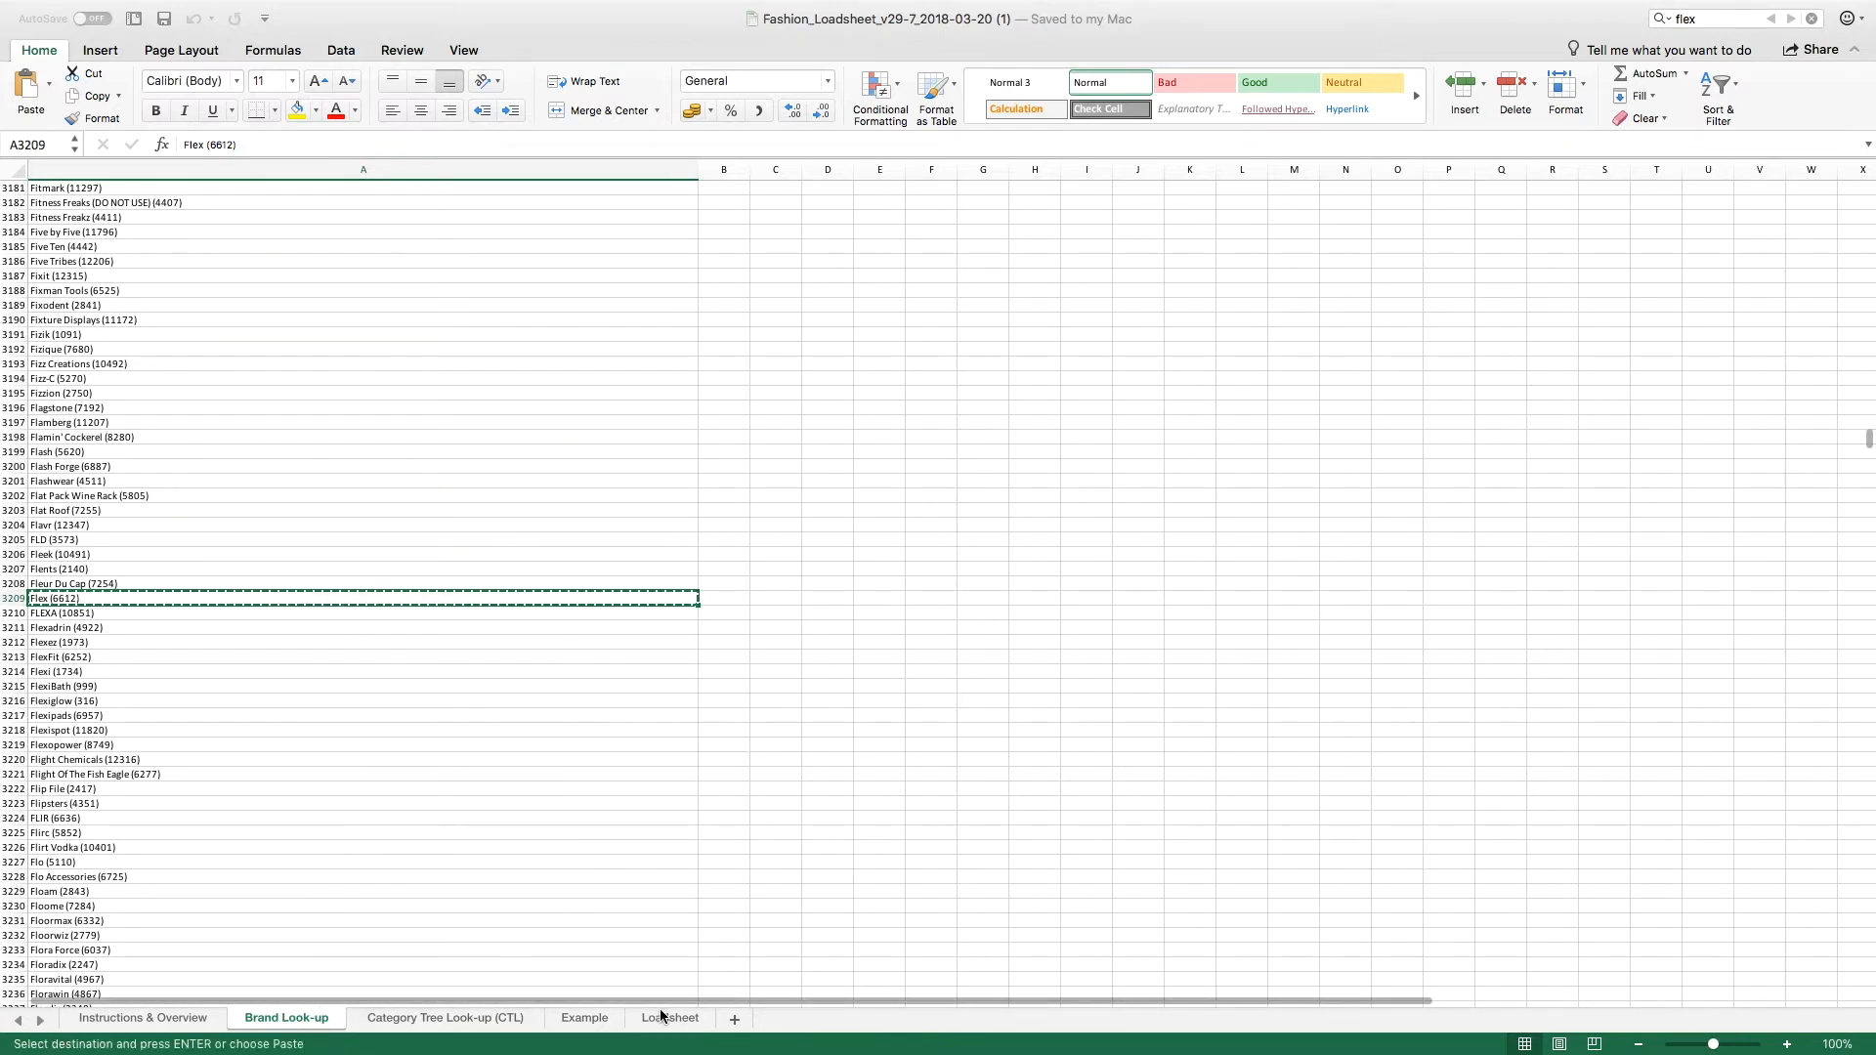
left_click(661, 1014)
key("super+v")
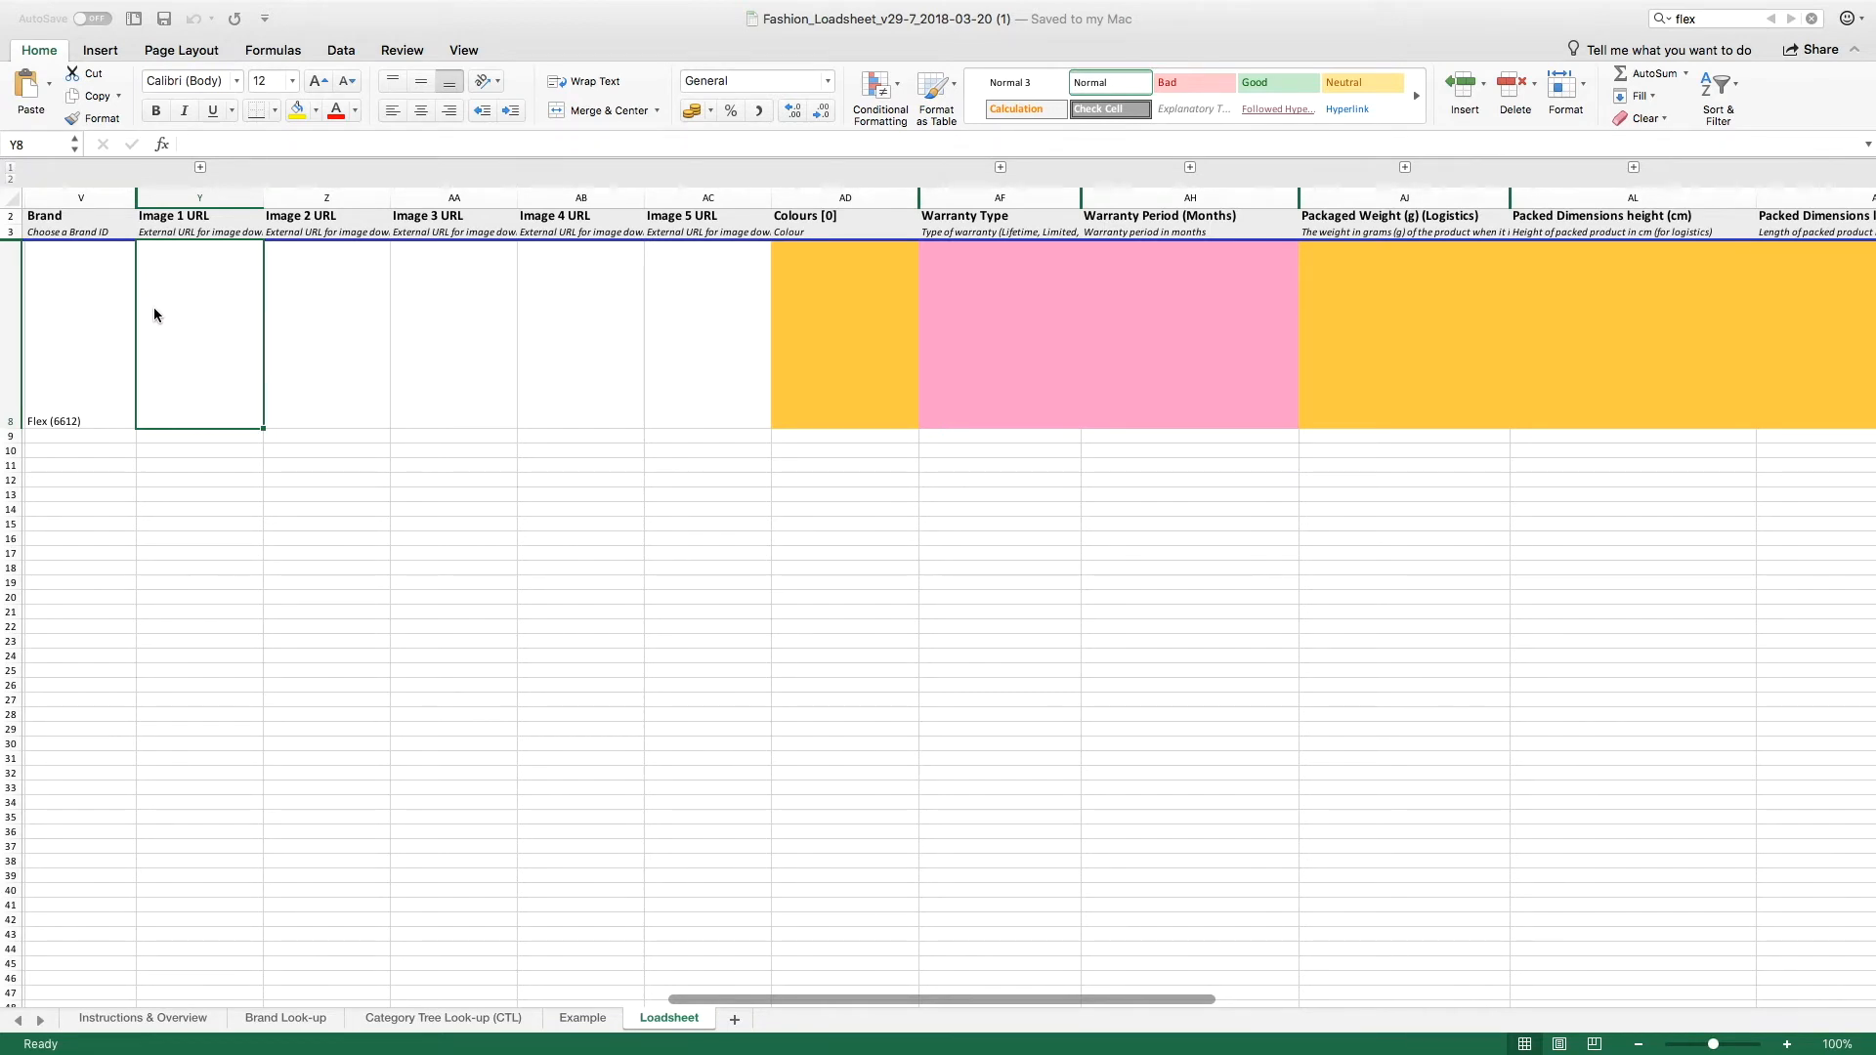
Step: Paste the postimg.org link to the cap's picture into the Image 1 URL cell Y8
left_click(359, 310)
left_click(480, 307)
left_click(597, 321)
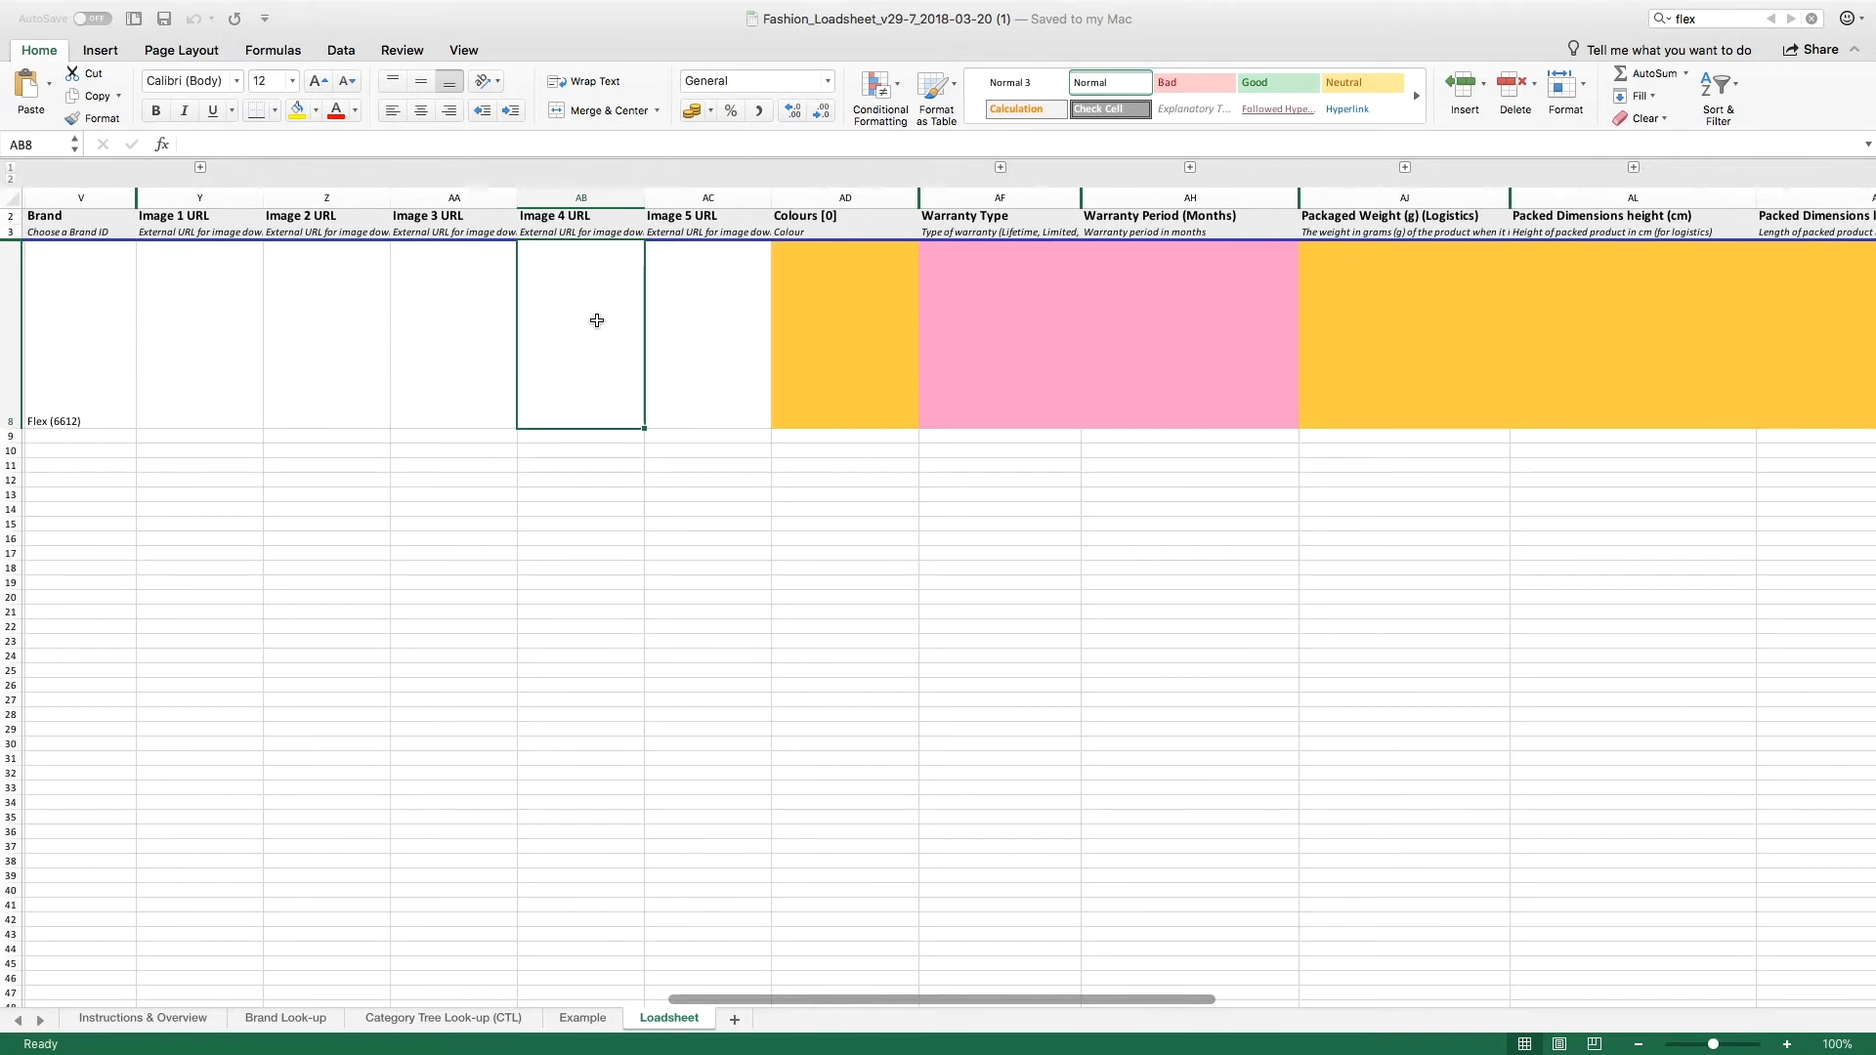
left_click(217, 312)
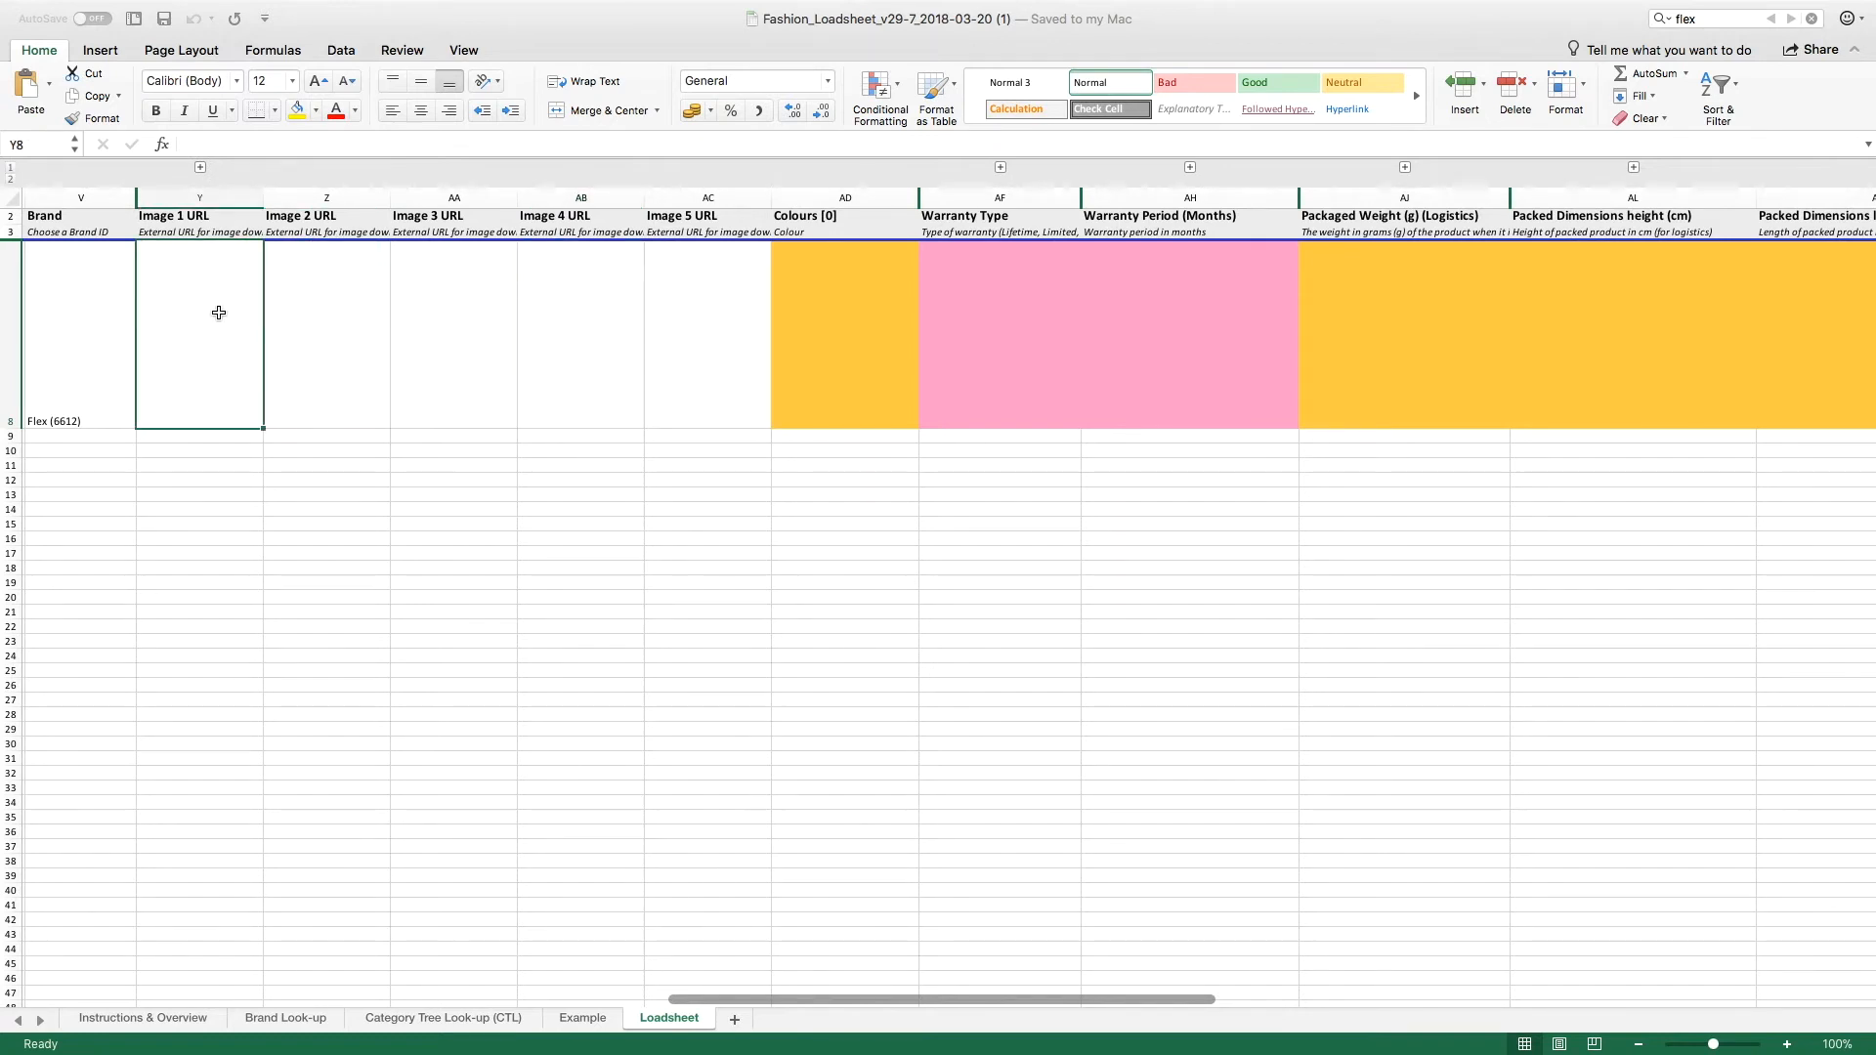
double_click(193, 284)
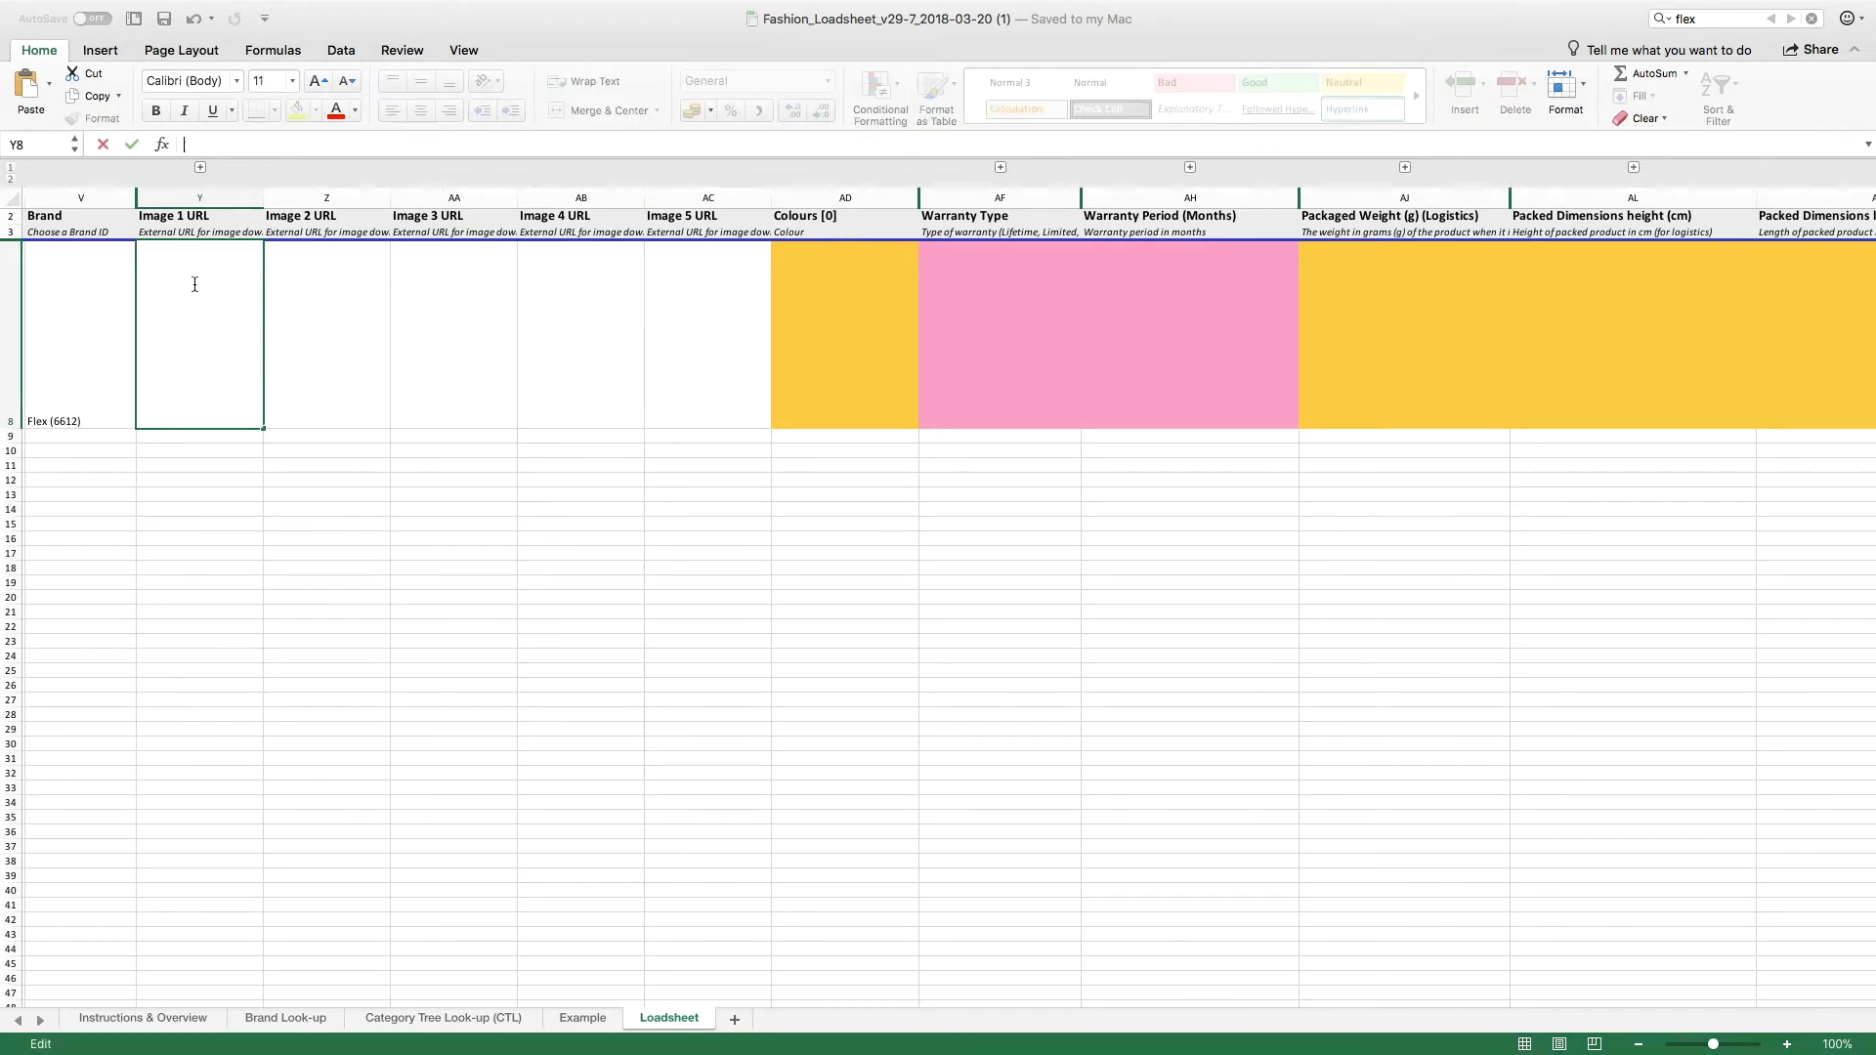
right_click(176, 287)
left_click(259, 342)
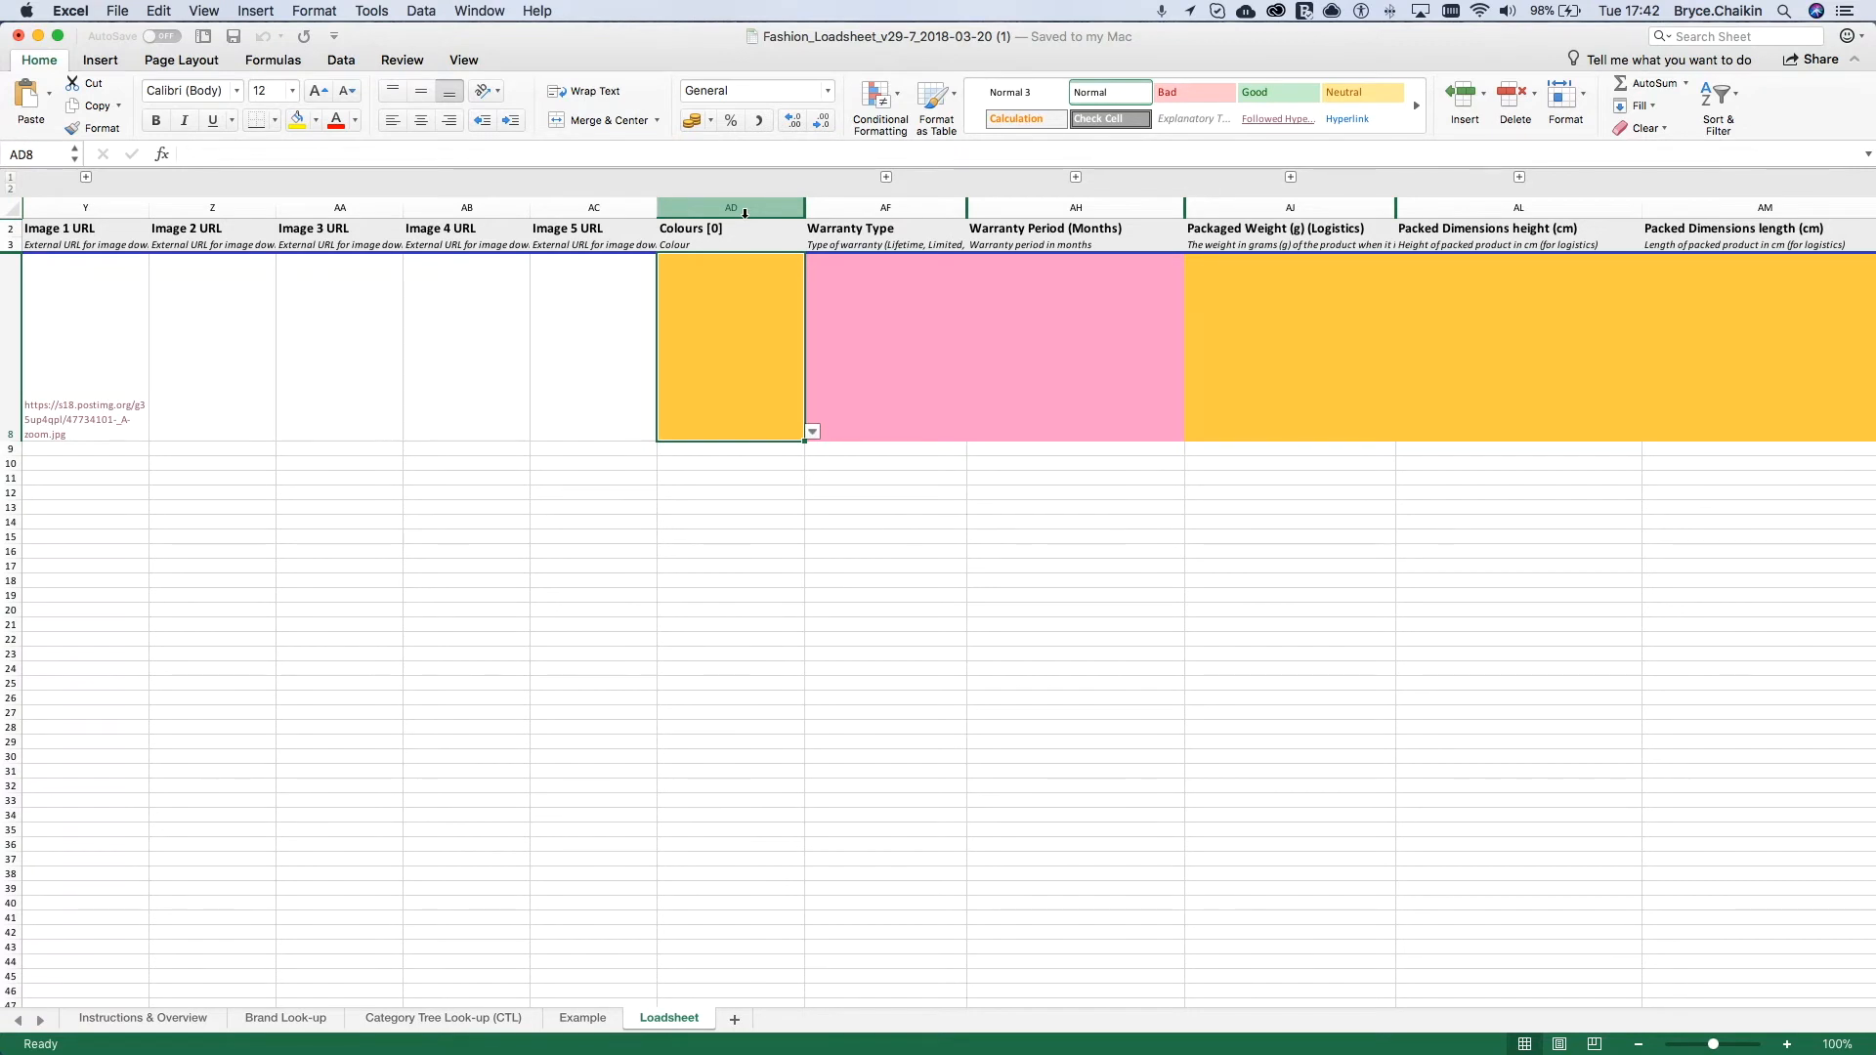
Step: Set the Colours [0] cell AD8 to "Red (11)" from its list of colours
left_click(812, 432)
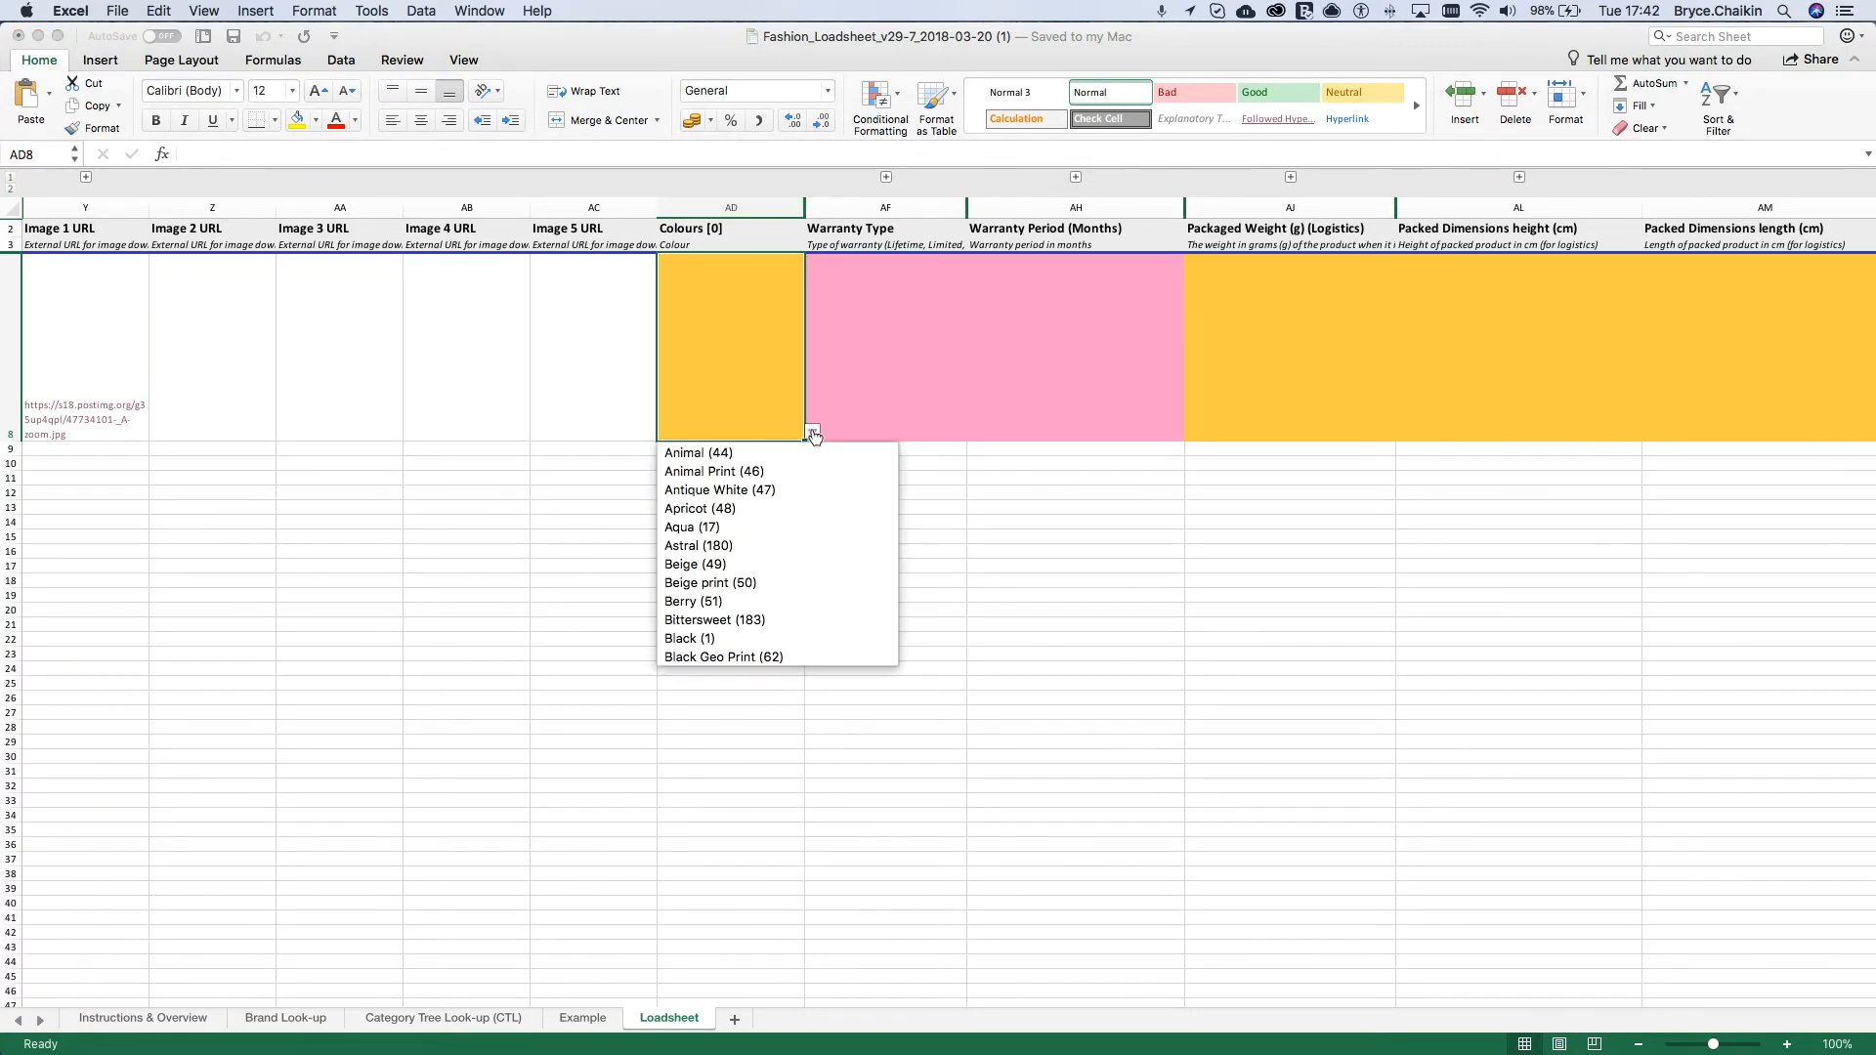
scroll(796, 602, "down", 12)
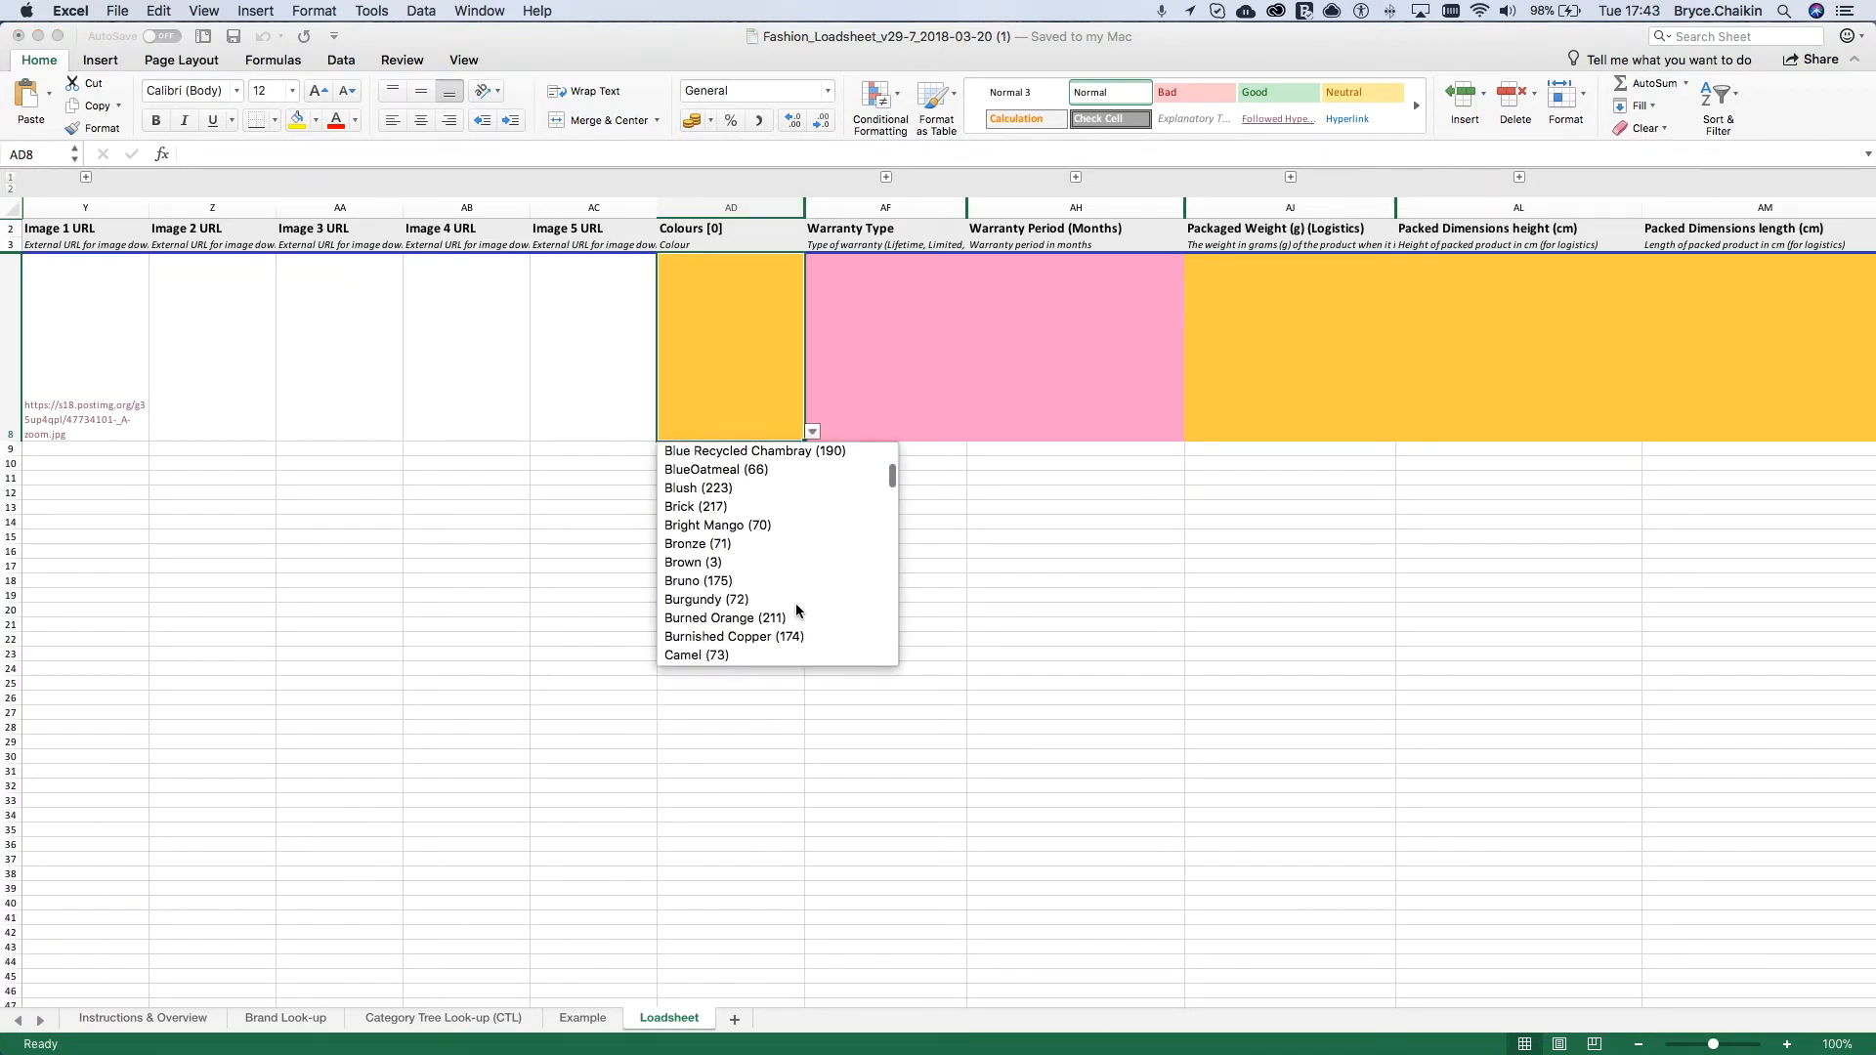
scroll(795, 602, "down", 2)
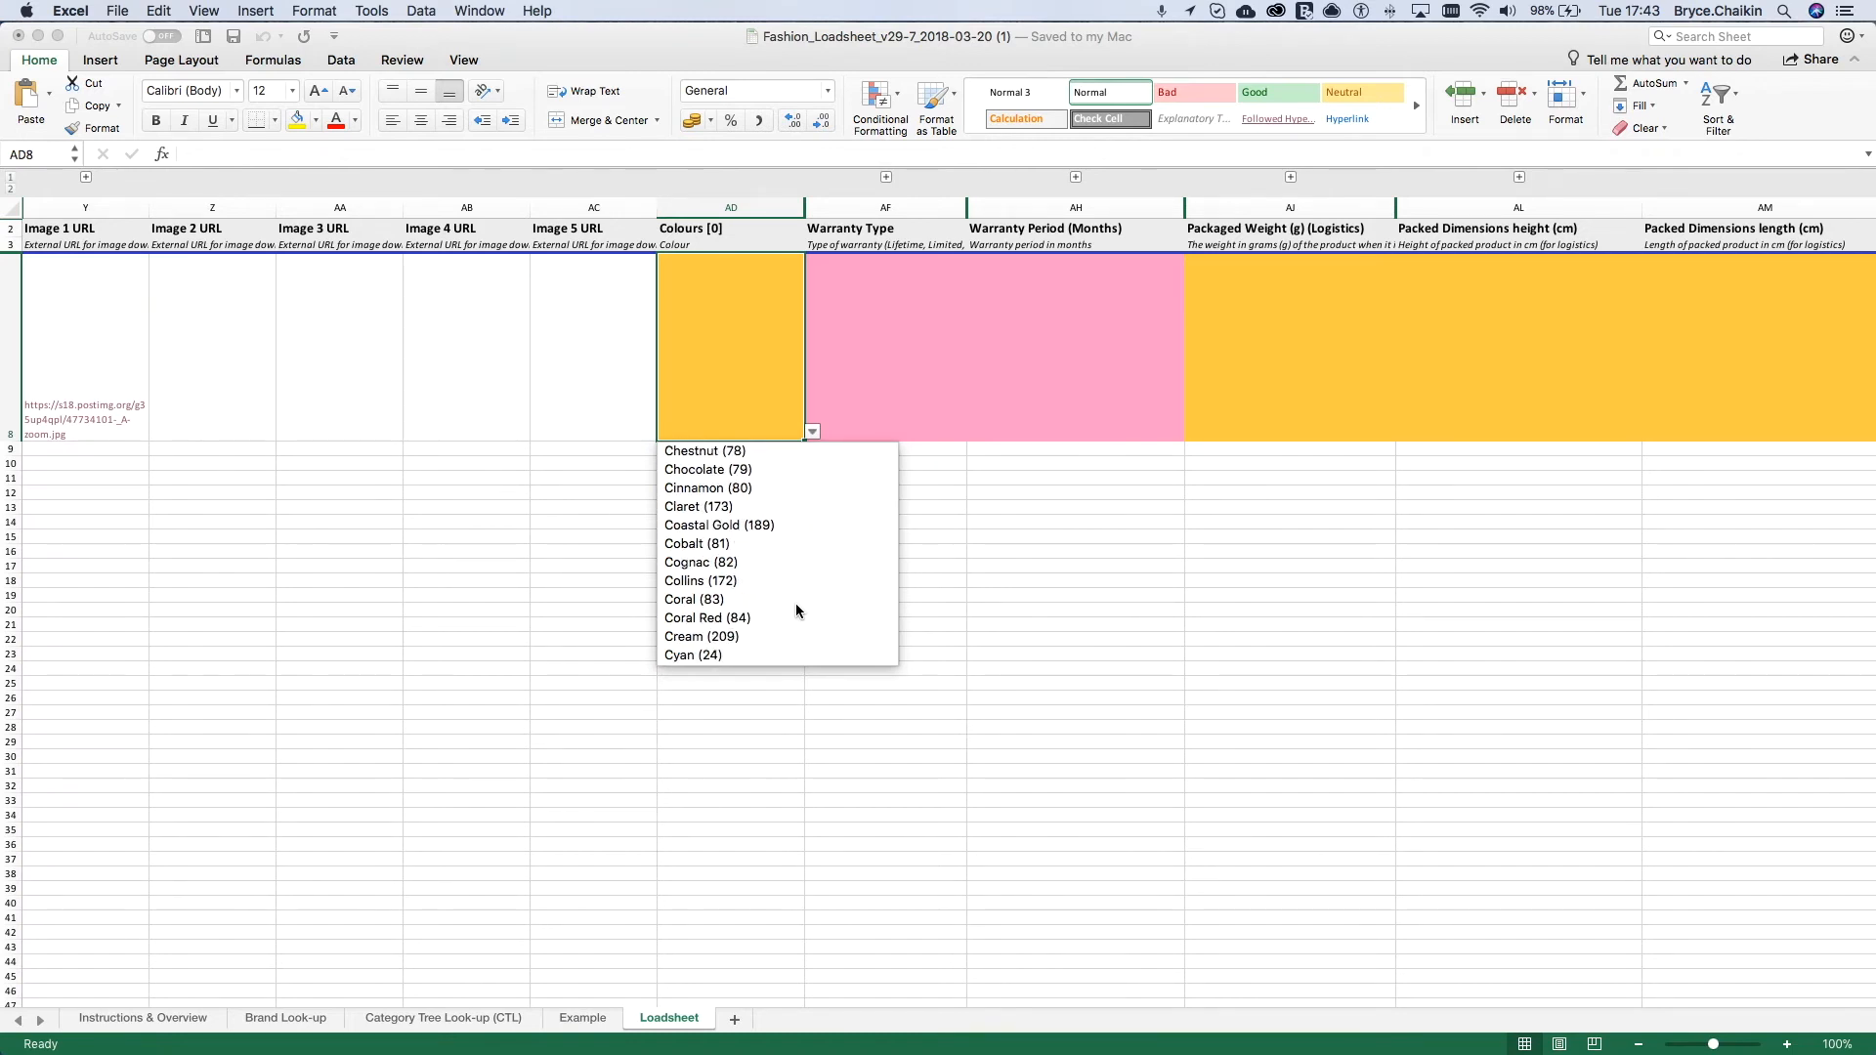
scroll(795, 602, "down", 20)
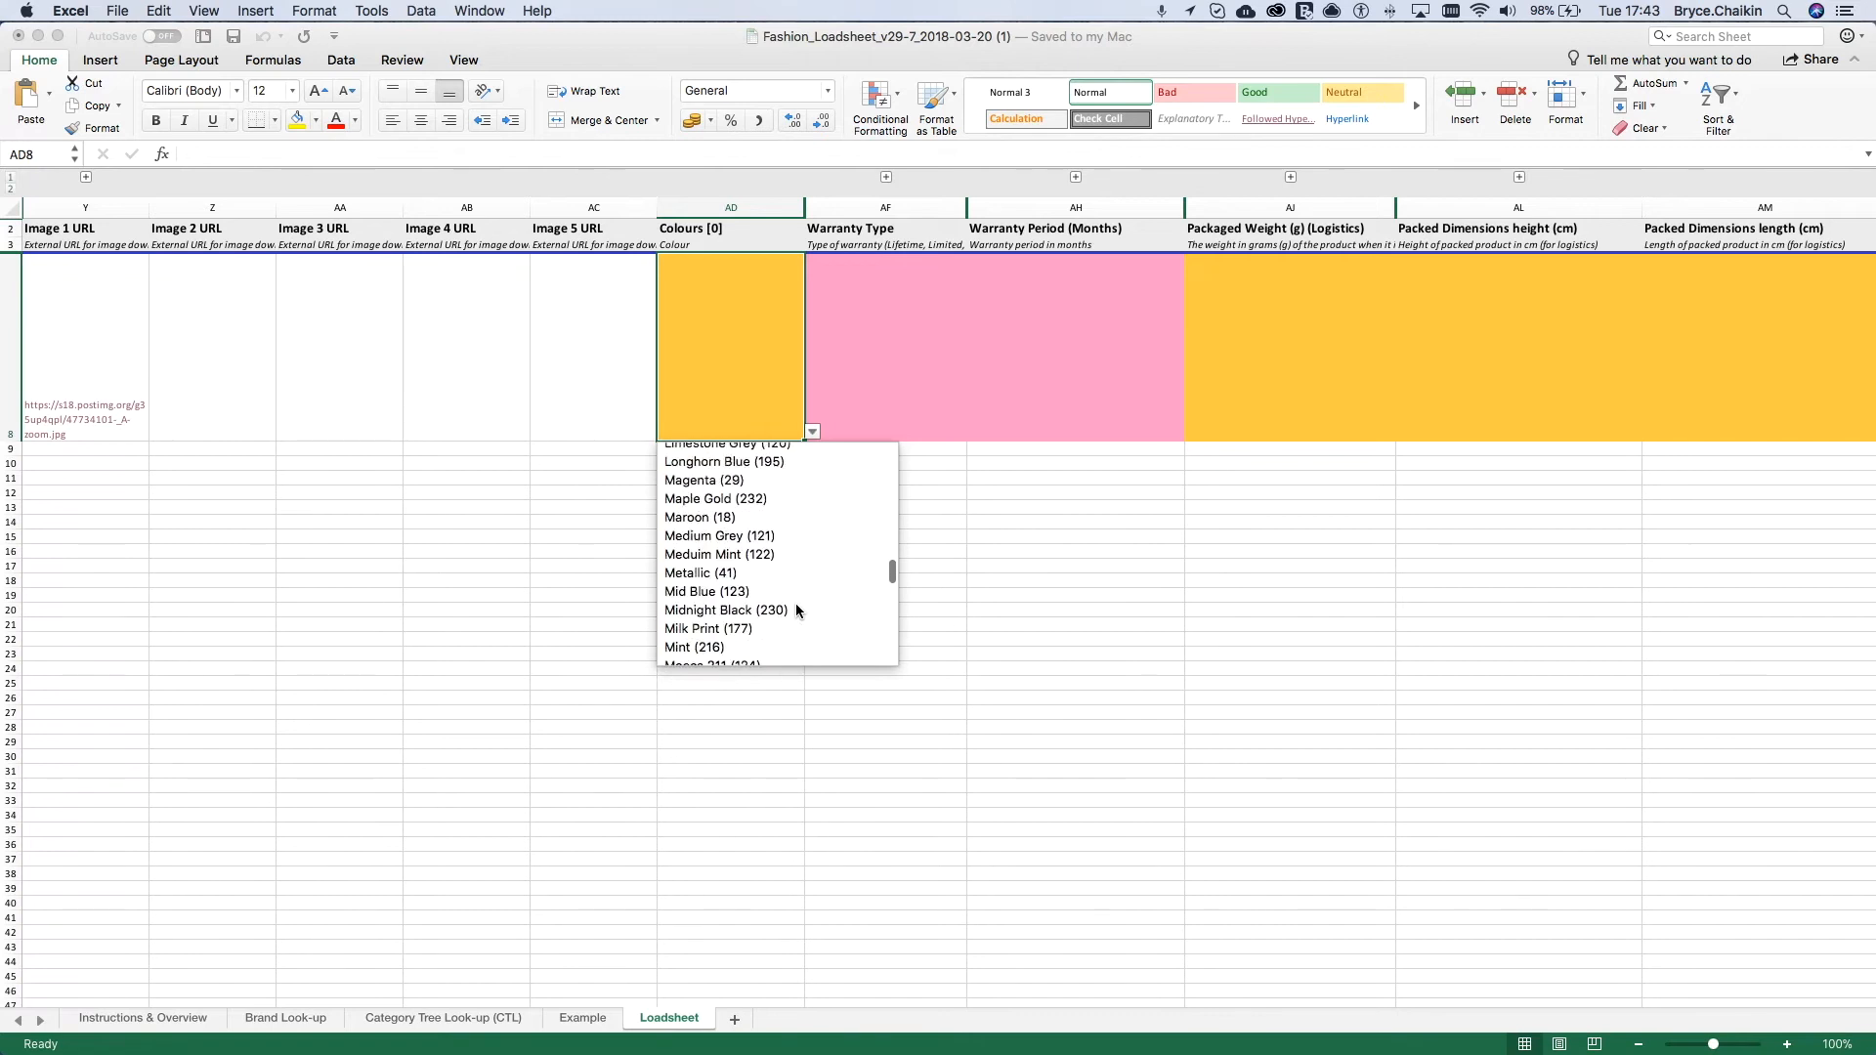
scroll(797, 608, "down", 10)
left_click(796, 606)
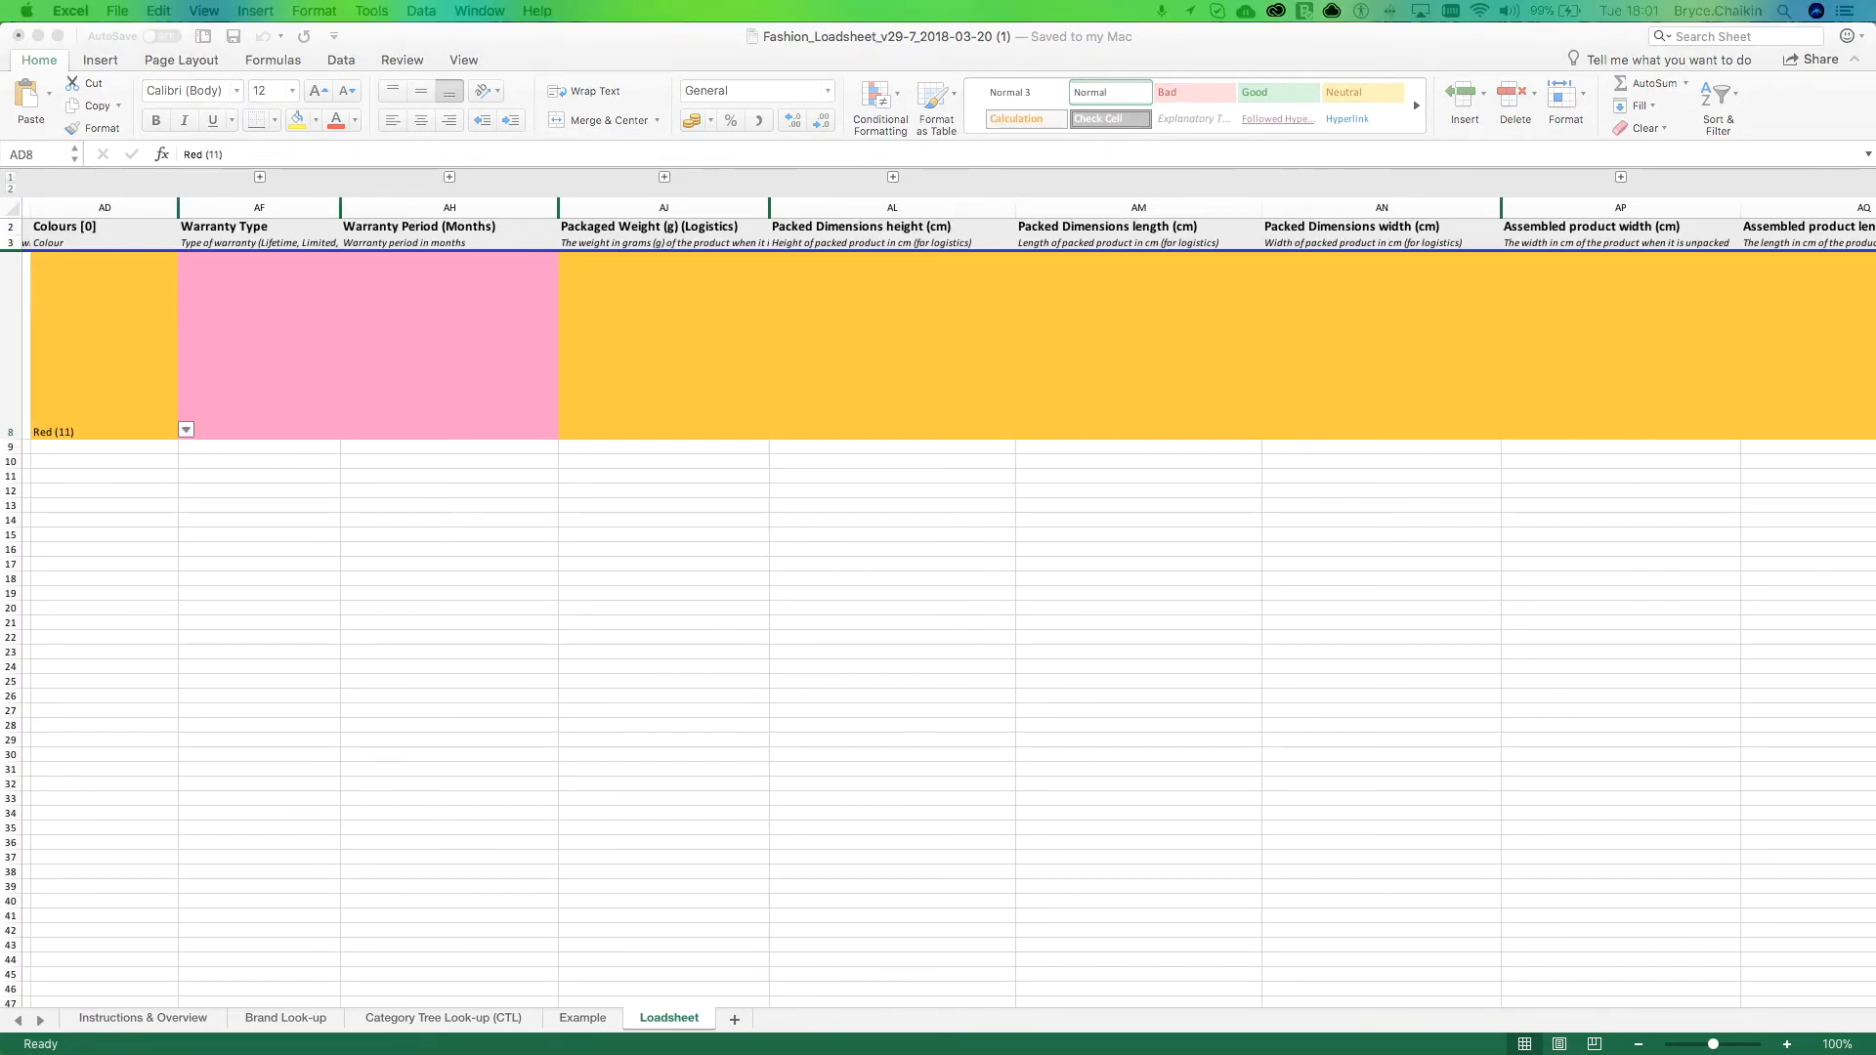
Step: Review the warranty type and period columns, the packaged weight column, and the packed and assembled dimension columns
left_click(297, 201)
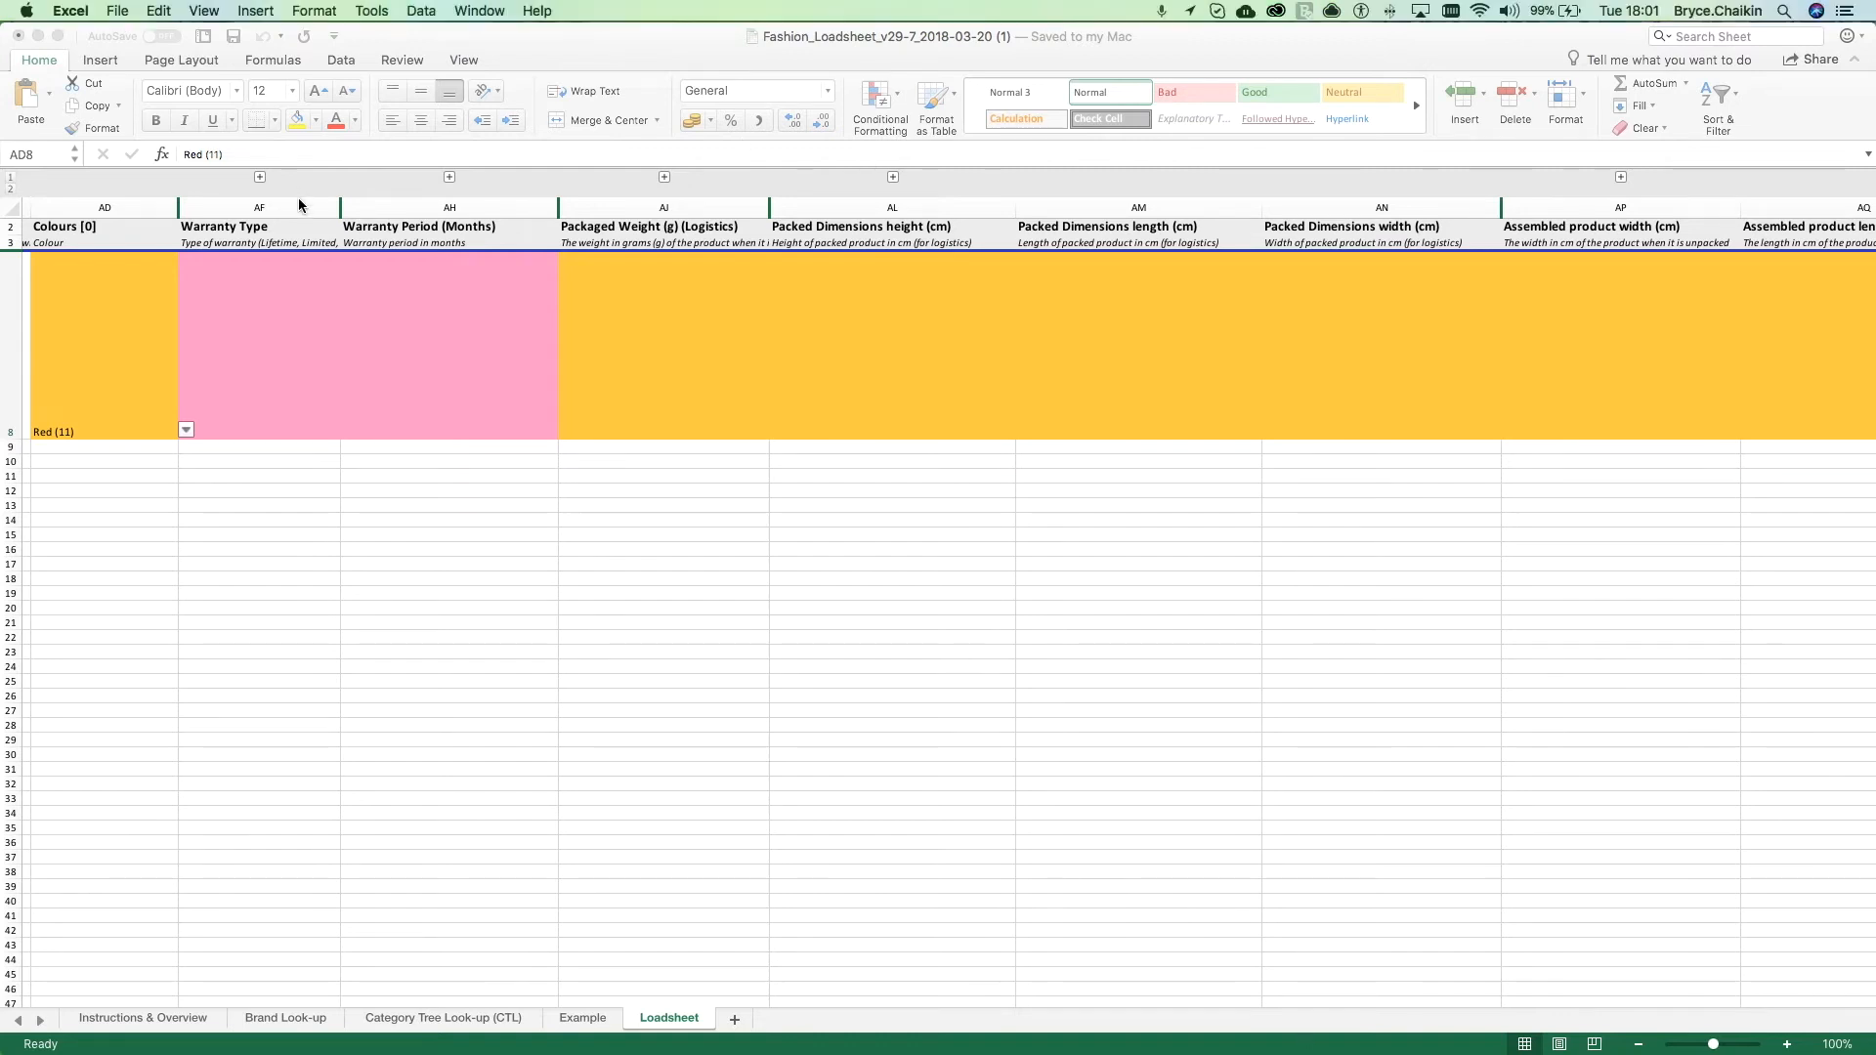
left_click(297, 201)
left_click(275, 202)
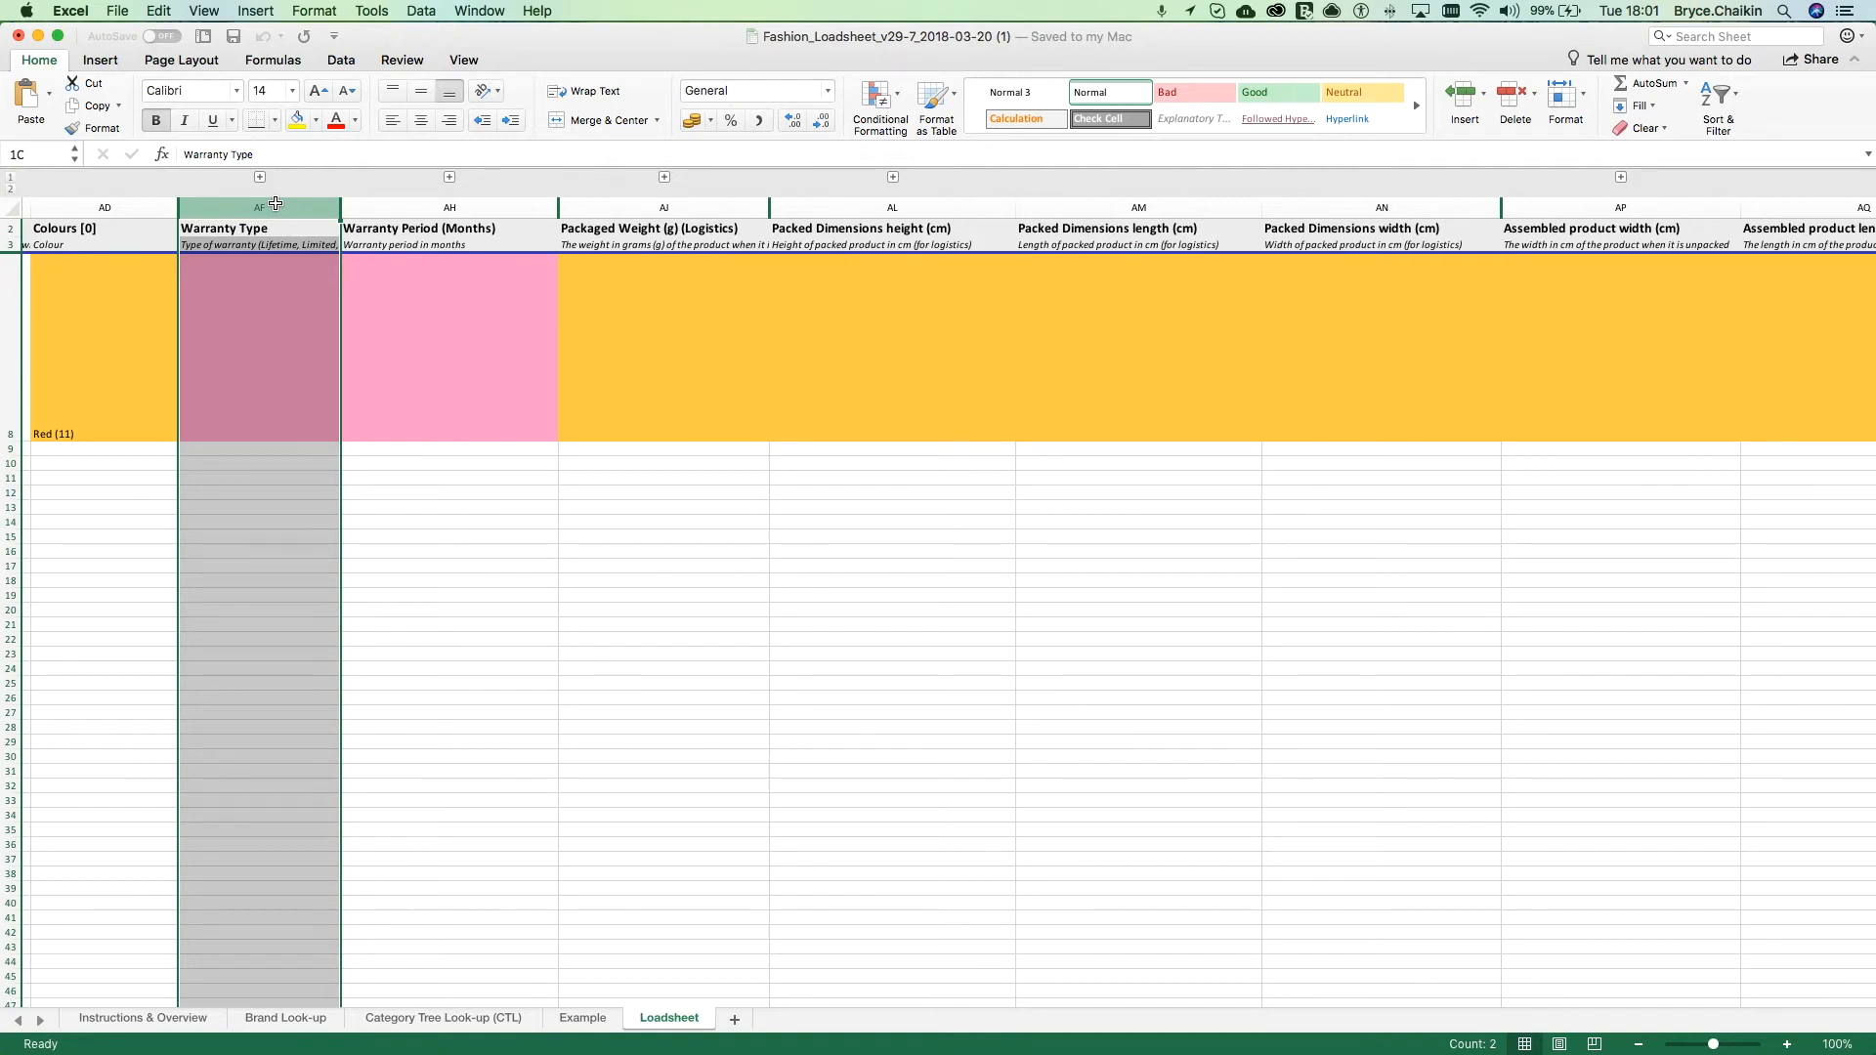
left_click_drag(276, 203, 450, 205)
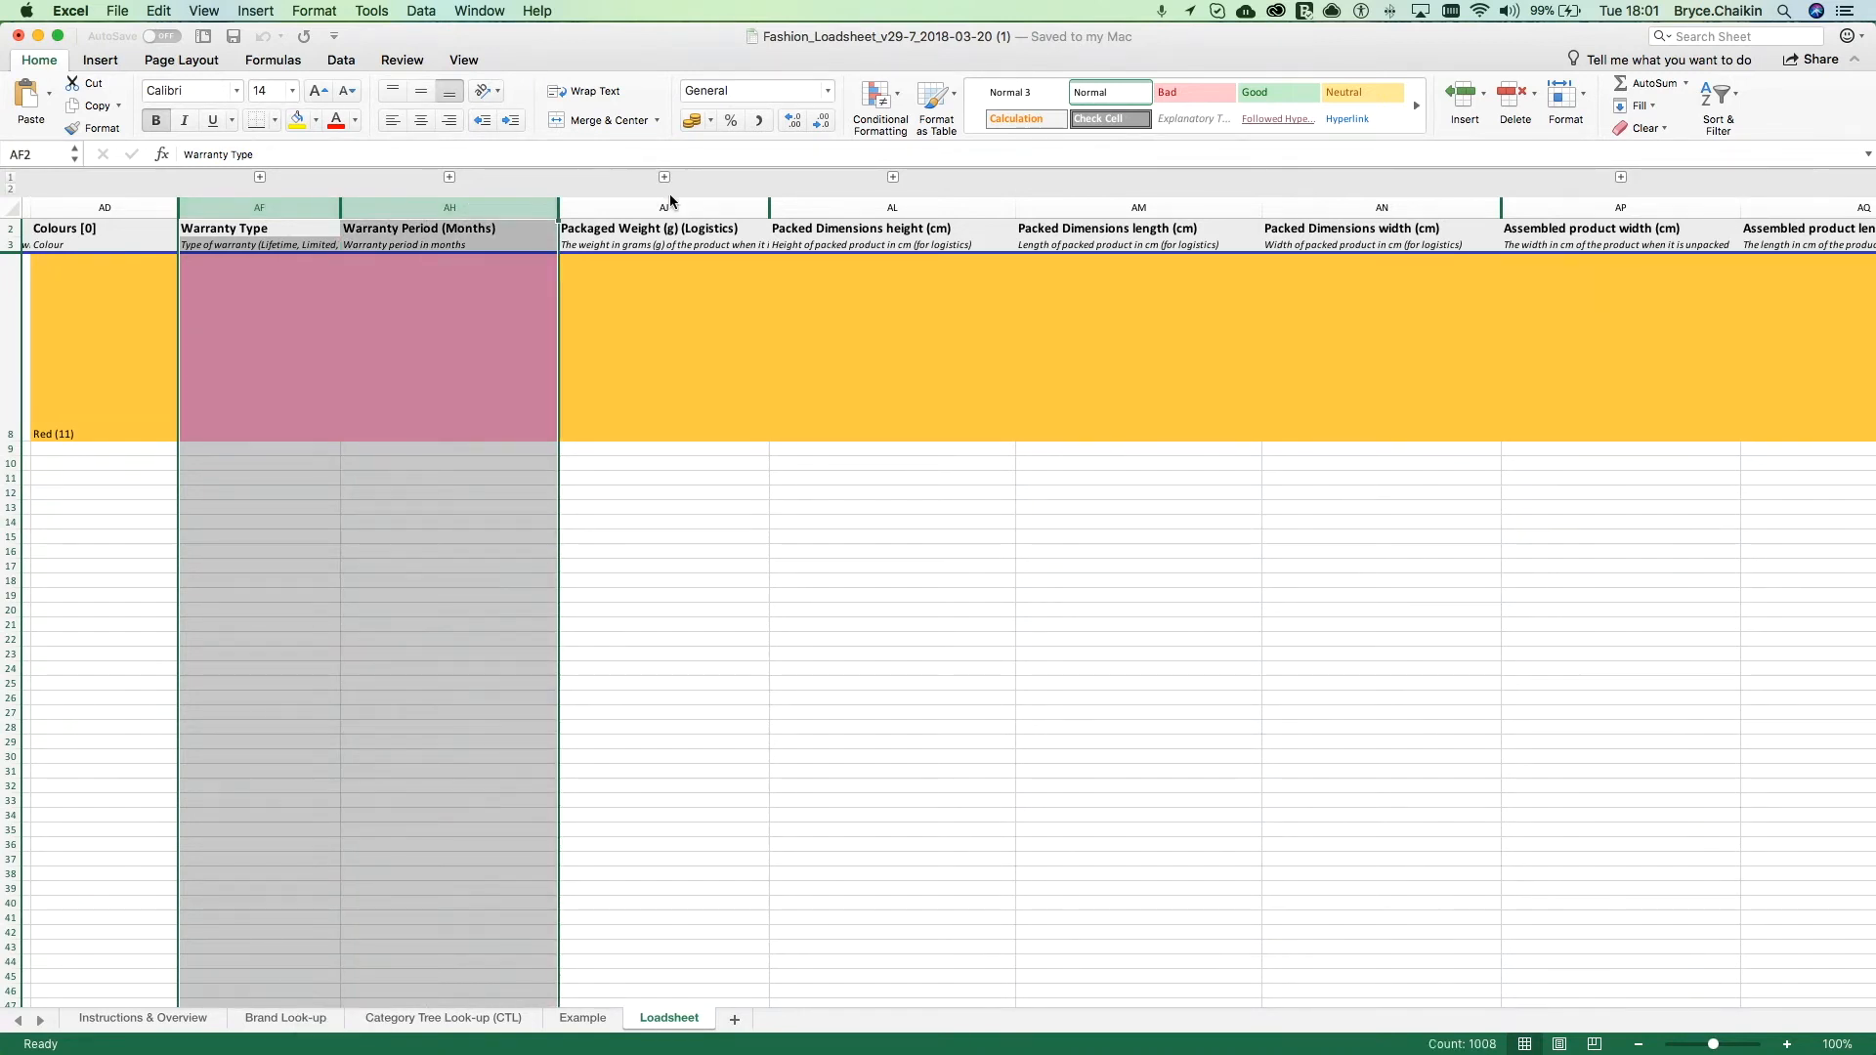
left_click(654, 207)
left_click_drag(654, 207, 1209, 310)
scroll(1554, 290, "right", 2)
left_click(1603, 285)
scroll(1603, 284, "right", 5)
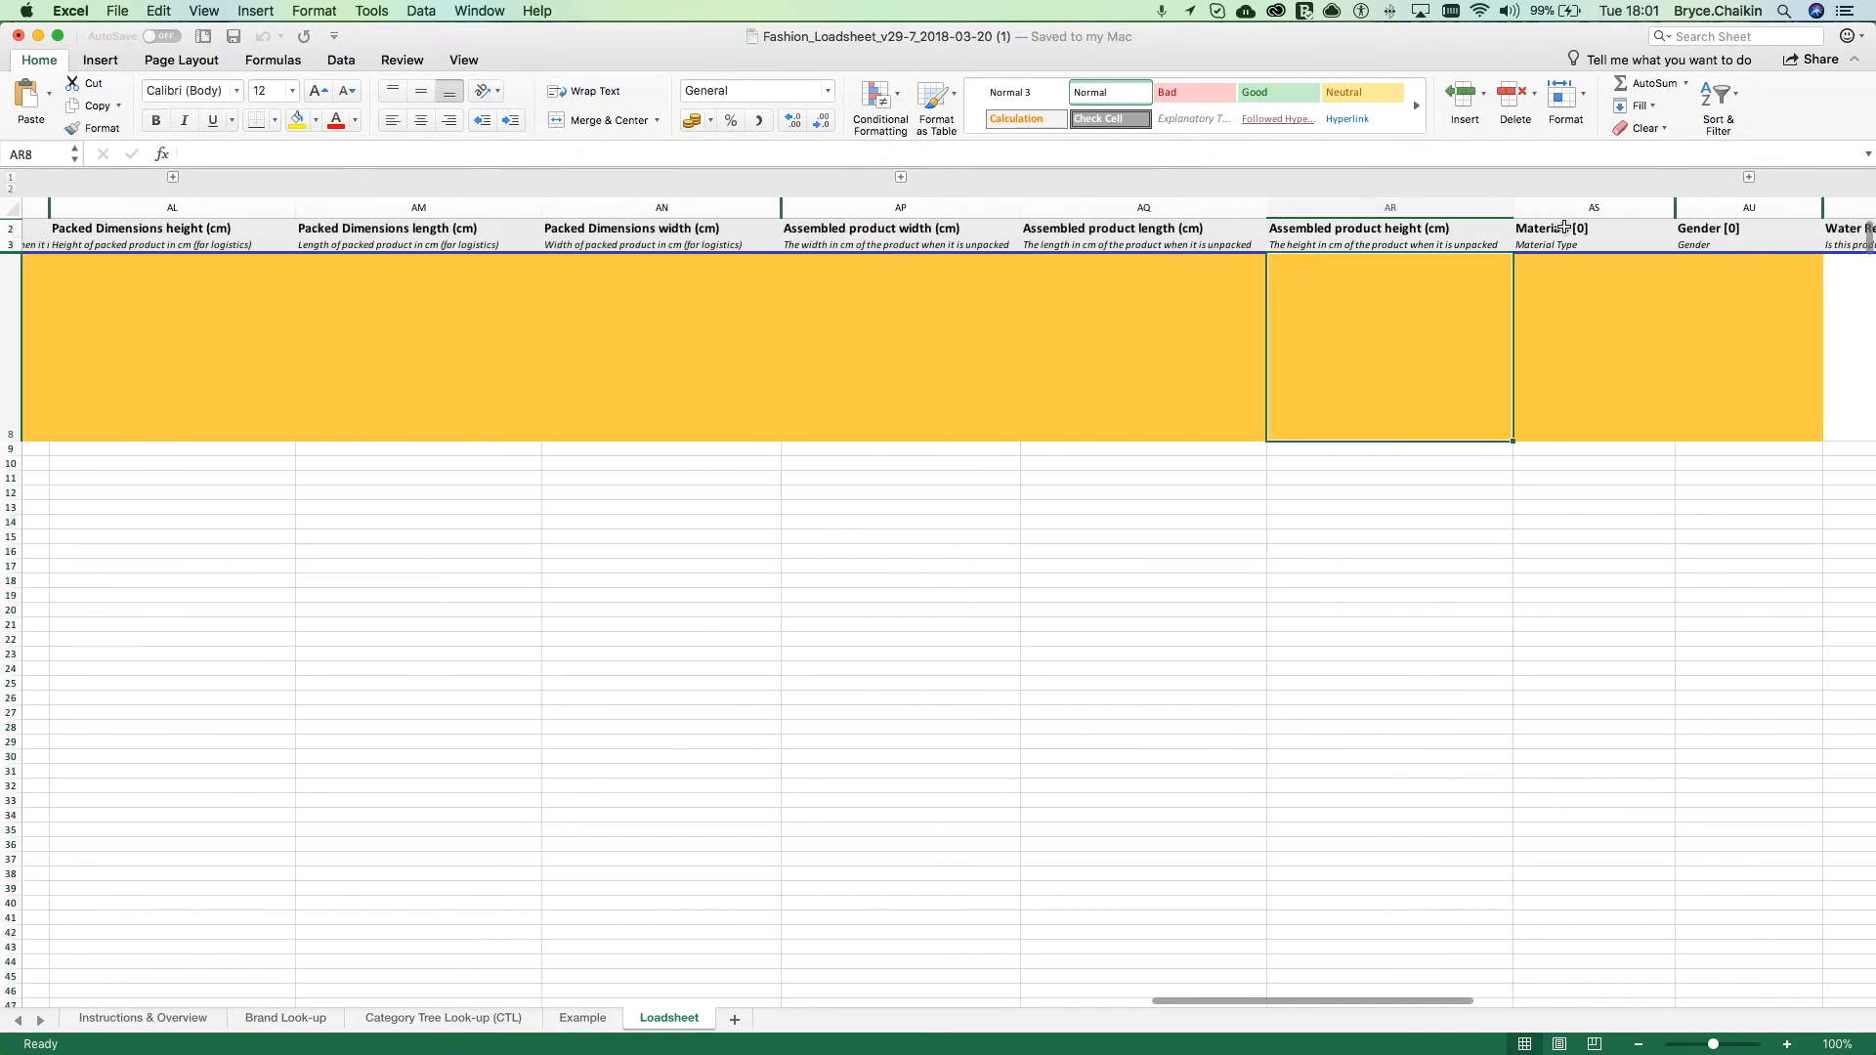
Step: Unhide the columns between Materials [0] and Gender [0] in the Loadsheet sheet
left_click(1569, 207)
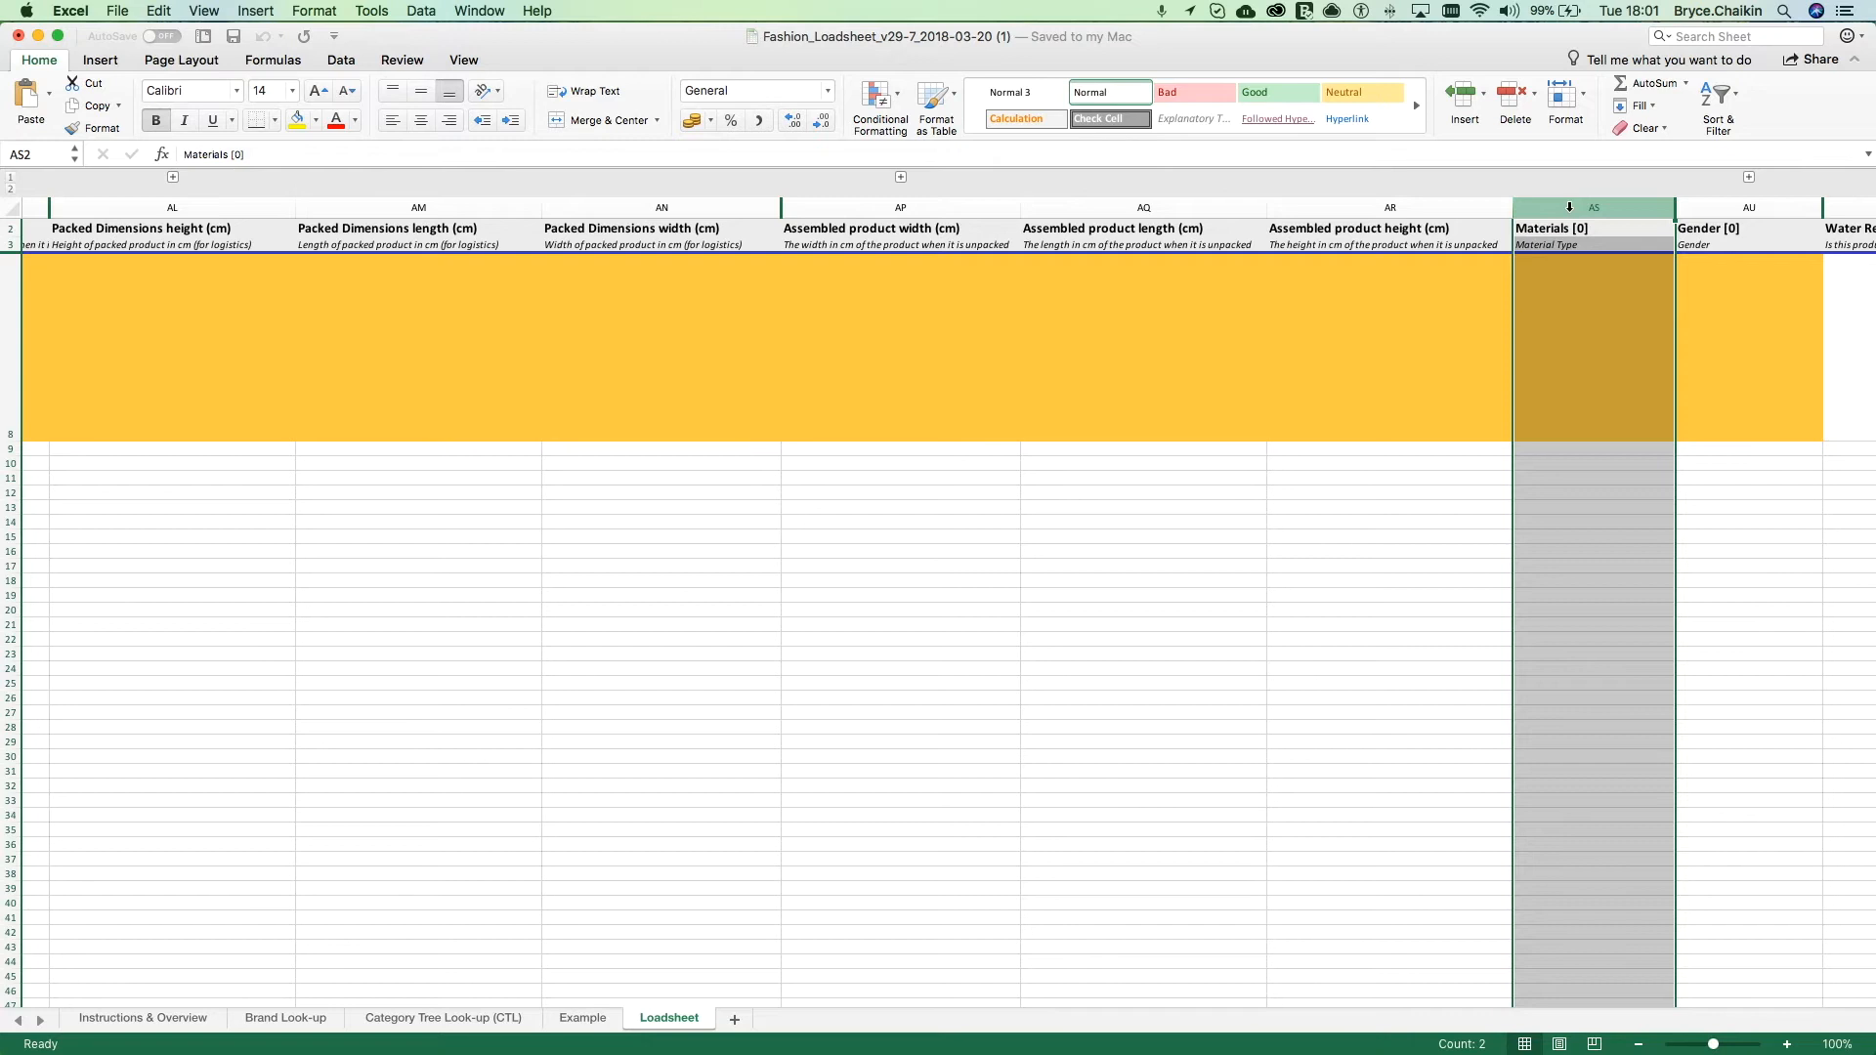
left_click(1573, 346)
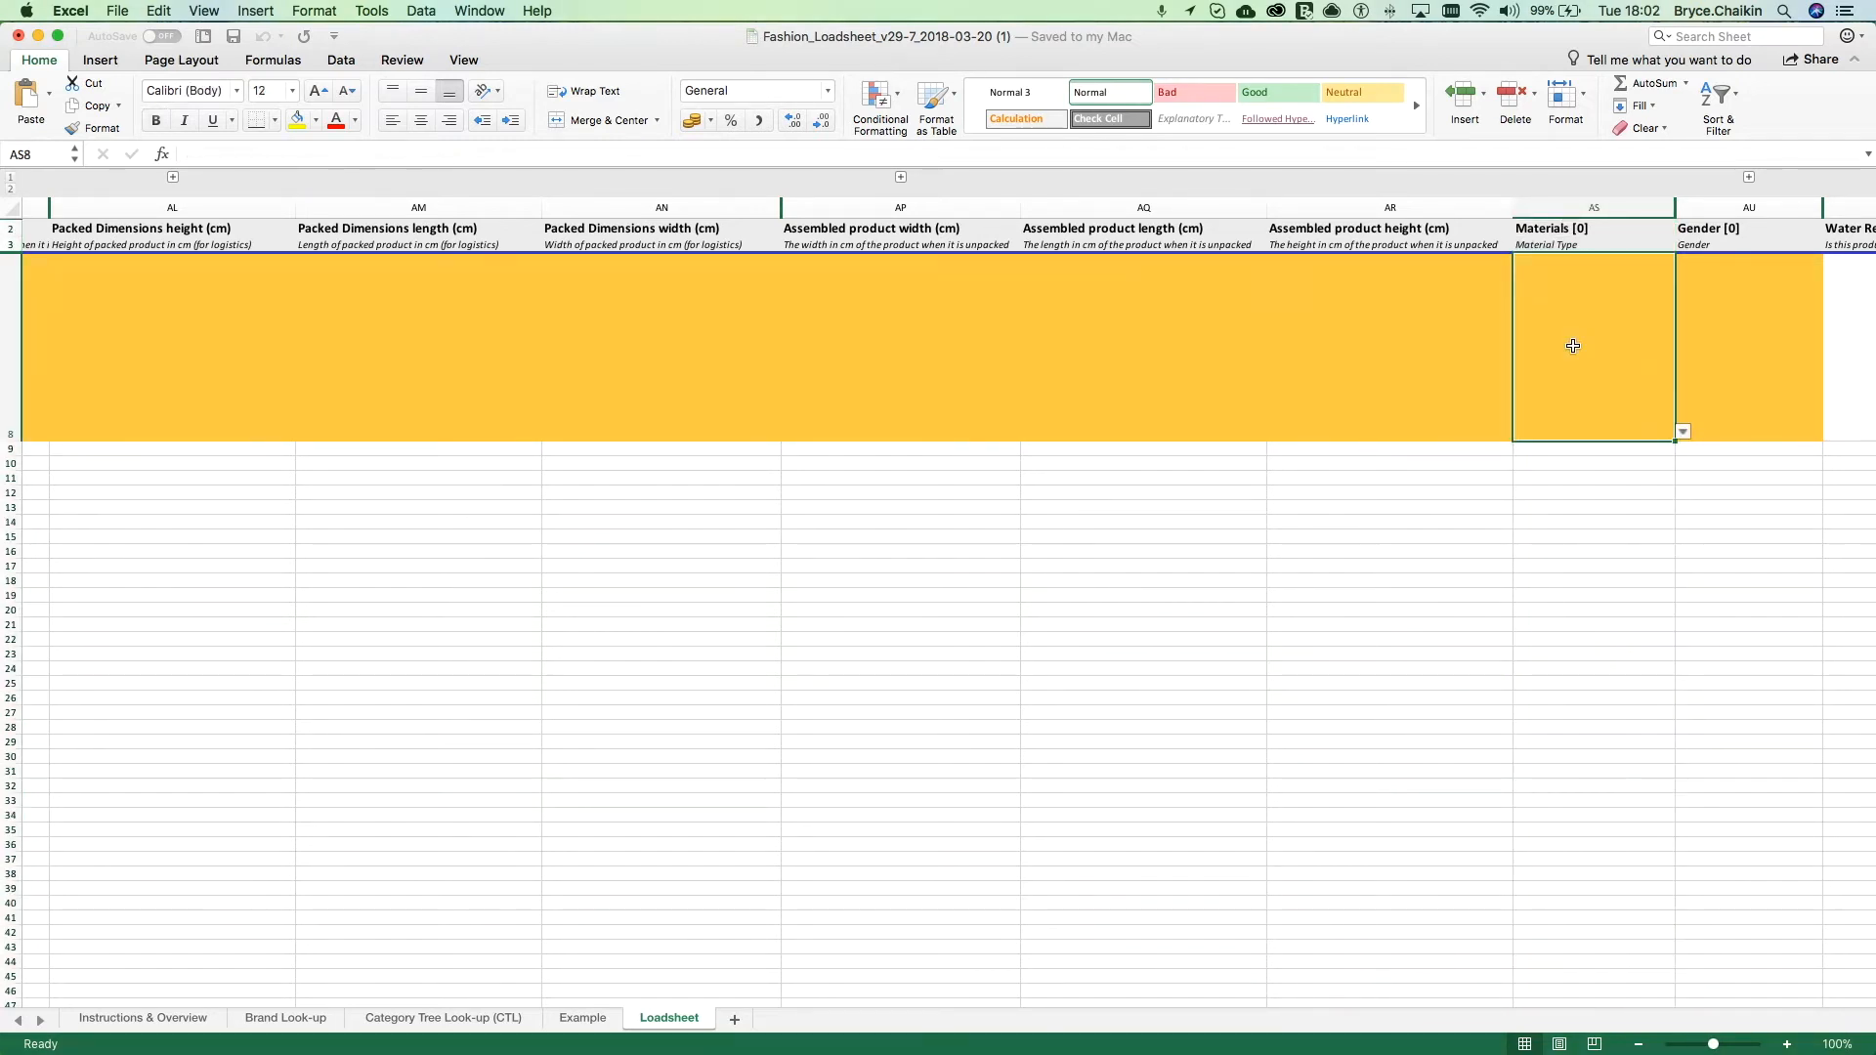
left_click(1597, 232)
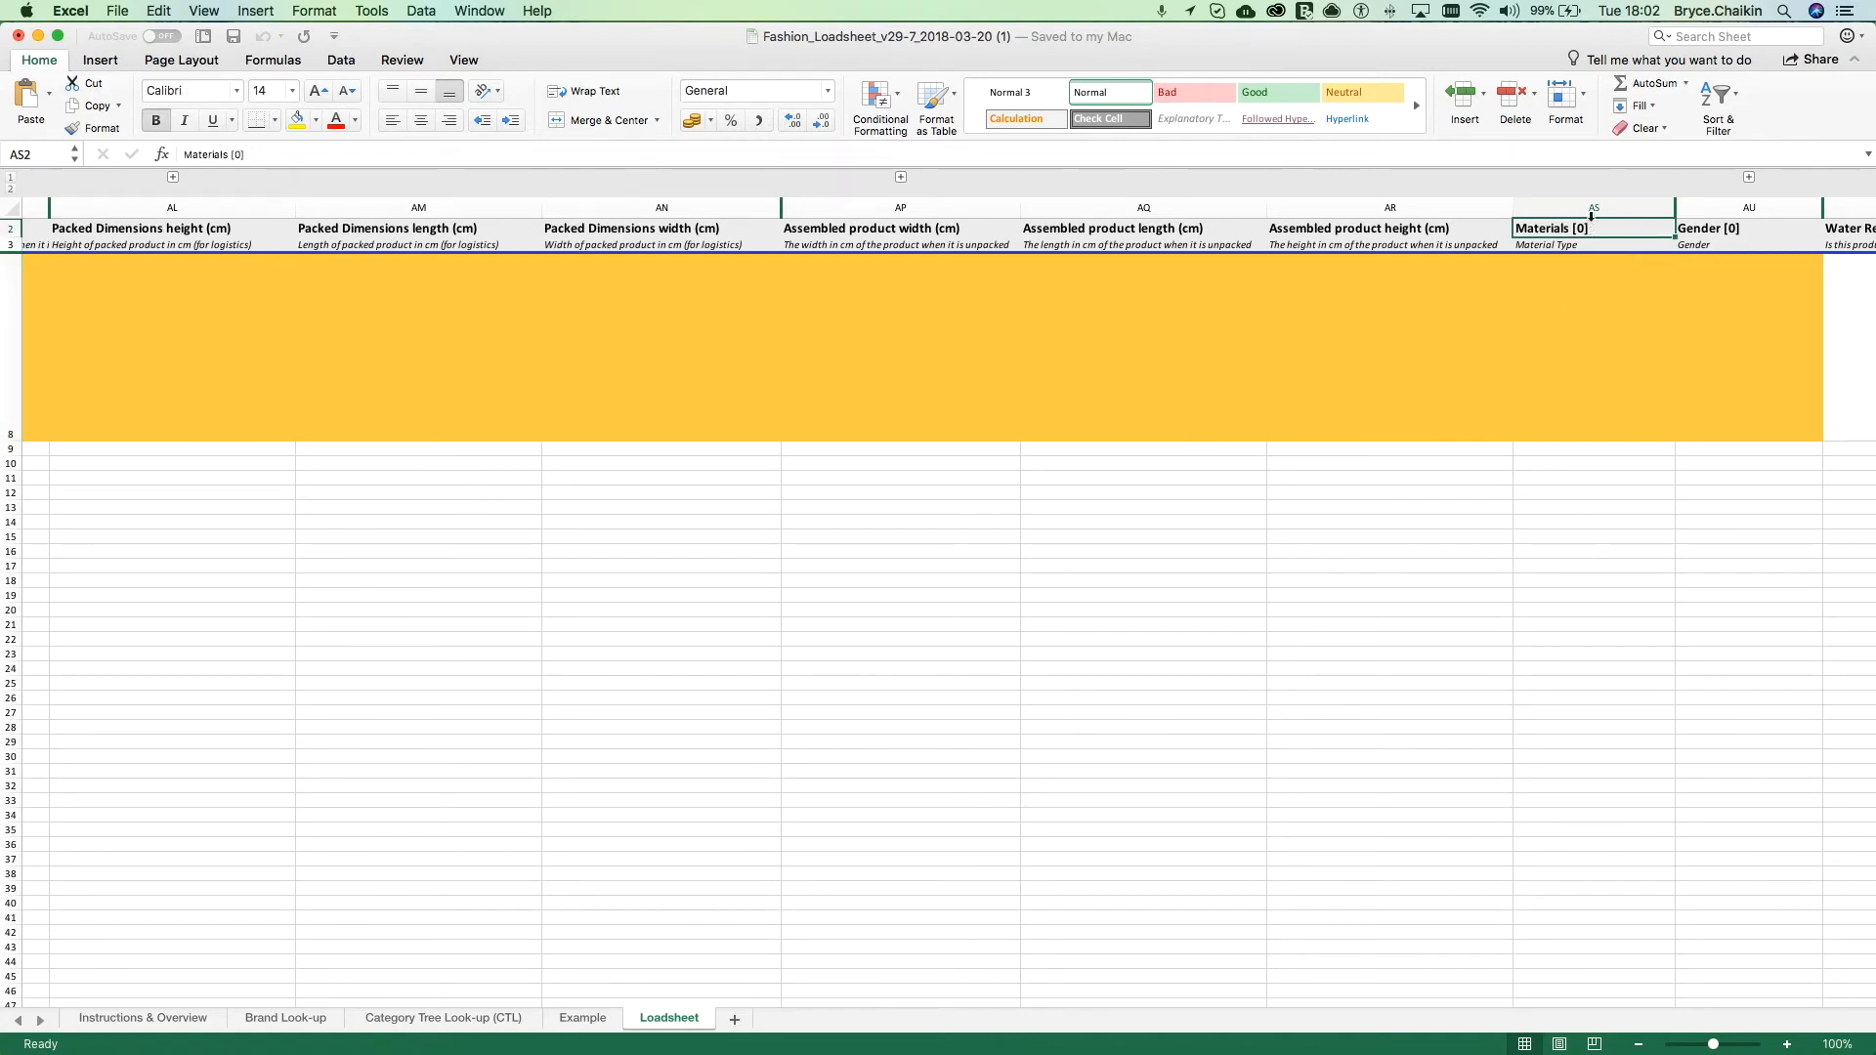
left_click(1593, 207)
left_click(1726, 210, "shift")
right_click(1726, 214)
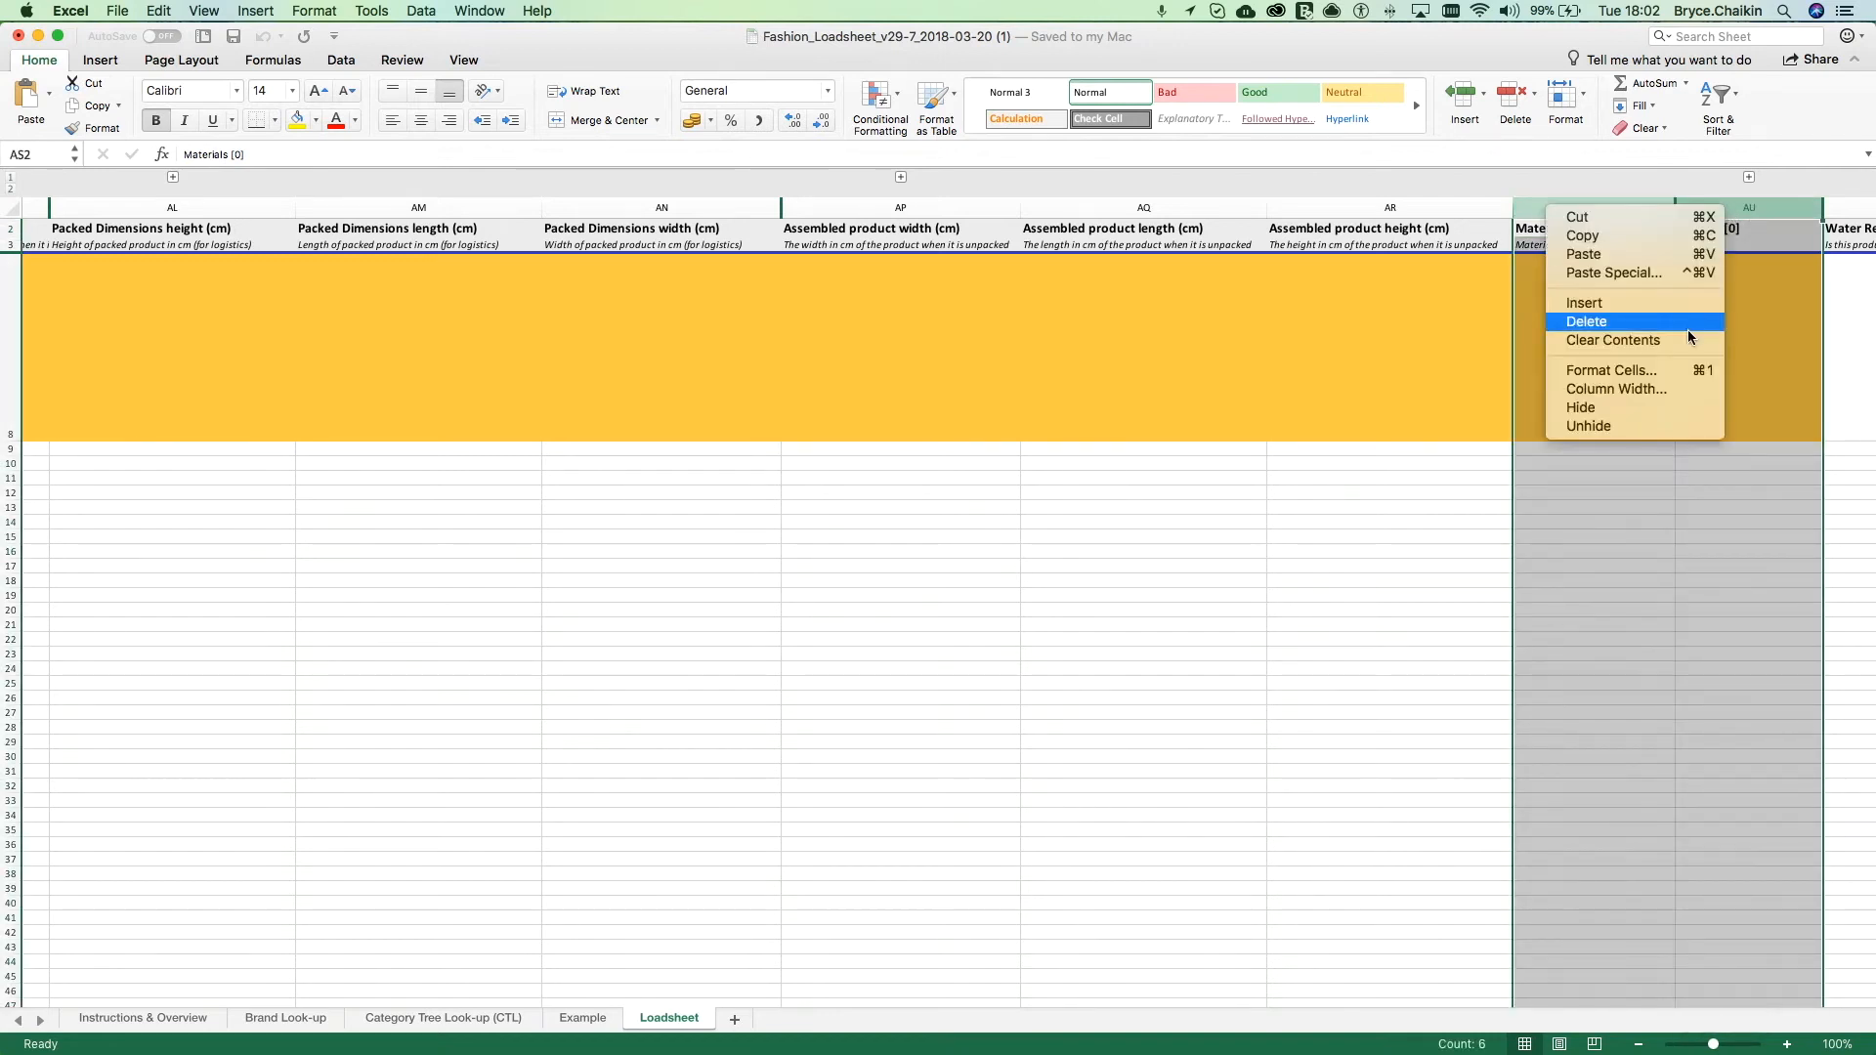
left_click(1643, 426)
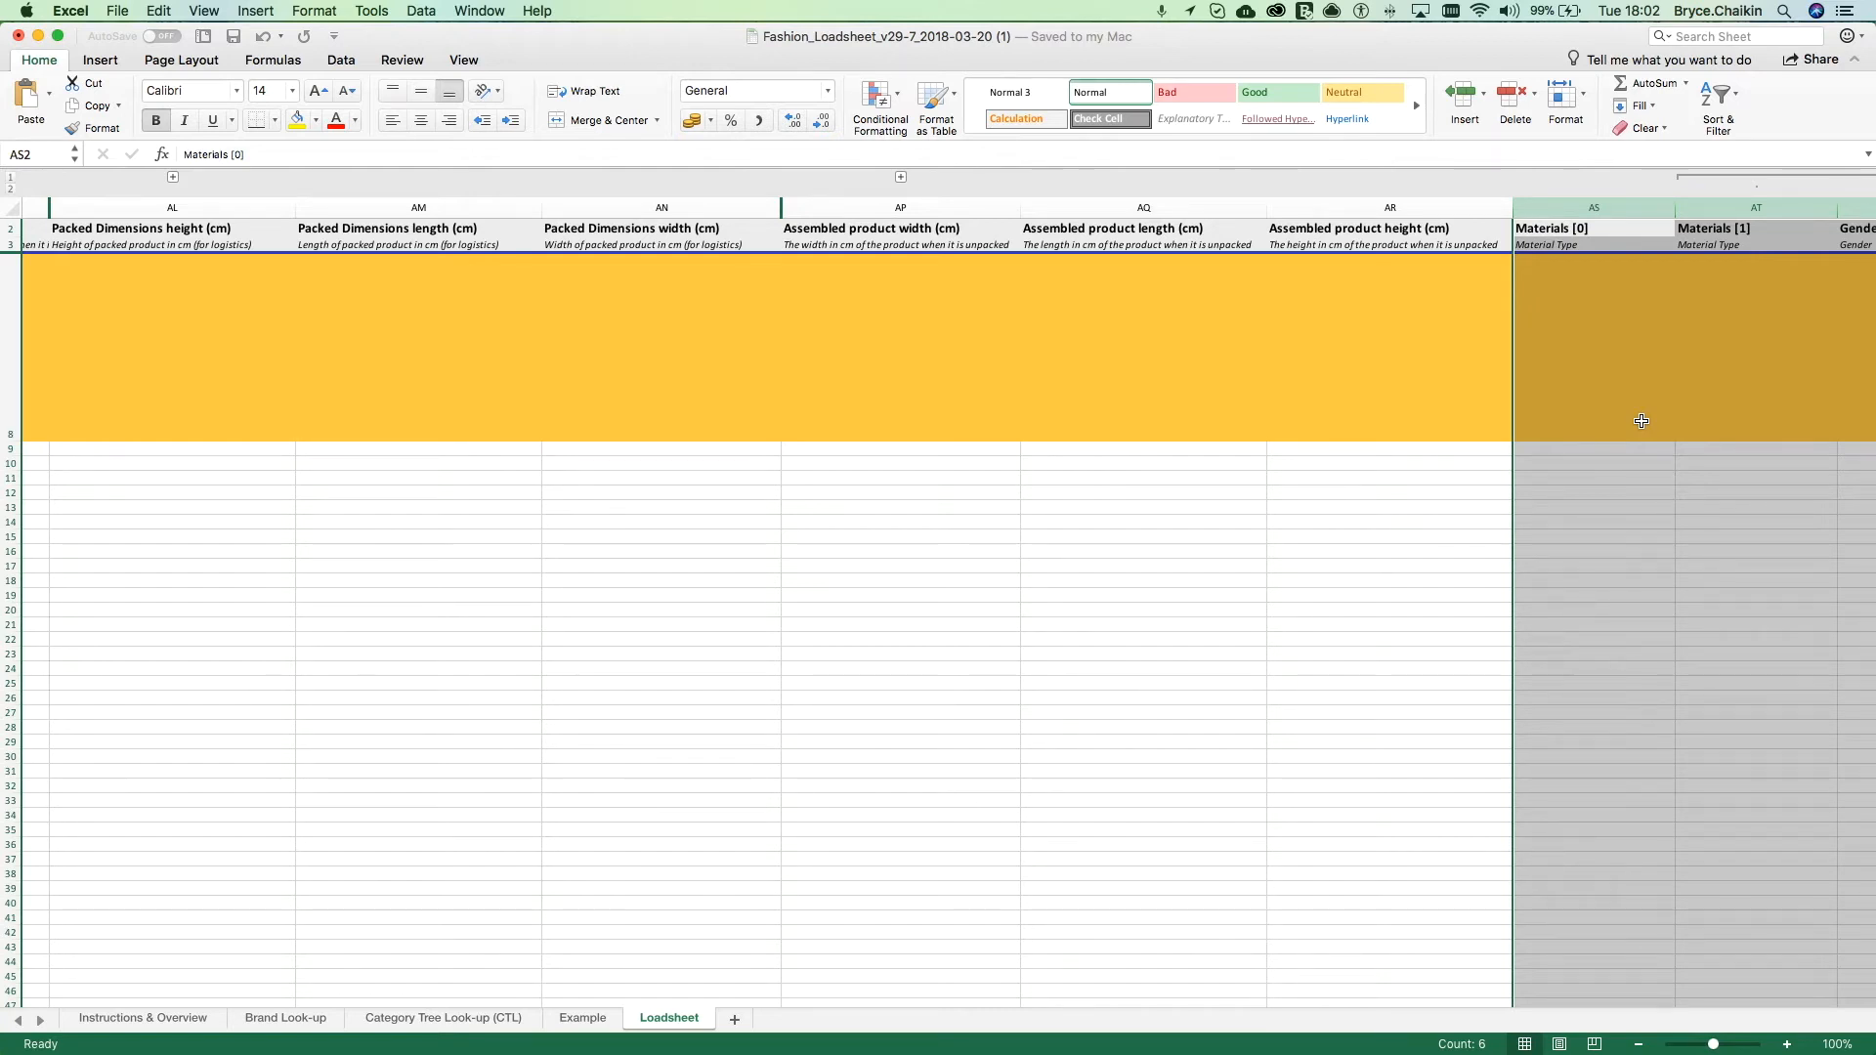
Step: Set the Materials [0] cell AS8 to "Cotton (5)" from its list of materials
left_click(1641, 421)
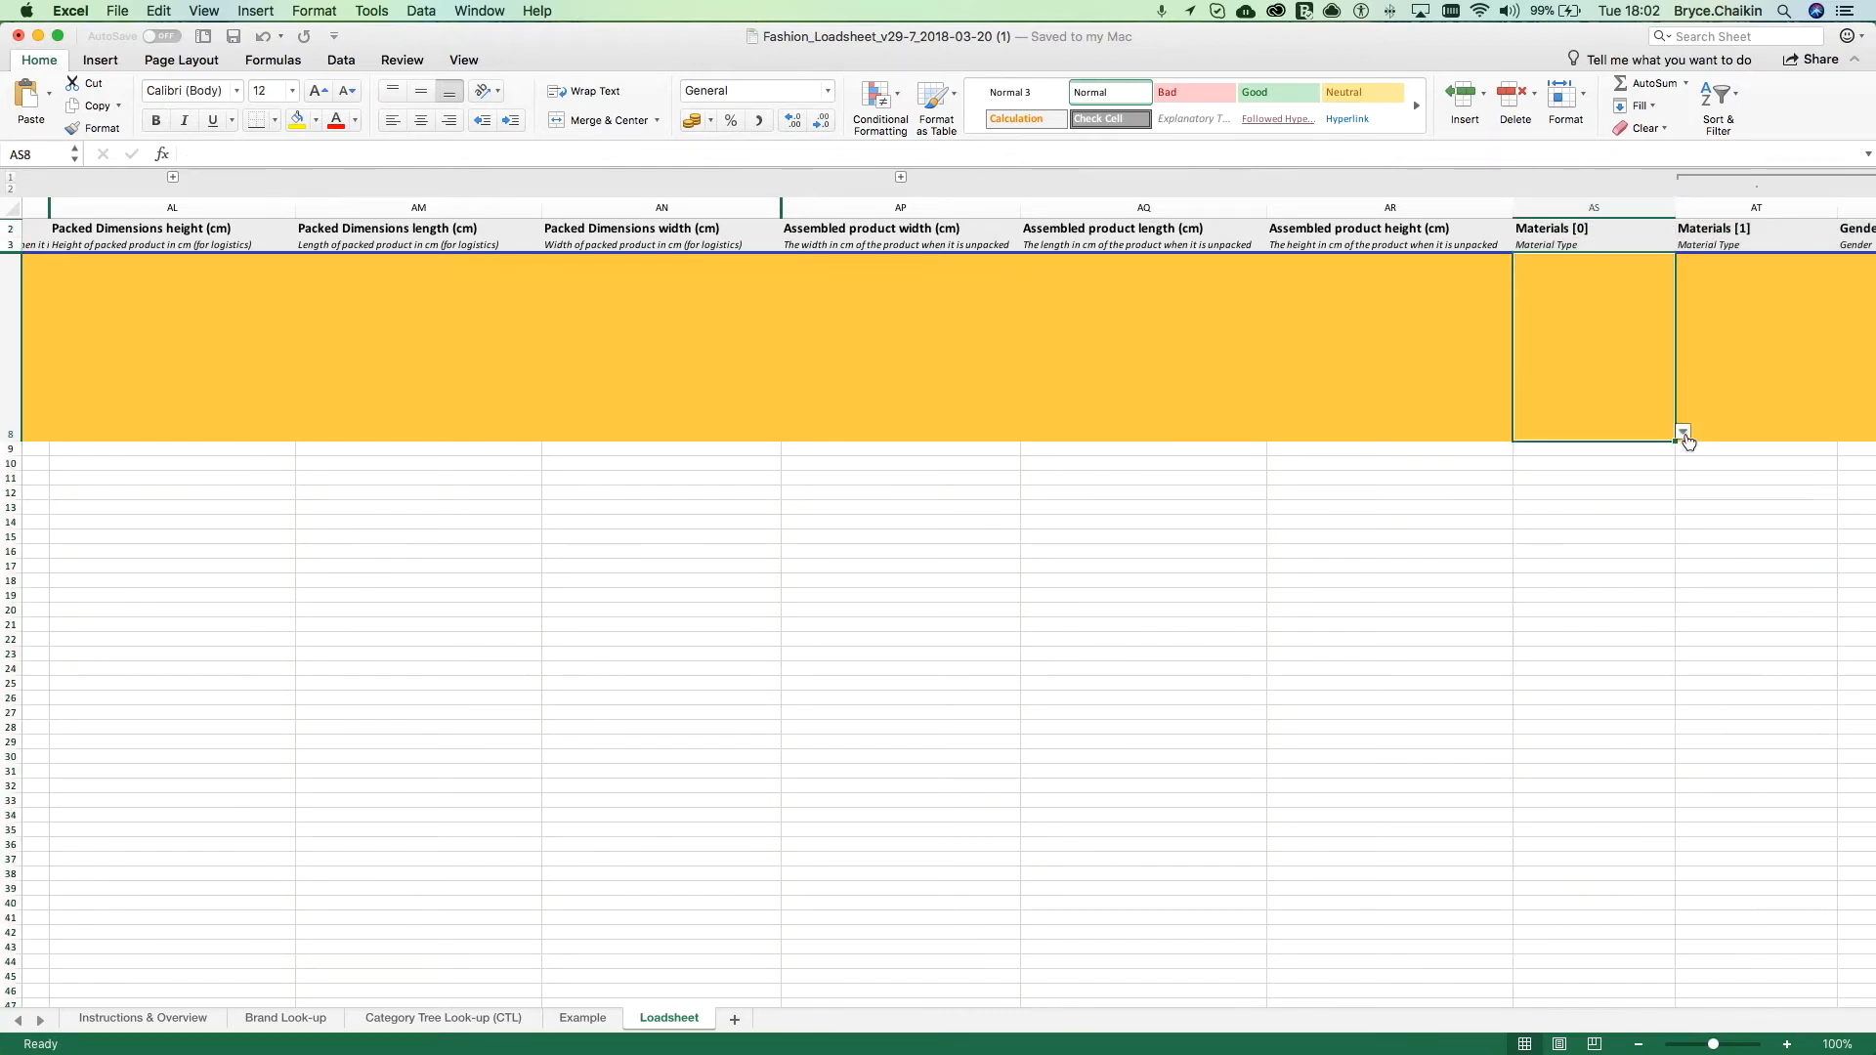
left_click(1682, 432)
scroll(1653, 555, "down", 3)
left_click(1638, 623)
Step: Look through the material options available for the Materials [1] cell AT8
left_click(1748, 417)
left_click(1845, 428)
scroll(1804, 528, "down", 4)
scroll(1804, 527, "down", 7)
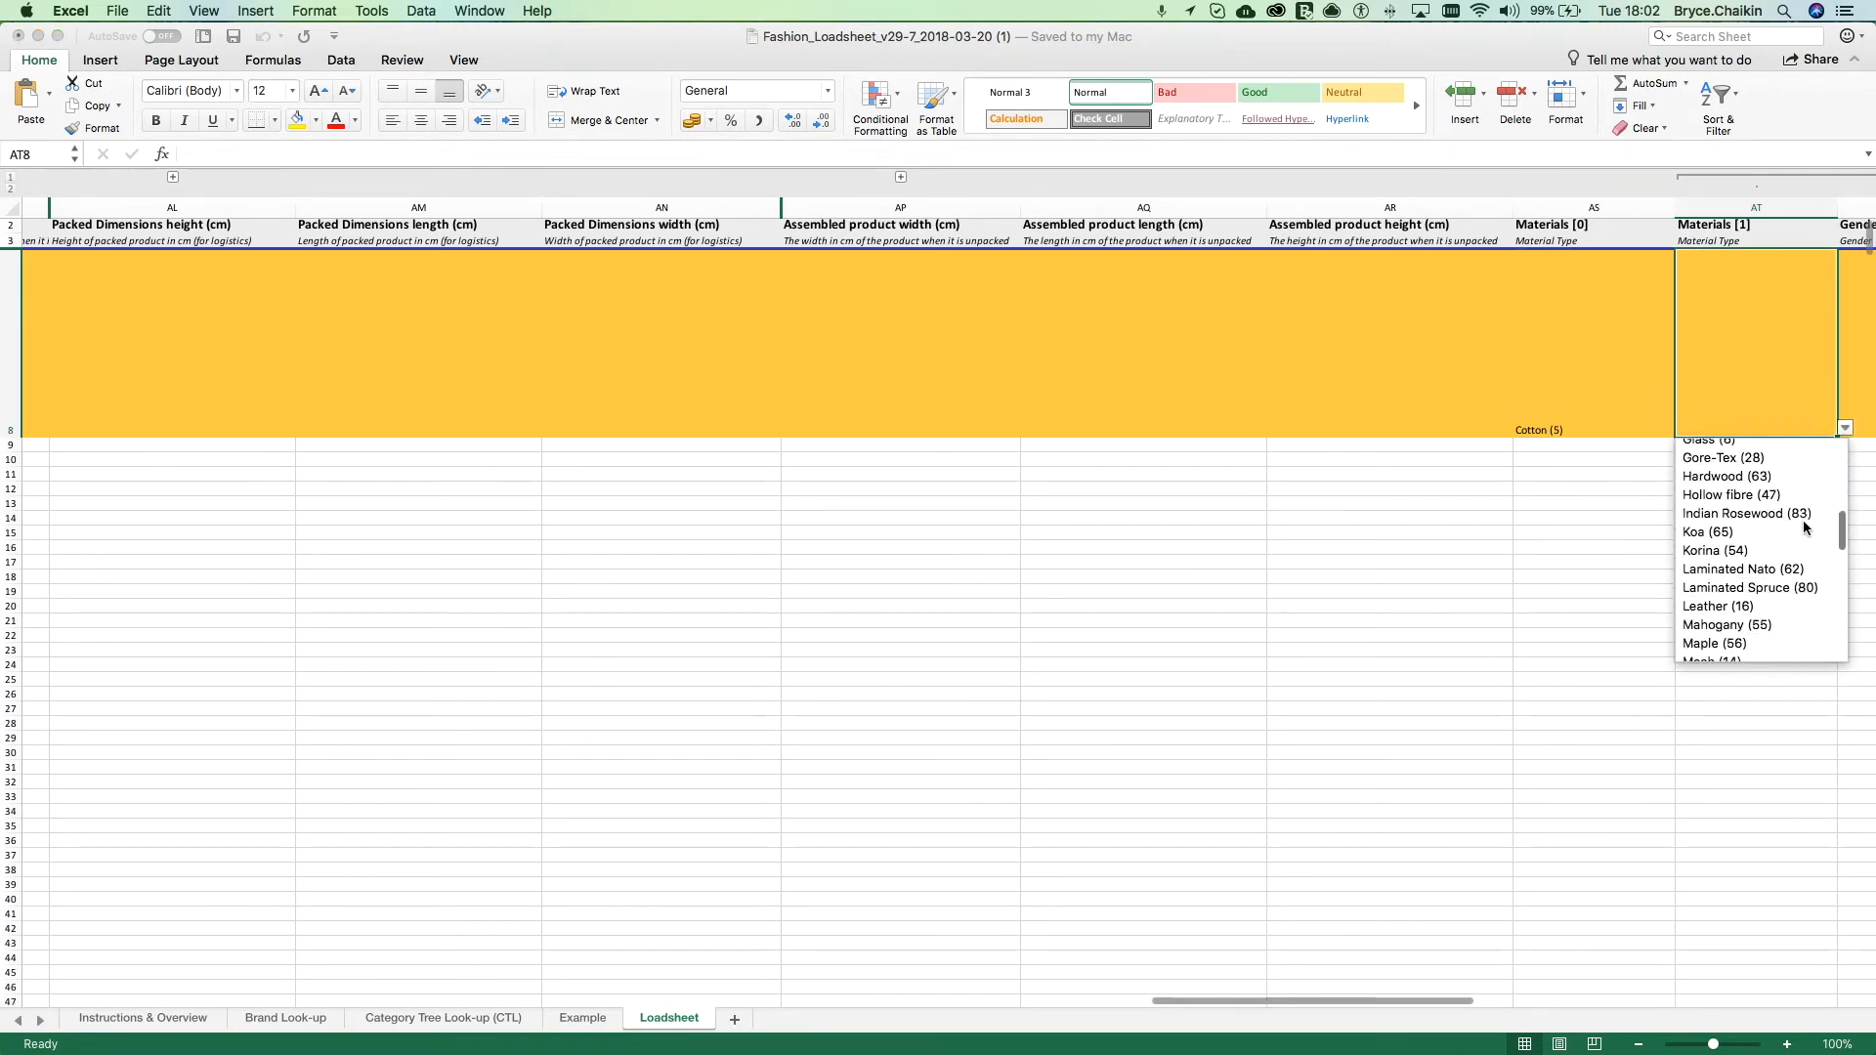
scroll(1808, 549, "down", 5)
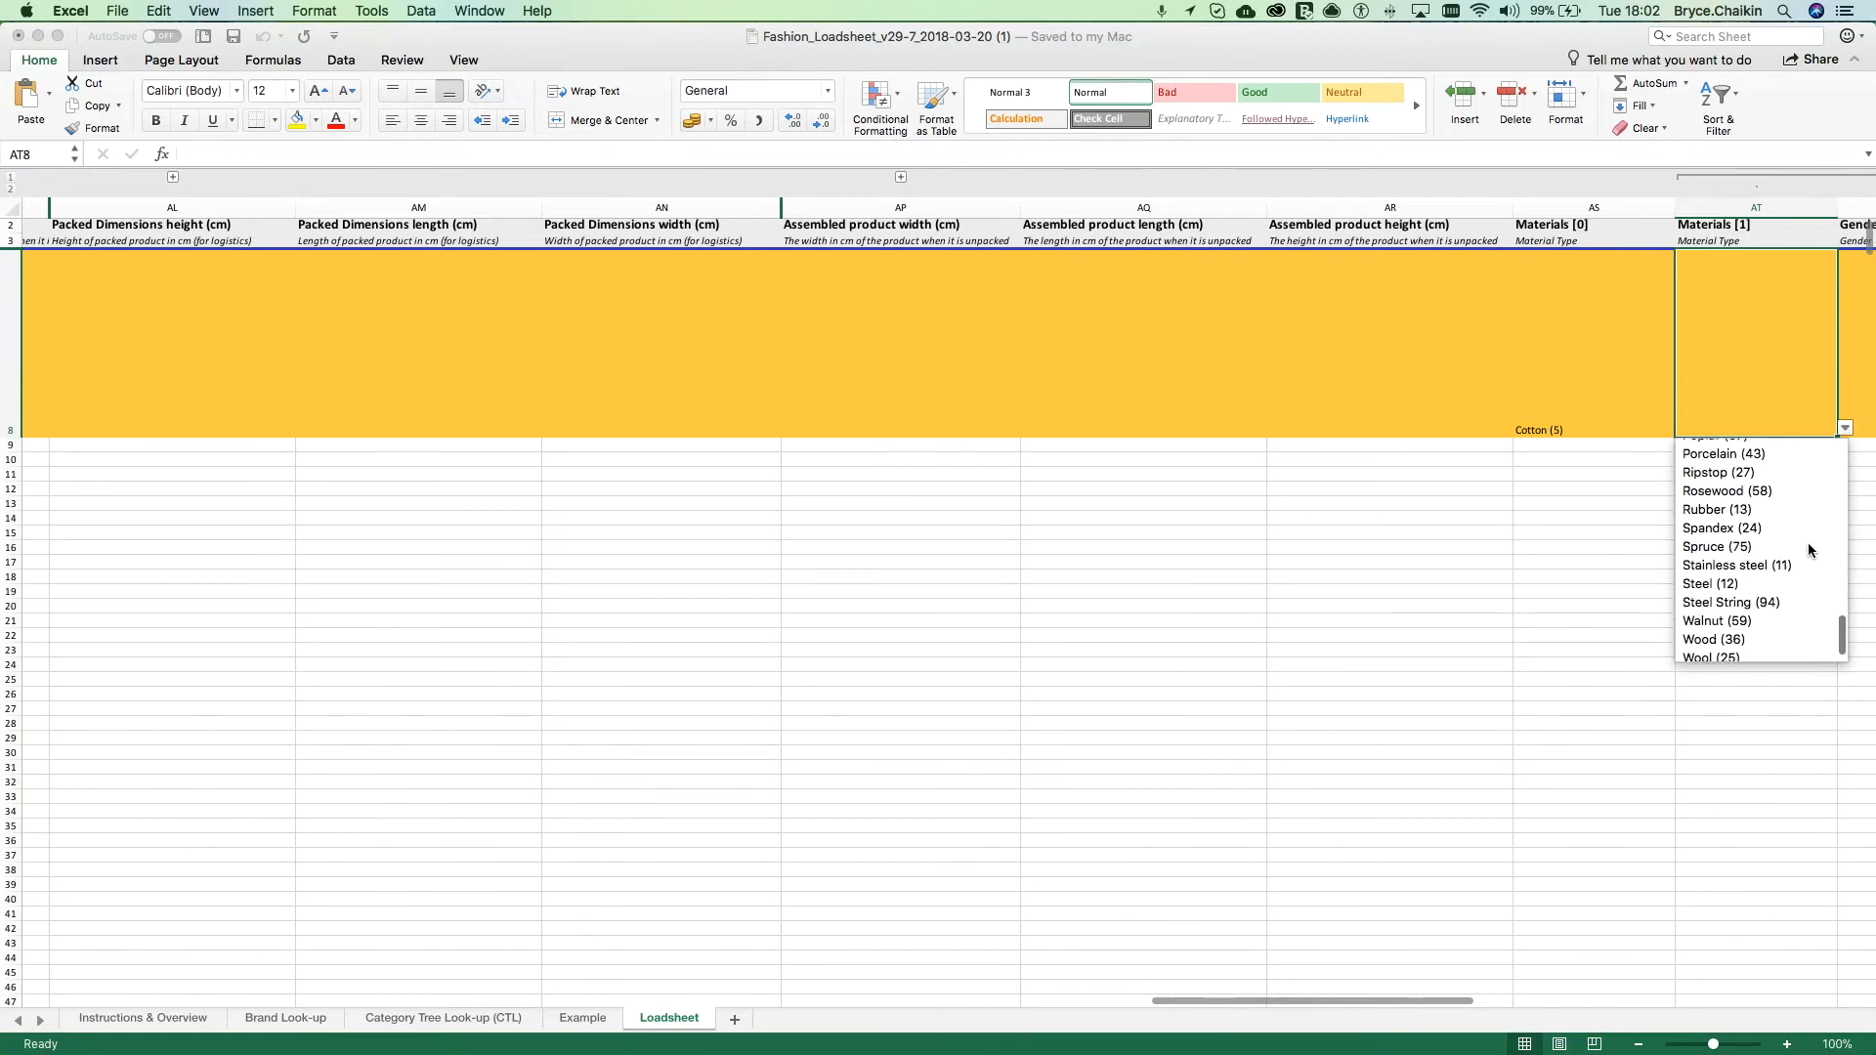
scroll(1808, 549, "up", 8)
scroll(1808, 549, "up", 5)
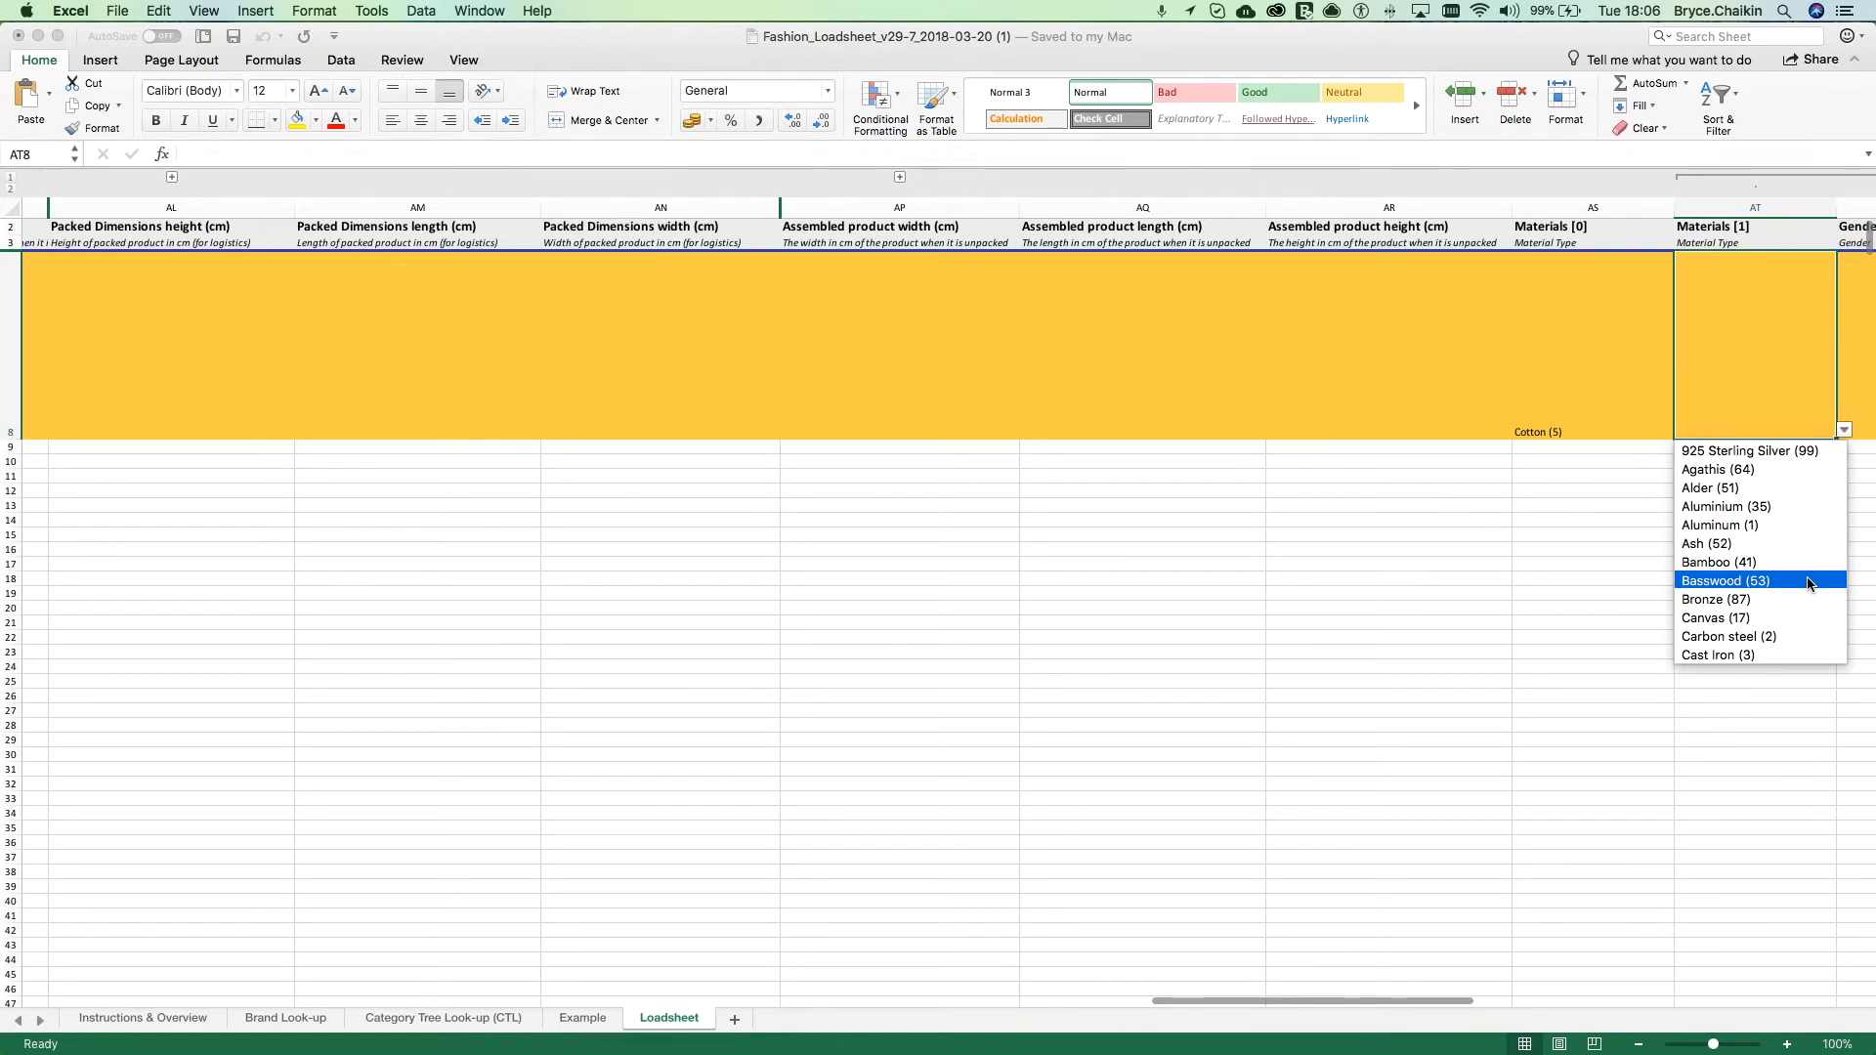
left_click(1579, 427)
left_click(1579, 427)
Step: Set the Product or Variant column to "Product" in A8 and "Variant" in A9 and A10
scroll(1578, 427, "left", 15)
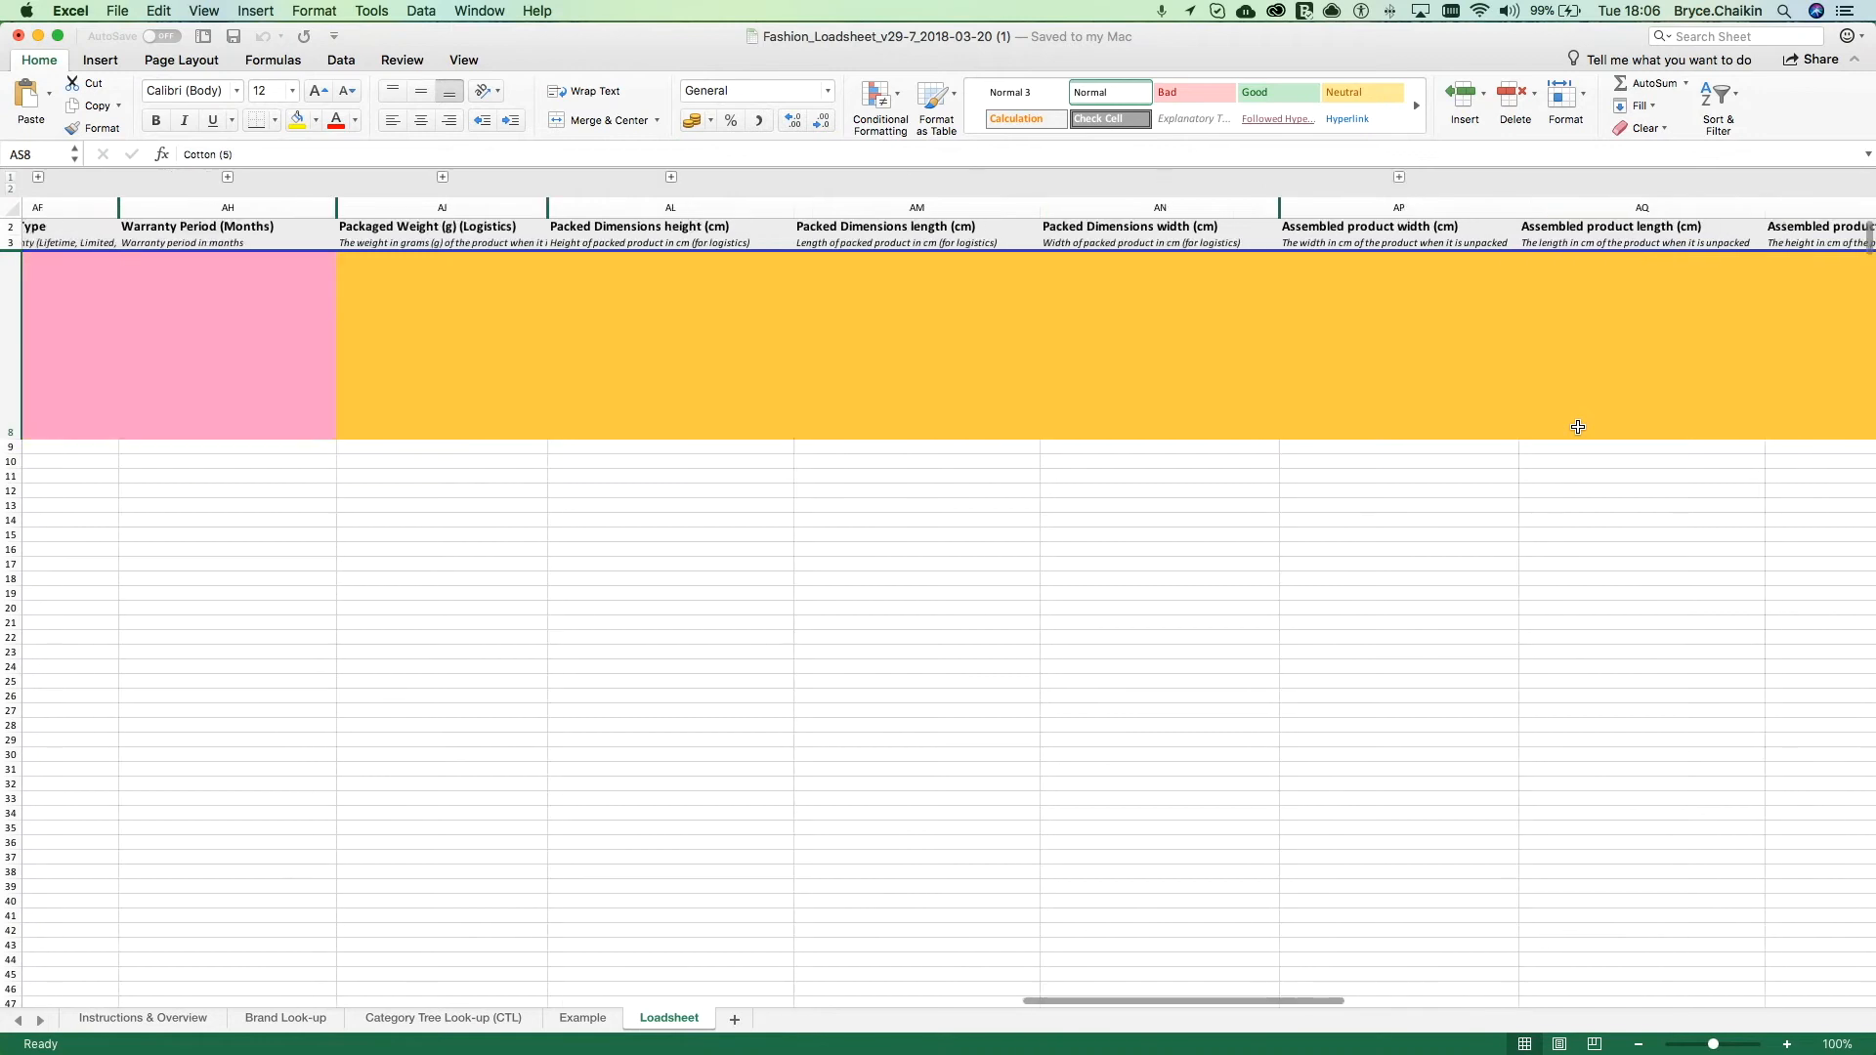
scroll(1578, 427, "left", 10)
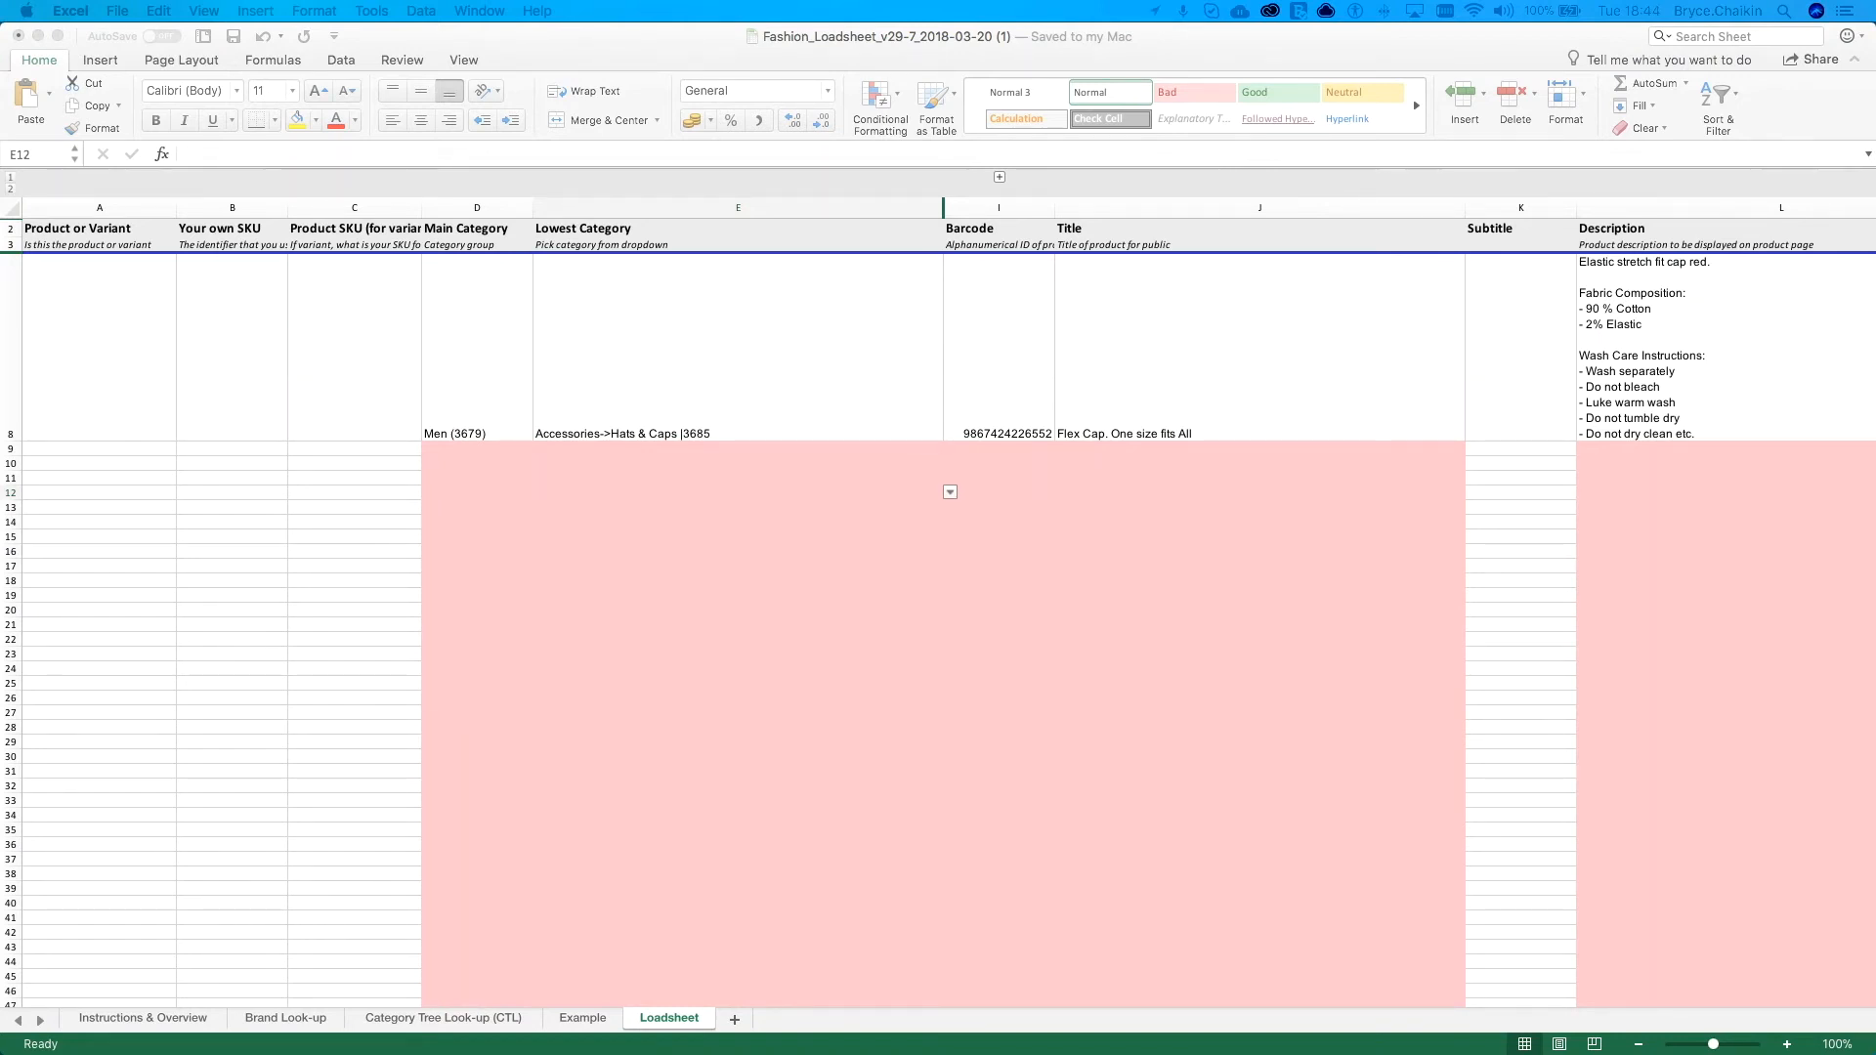
left_click(11, 350)
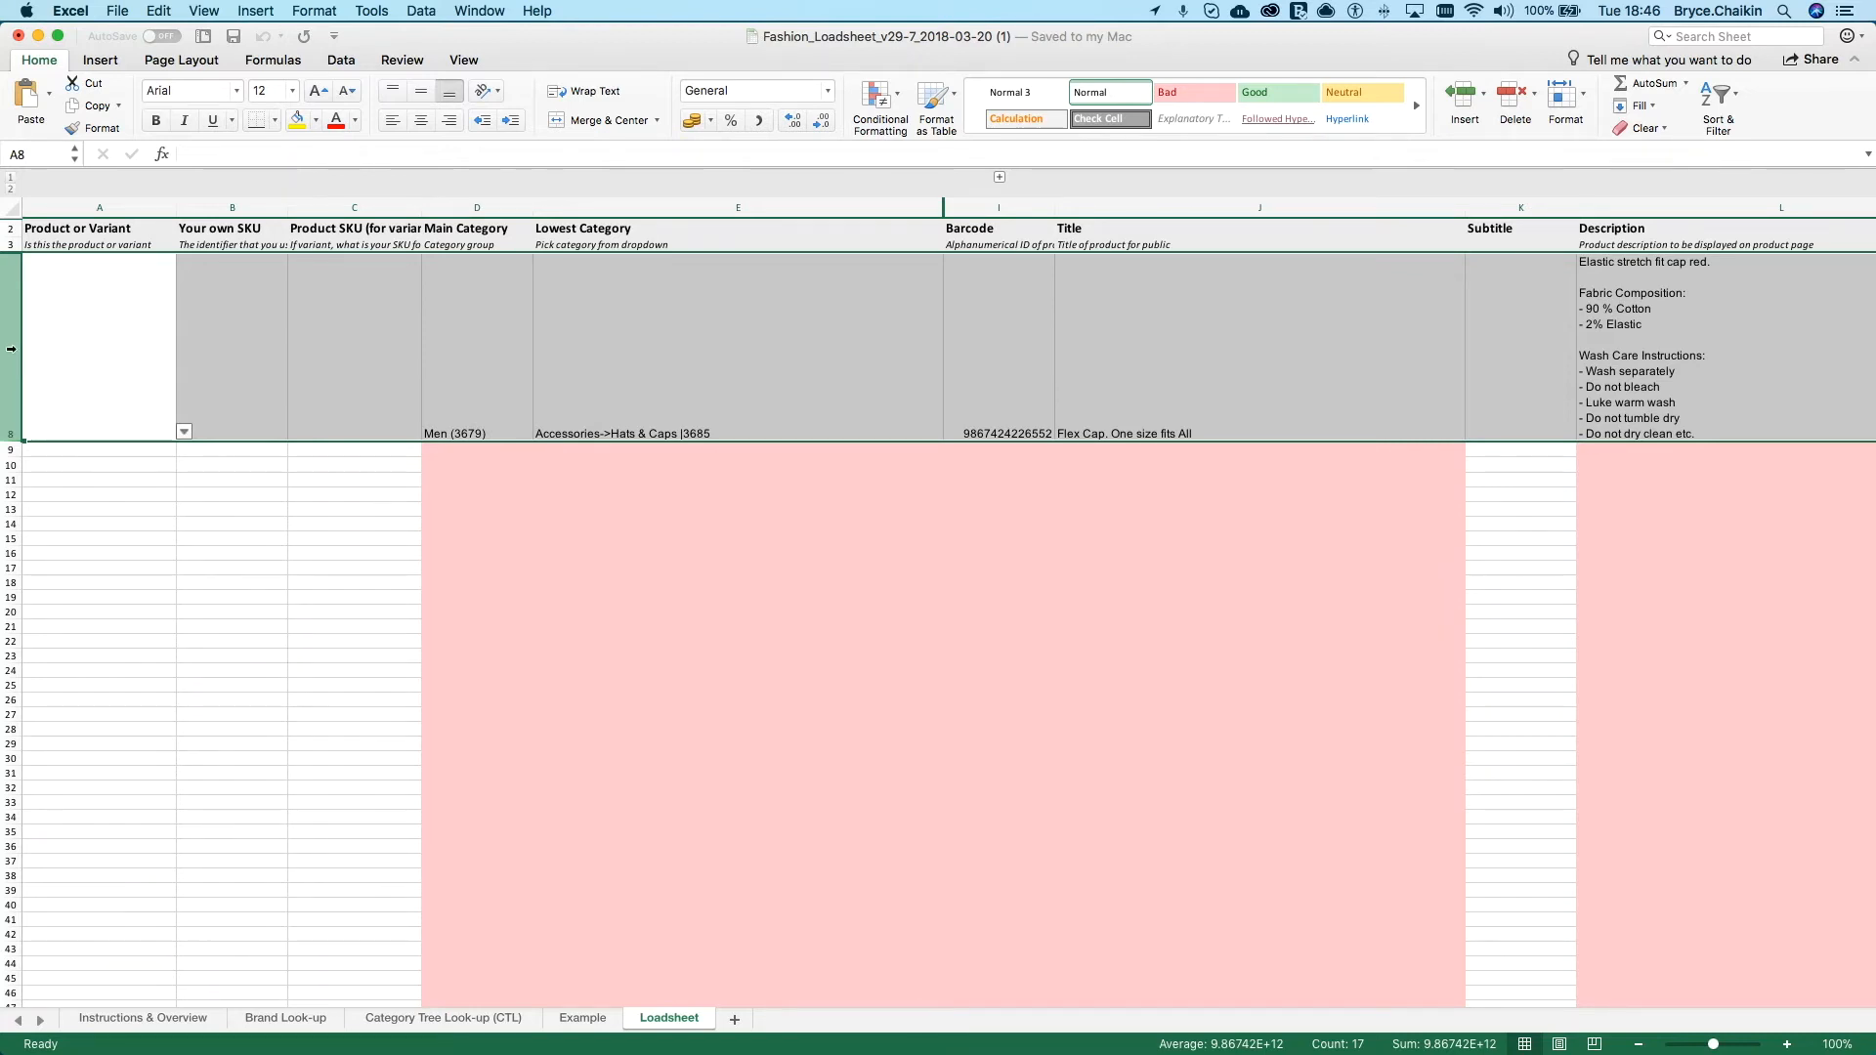
left_click(87, 353)
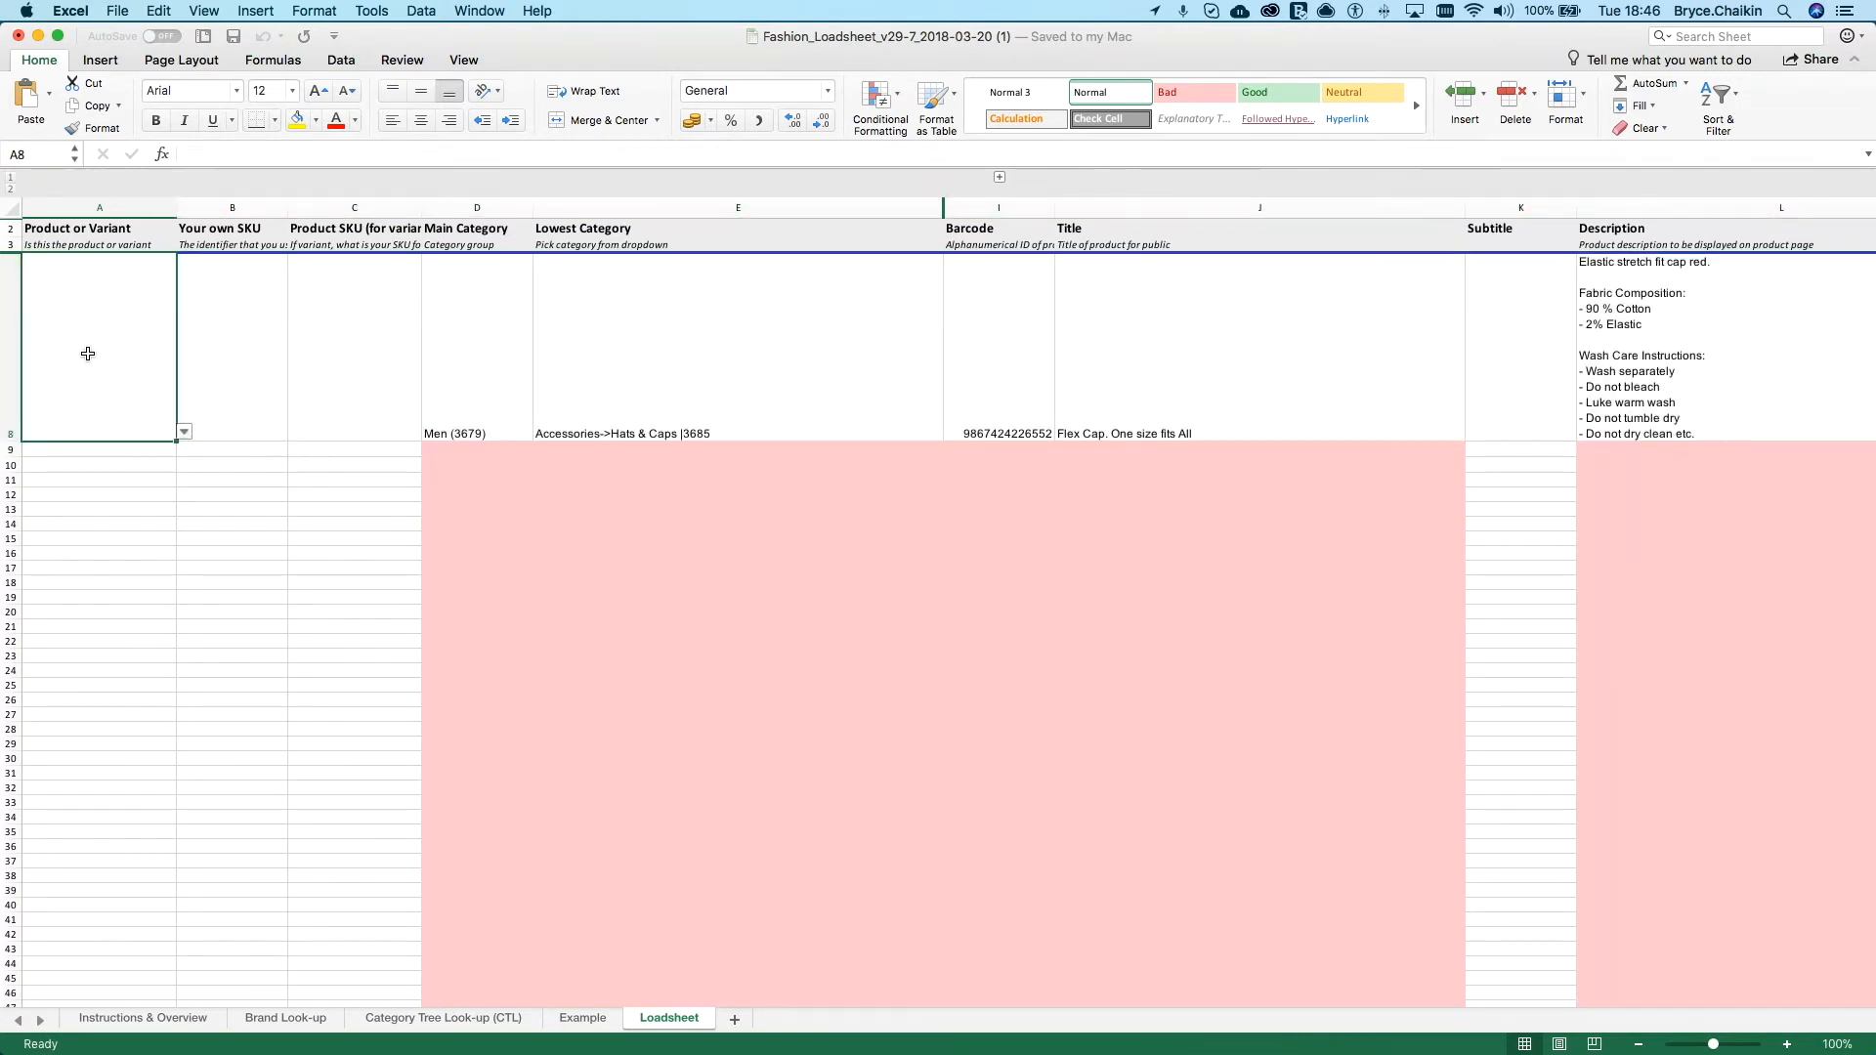
left_click(182, 435)
left_click(64, 447)
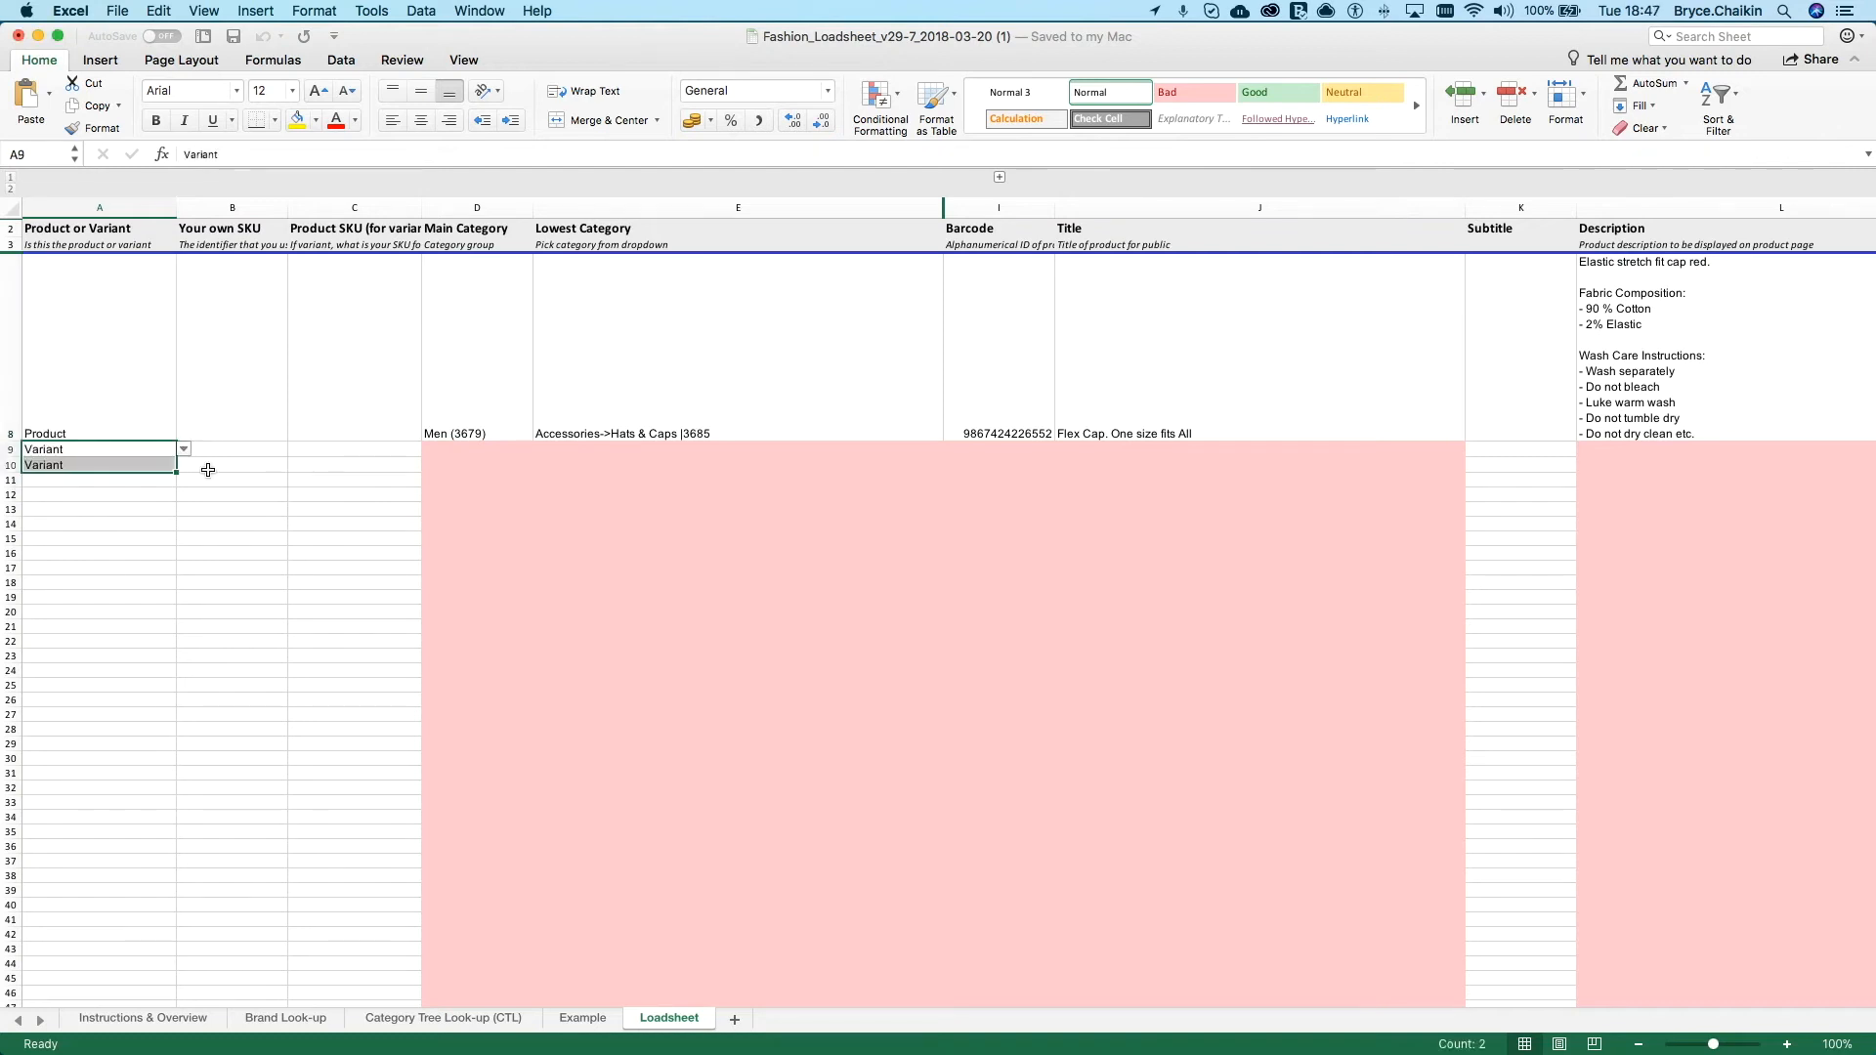
left_click(134, 393)
left_click(18, 354)
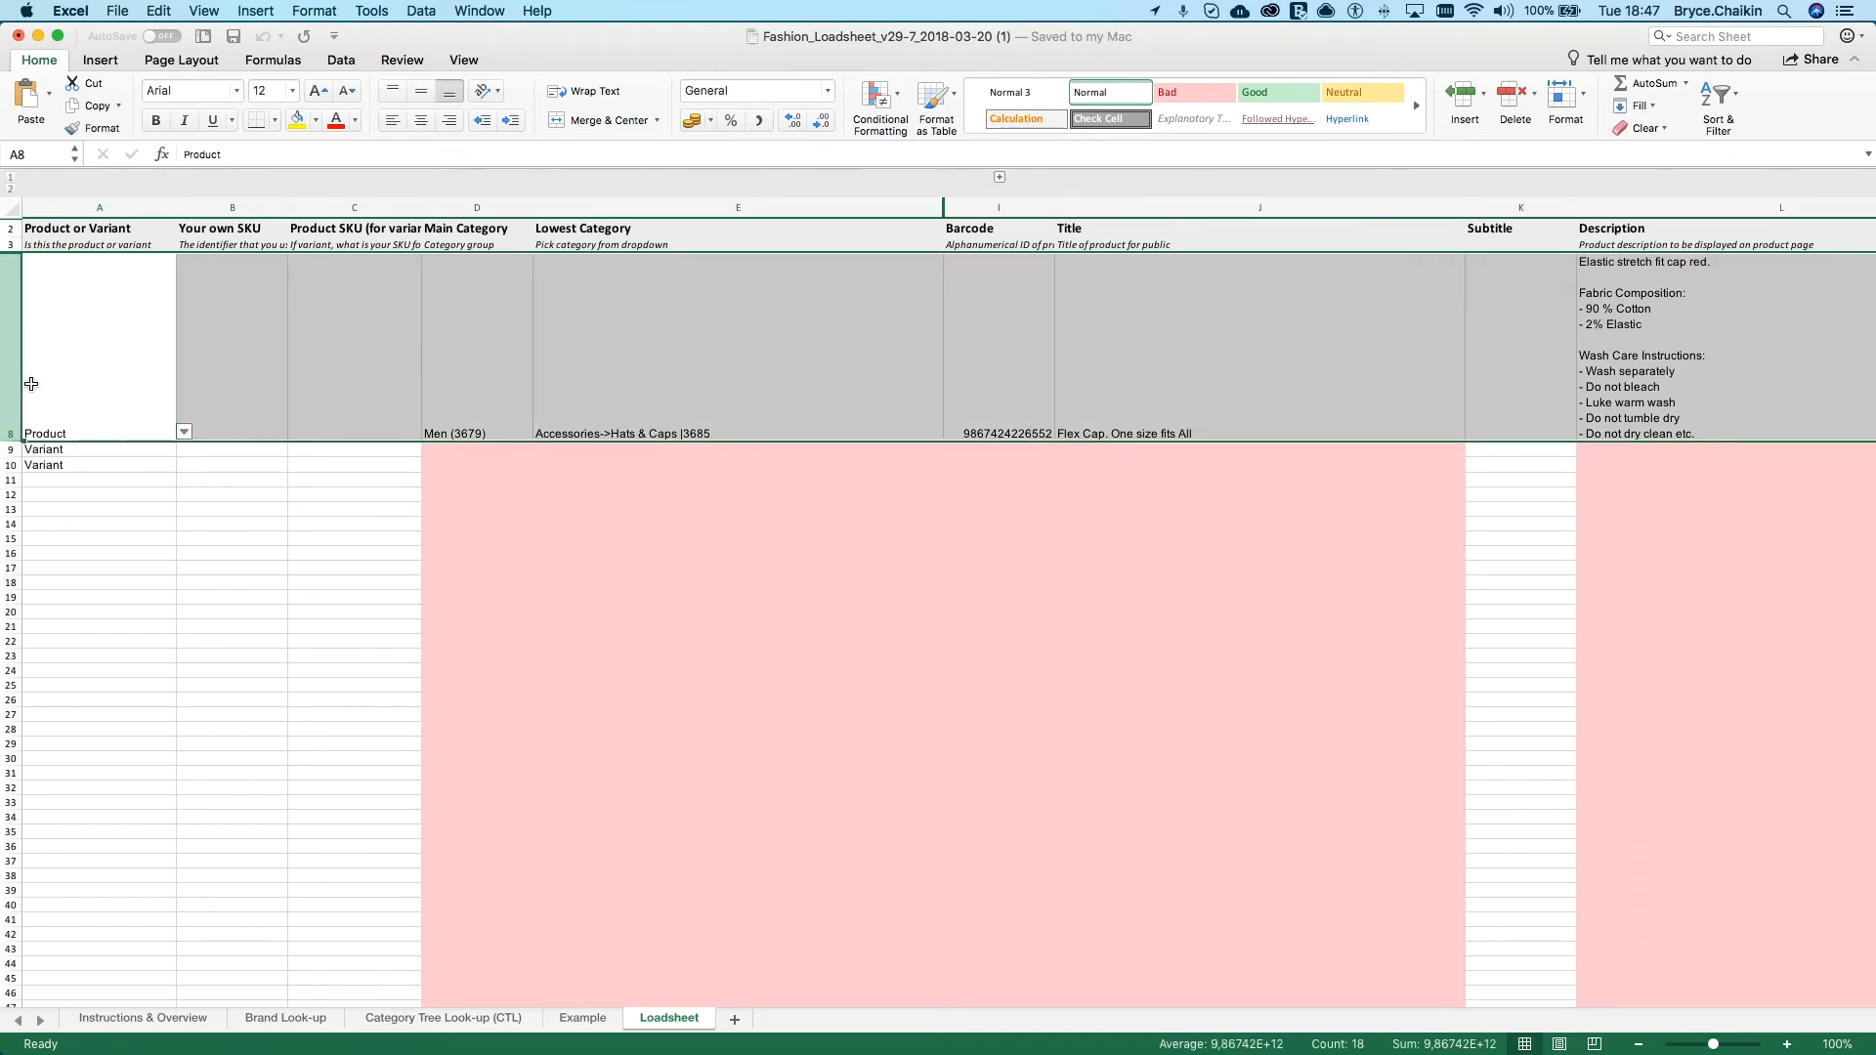
left_click_drag(76, 452, 76, 464)
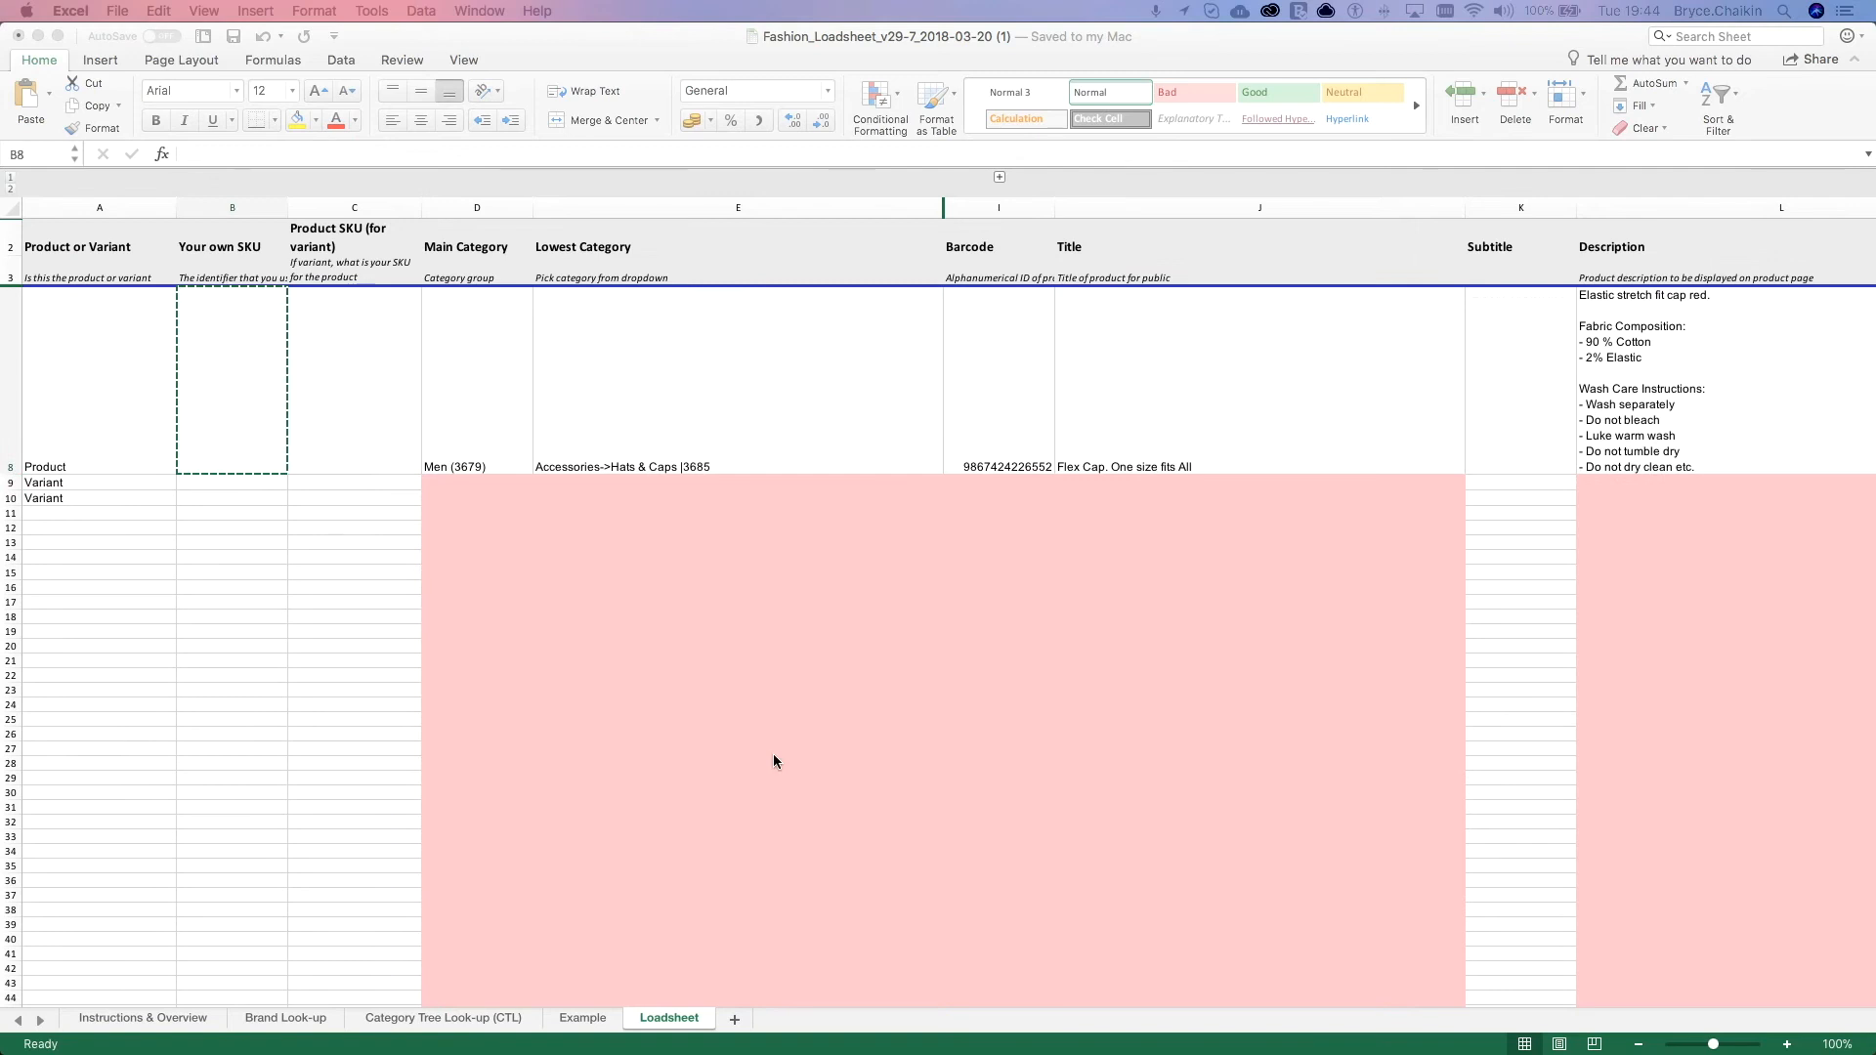
Step: Enter "capproduct" as the Your own SKU value in B8 and fill it down to B10
left_click(223, 207)
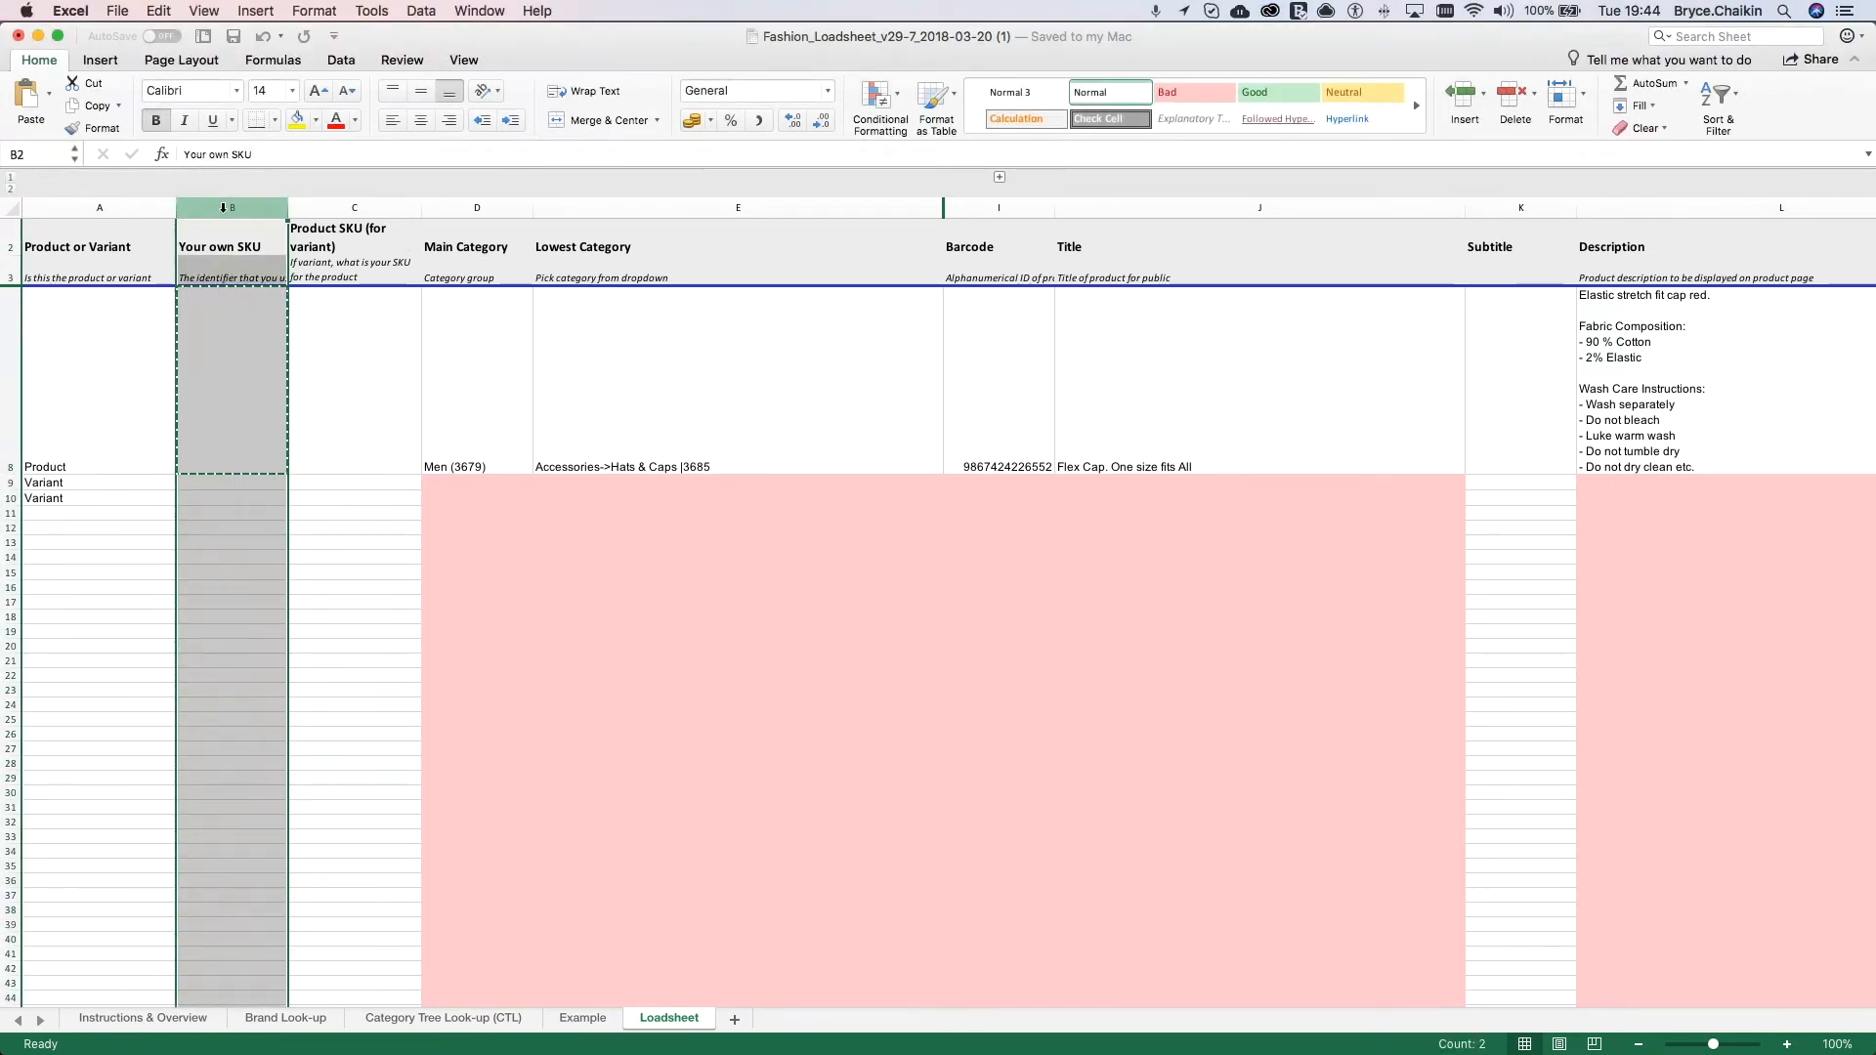
left_click(239, 410)
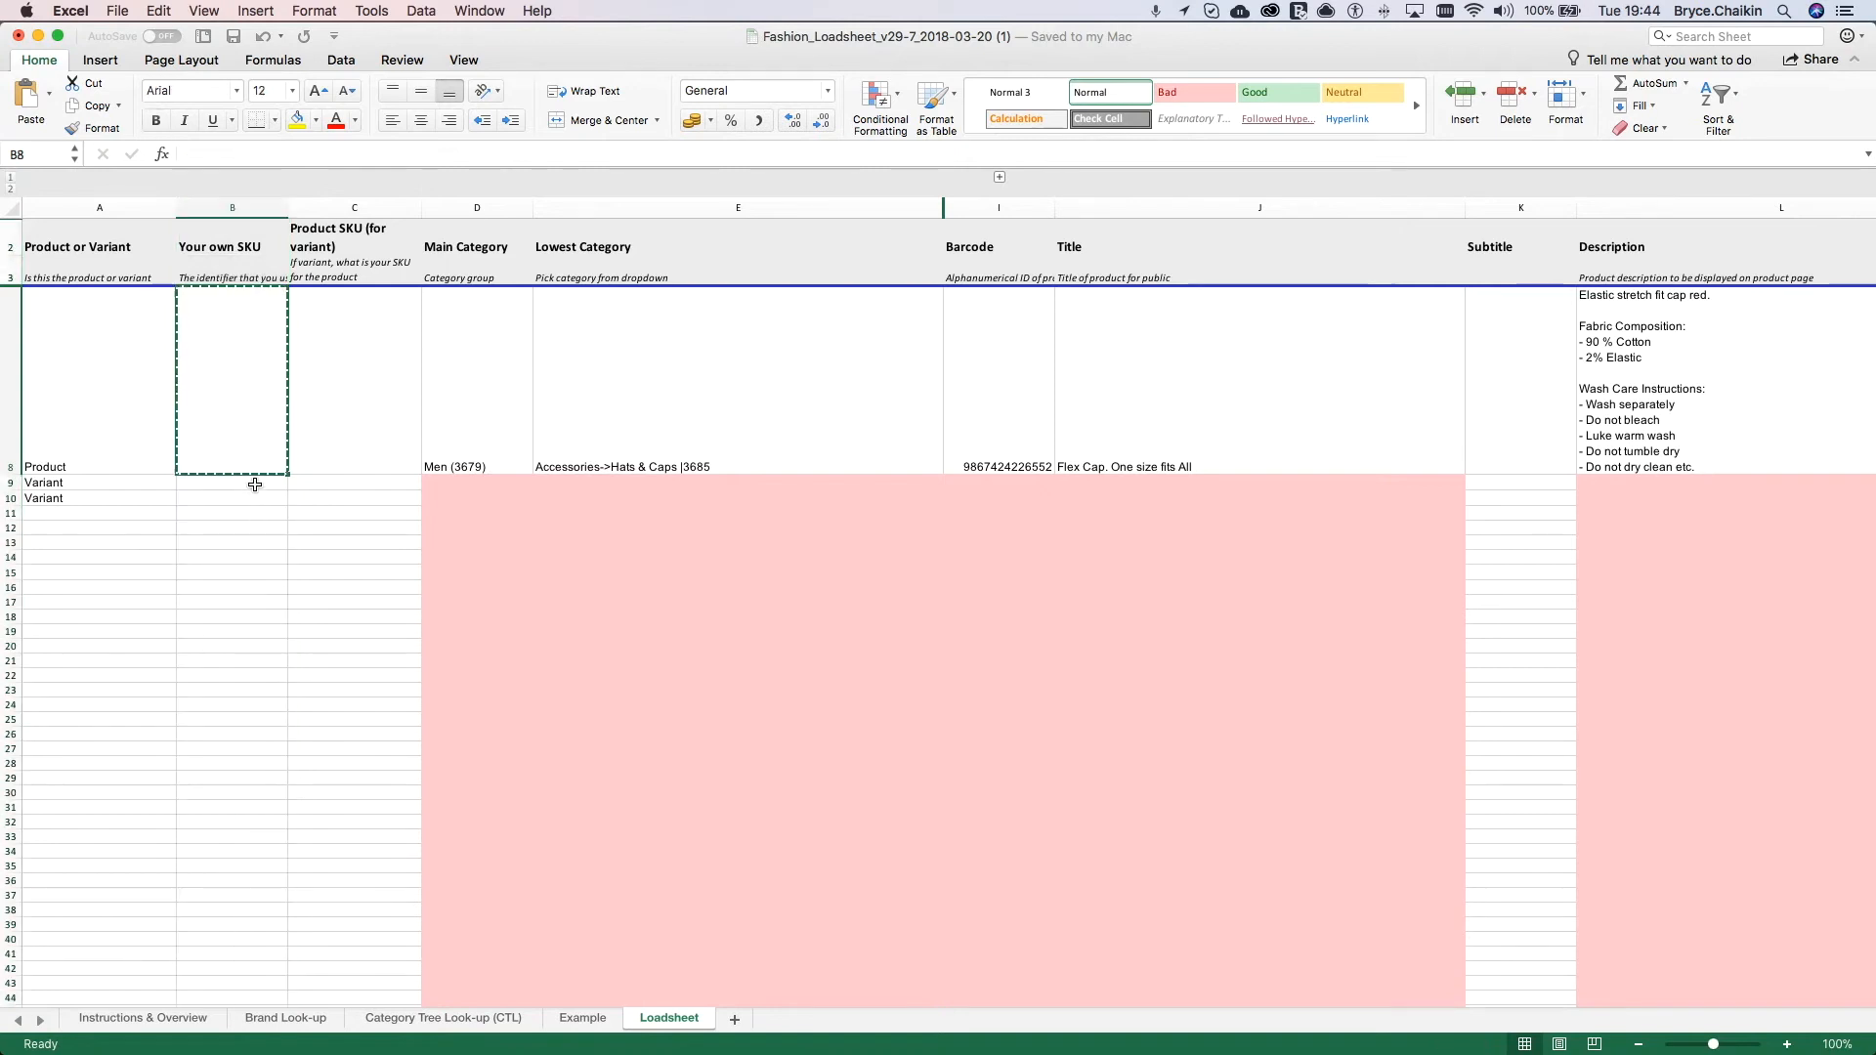
left_click(254, 485)
left_click(221, 397)
type("cap")
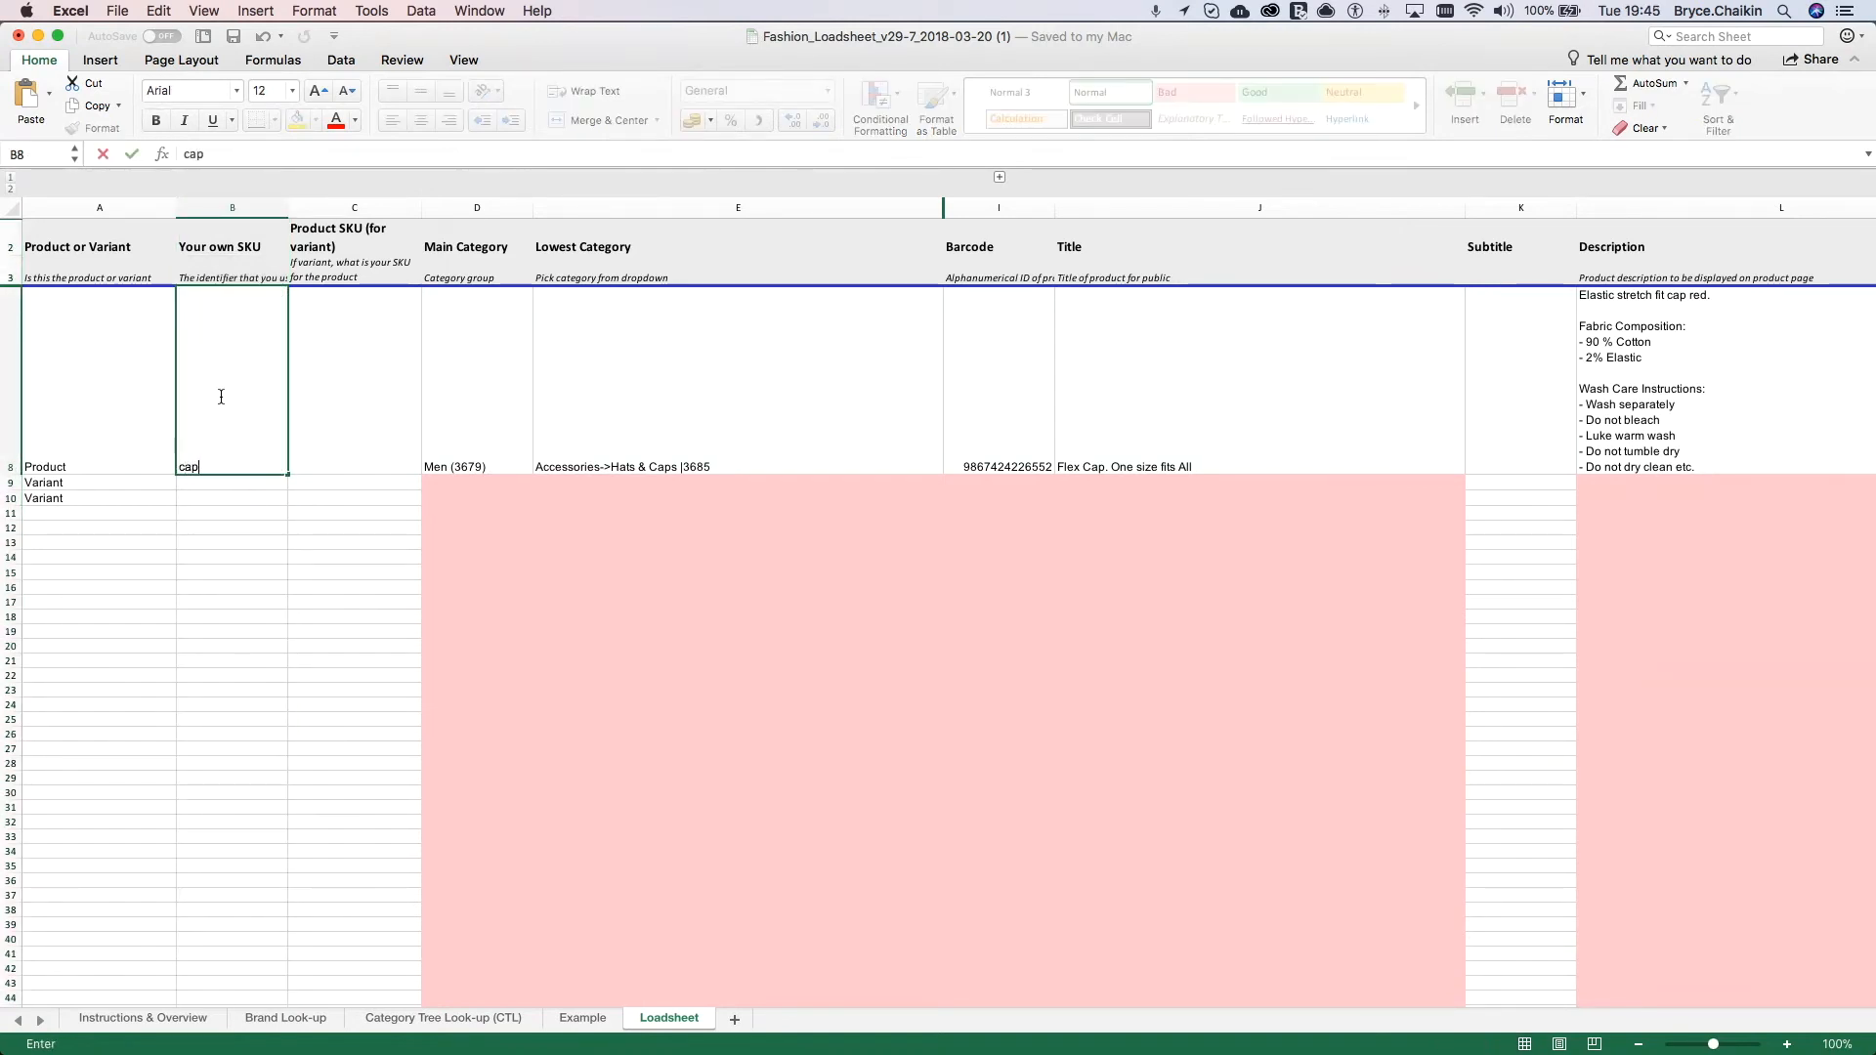
type("product")
left_click(289, 474)
left_click_drag(290, 474, 288, 502)
Step: Extend the variant SKUs to "capproductsmall" in B9 and "capproductmedium" in B10
left_click(256, 489)
double_click(256, 484)
type("small")
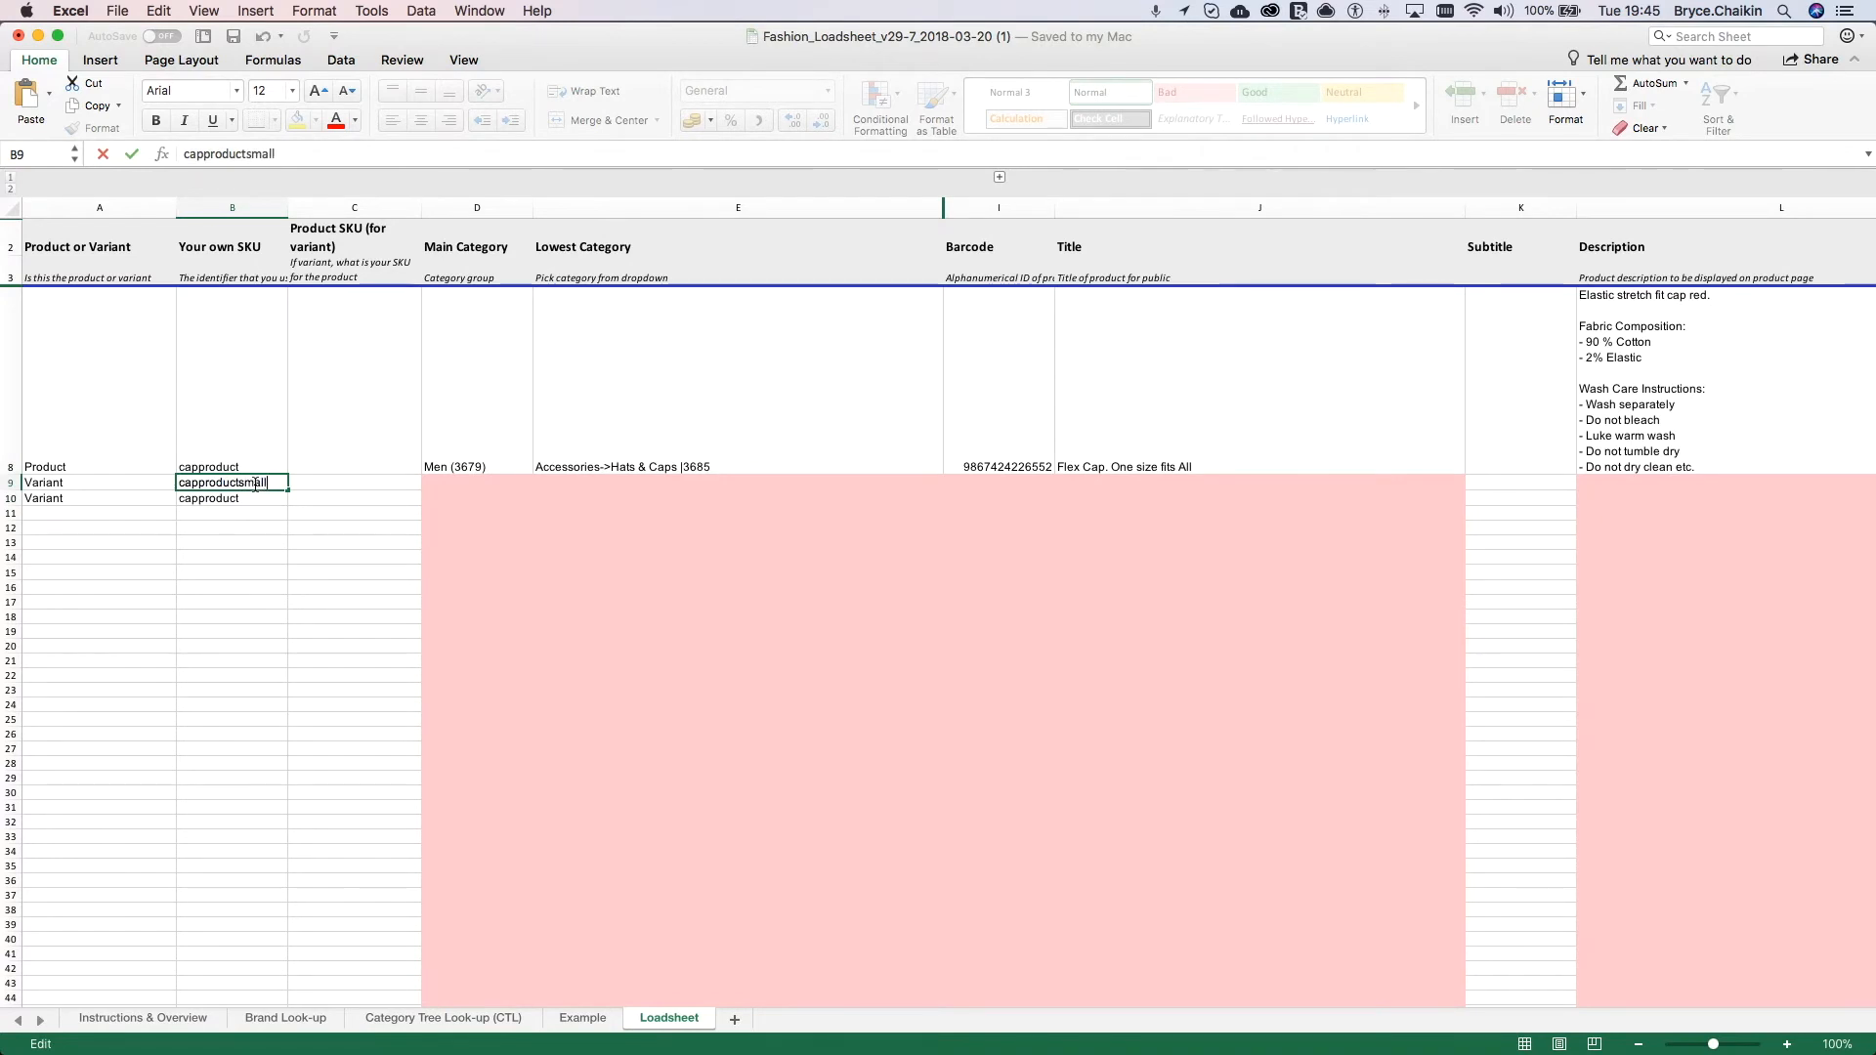
left_click(256, 499)
double_click(256, 499)
type("medium")
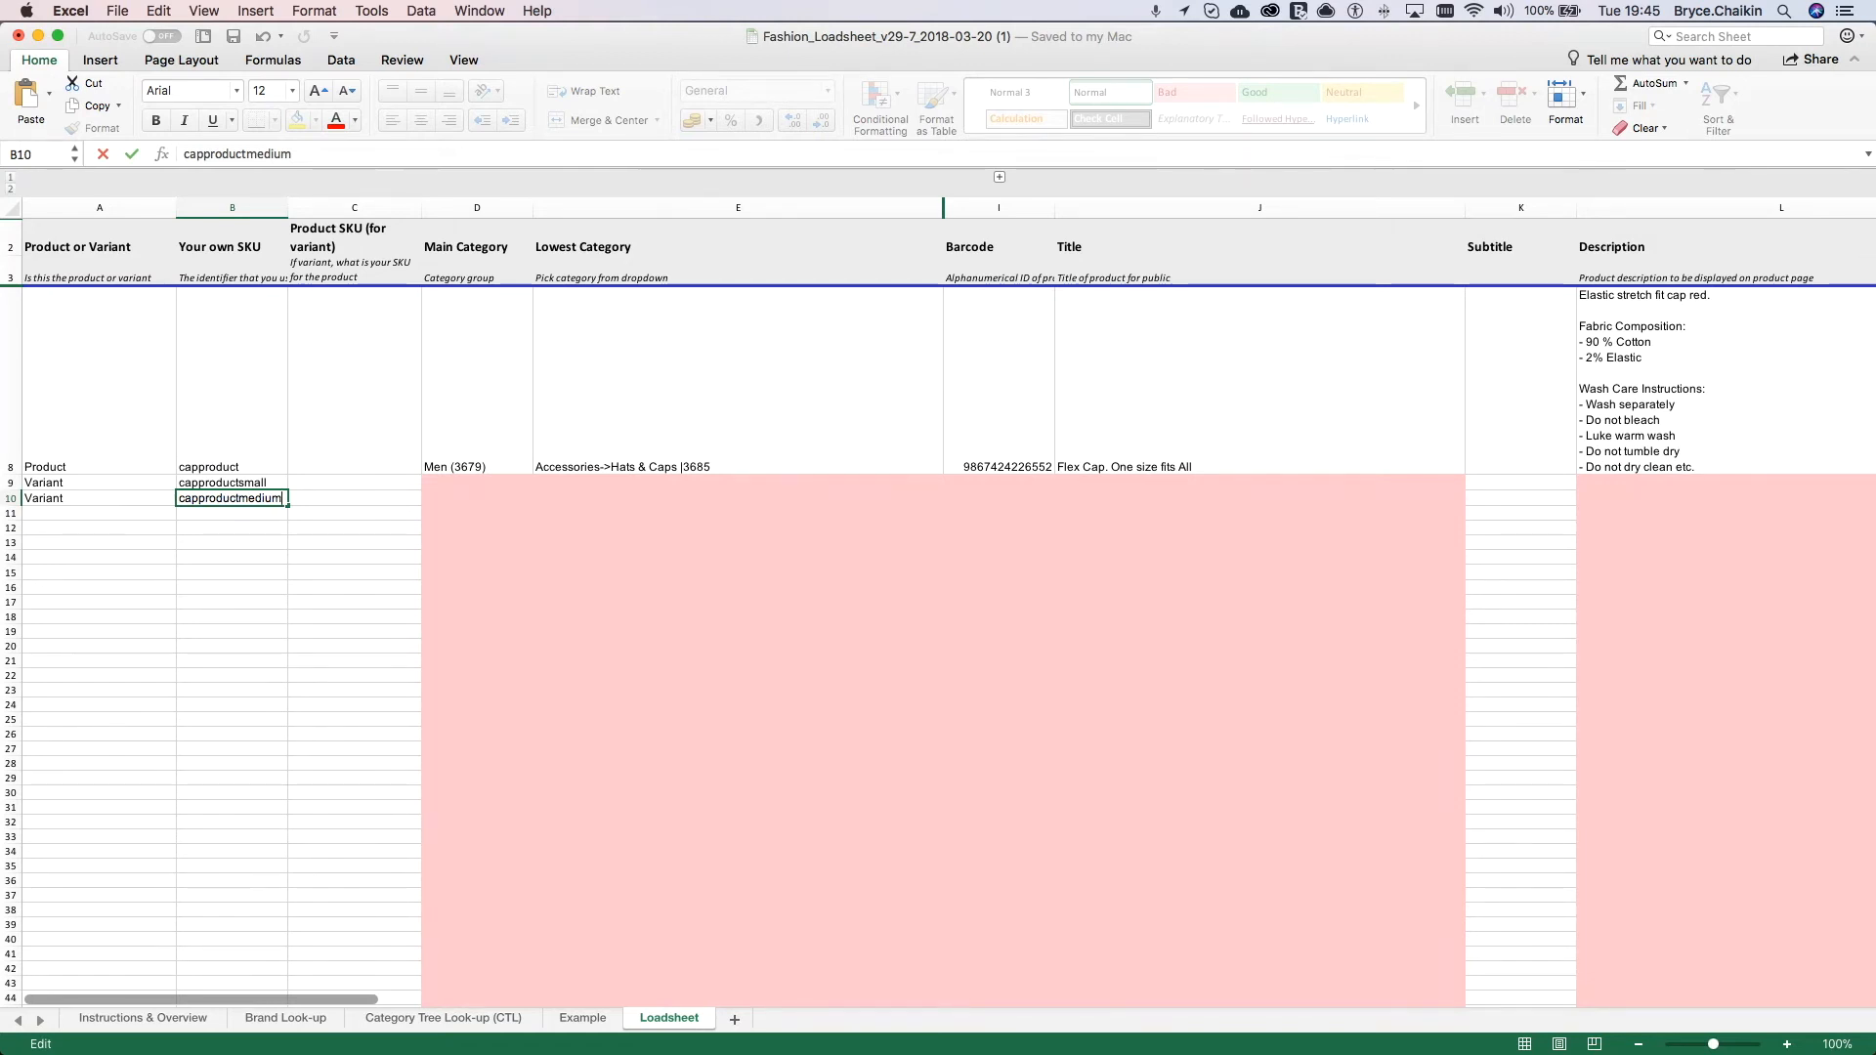
Step: Copy the parent SKU from B8 into the Product SKU (for variant) cells C9 and C10
left_click(246, 403)
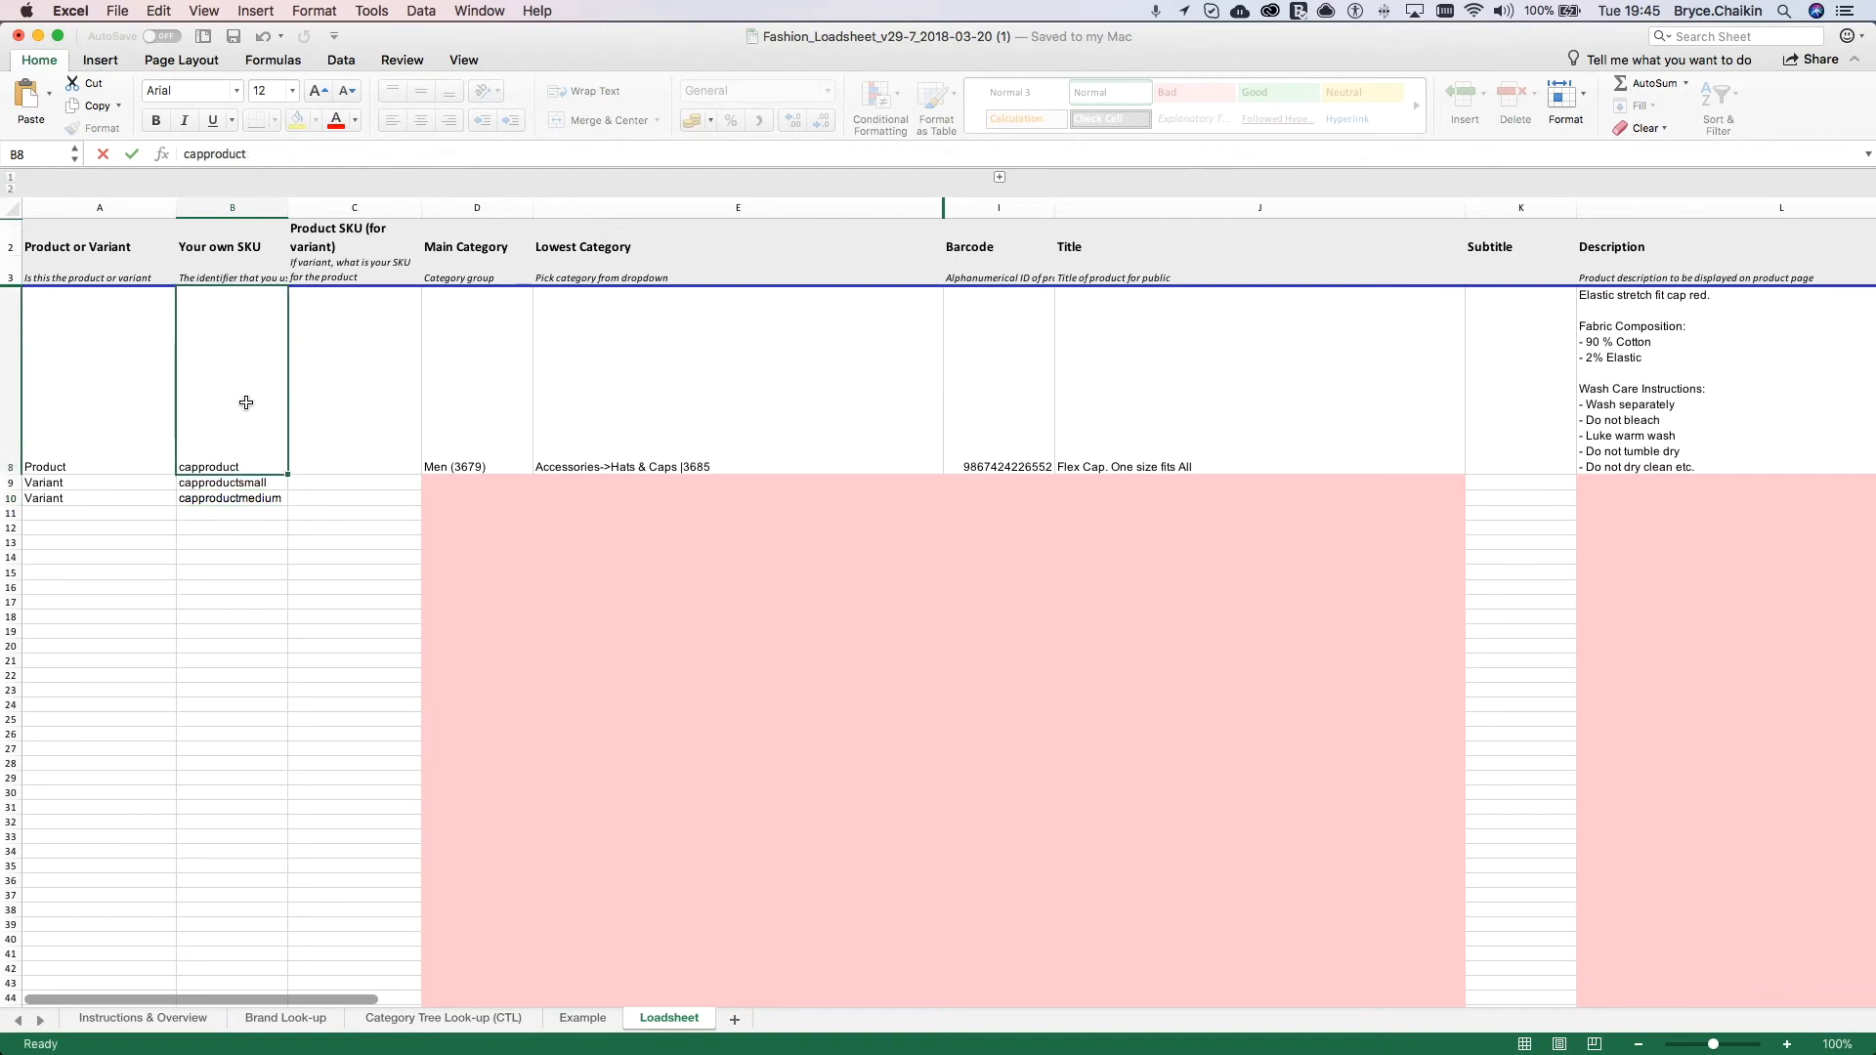
key("super+c")
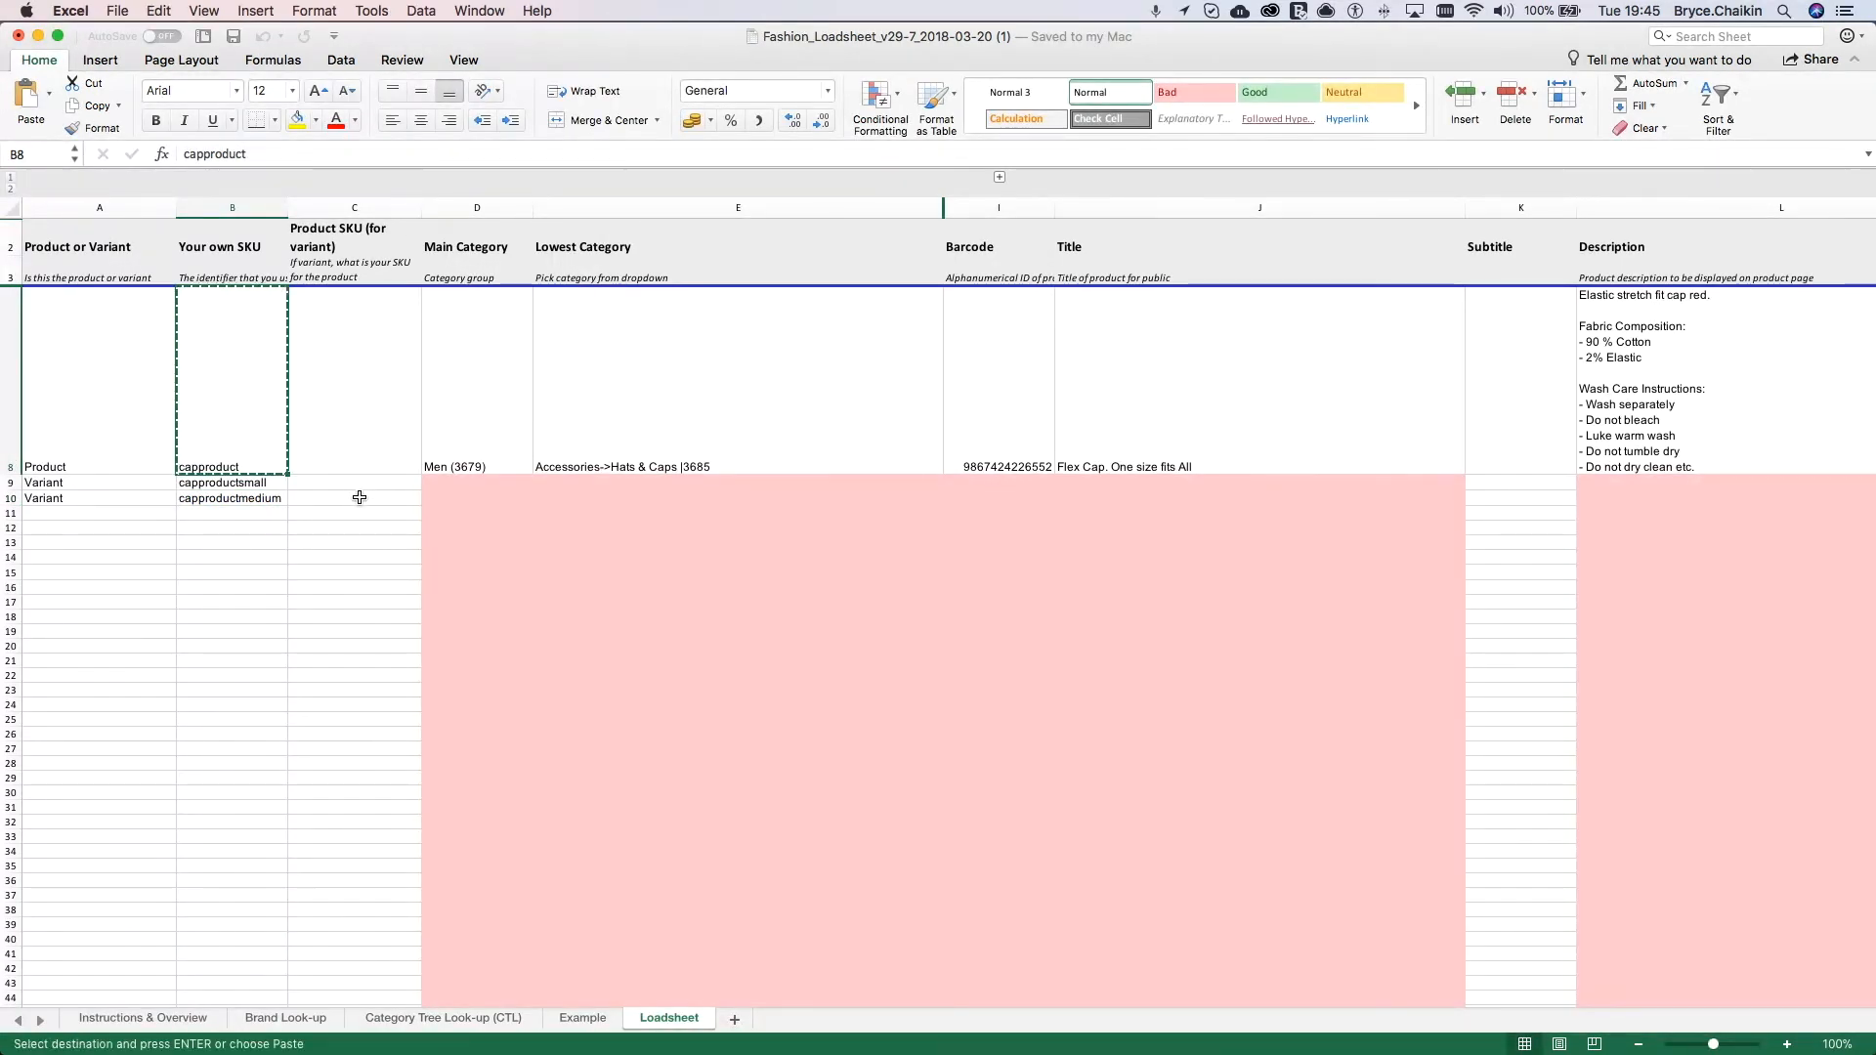
left_click_drag(360, 483, 360, 498)
key("super+v")
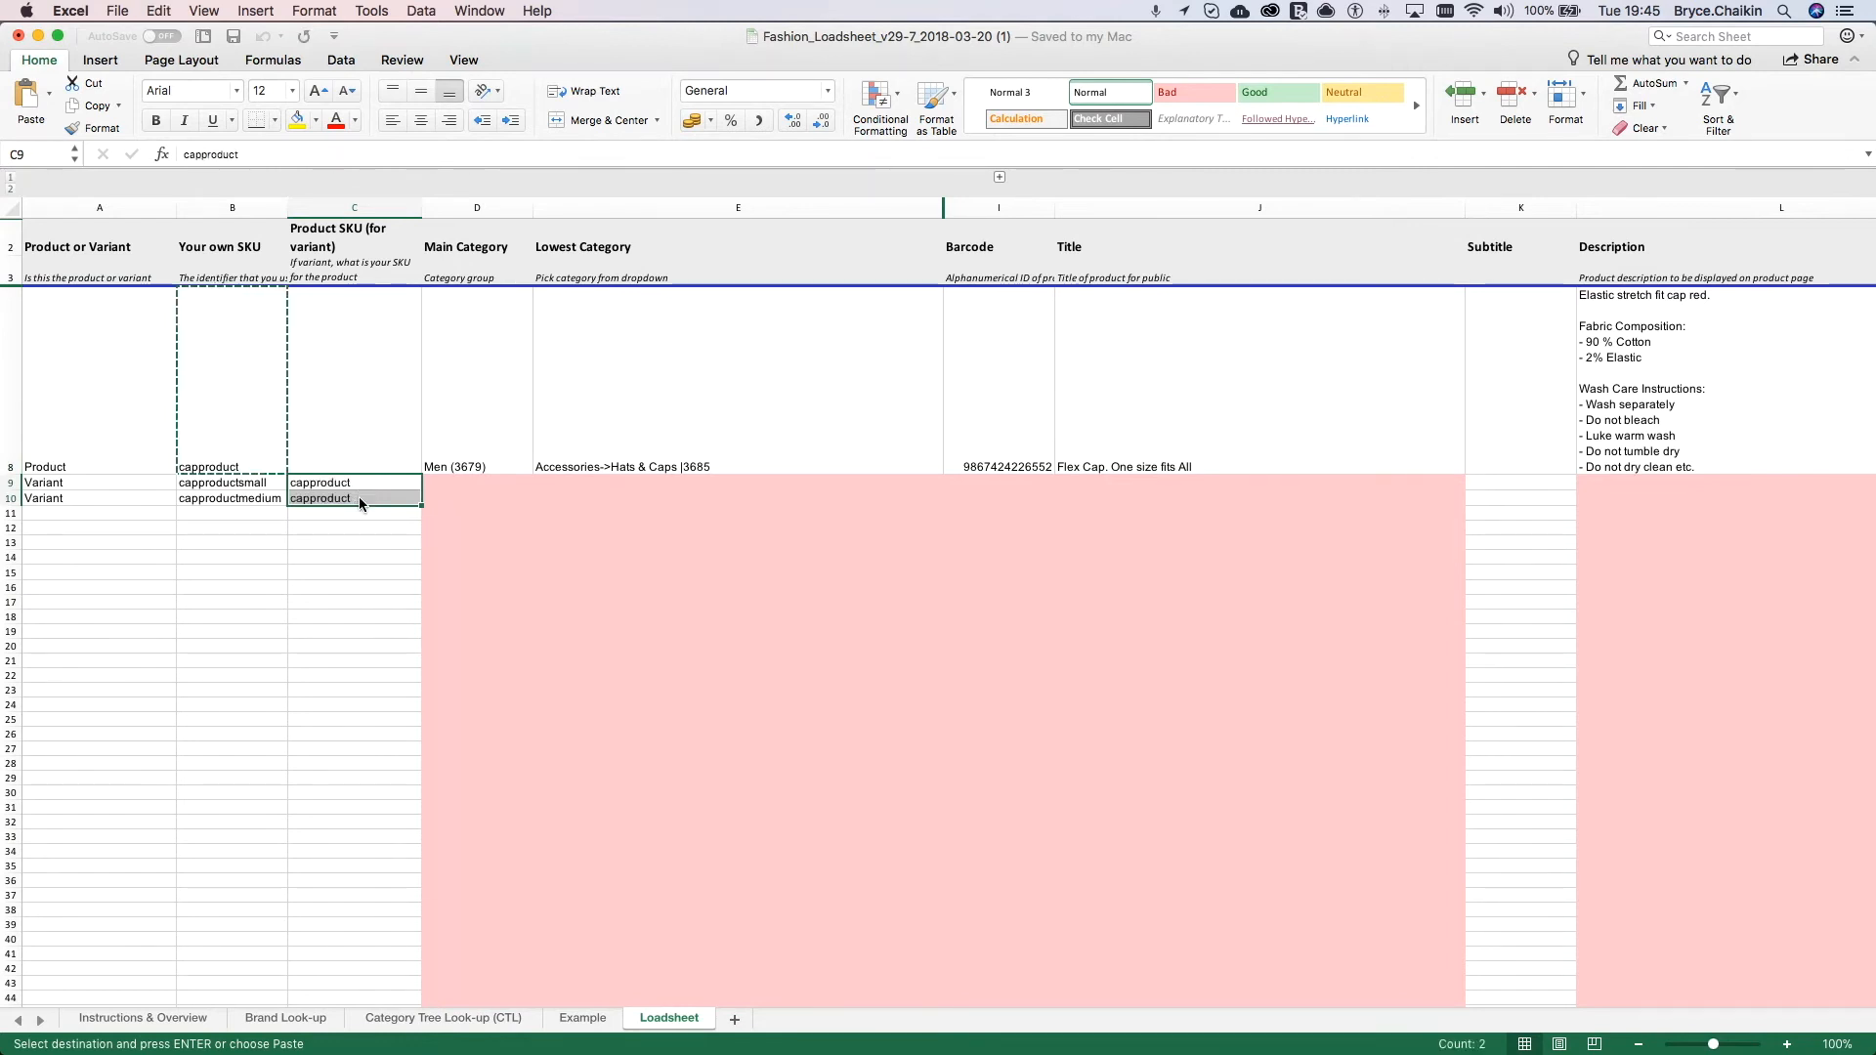
left_click(489, 369)
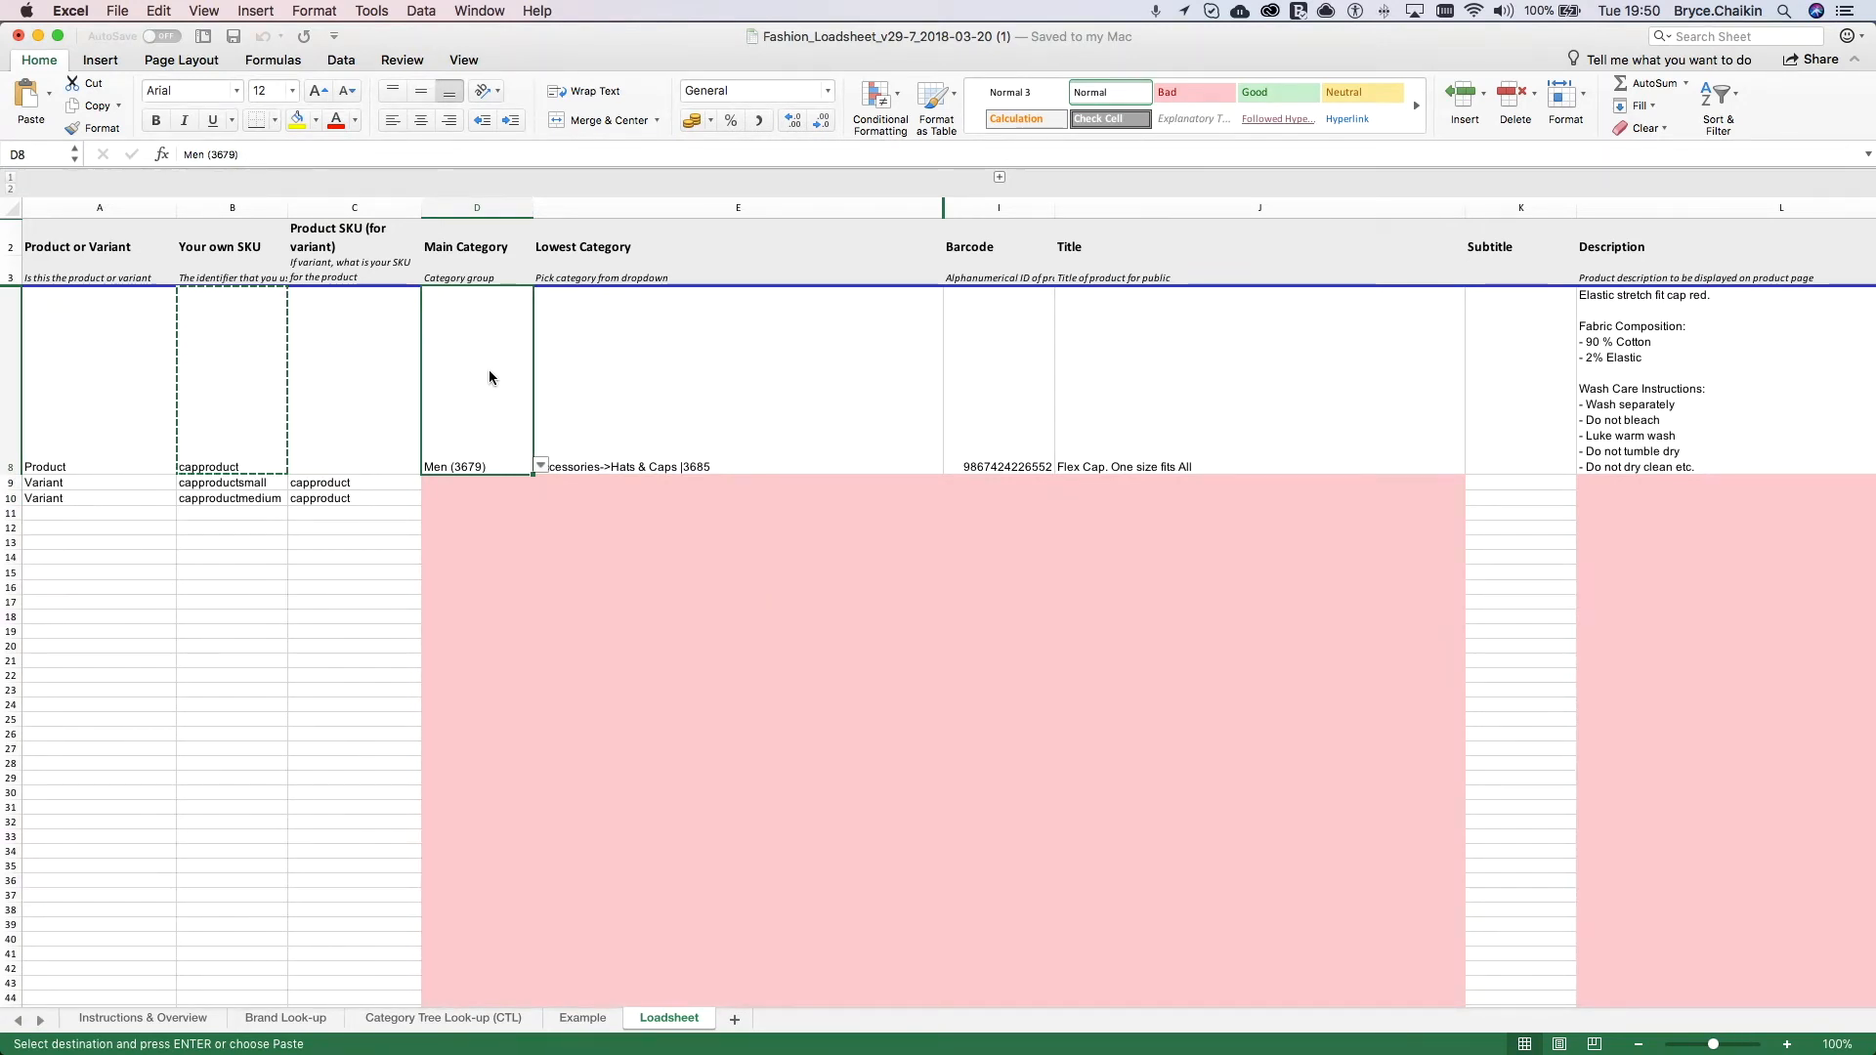
left_click(973, 365)
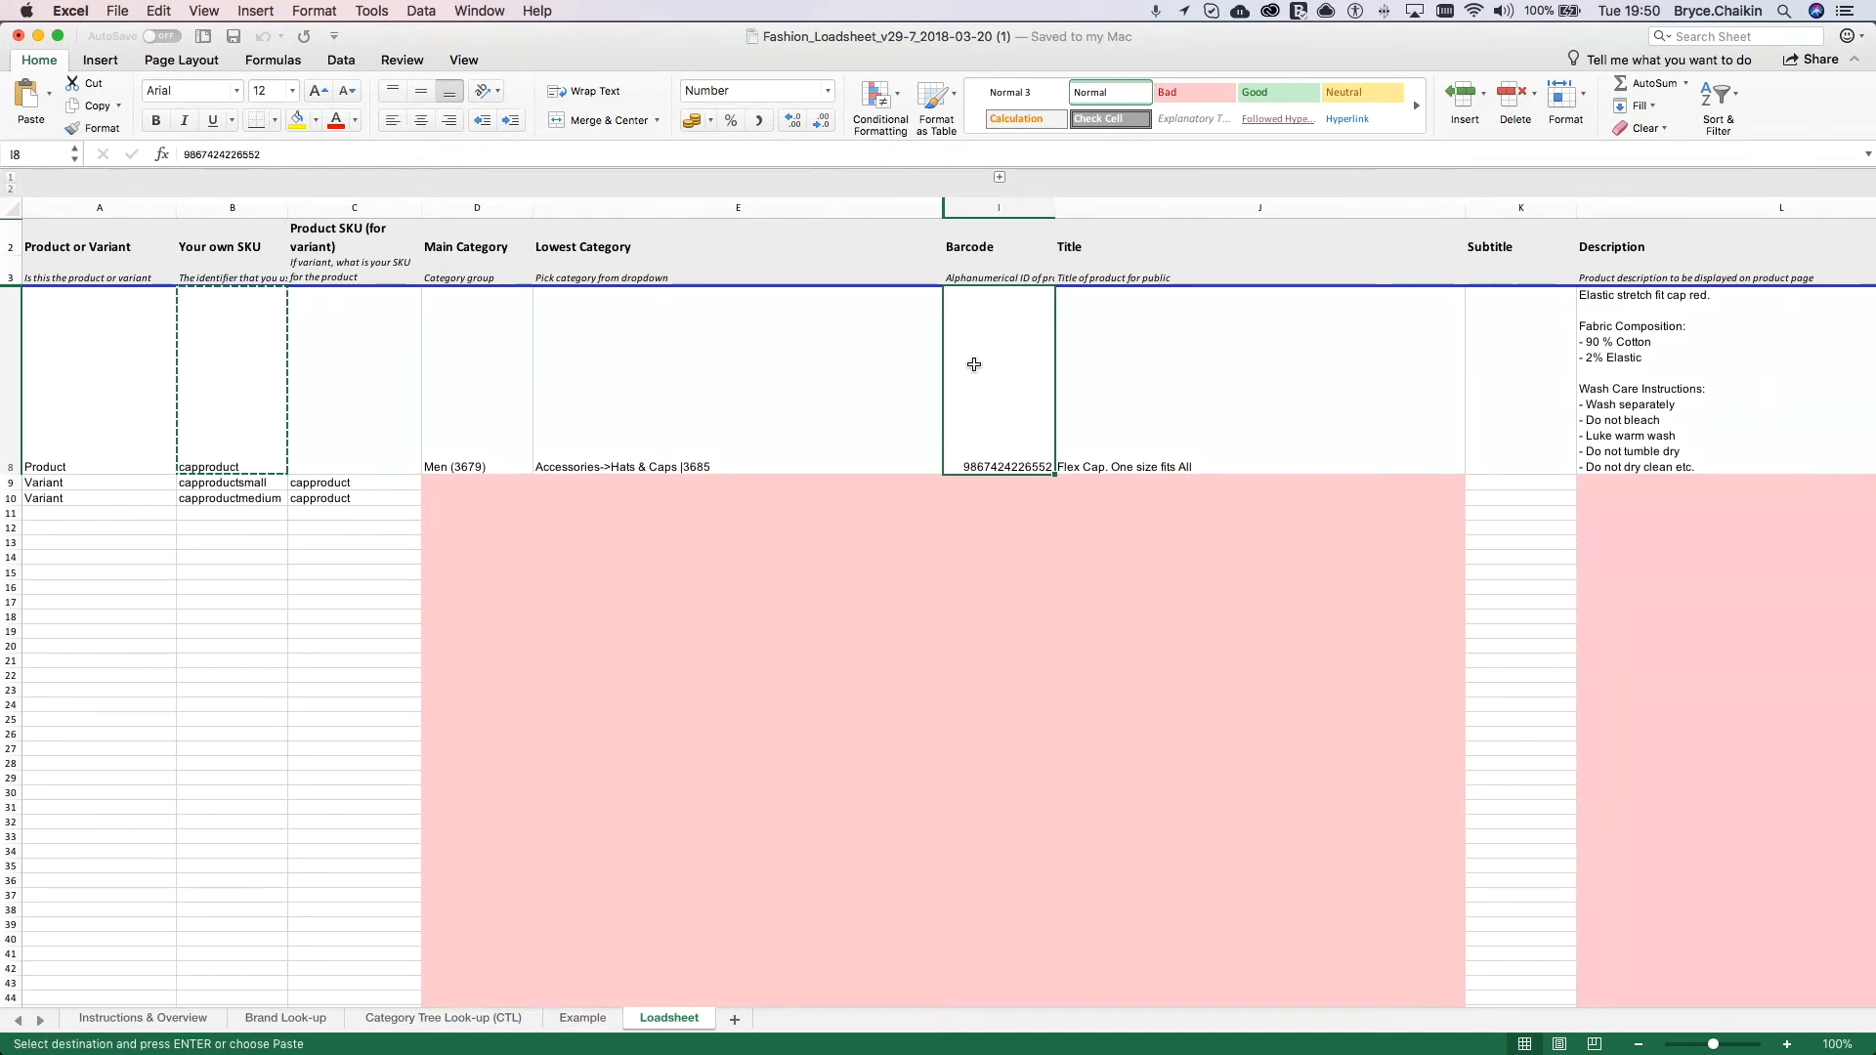
key("Delete")
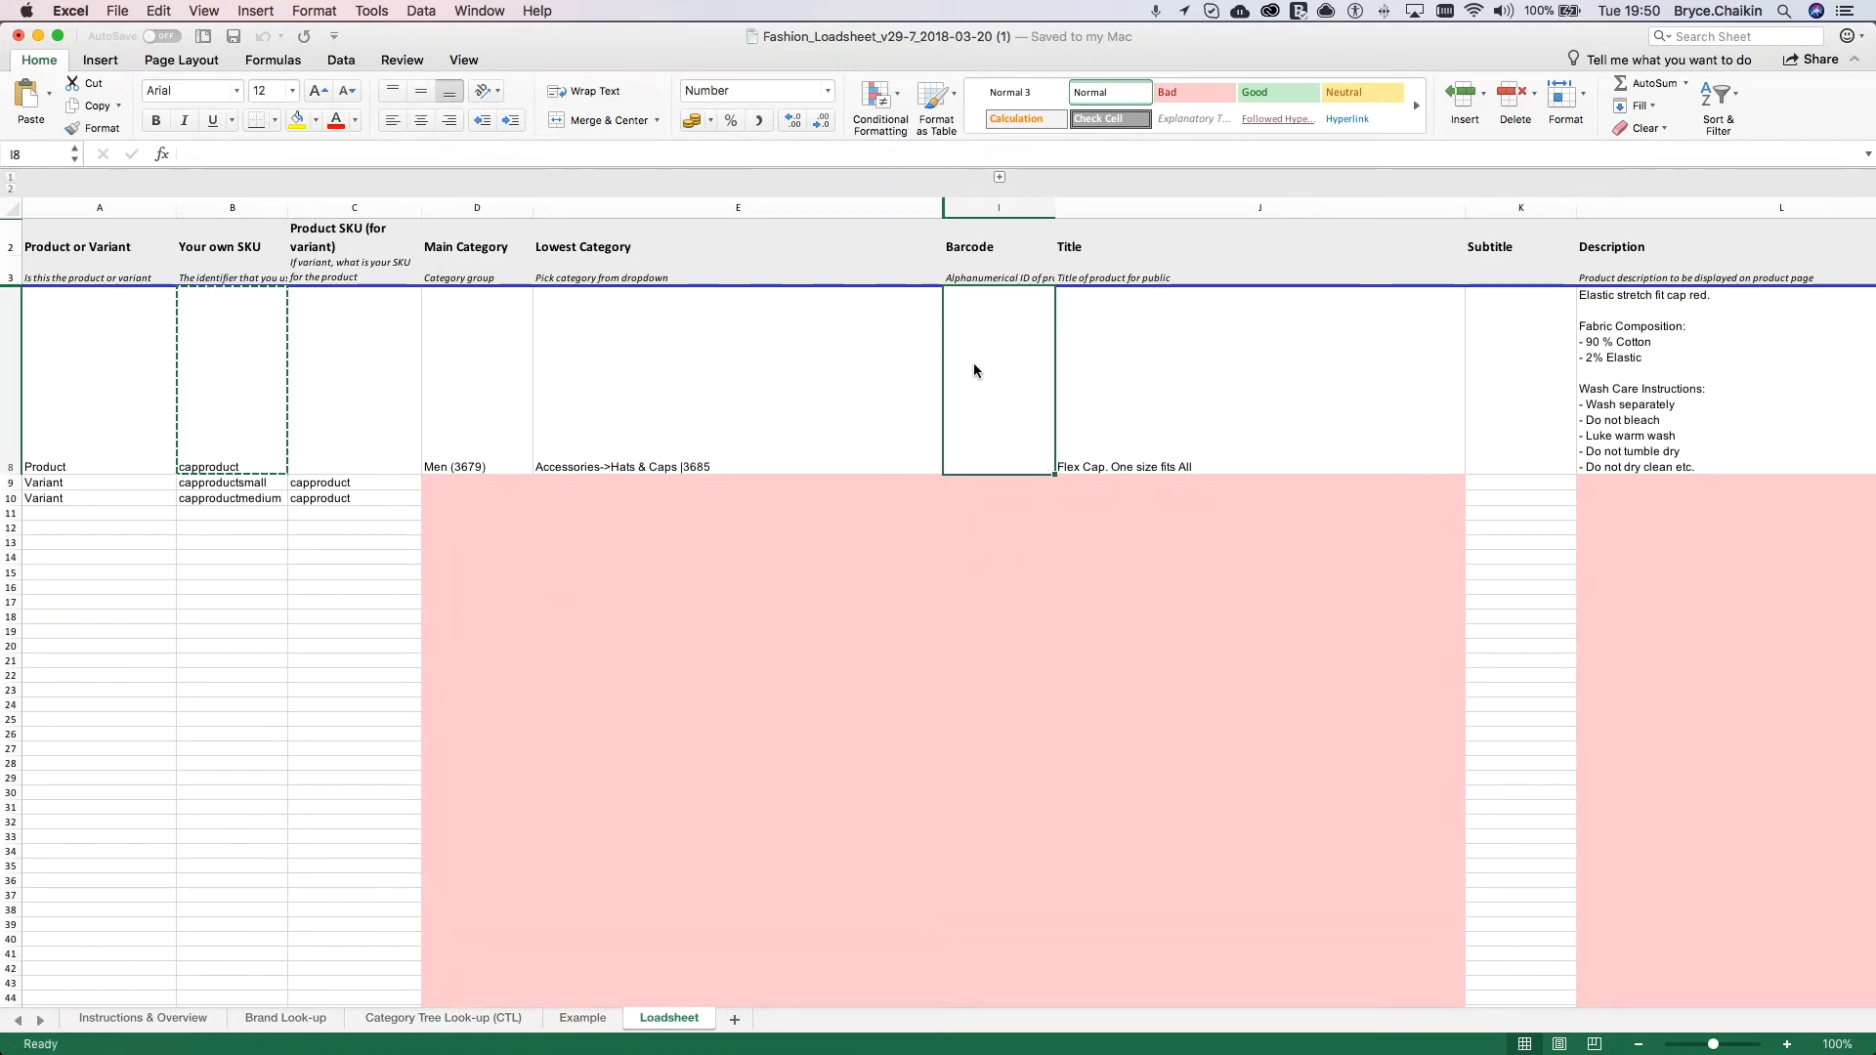
left_click(965, 488)
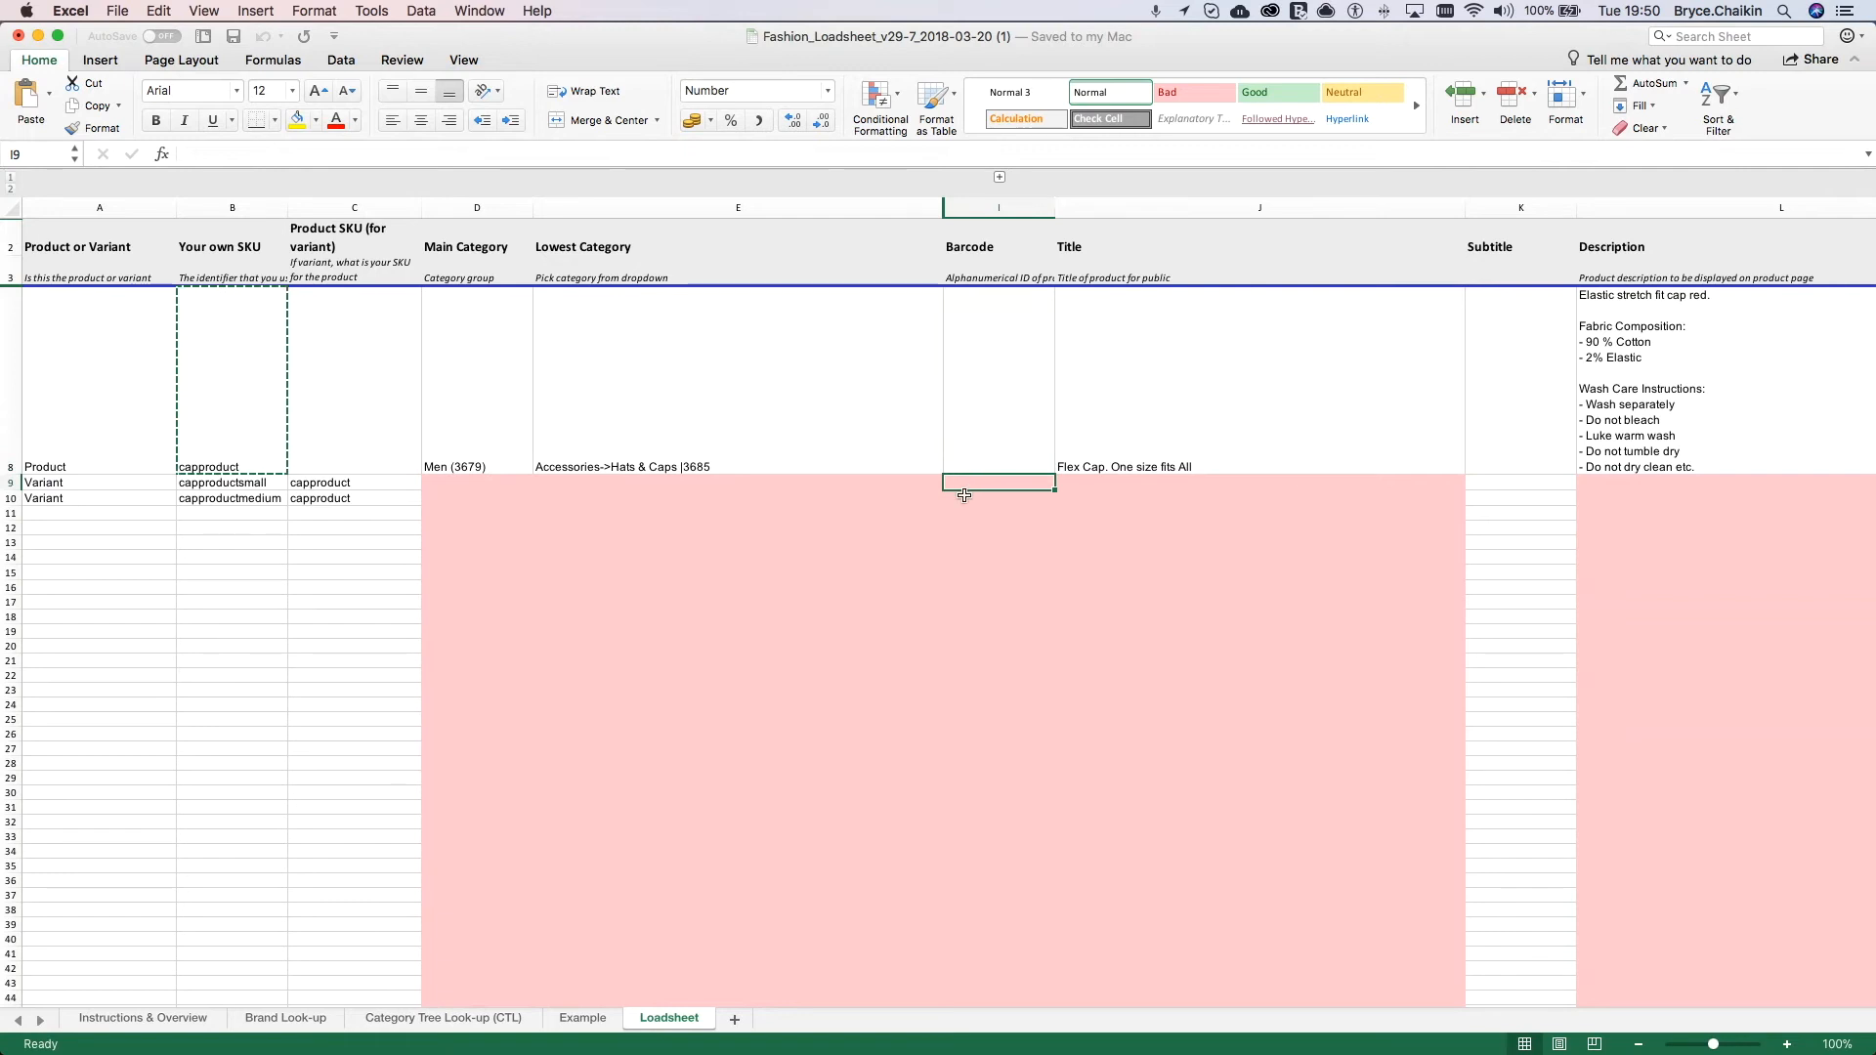
double_click(963, 486)
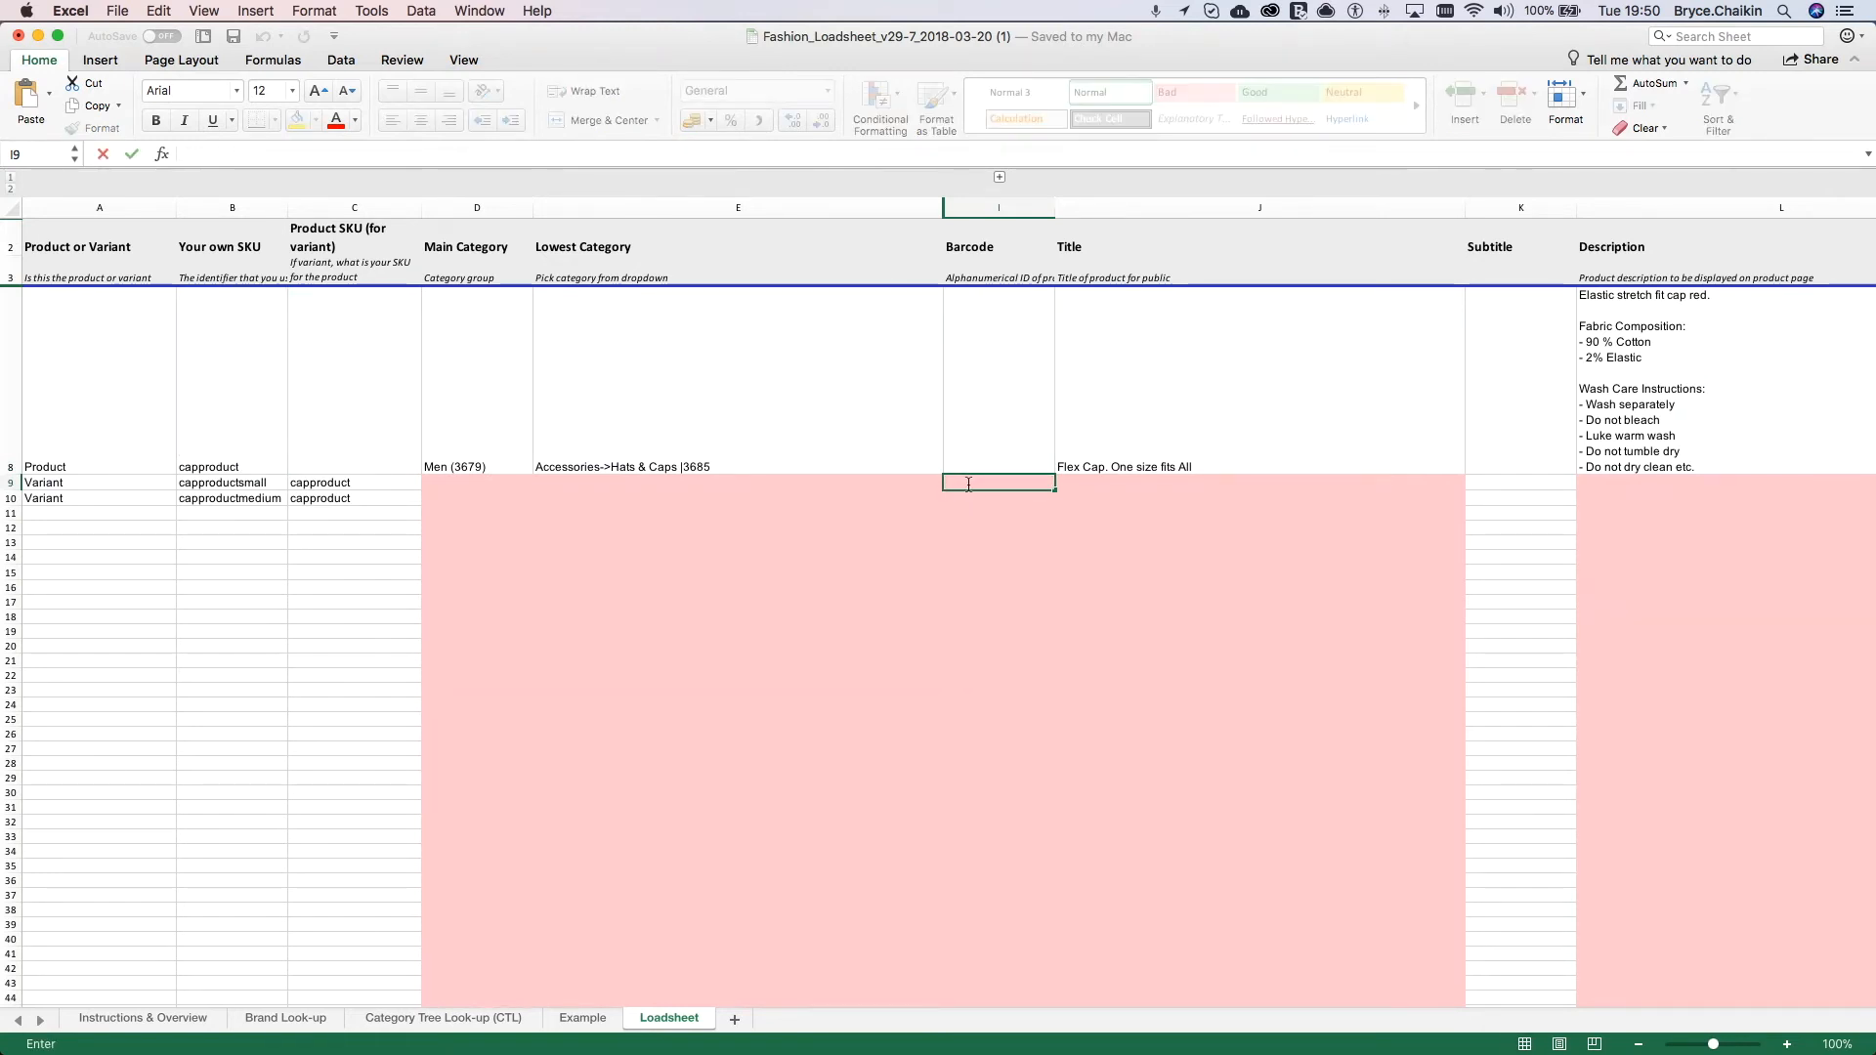
key("super+v")
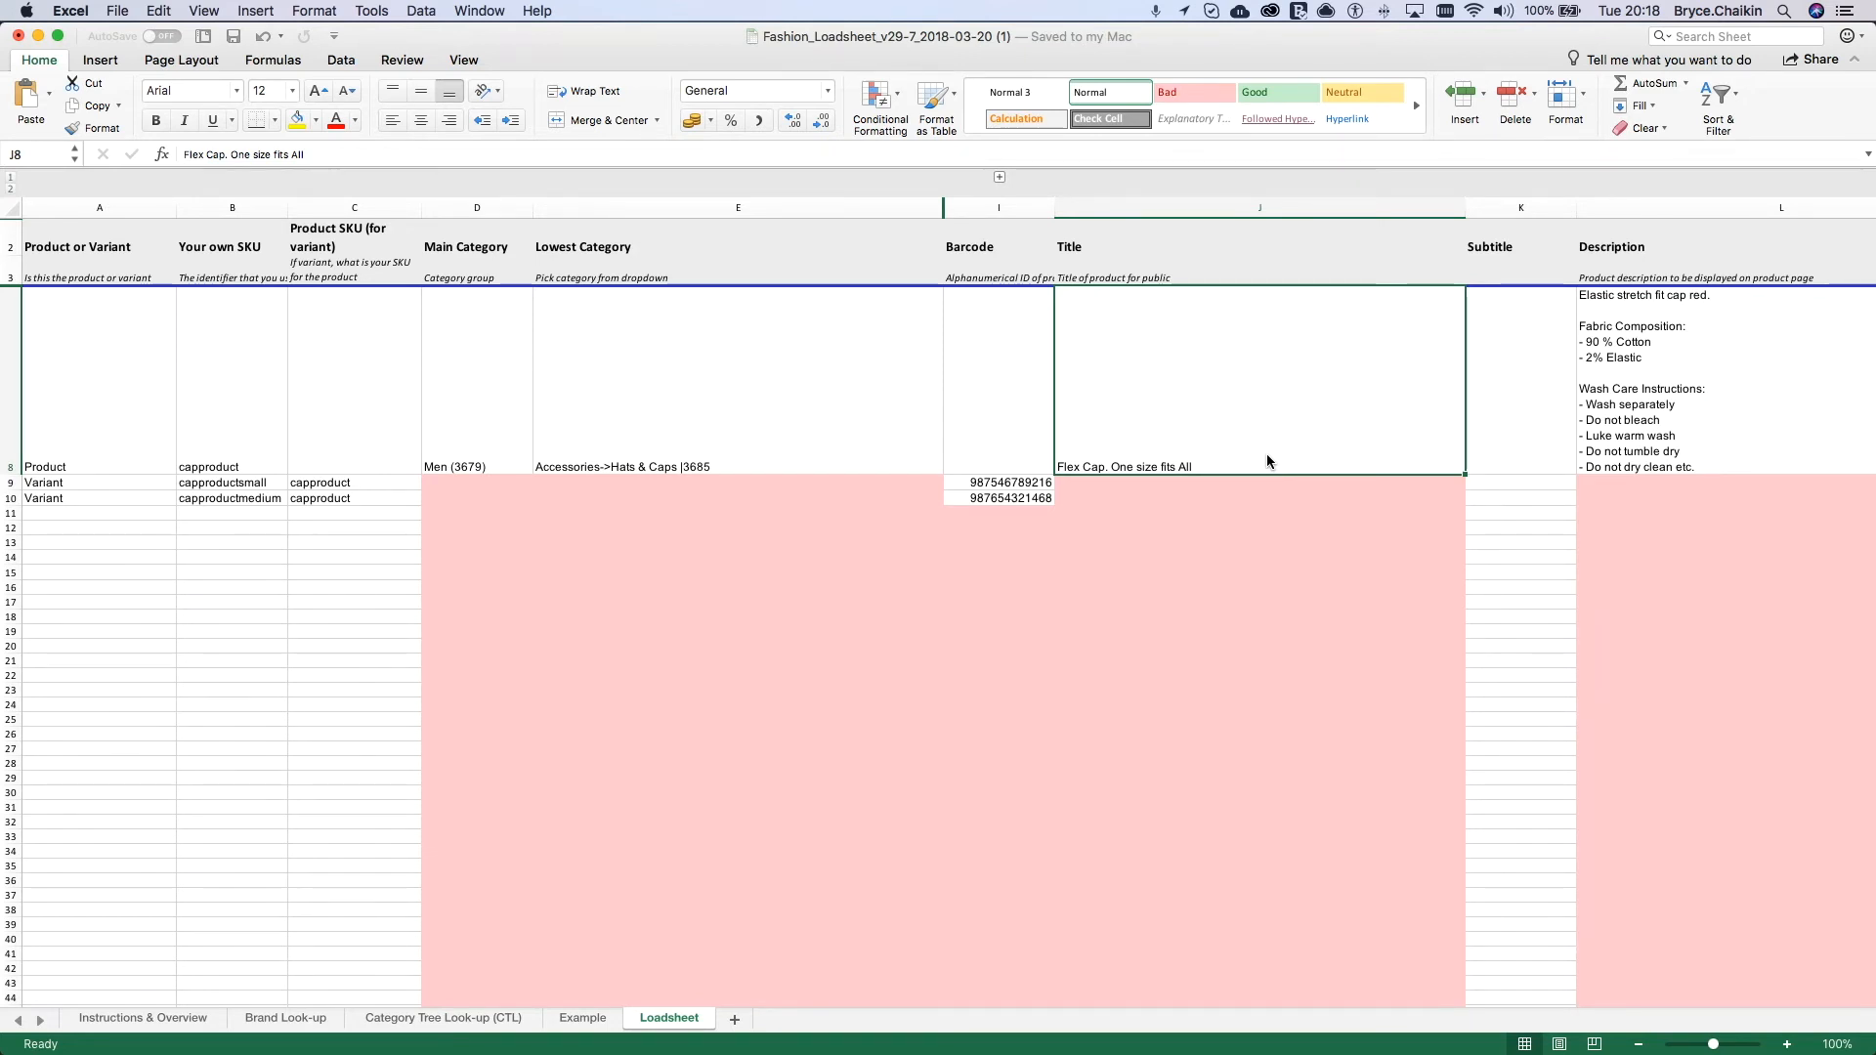
Step: Shorten the product title in J8 to "Flex Cap" and fill it down to J10
double_click(1266, 454)
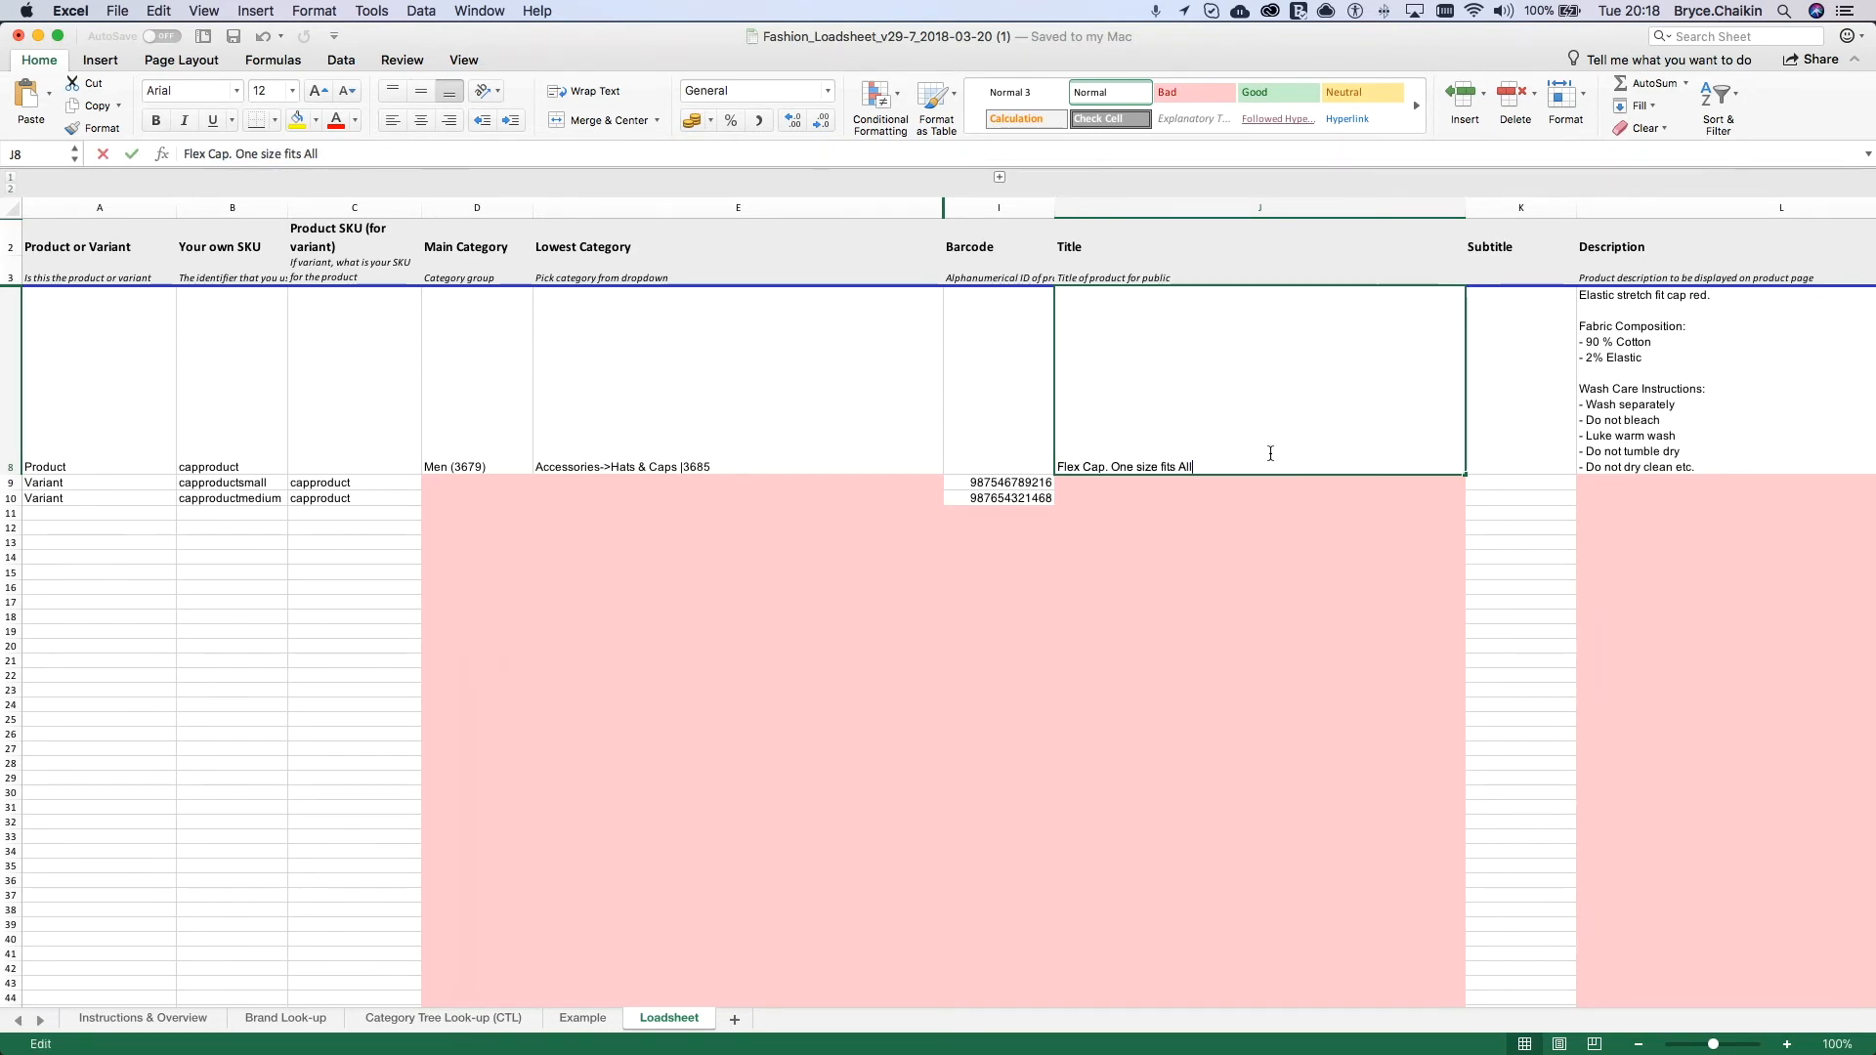
key("BackSpace")
key("BackSpace")
key("BackSpace")
key("BackSpace")
key("BackSpace")
key("BackSpace")
key("BackSpace")
key("BackSpace")
key("BackSpace")
key("BackSpace")
key("BackSpace")
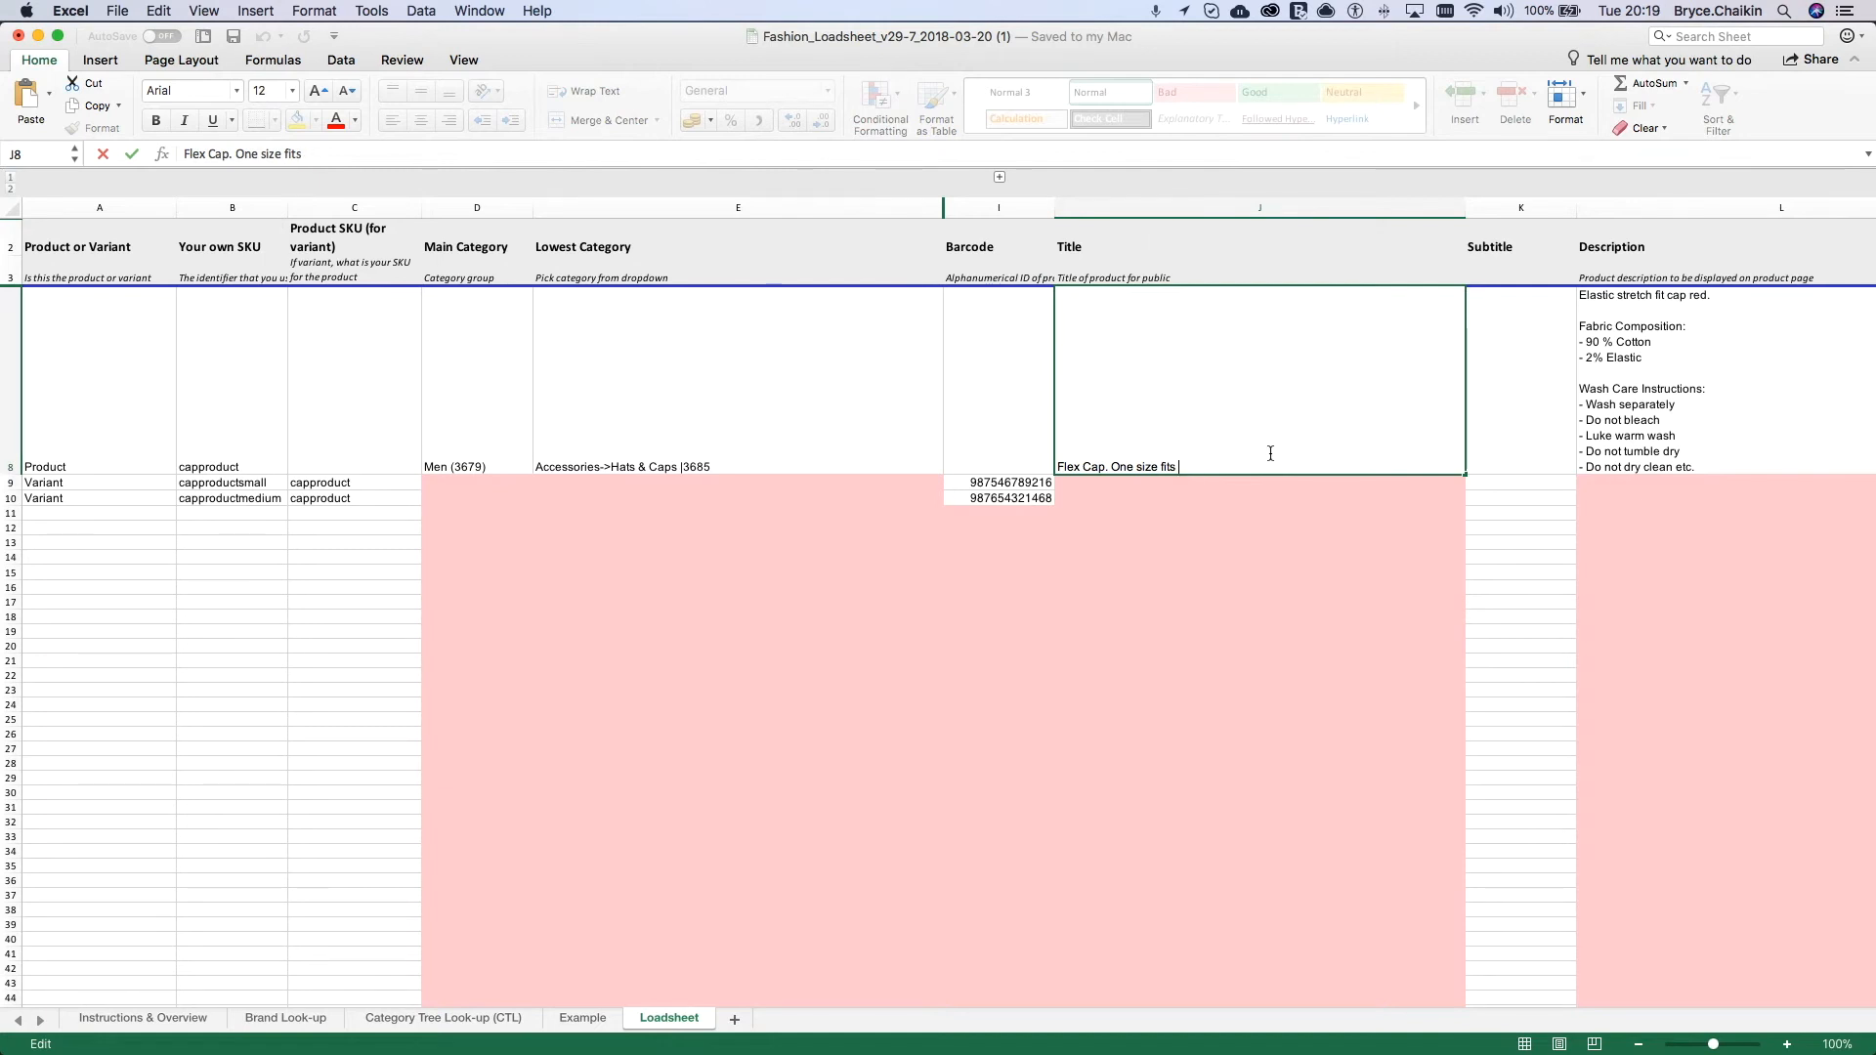
key("BackSpace")
key("BackSpace")
key("BackSpace")
key("BackSpace")
key("BackSpace")
key("BackSpace")
key("BackSpace")
key("BackSpace")
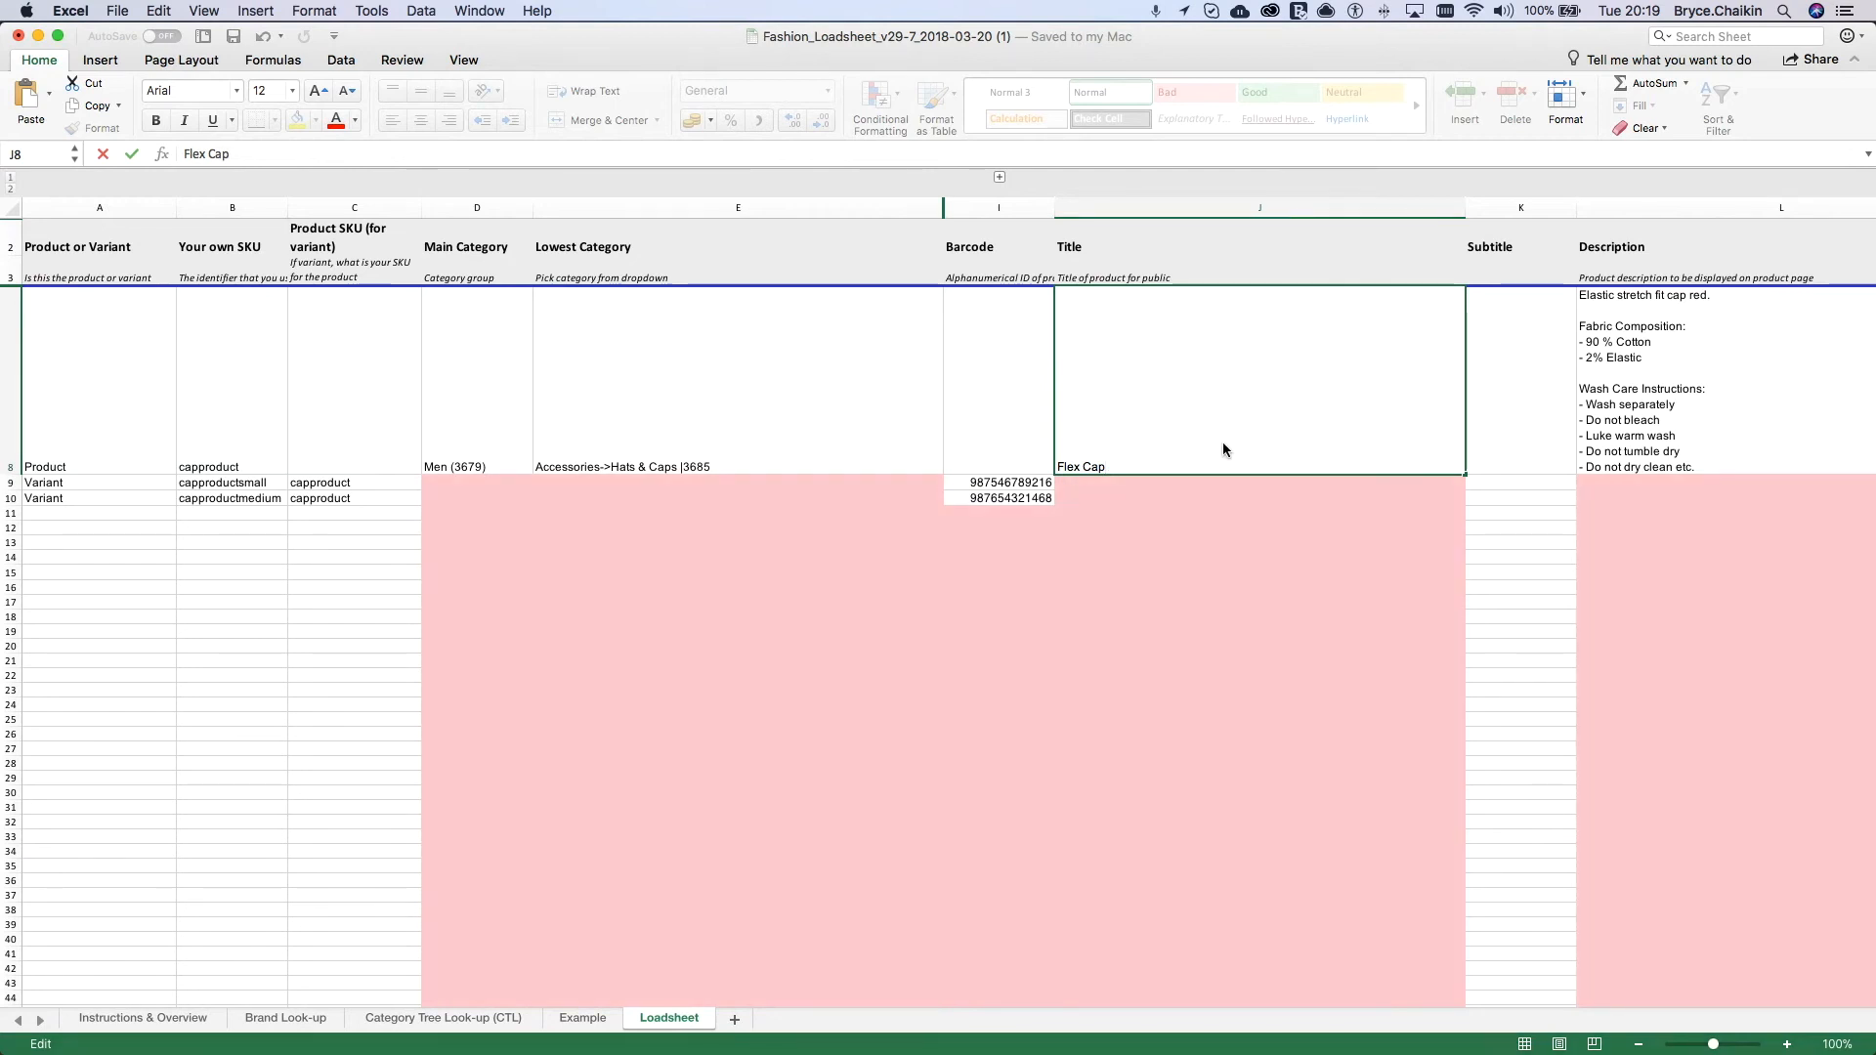
left_click(1230, 482)
left_click(1415, 462)
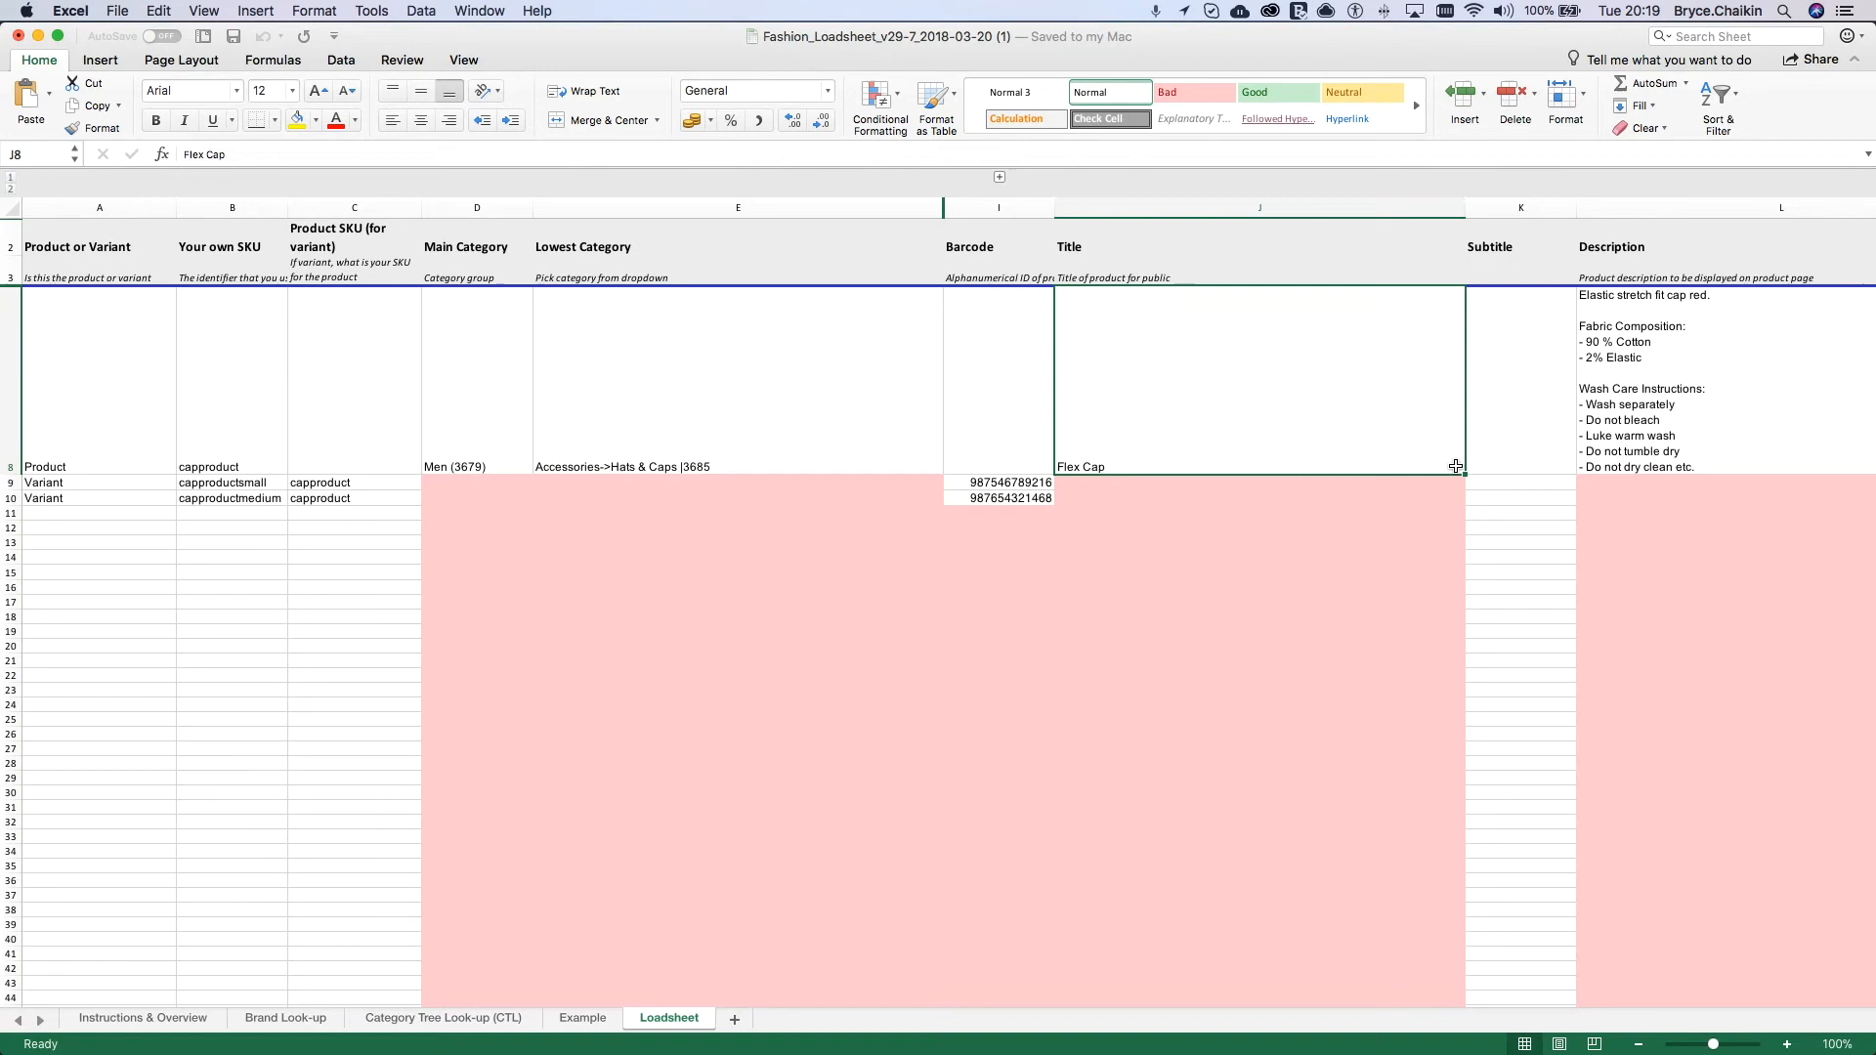
left_click_drag(1464, 475, 1425, 495)
Step: Change the variant titles to "Flex Cap - Small" in J9 and "Flex Cap - Medium" in J10
left_click(1168, 482)
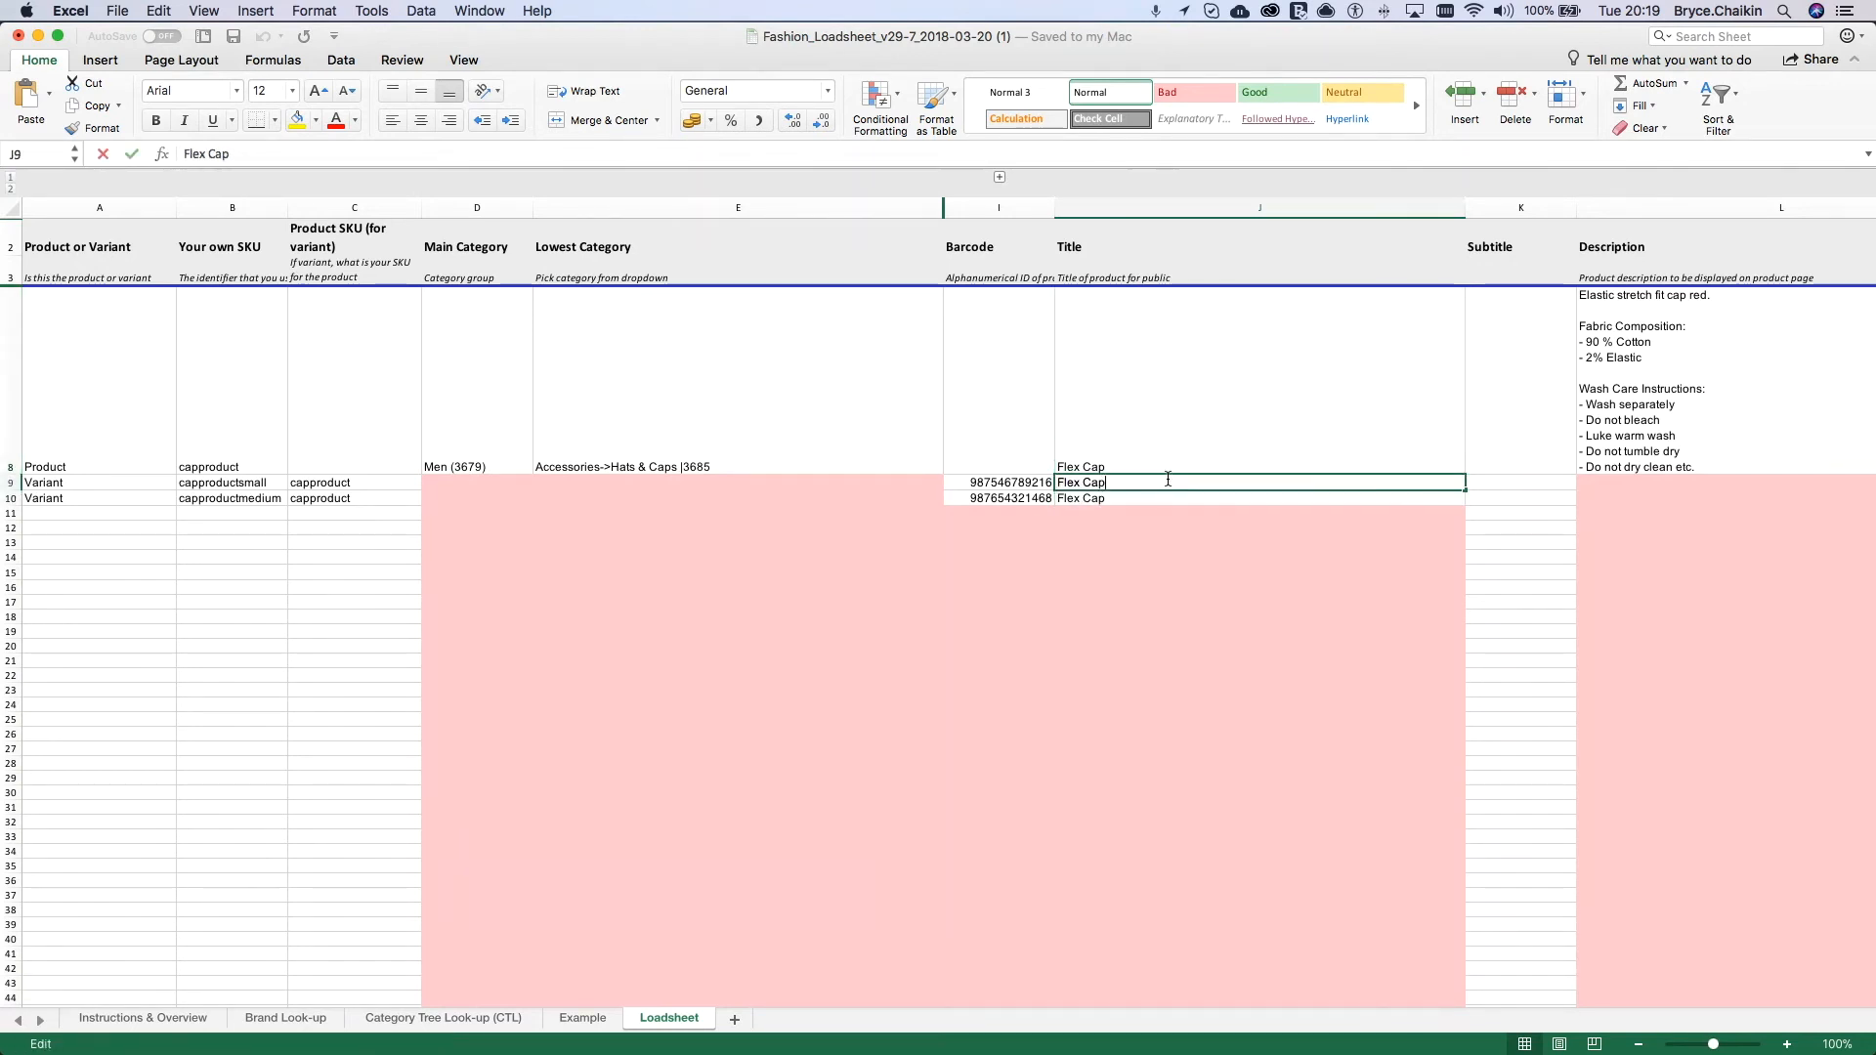
double_click(1168, 479)
type("- ")
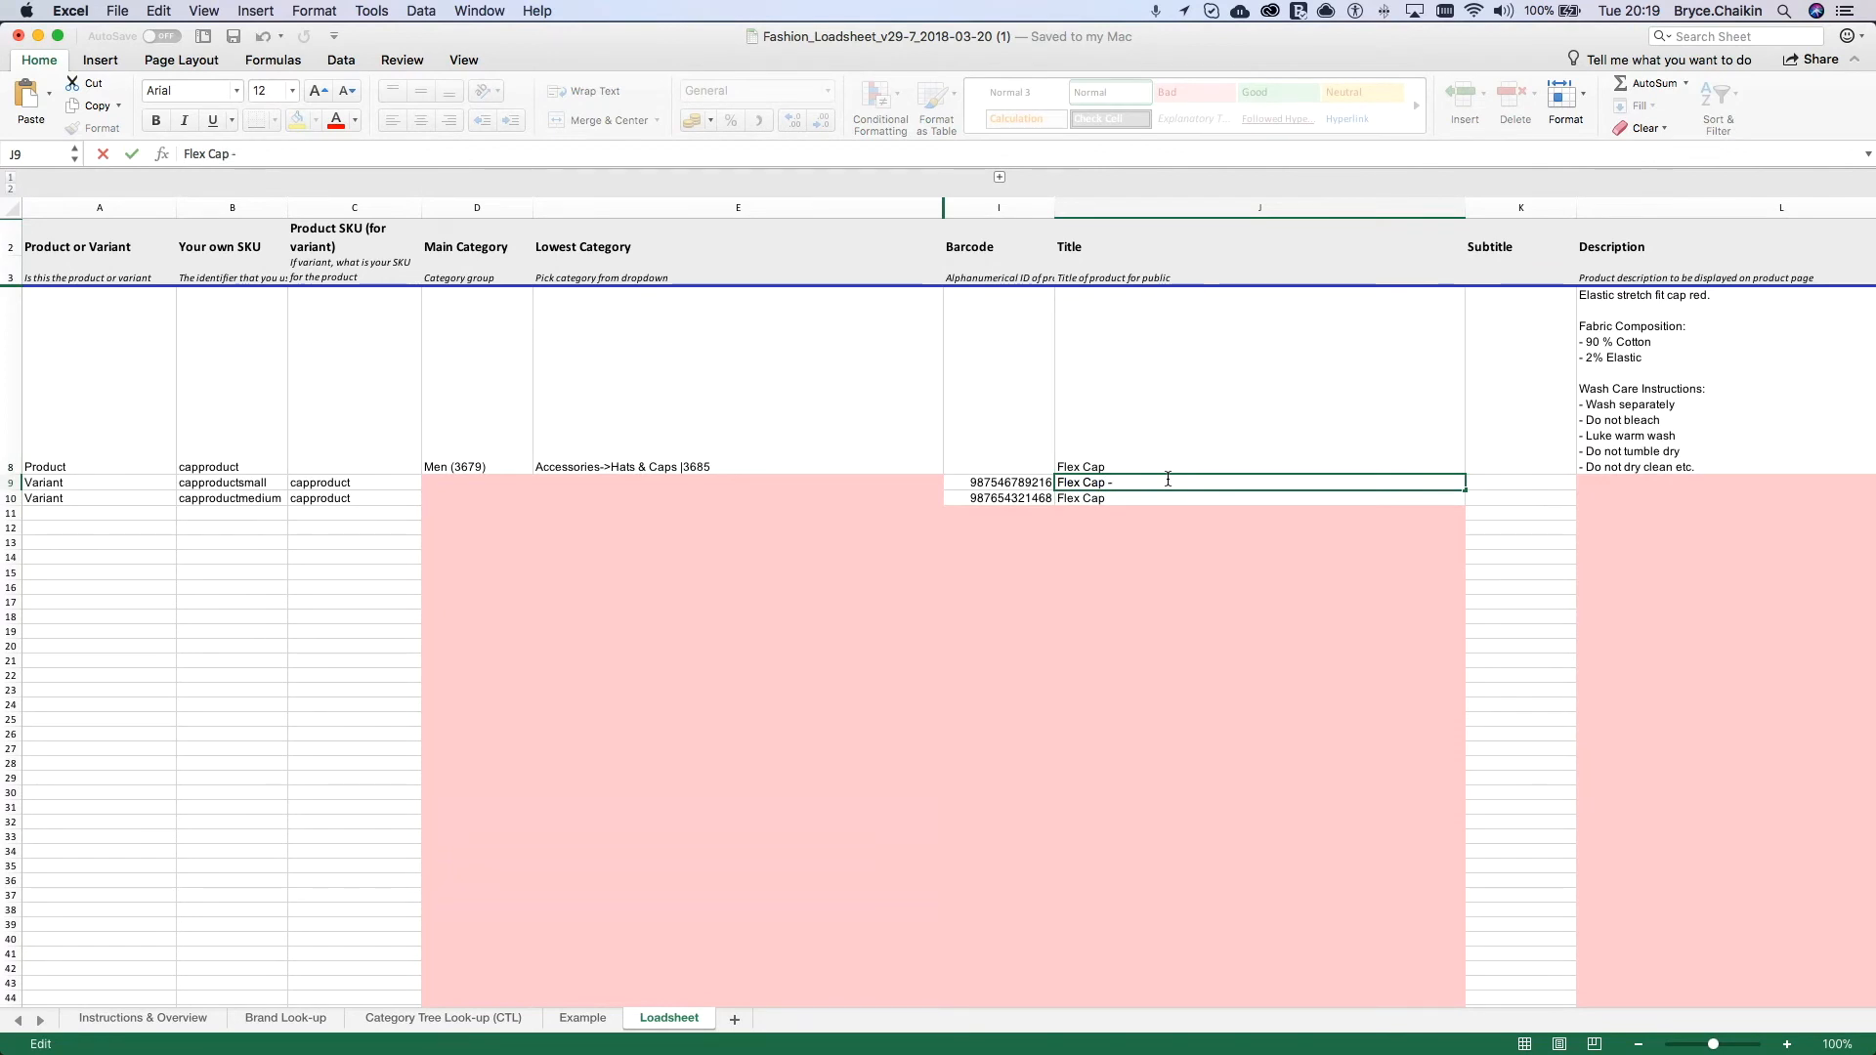
type("Small")
left_click(1167, 500)
double_click(1167, 499)
type("- ")
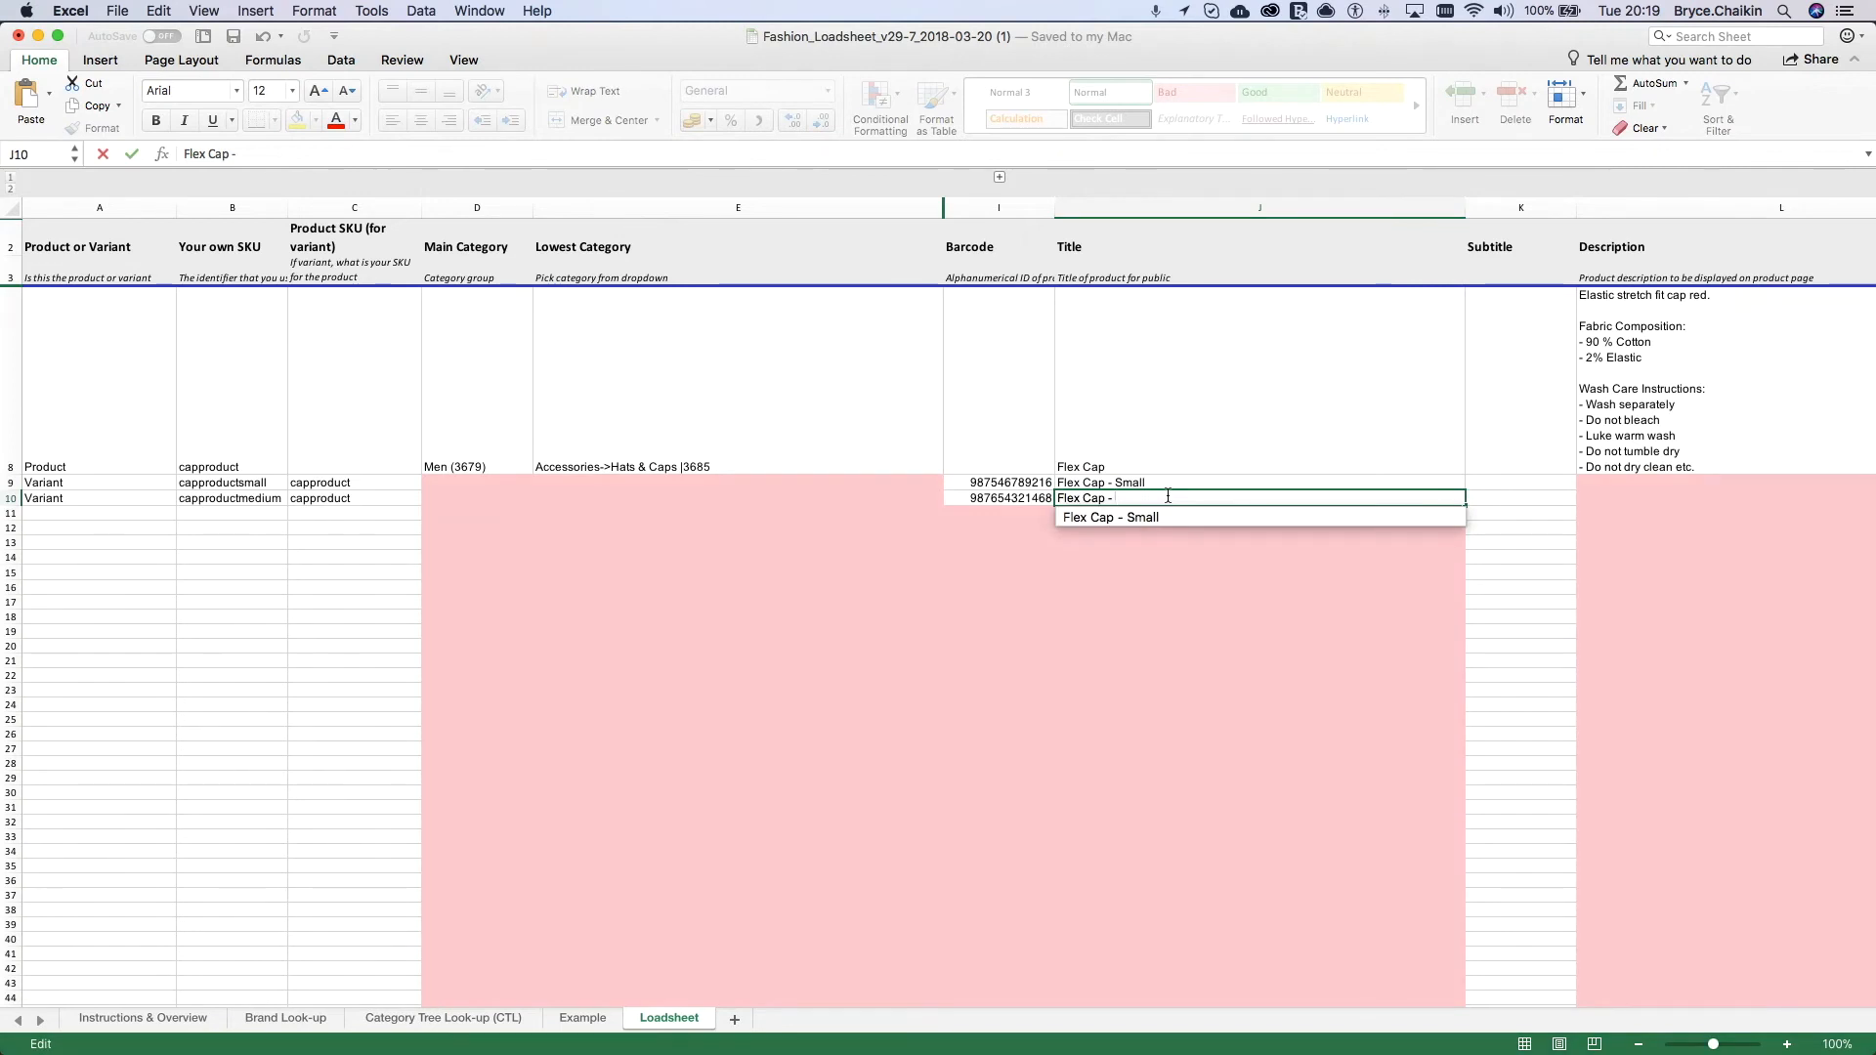
type("Medium")
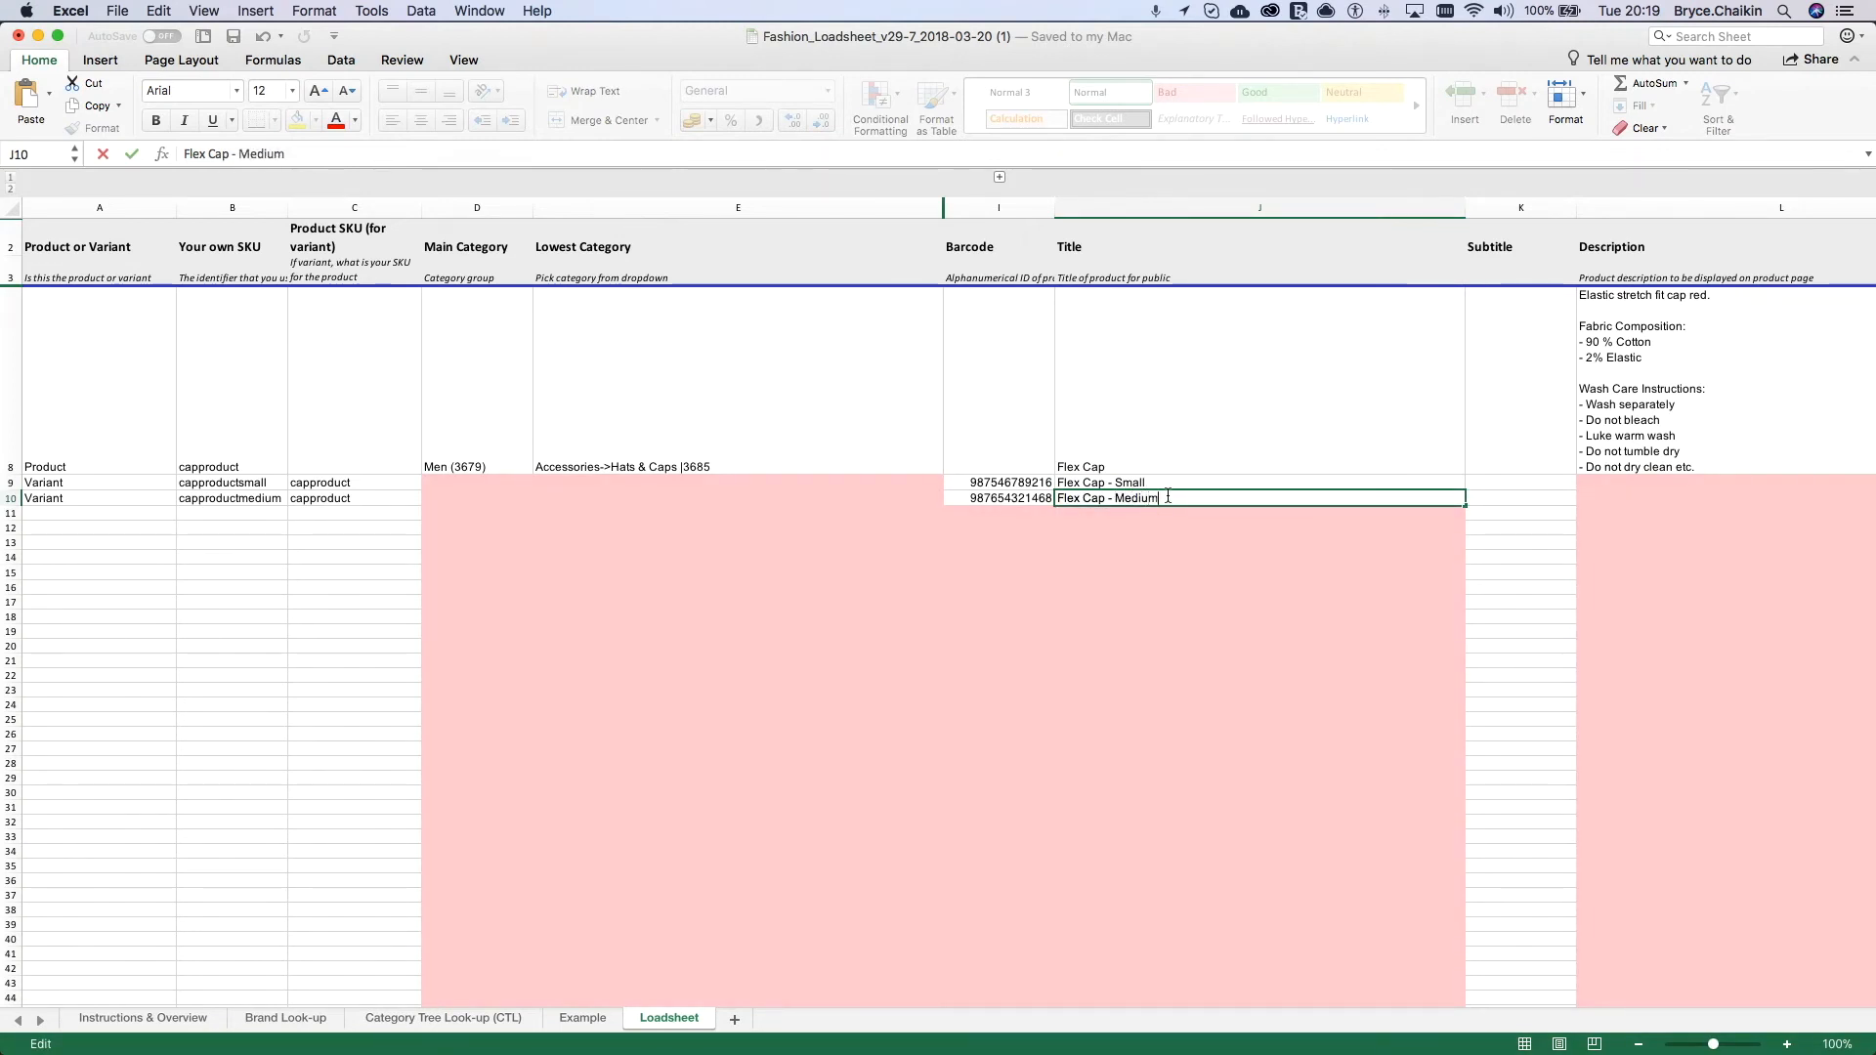
scroll(1168, 501, "down", 3)
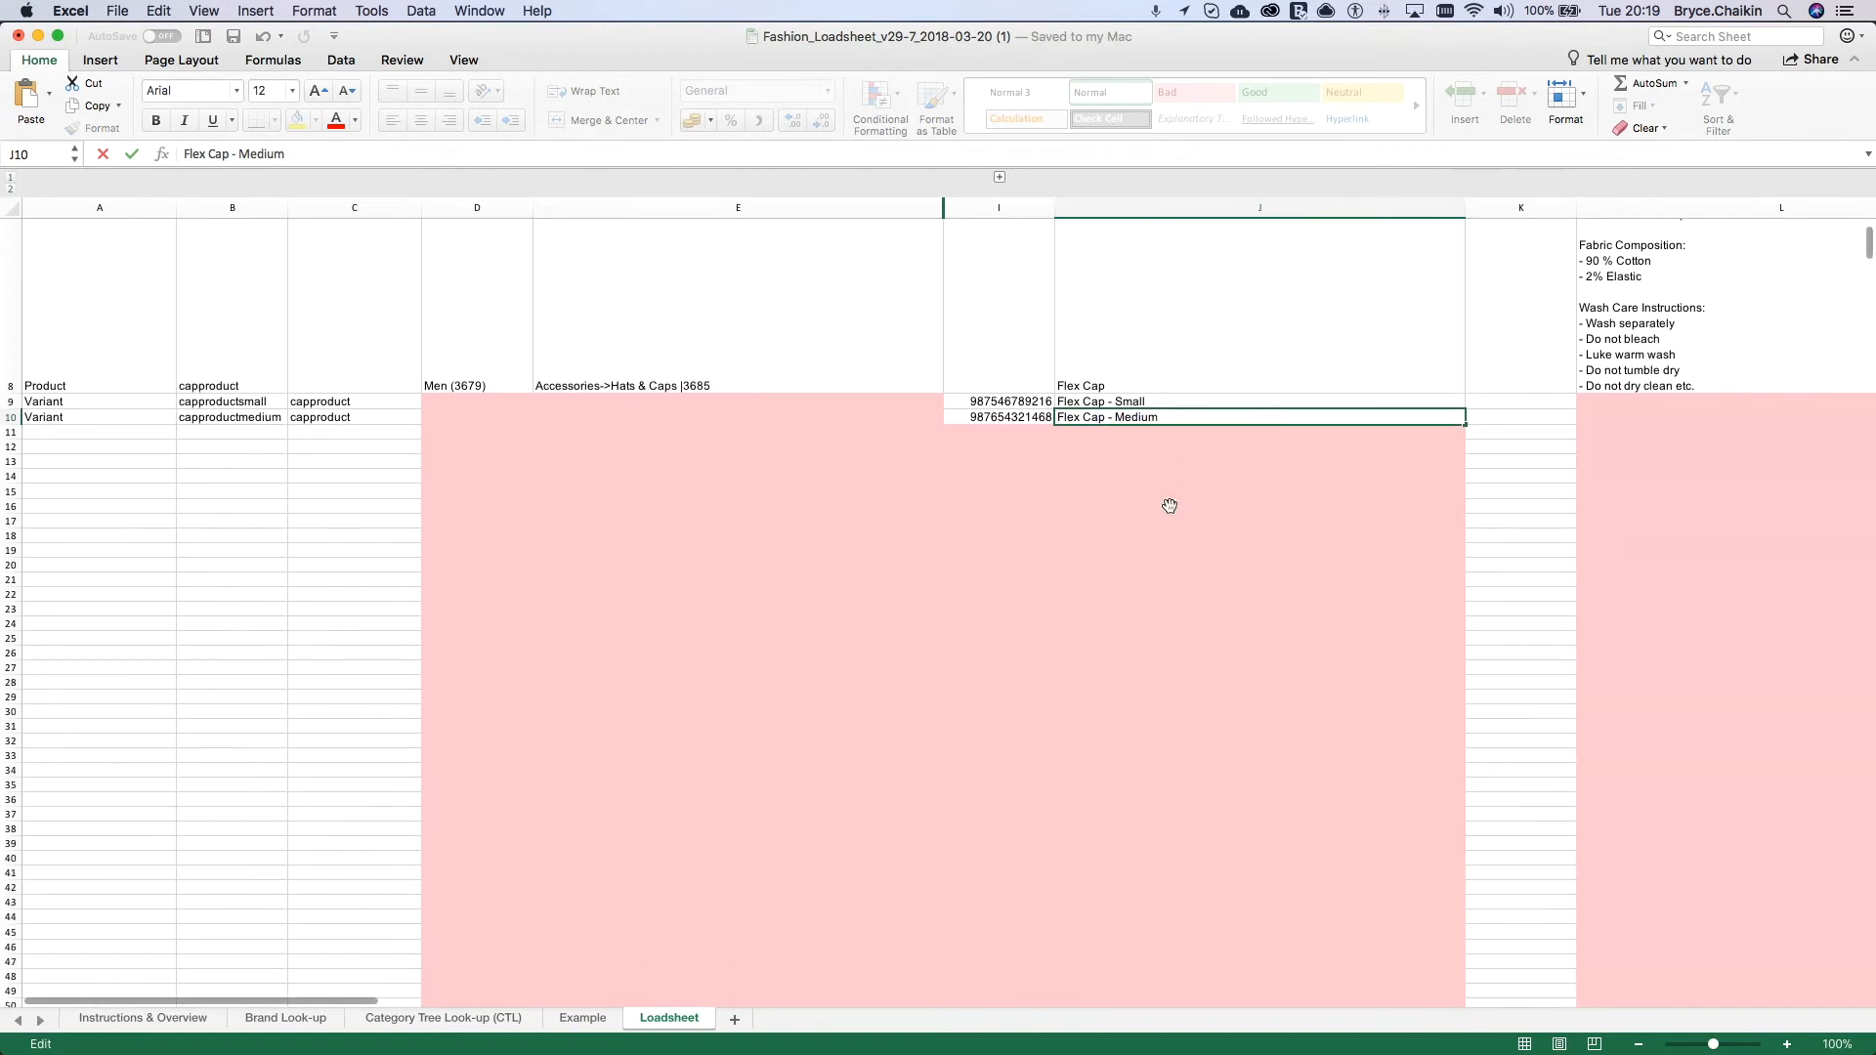
left_click(1531, 400)
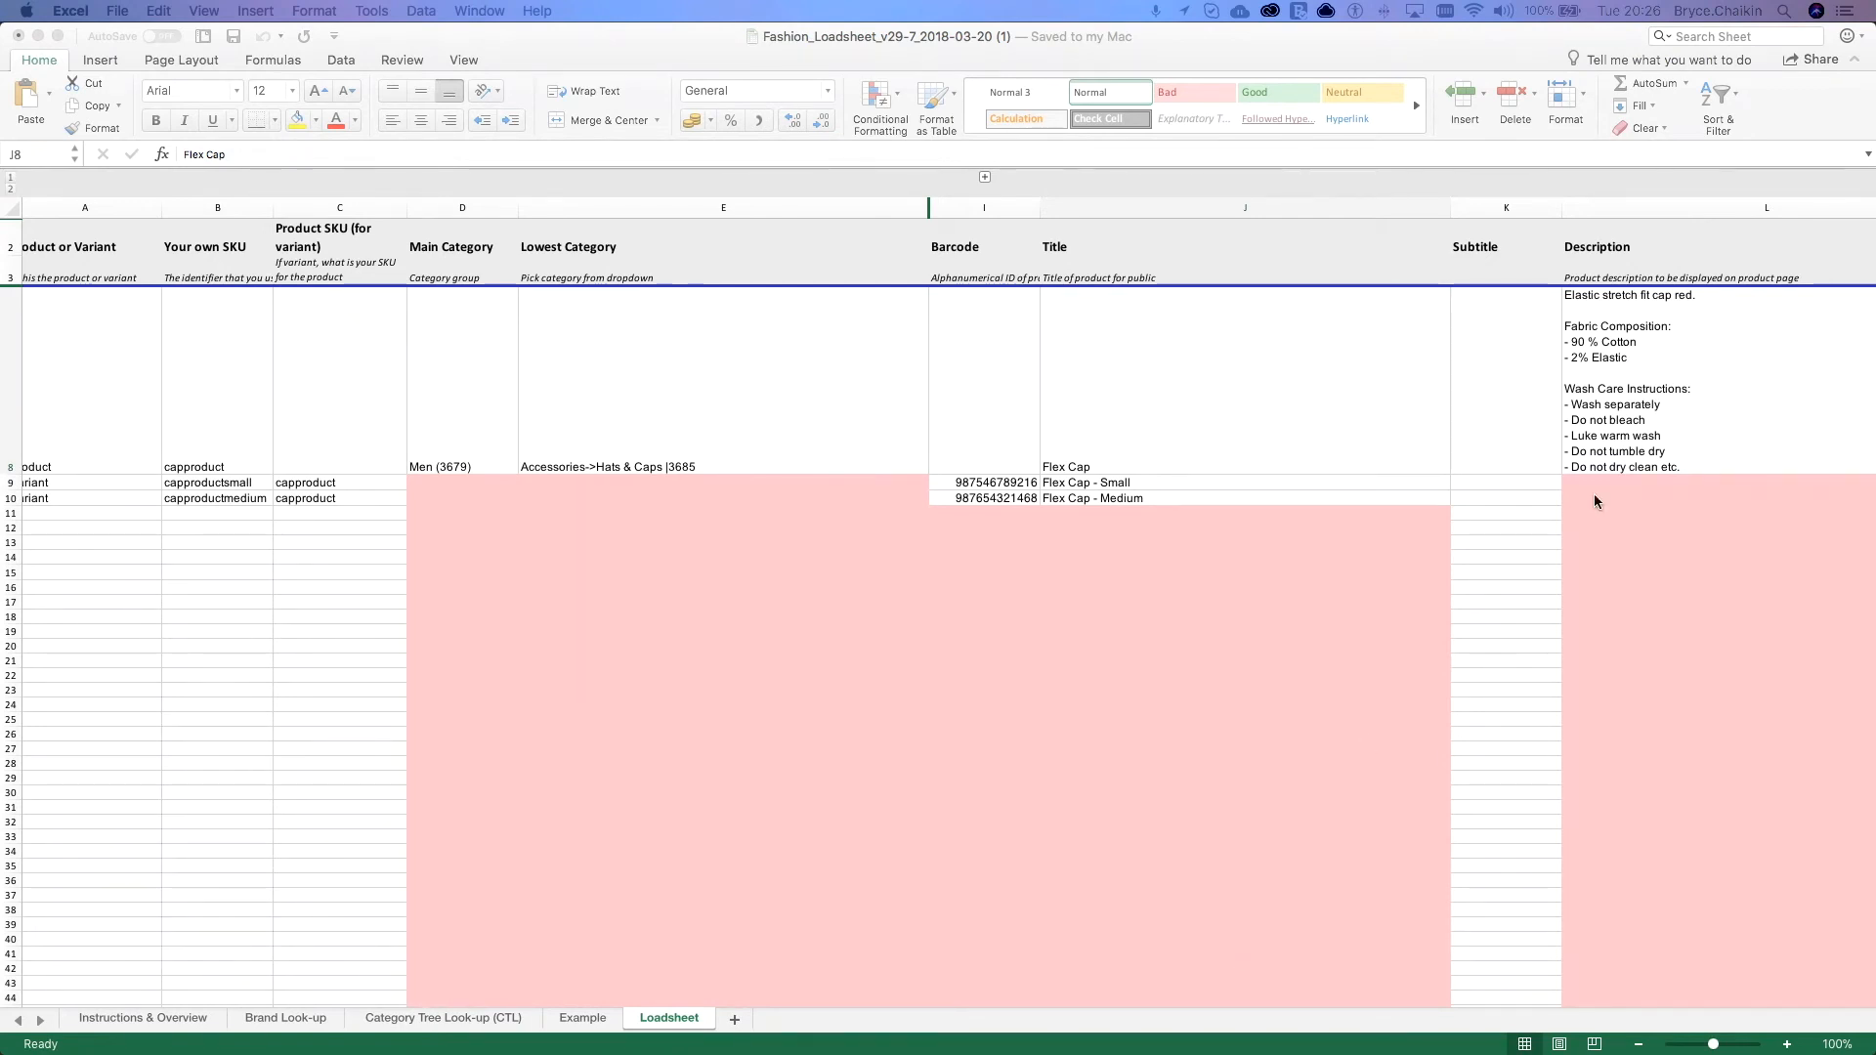
Step: Review the Subtitle and Description columns and the parent product's What's in the Box entry in M8
left_click(1503, 208)
left_click(1503, 207)
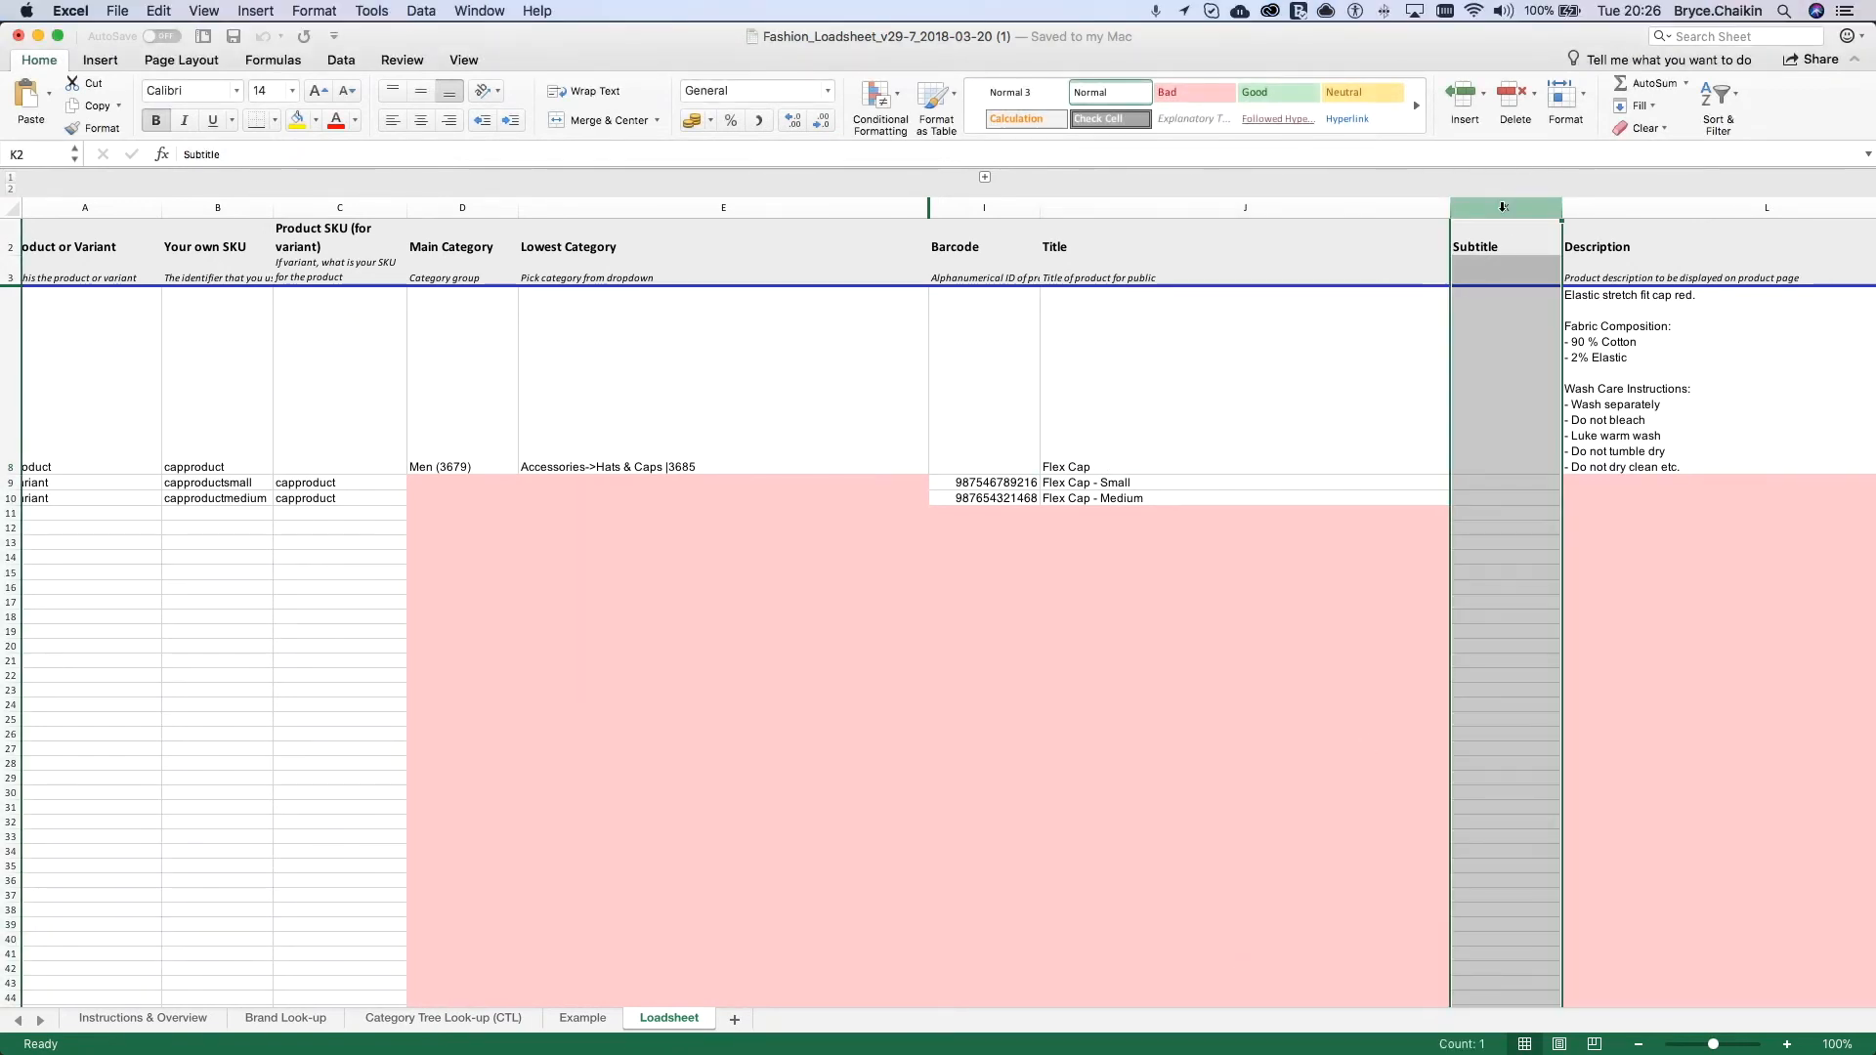
left_click(1638, 209)
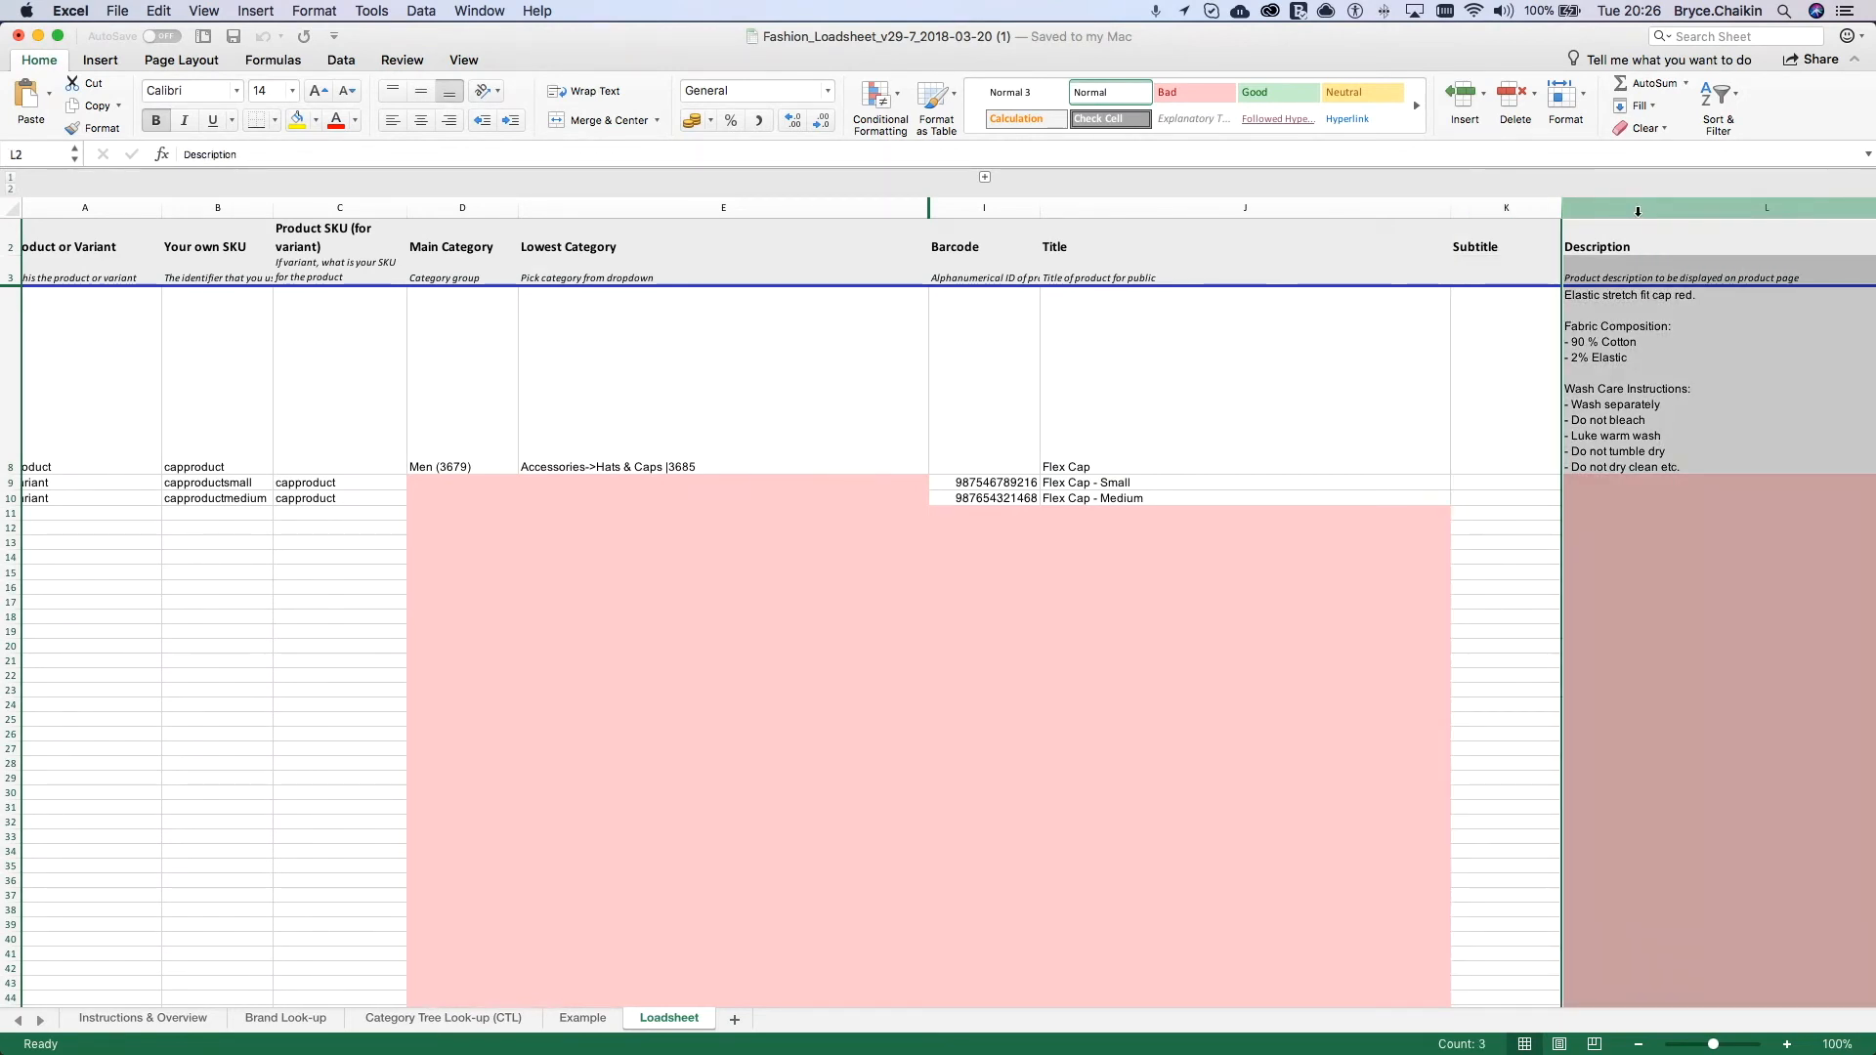
scroll(1368, 586, "right", 5)
left_click(1115, 420)
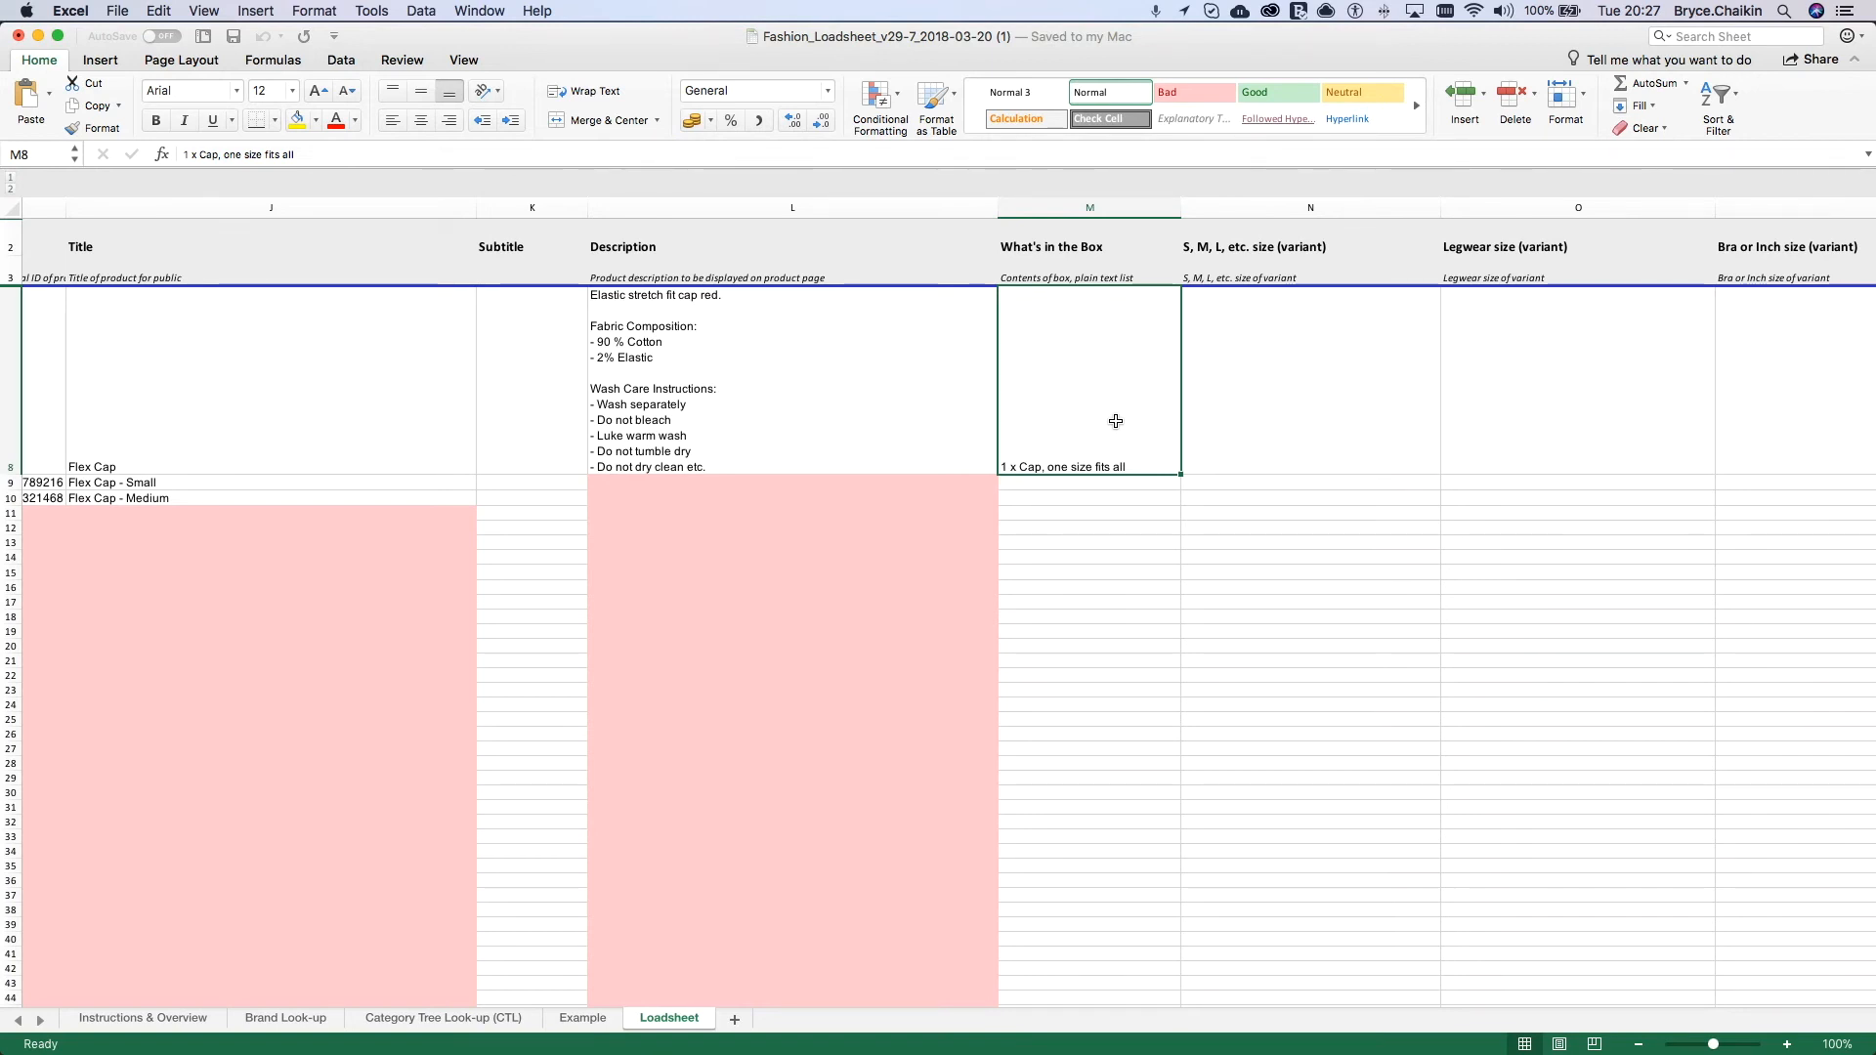
Step: Set the S, M, L, etc. size of the Flex Cap - Small variant in N9 to S (331)
left_click(1278, 483)
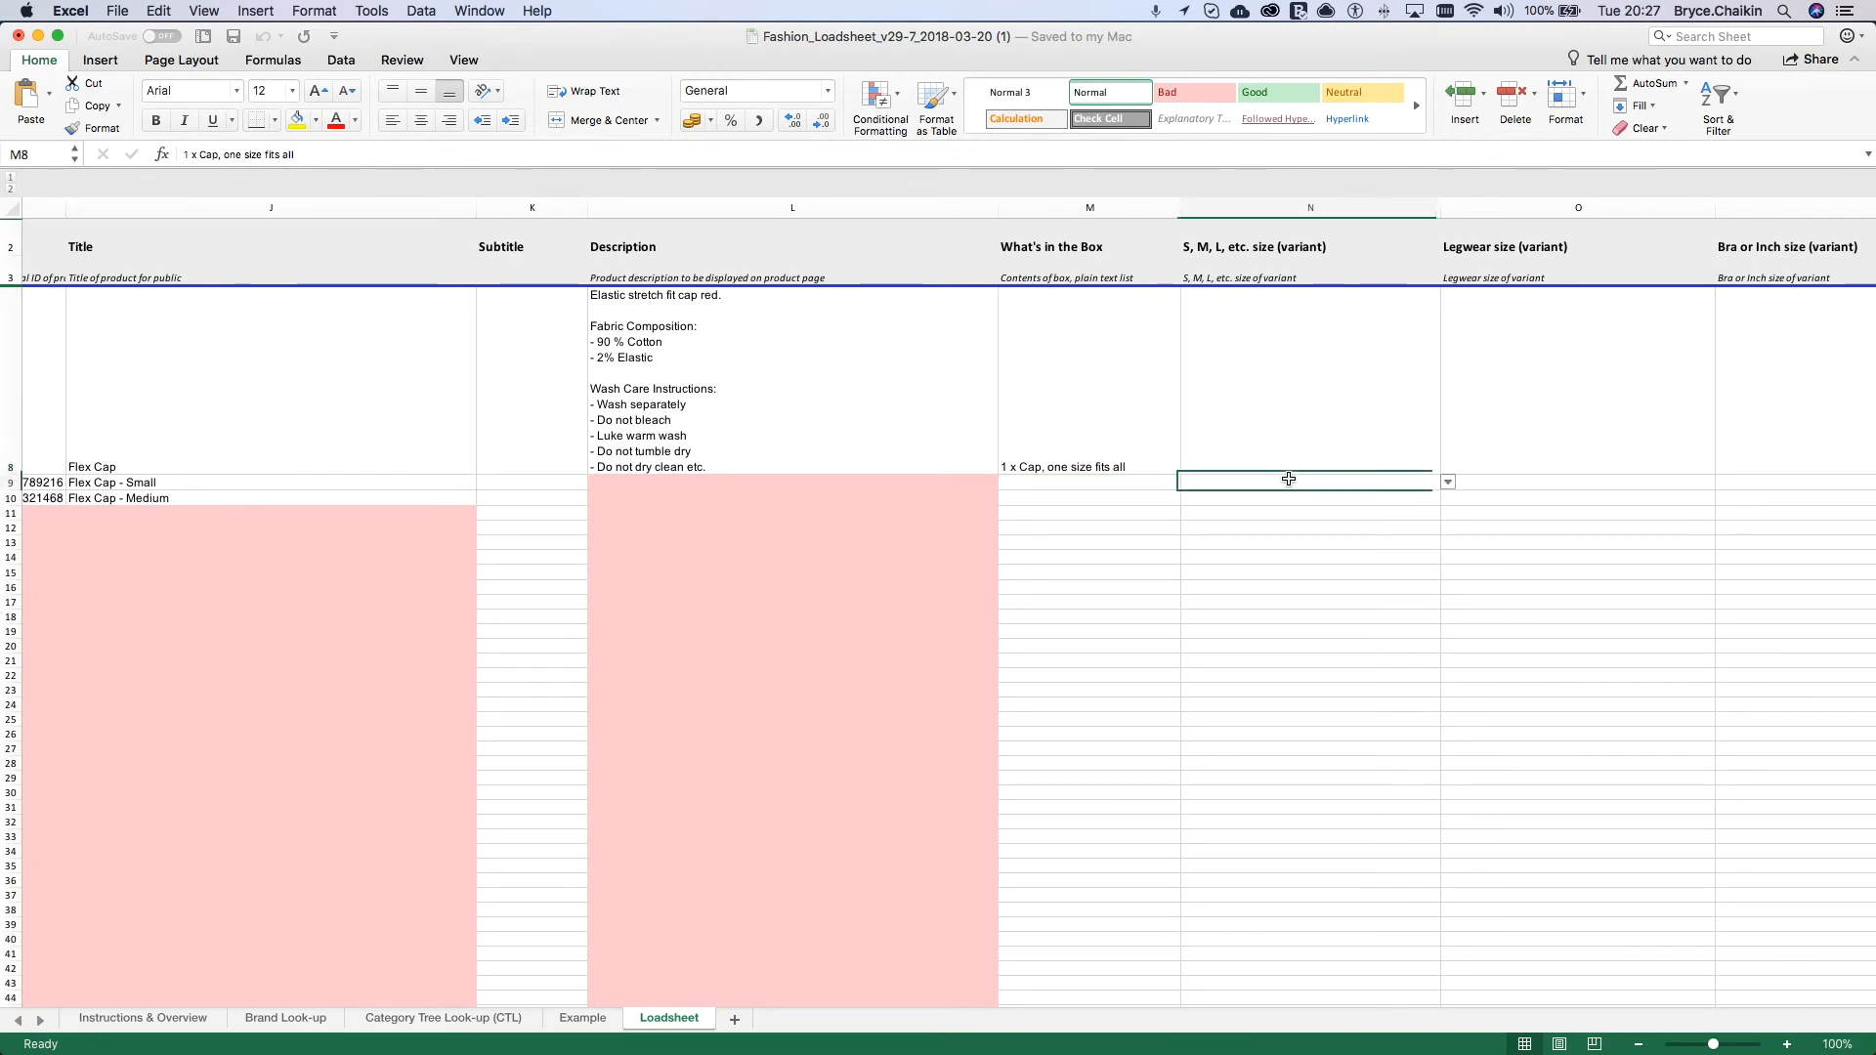
left_click(1450, 484)
scroll(1259, 596, "down", 5)
scroll(1258, 598, "down", 5)
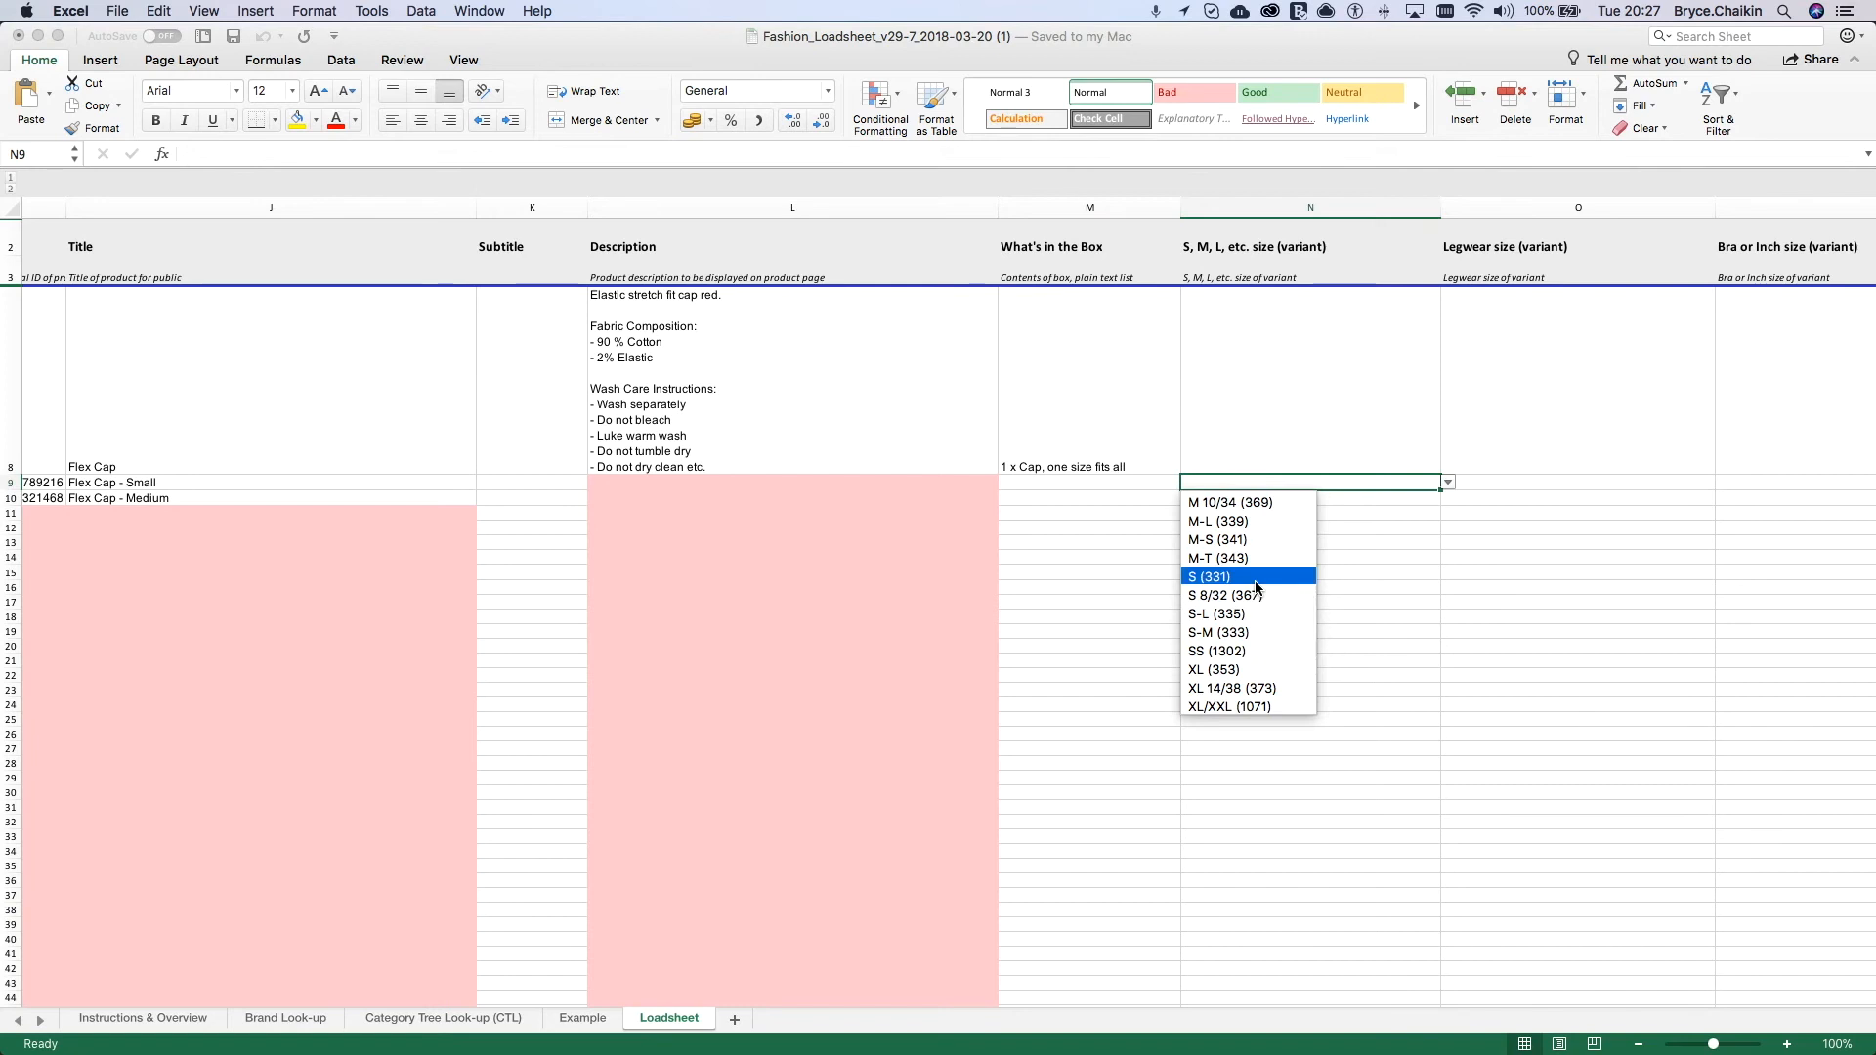
left_click(1257, 585)
Step: Set the S, M, L, etc. size of the Flex Cap - Medium variant in N10 to M (337)
left_click(1375, 502)
left_click(1448, 500)
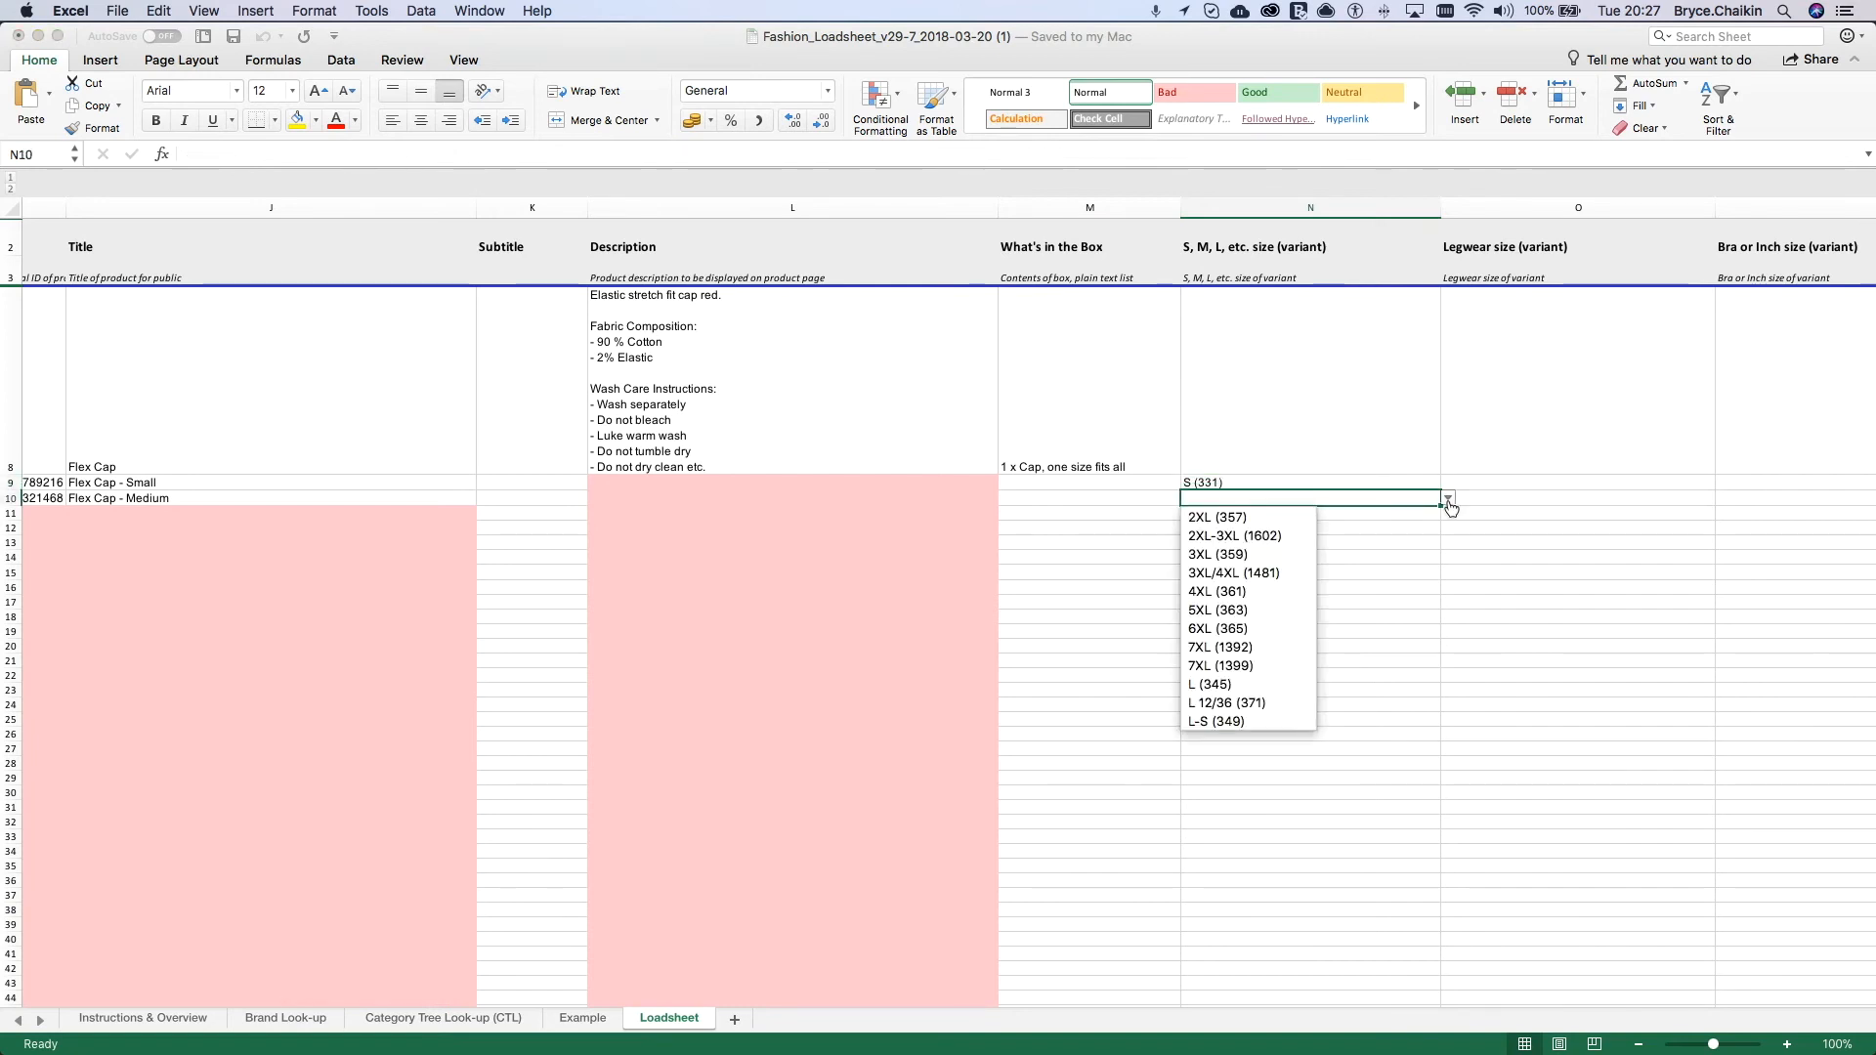
scroll(1223, 655, "down", 3)
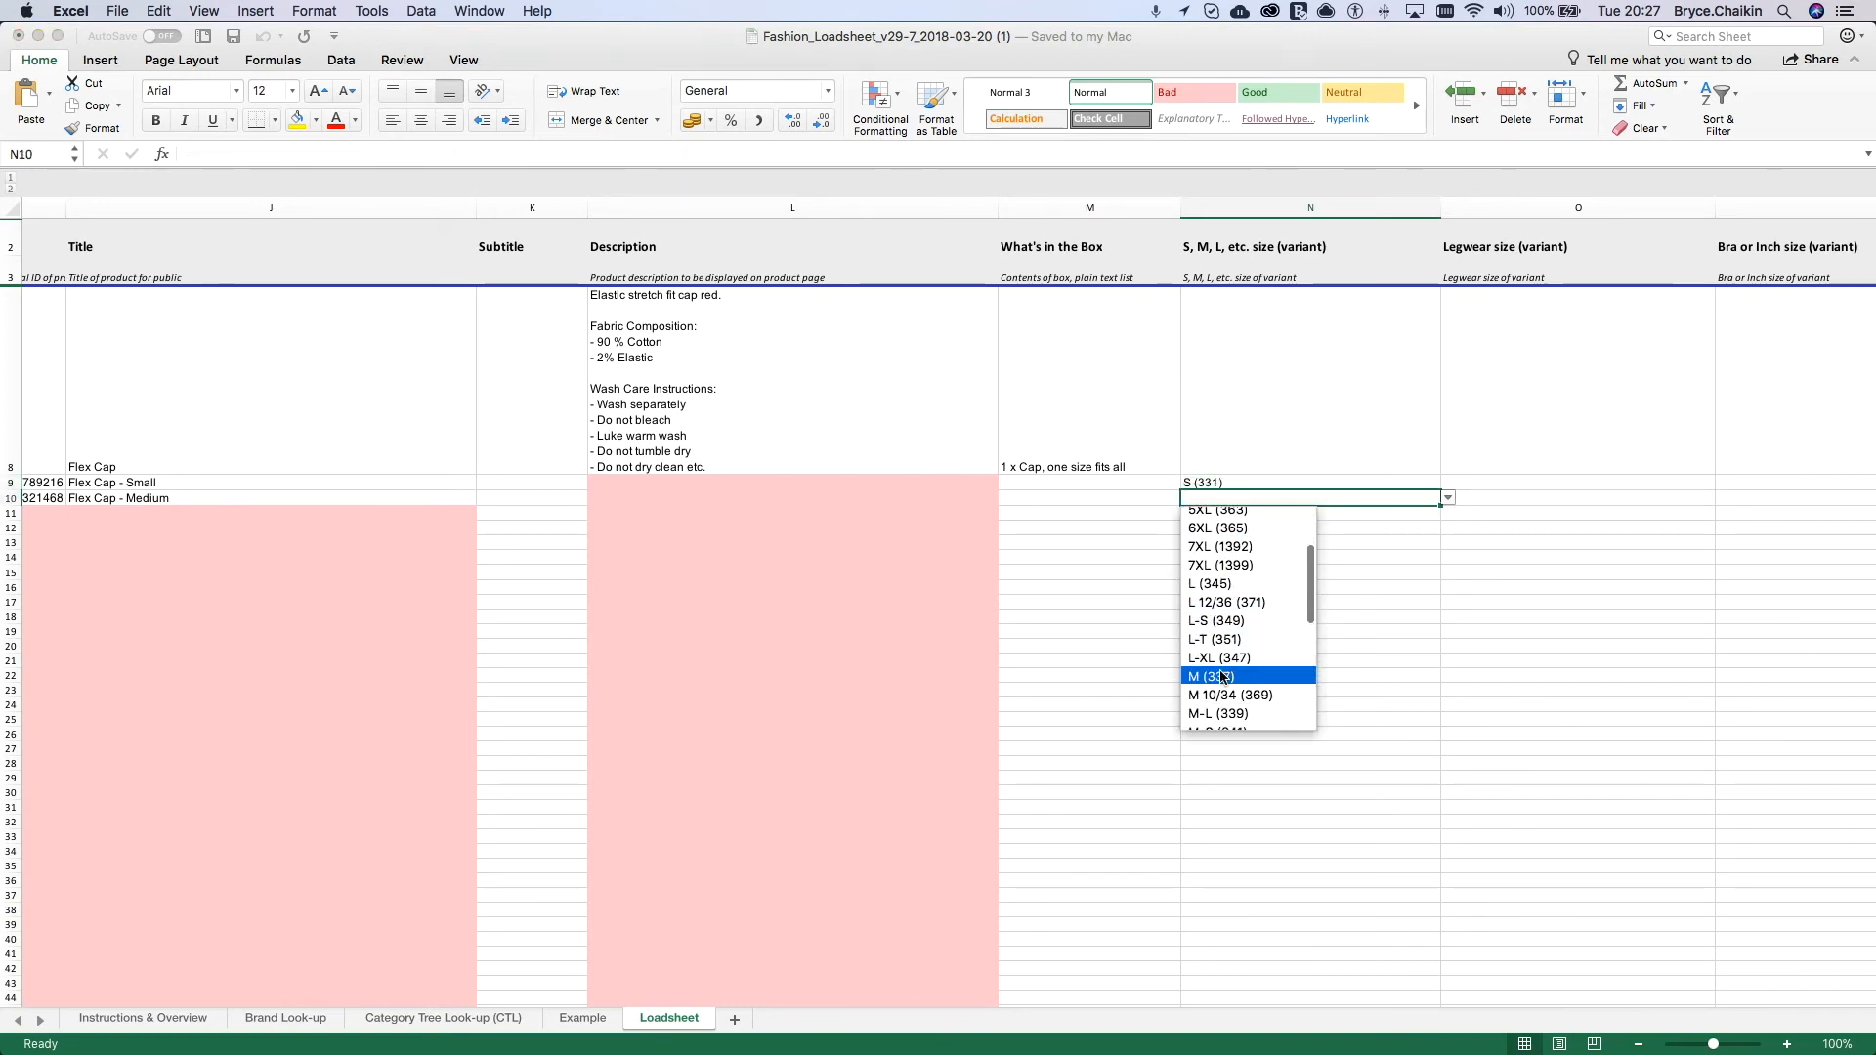
left_click(1219, 657)
scroll(1221, 625, "down", 5)
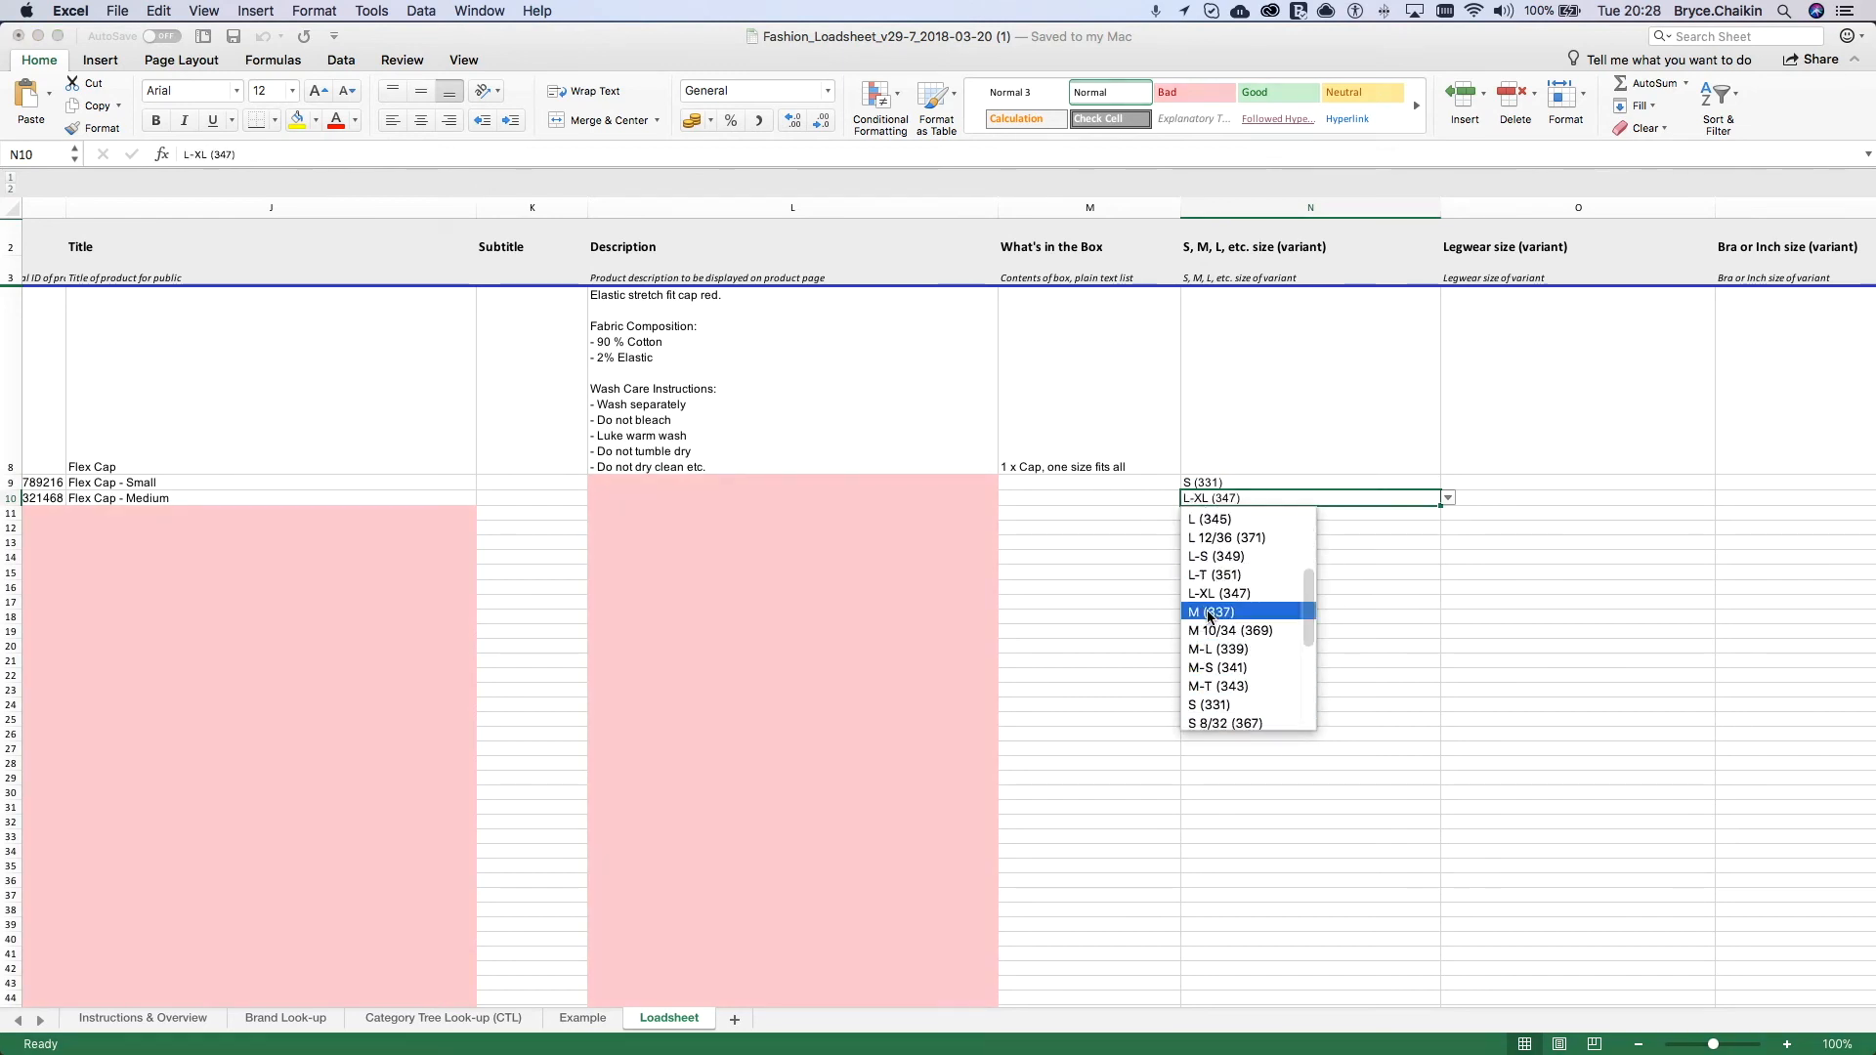
left_click(1209, 613)
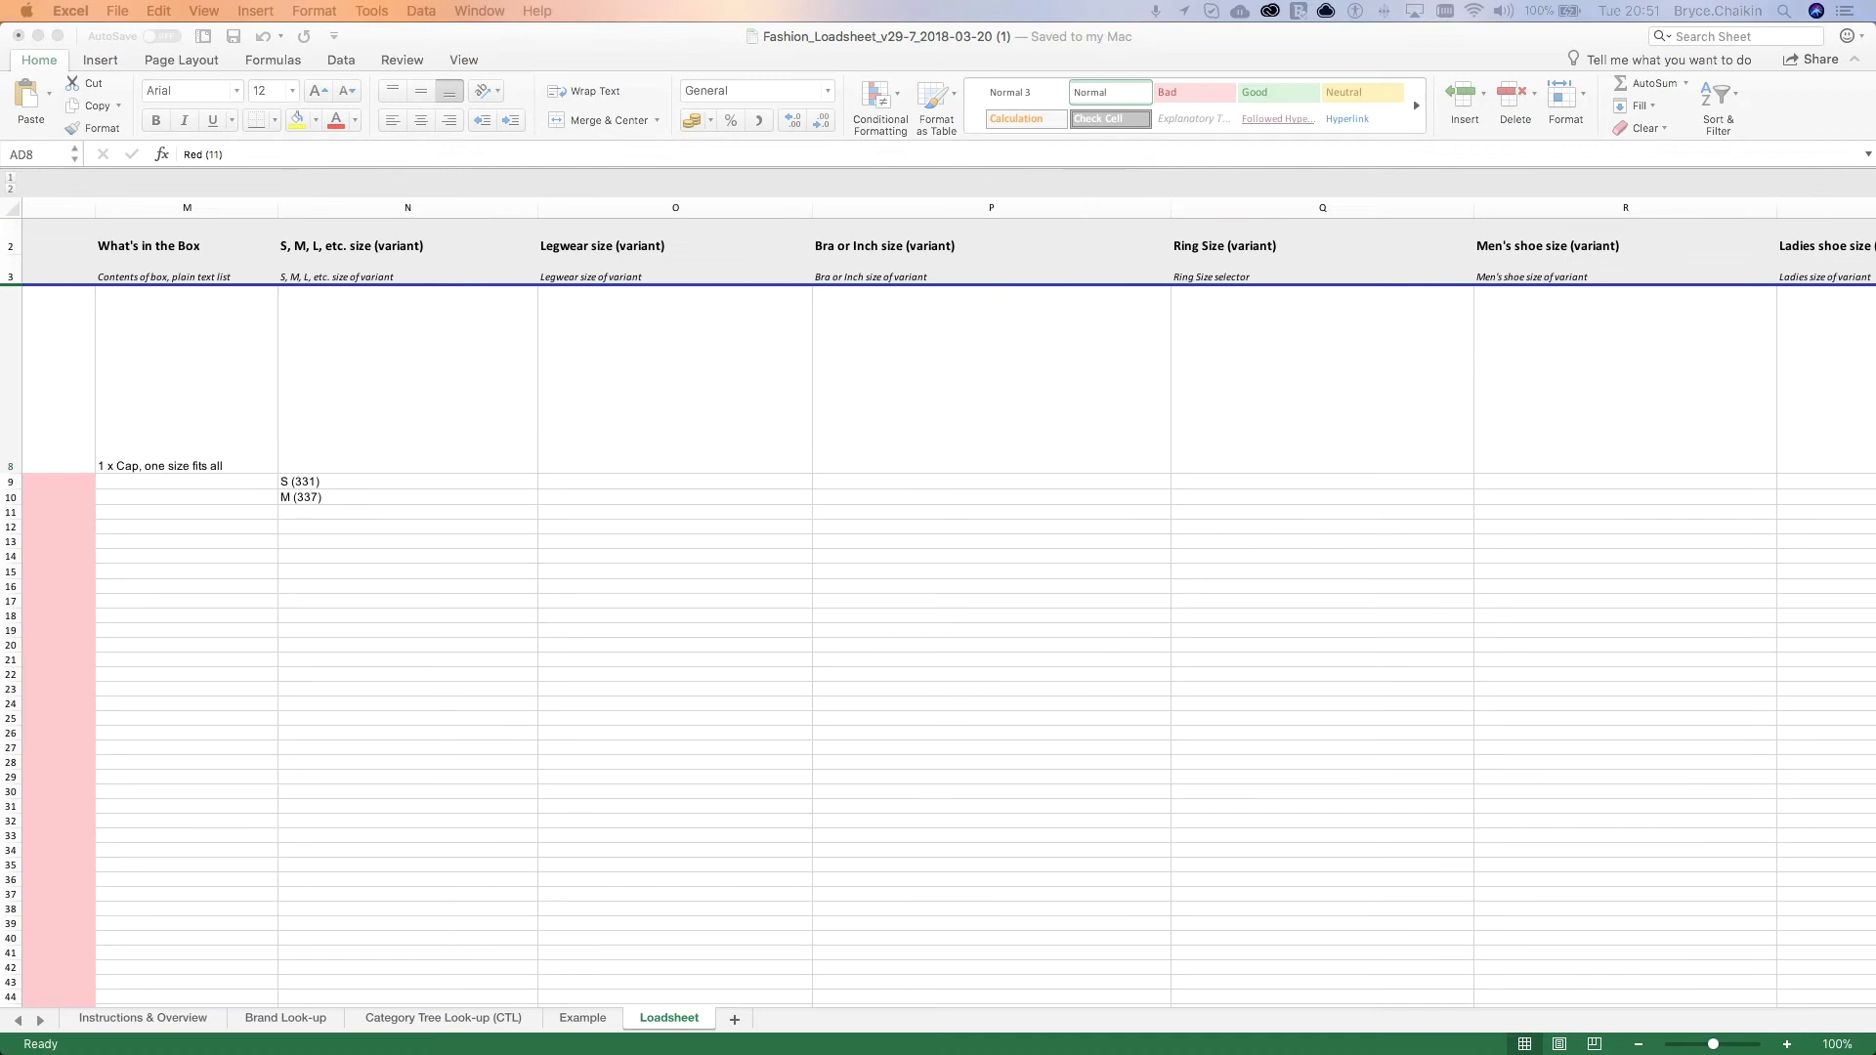
Step: Examine the Image 1 URL column of the loadsheet
scroll(1210, 460, "right", 10)
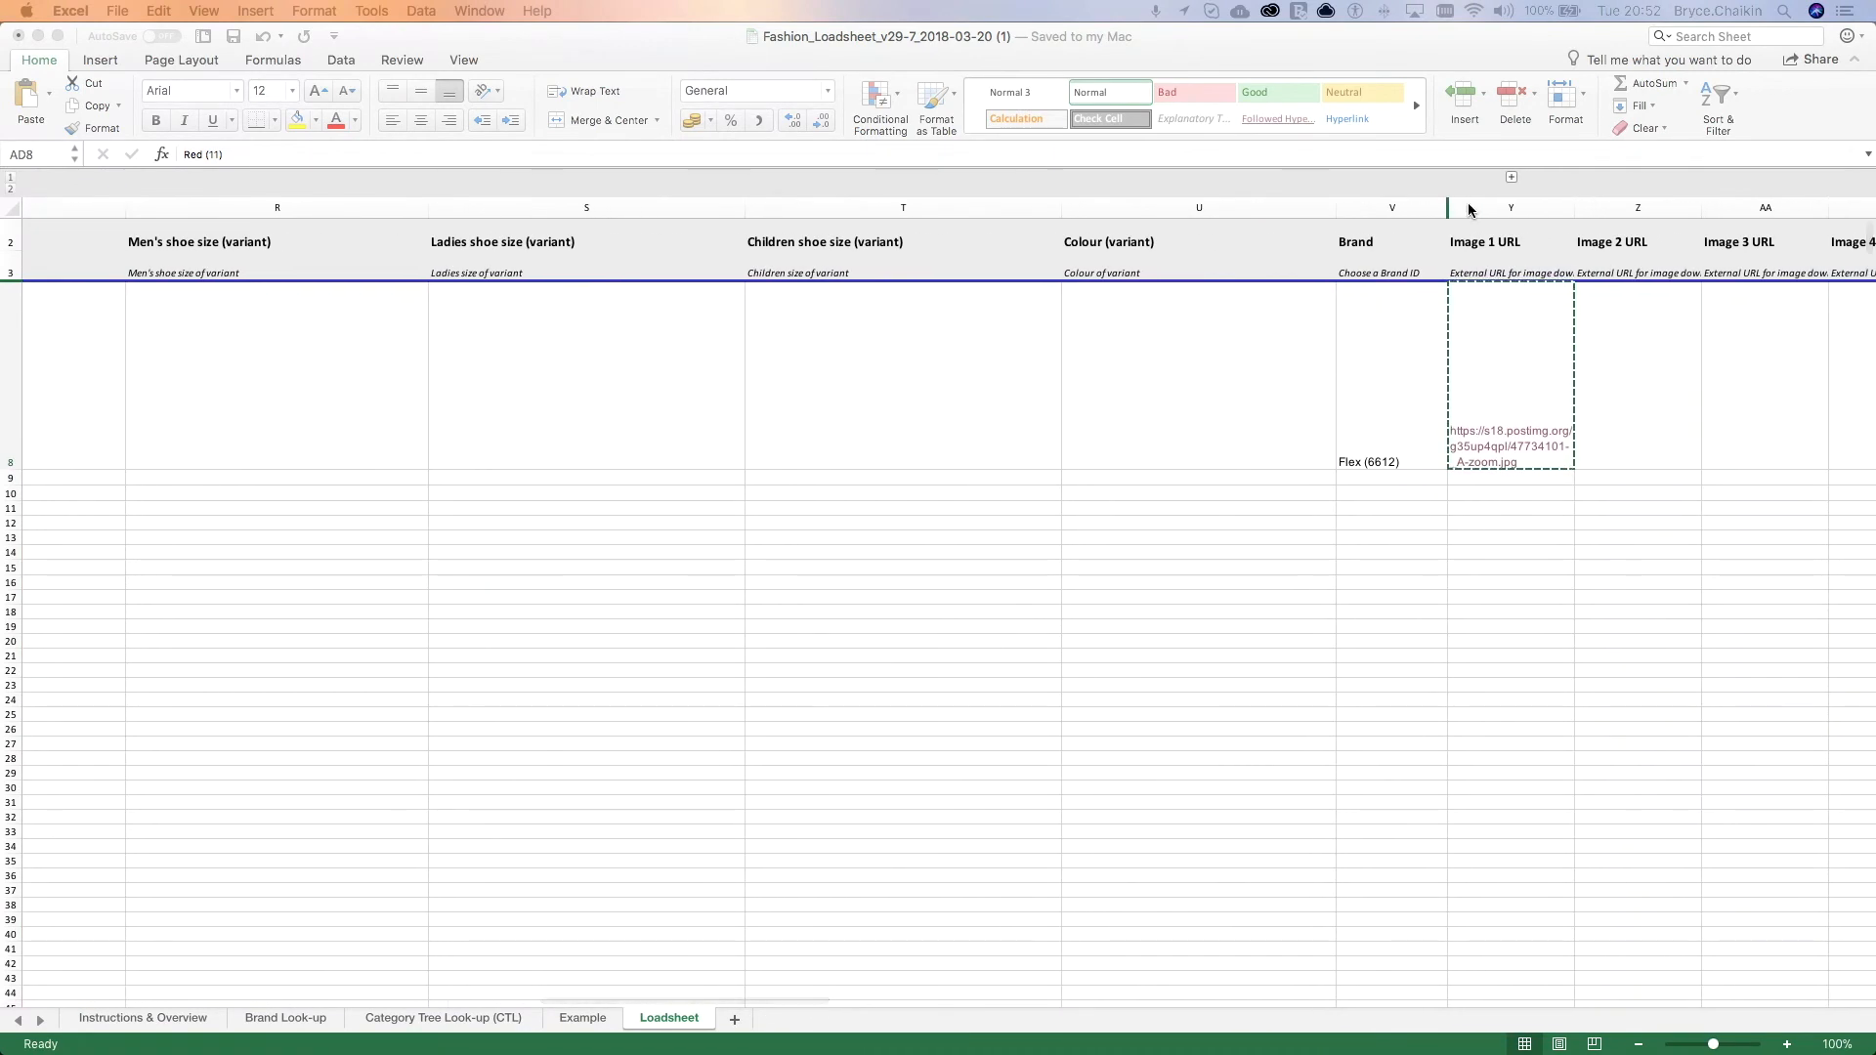
left_click(1475, 208)
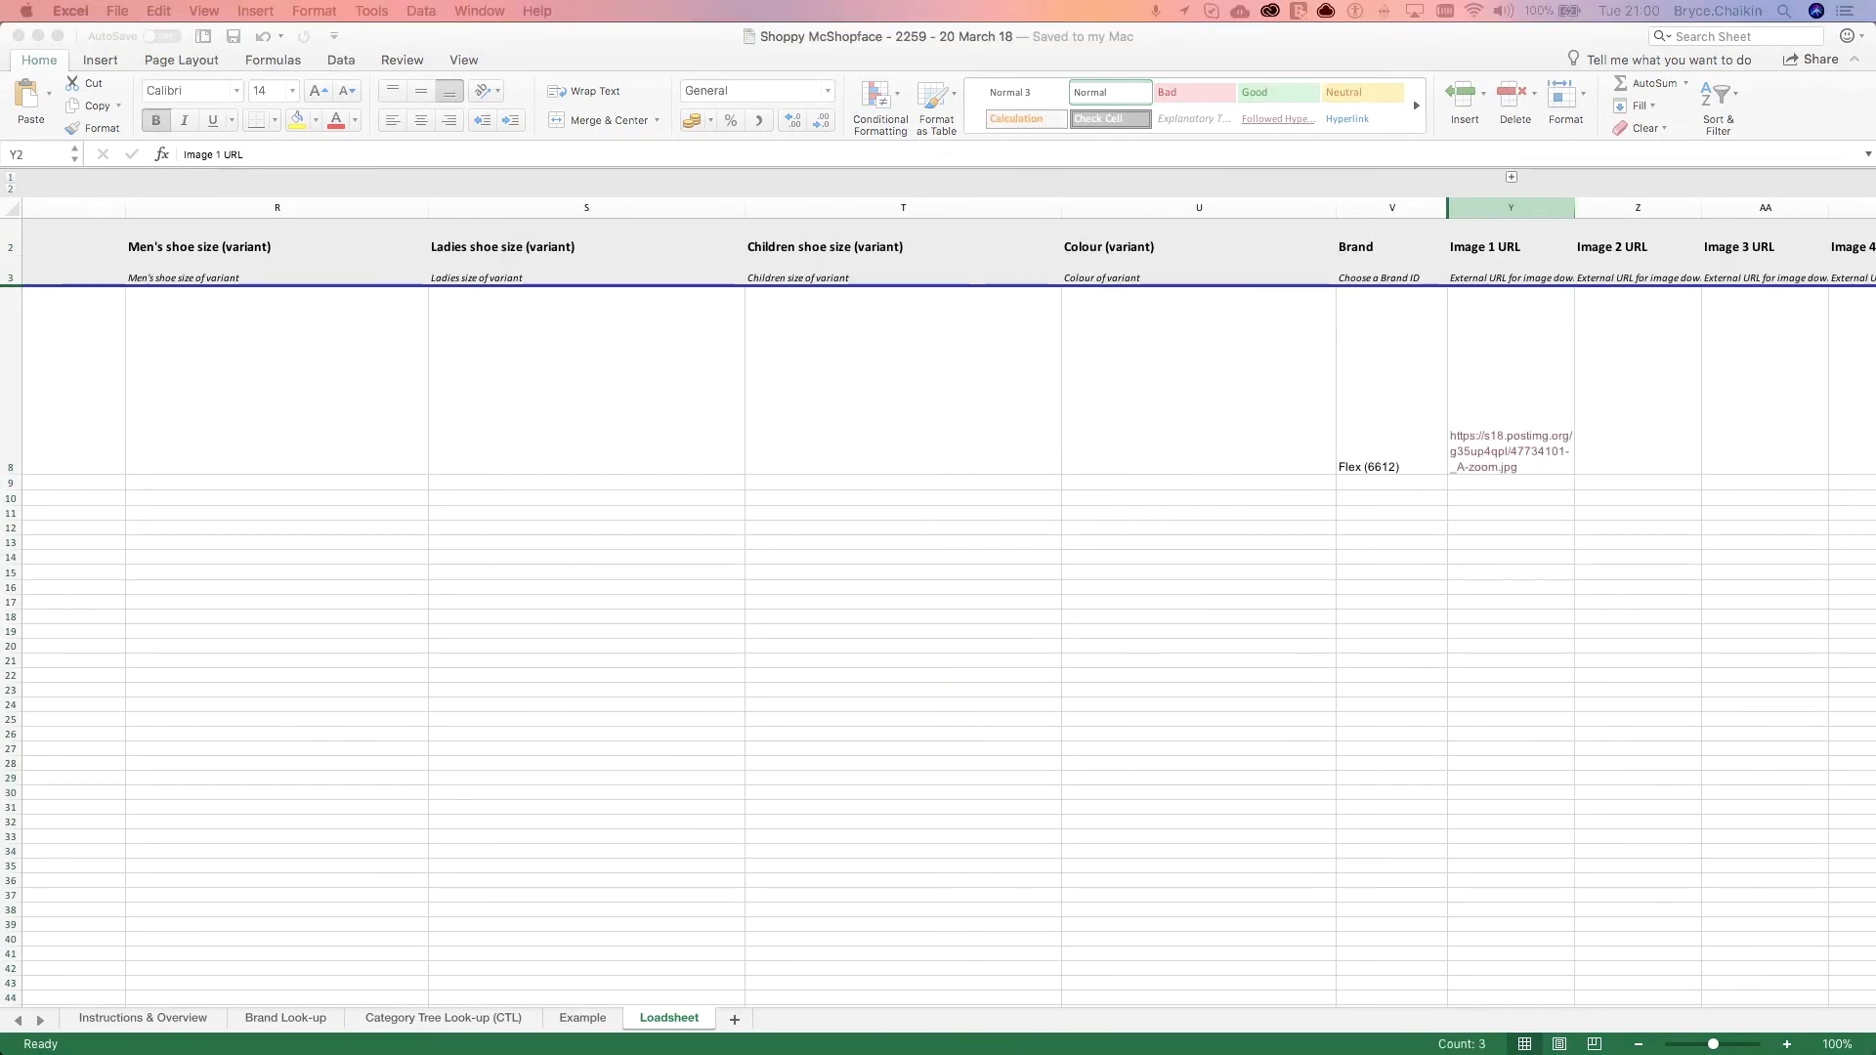
Step: Save a copy of the loadsheet to the Desktop as a macro-enabled workbook, keeping its seller name, seller ID and date file name
left_click(122, 11)
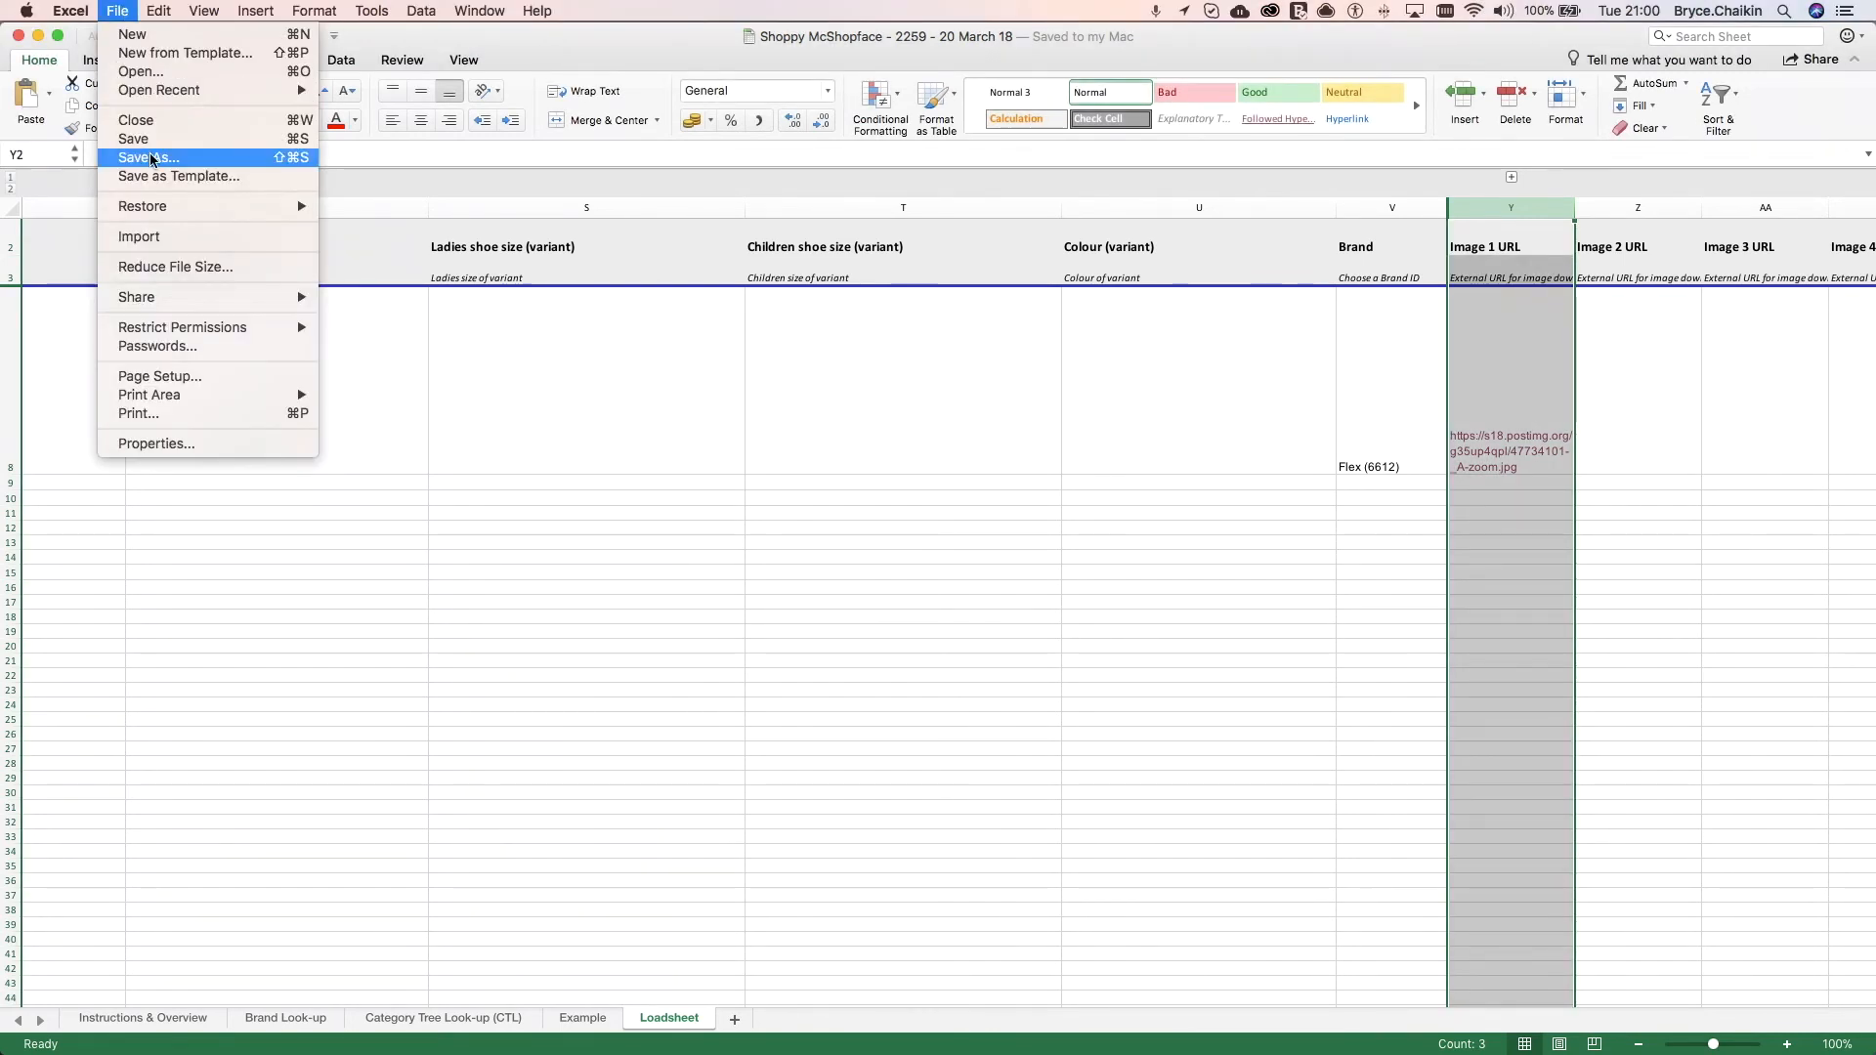
left_click(152, 156)
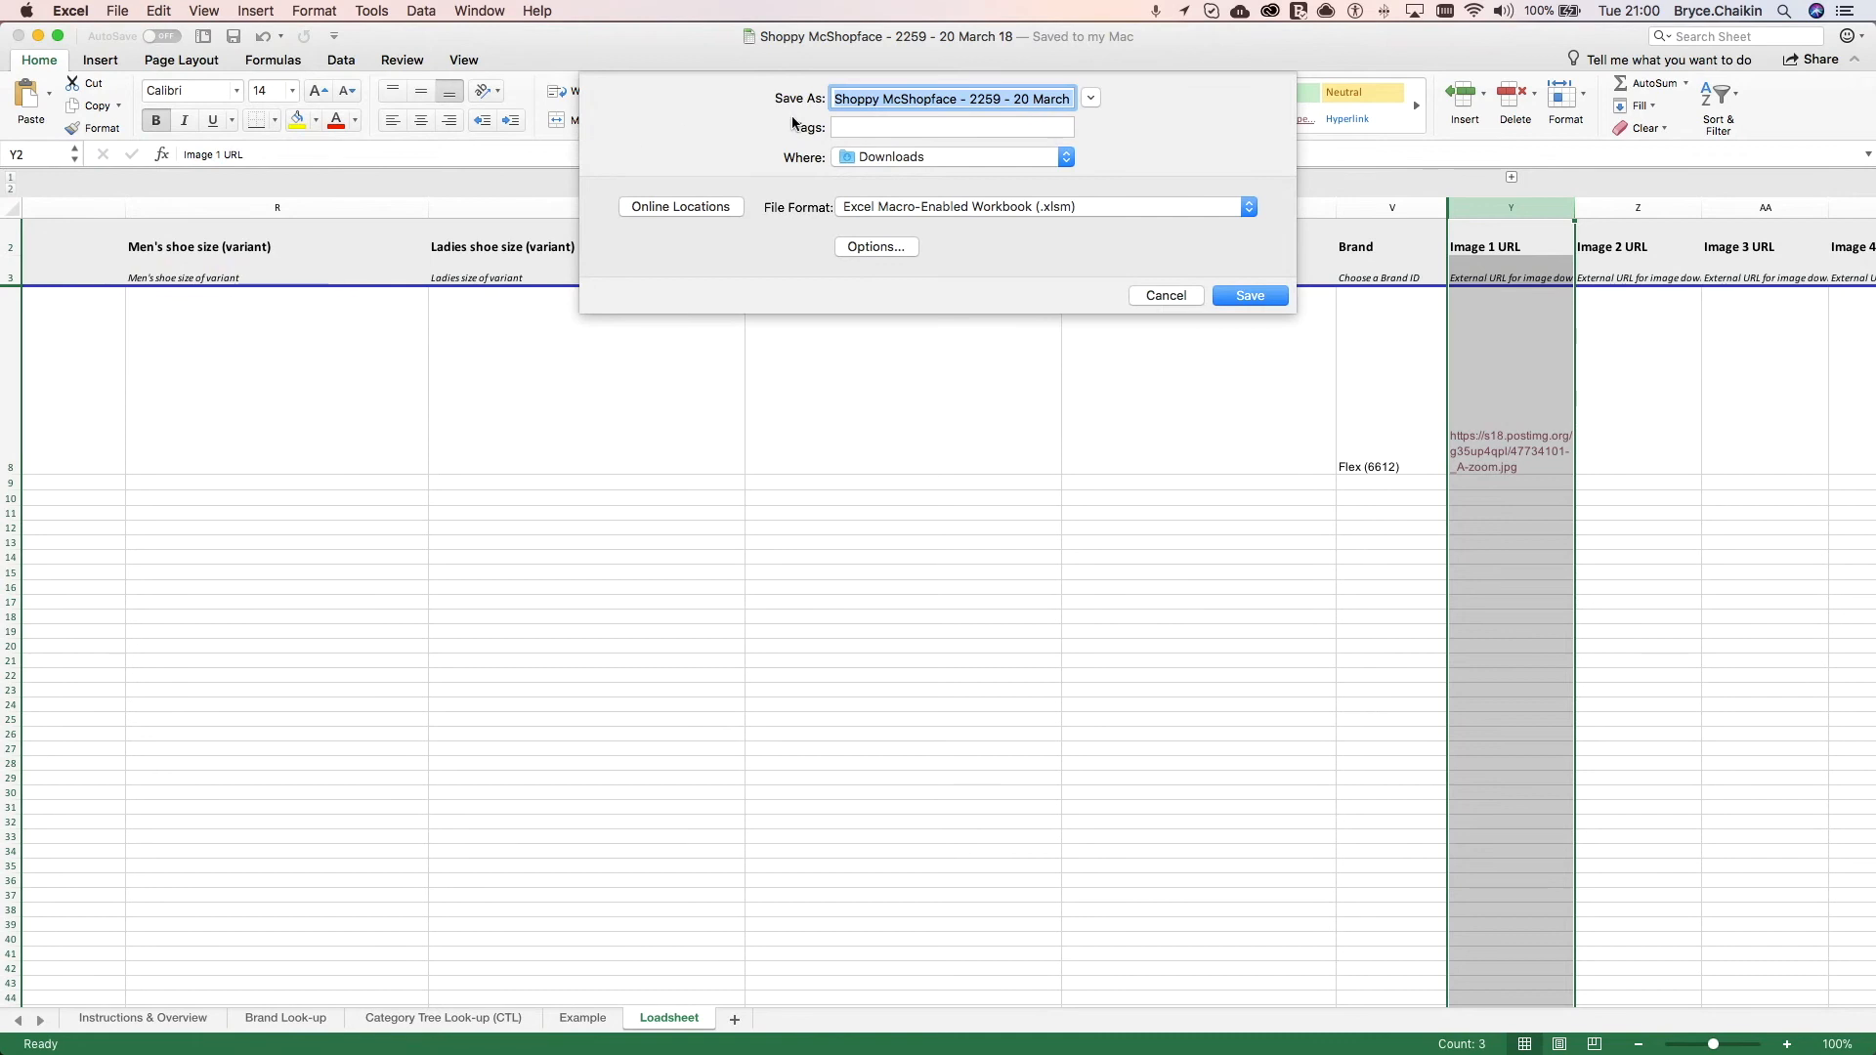
left_click(846, 99)
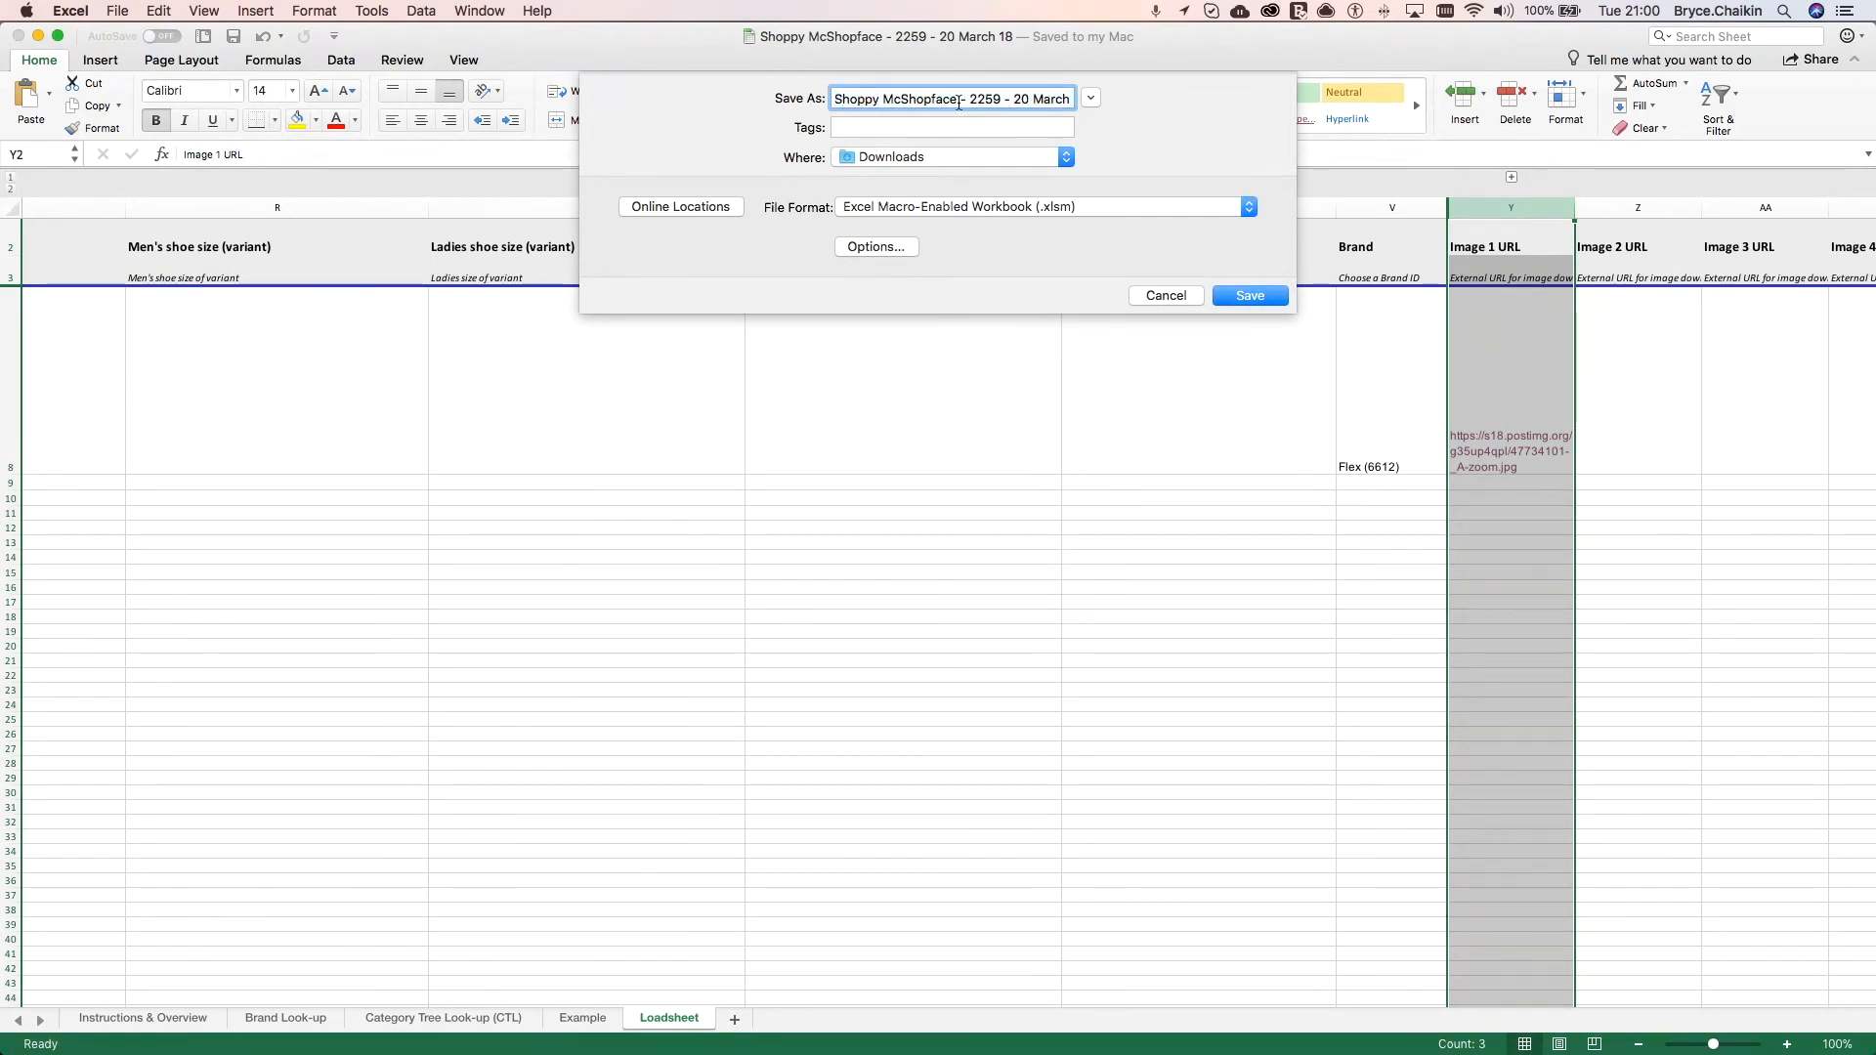
double_click(989, 99)
left_click(1024, 99)
left_click_drag(1017, 99, 1247, 94)
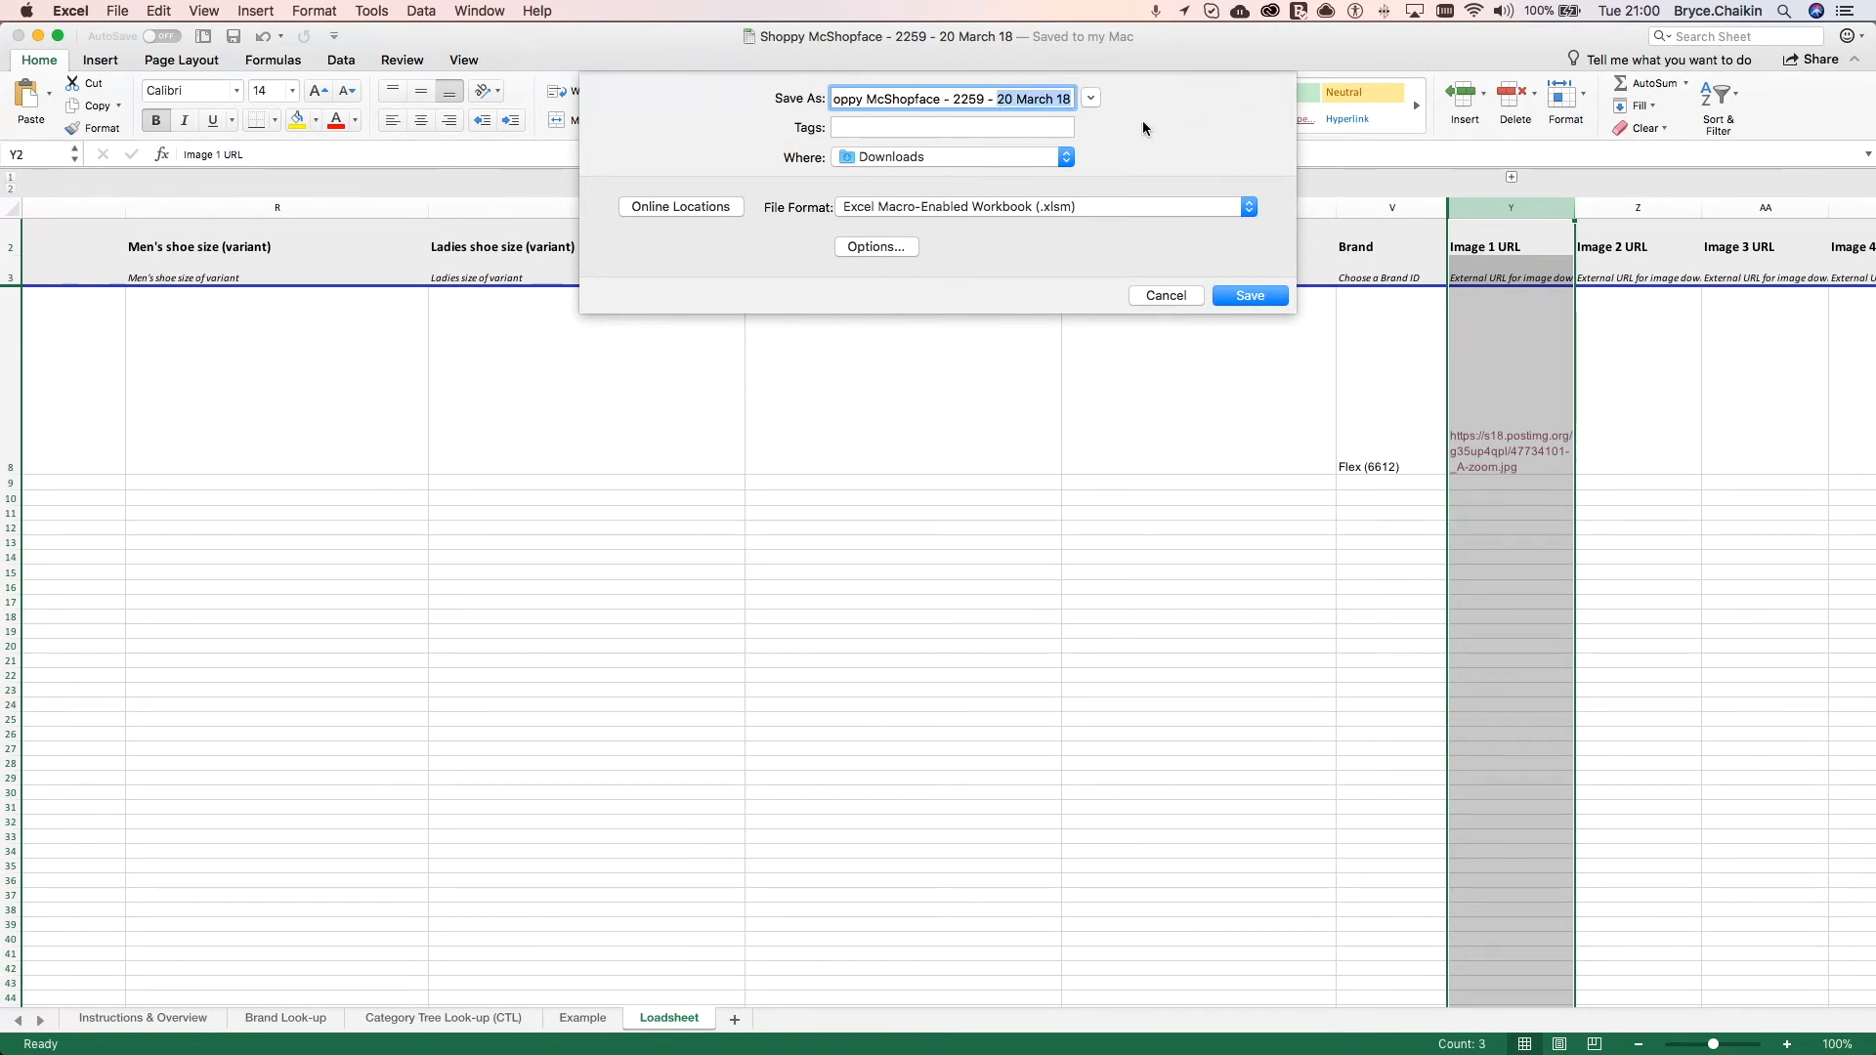
left_click(1069, 155)
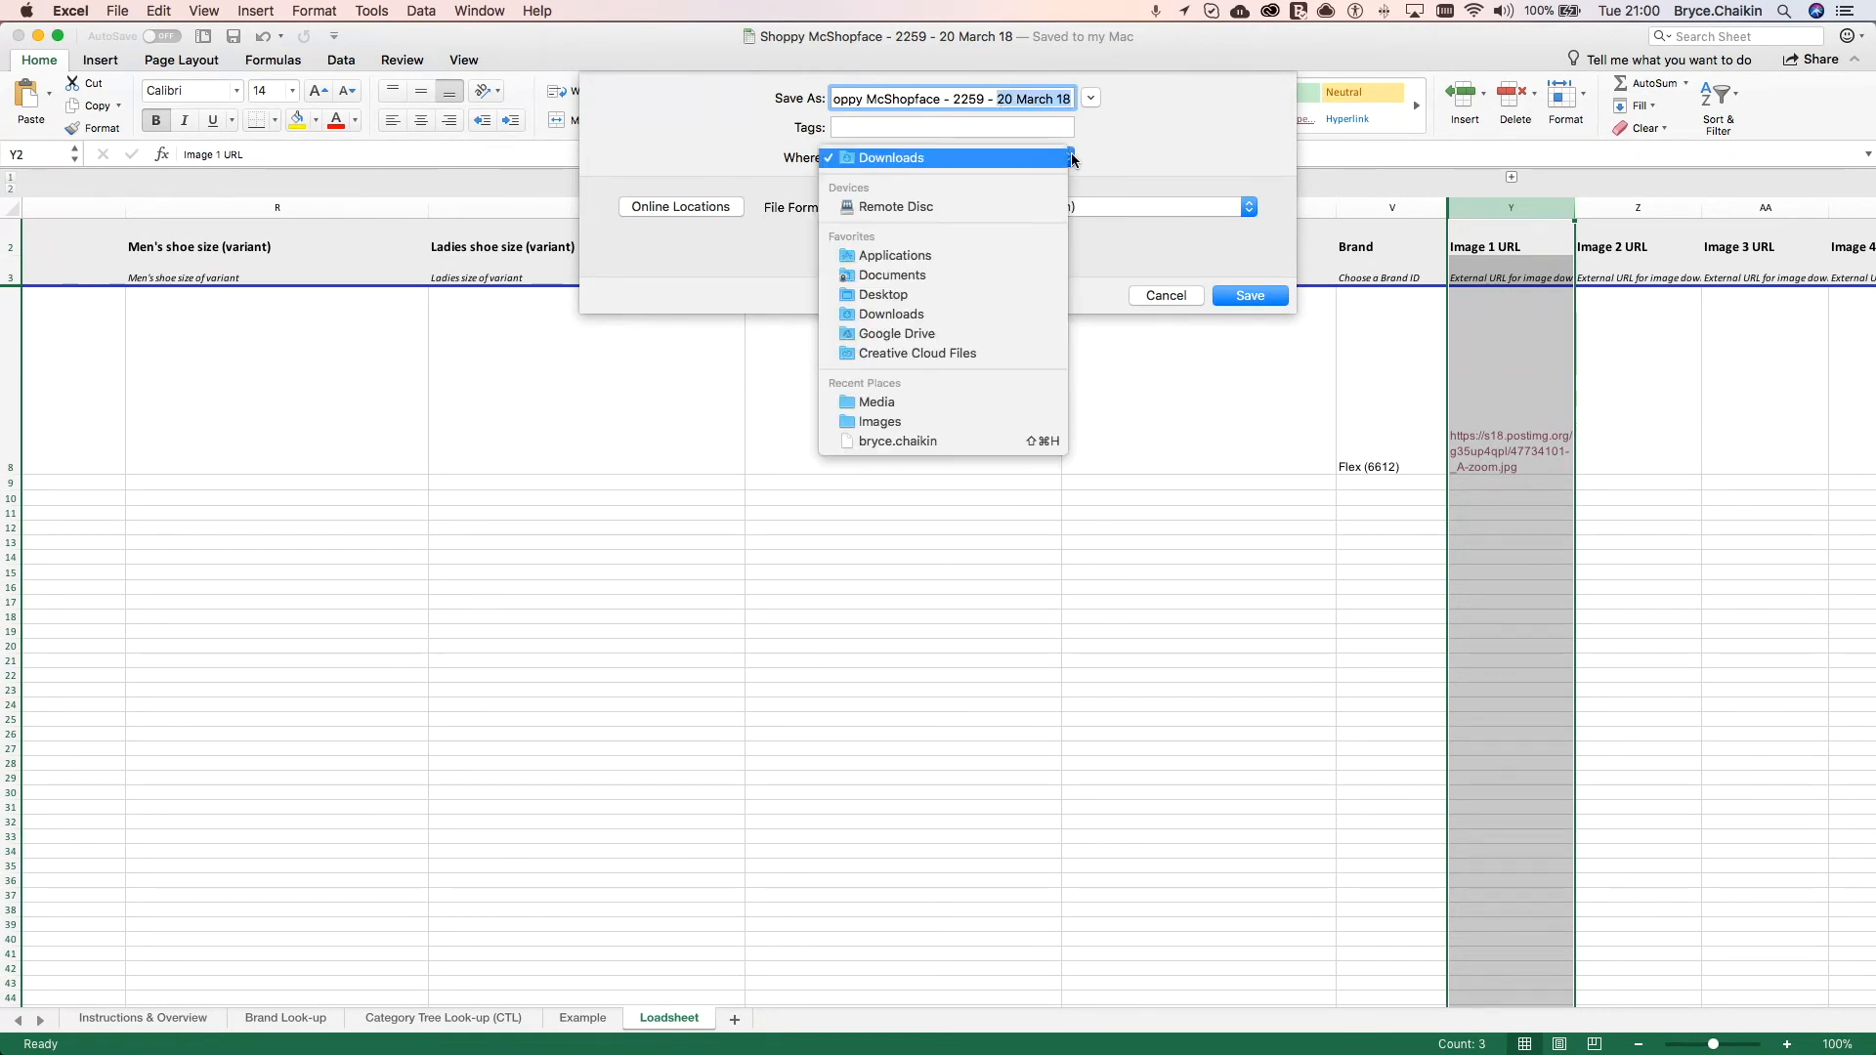
left_click(1014, 295)
left_click(1240, 288)
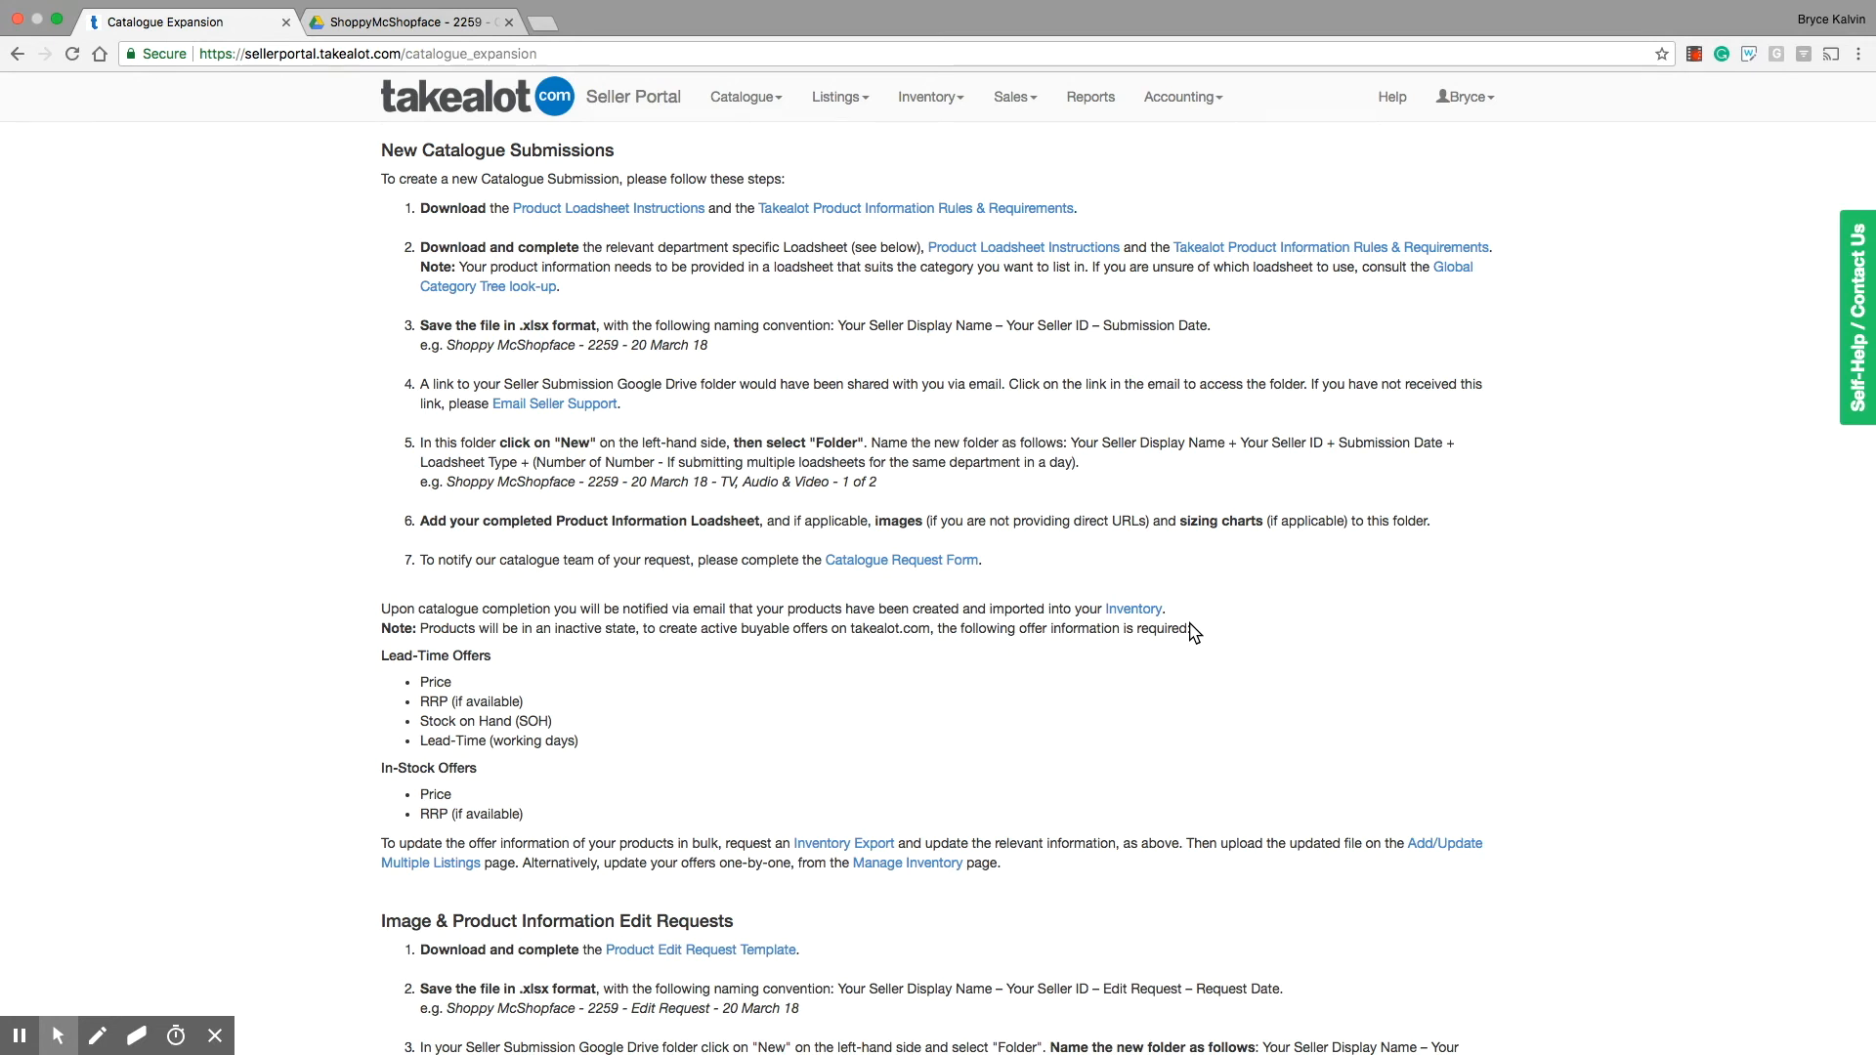
Step: Switch to the ShoppyMcShopface seller submission folder in Google Drive and start a new folder there
left_click(450, 21)
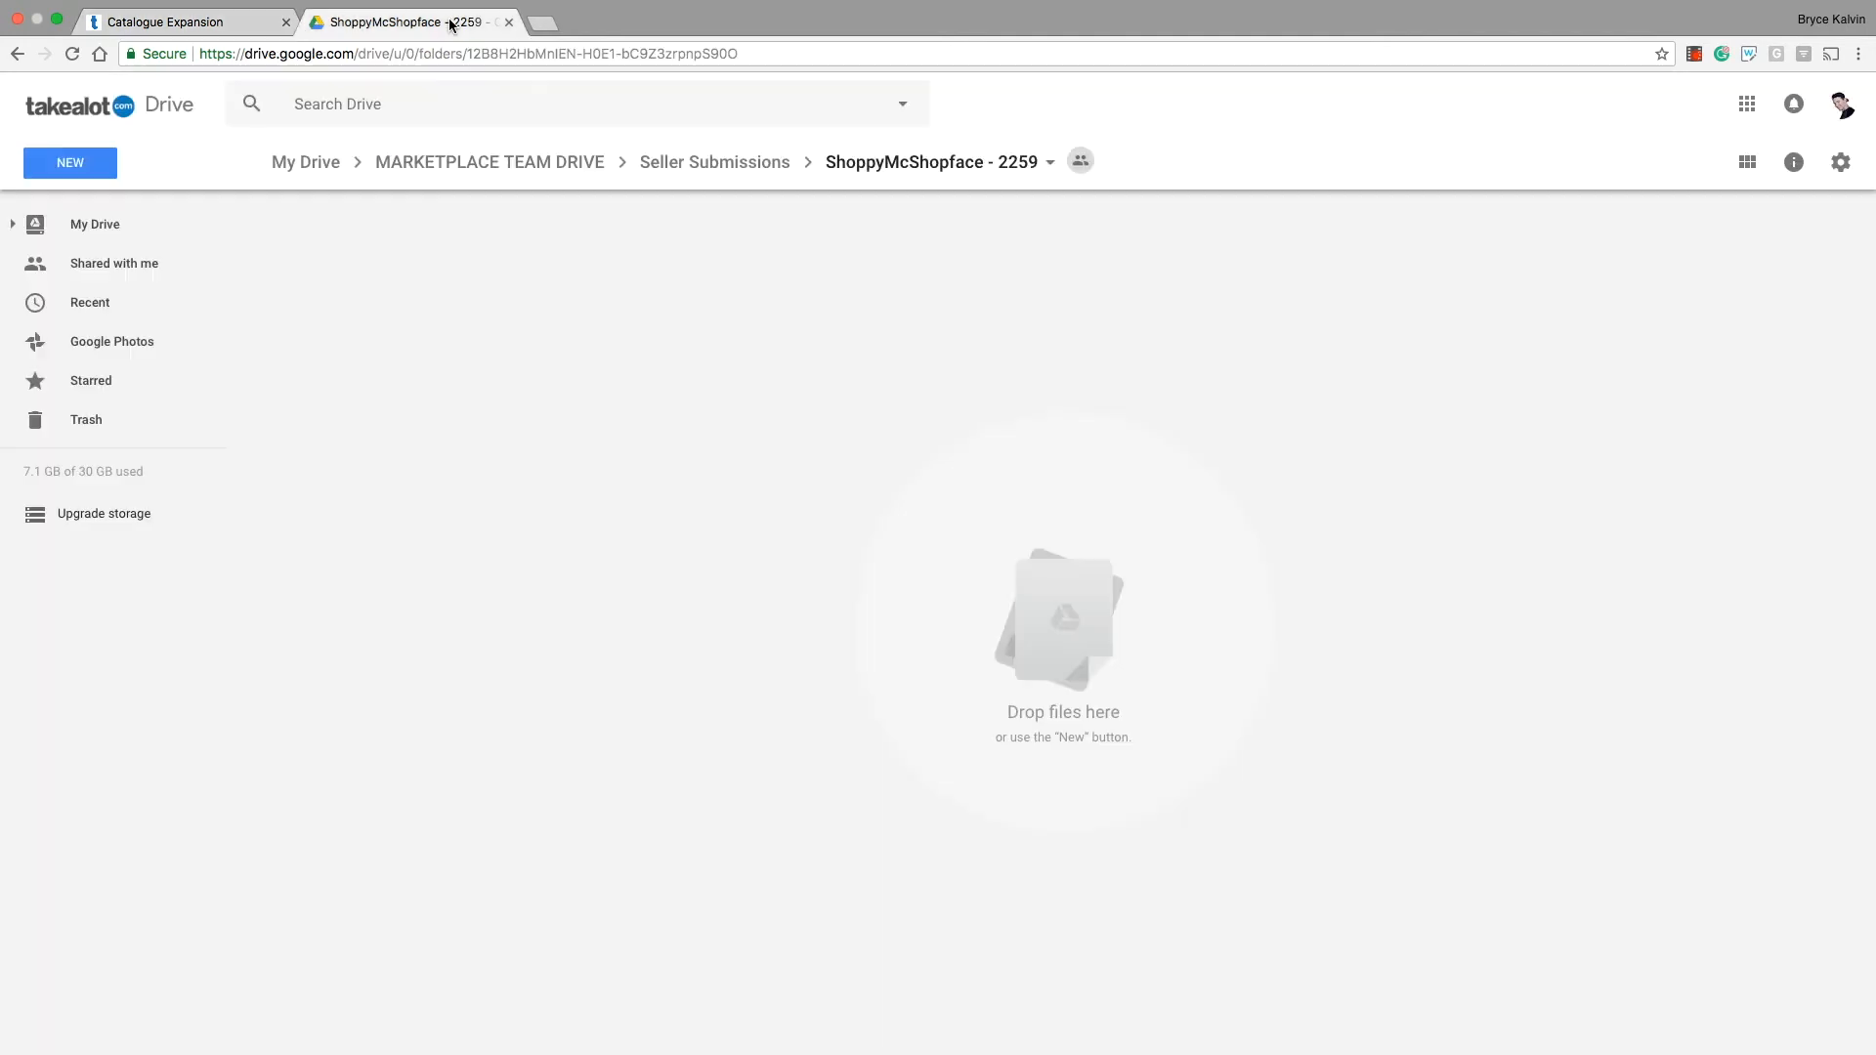
left_click(79, 176)
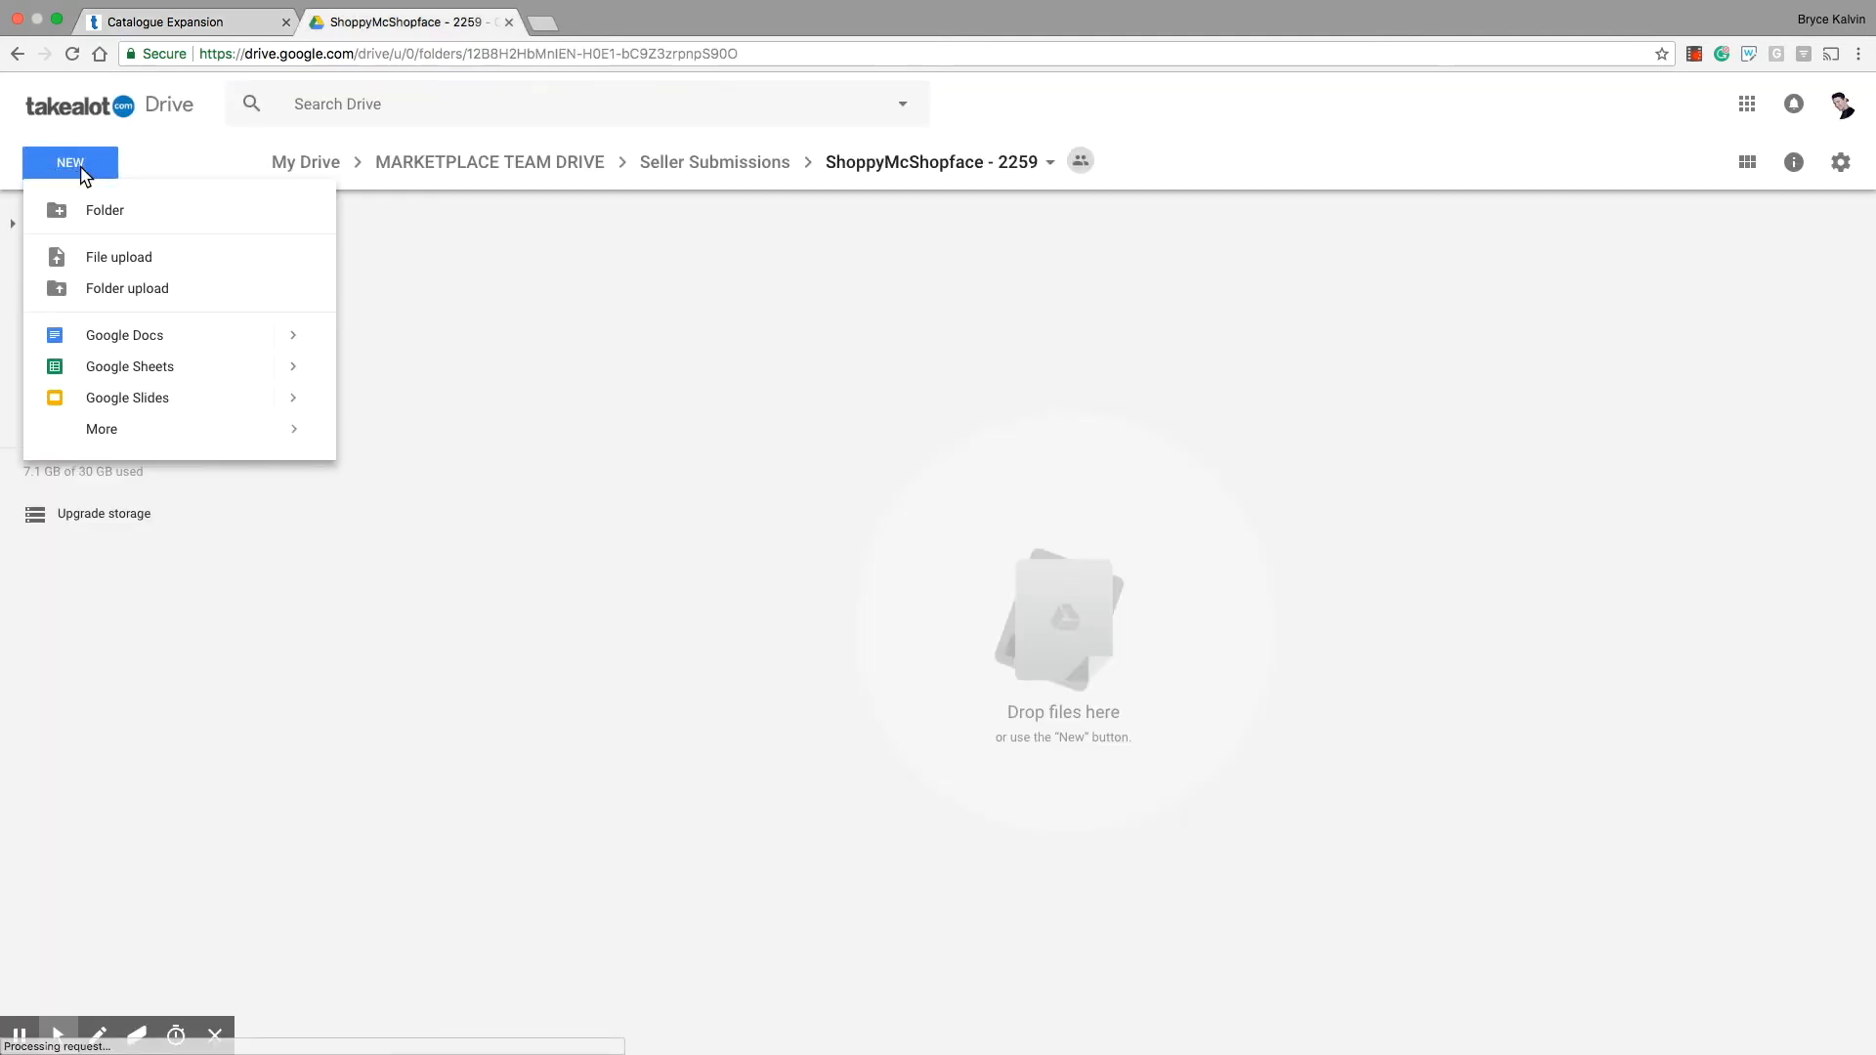
left_click(89, 213)
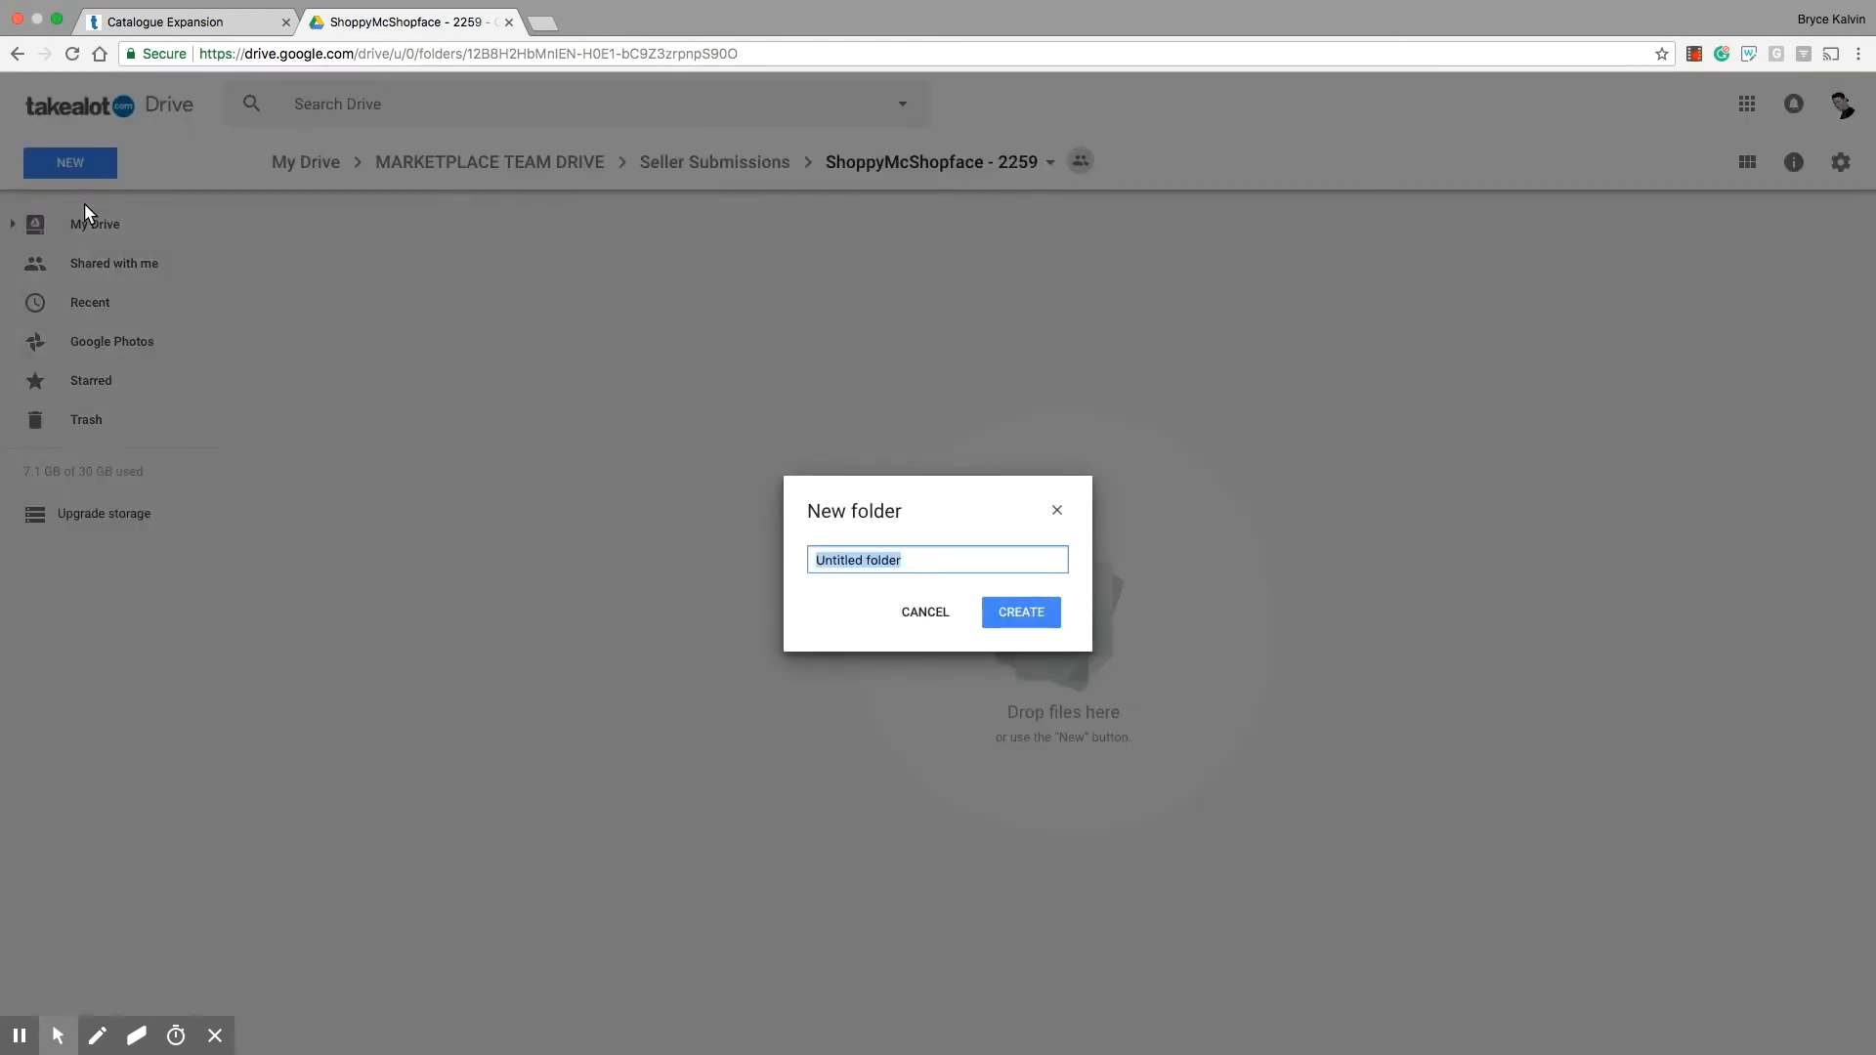
Step: Copy the example submission folder name from step 5 of the Catalogue Expansion page's New Catalogue Submissions instructions
left_click(127, 23)
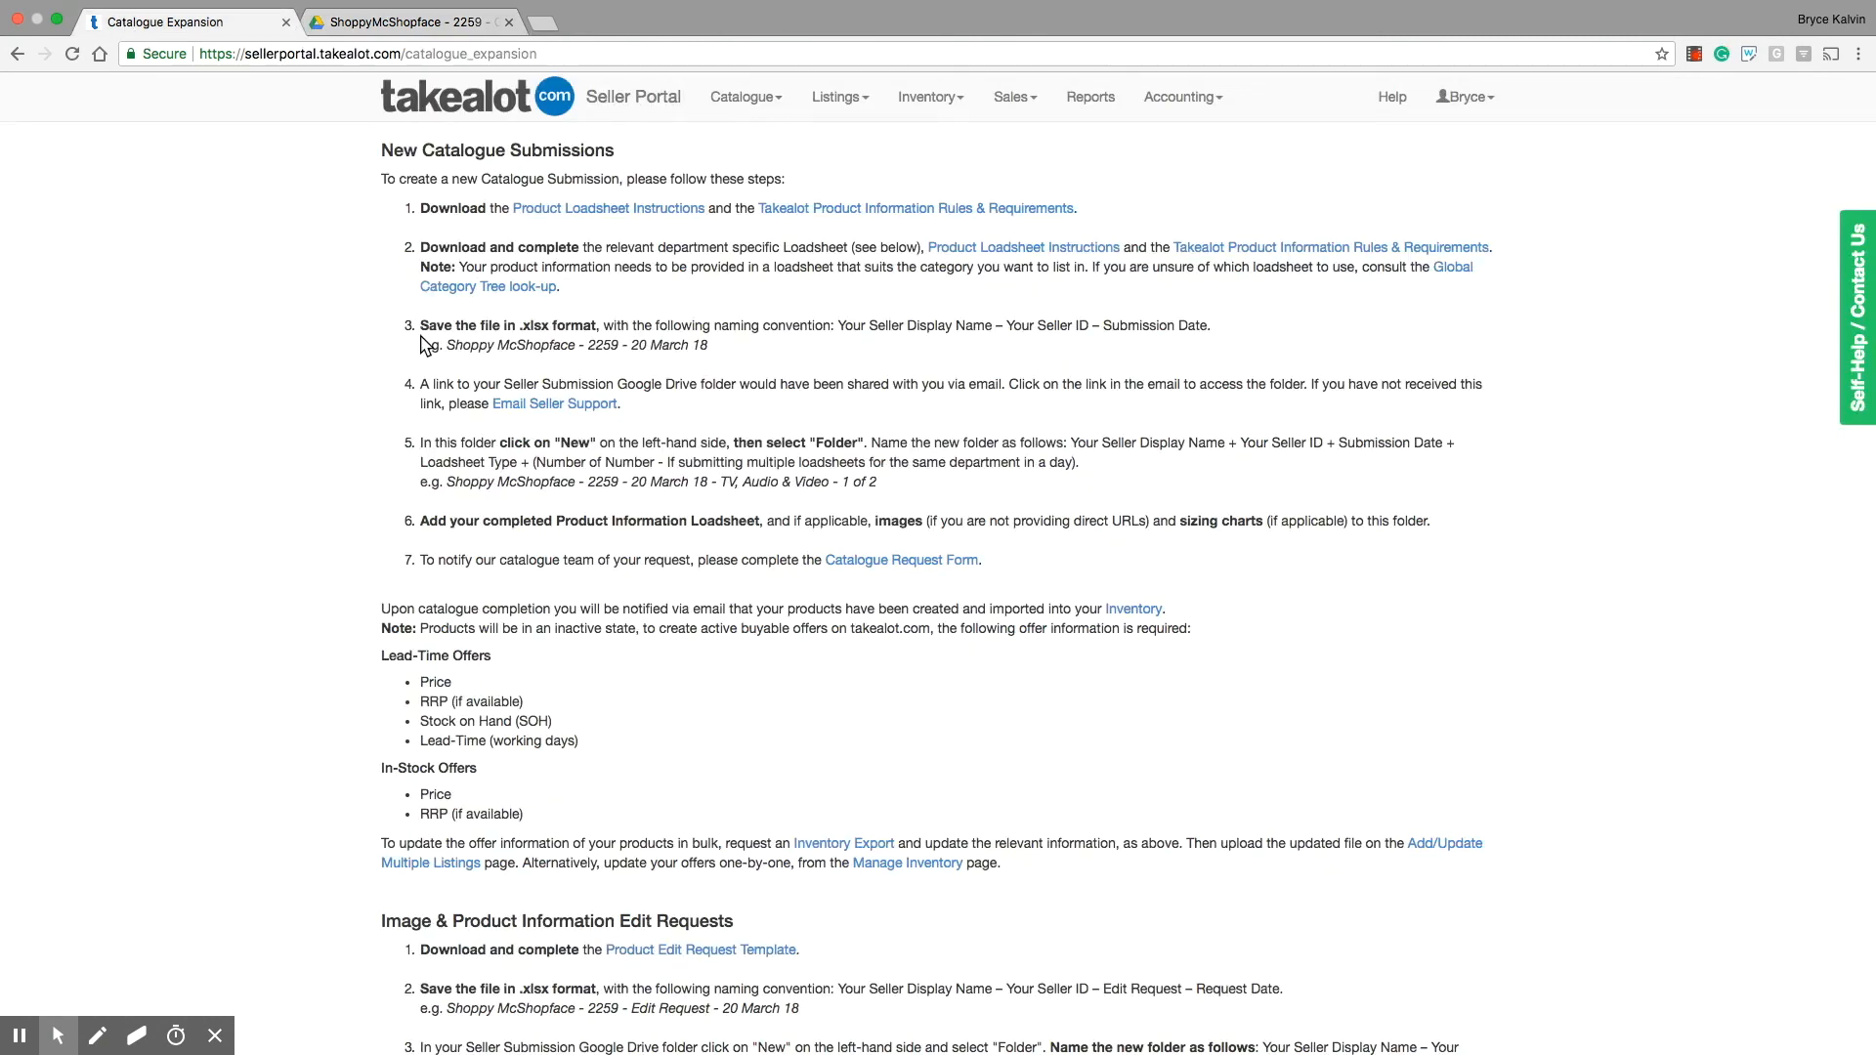
left_click_drag(446, 482, 830, 488)
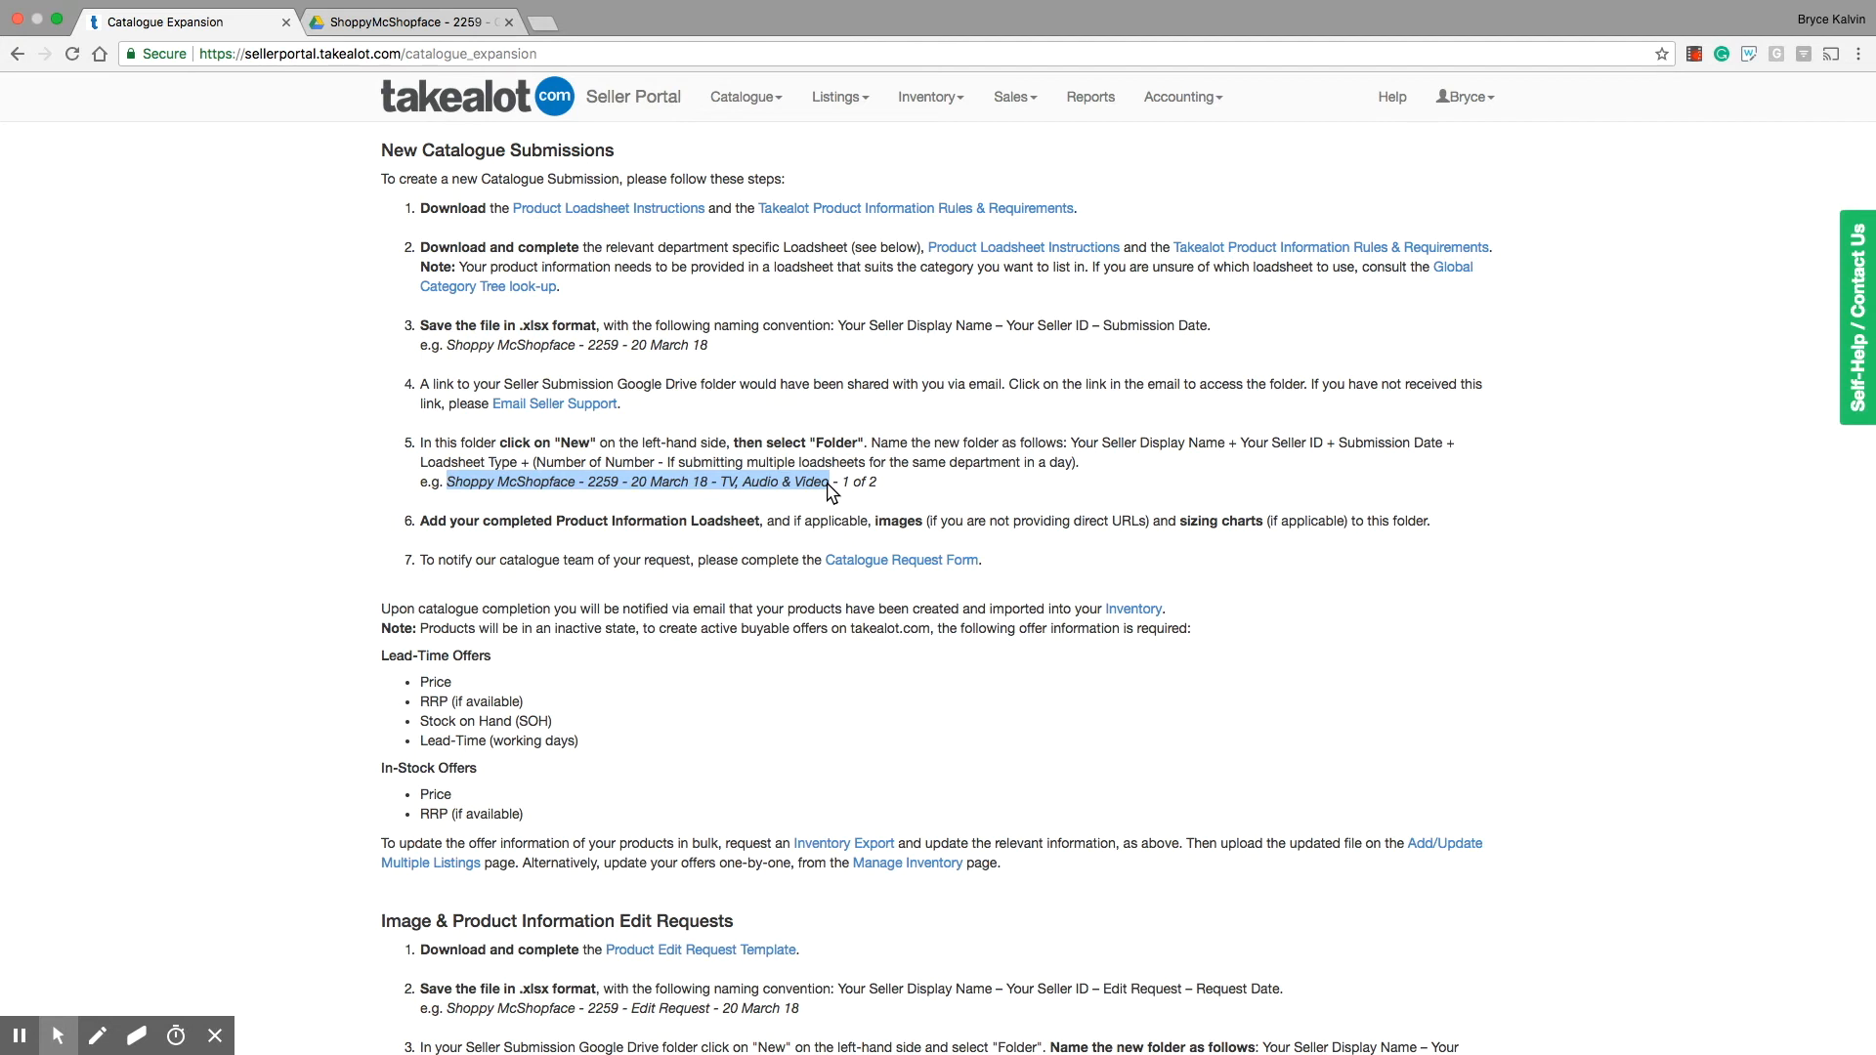
left_click_drag(844, 488, 878, 489)
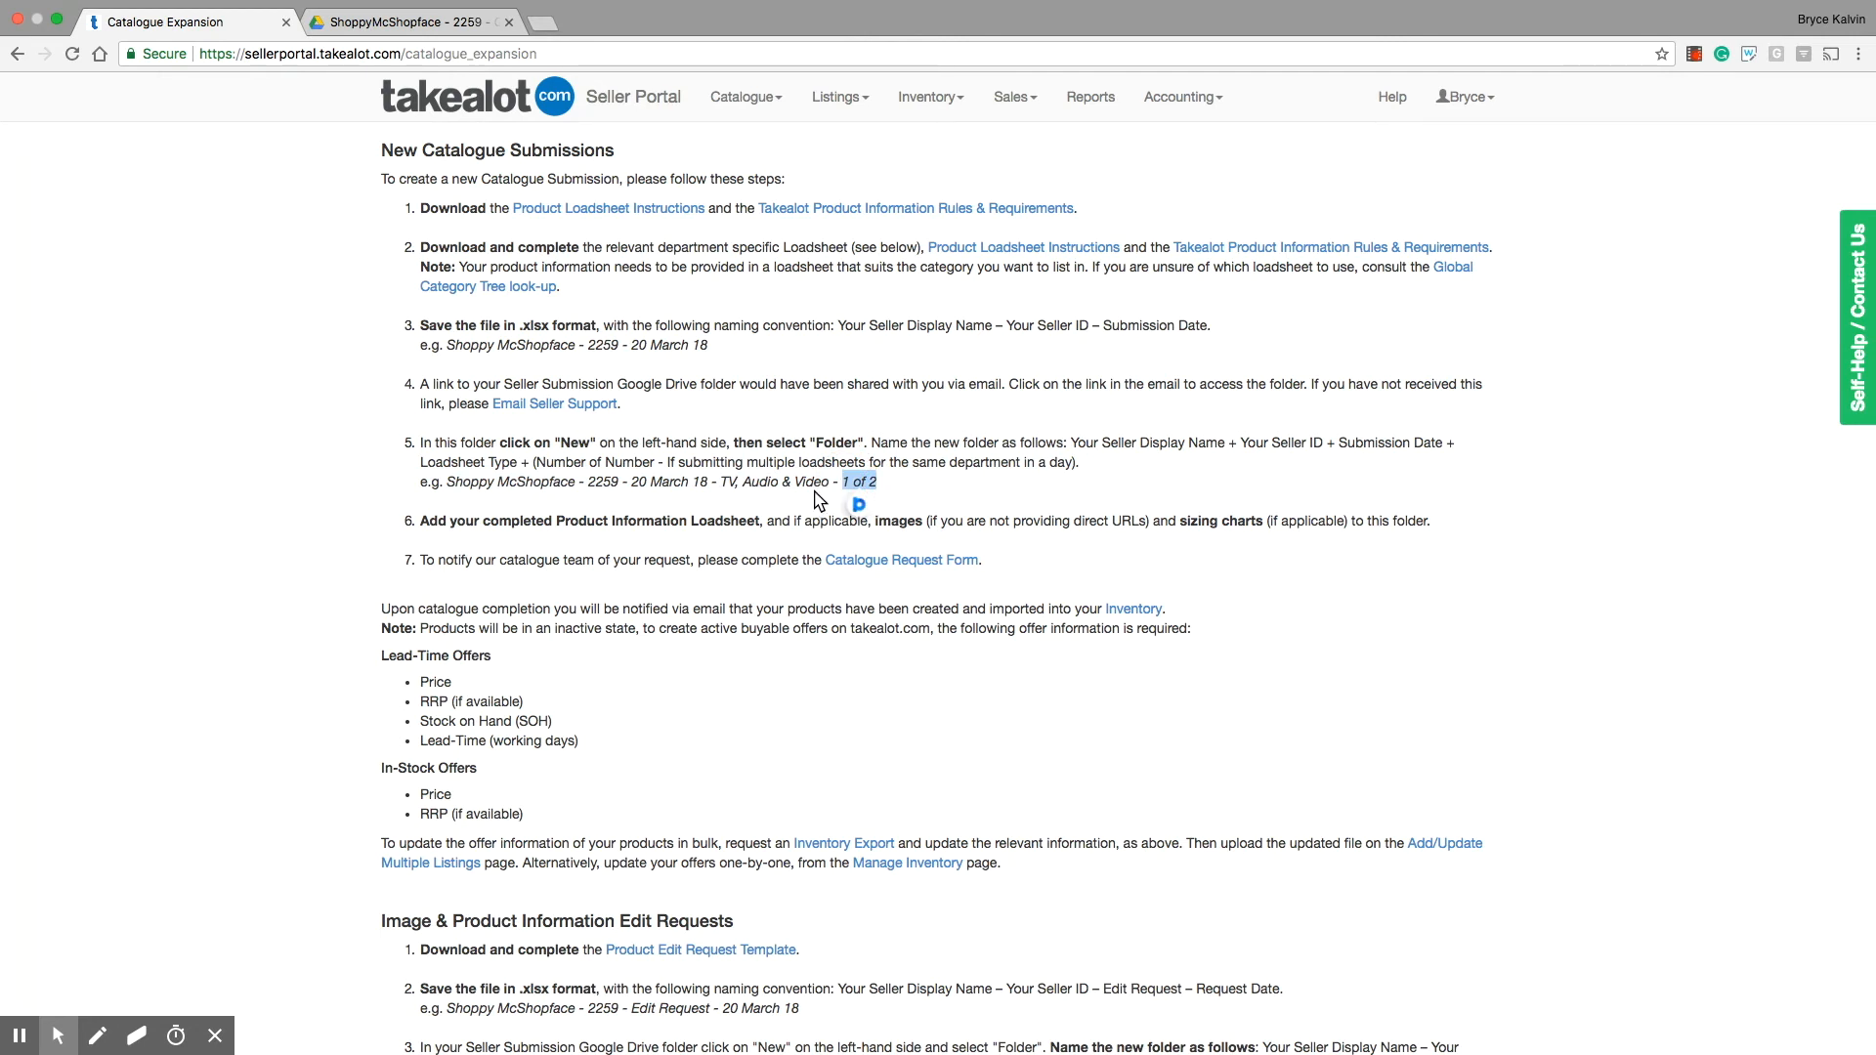
left_click_drag(721, 486, 821, 485)
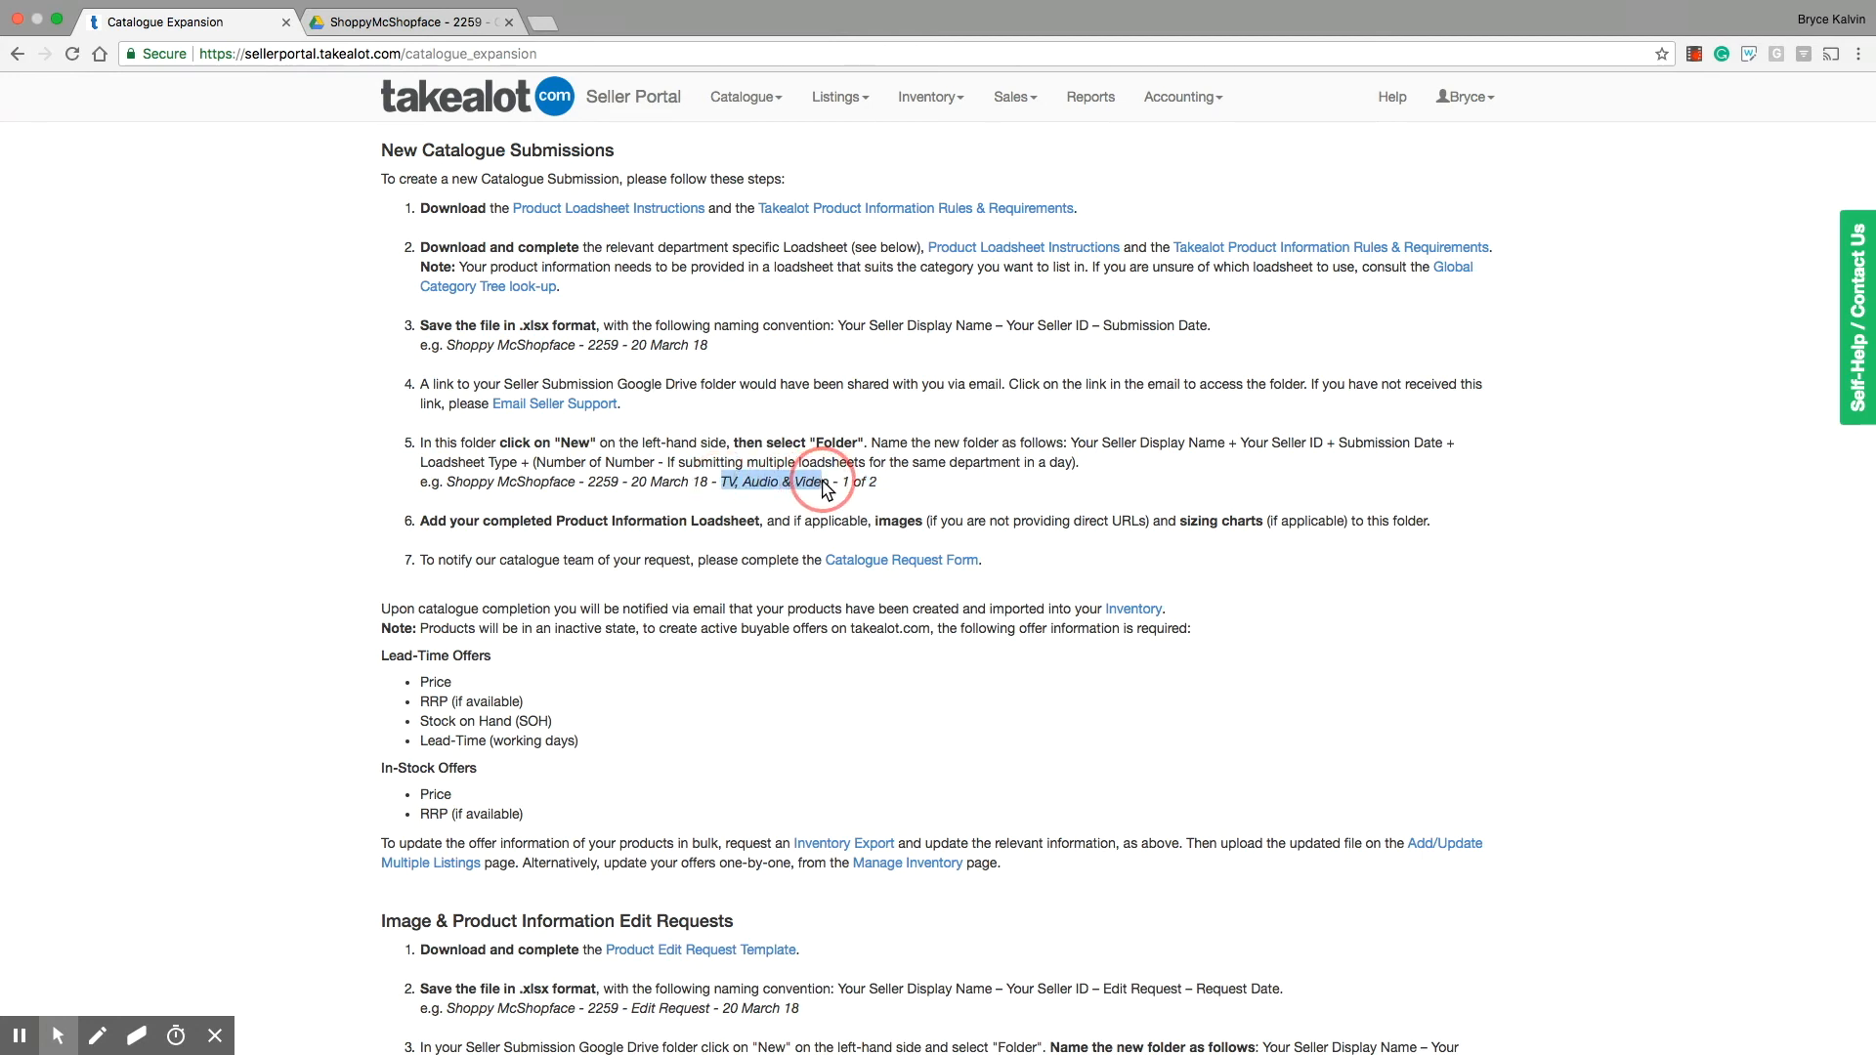
left_click(843, 486)
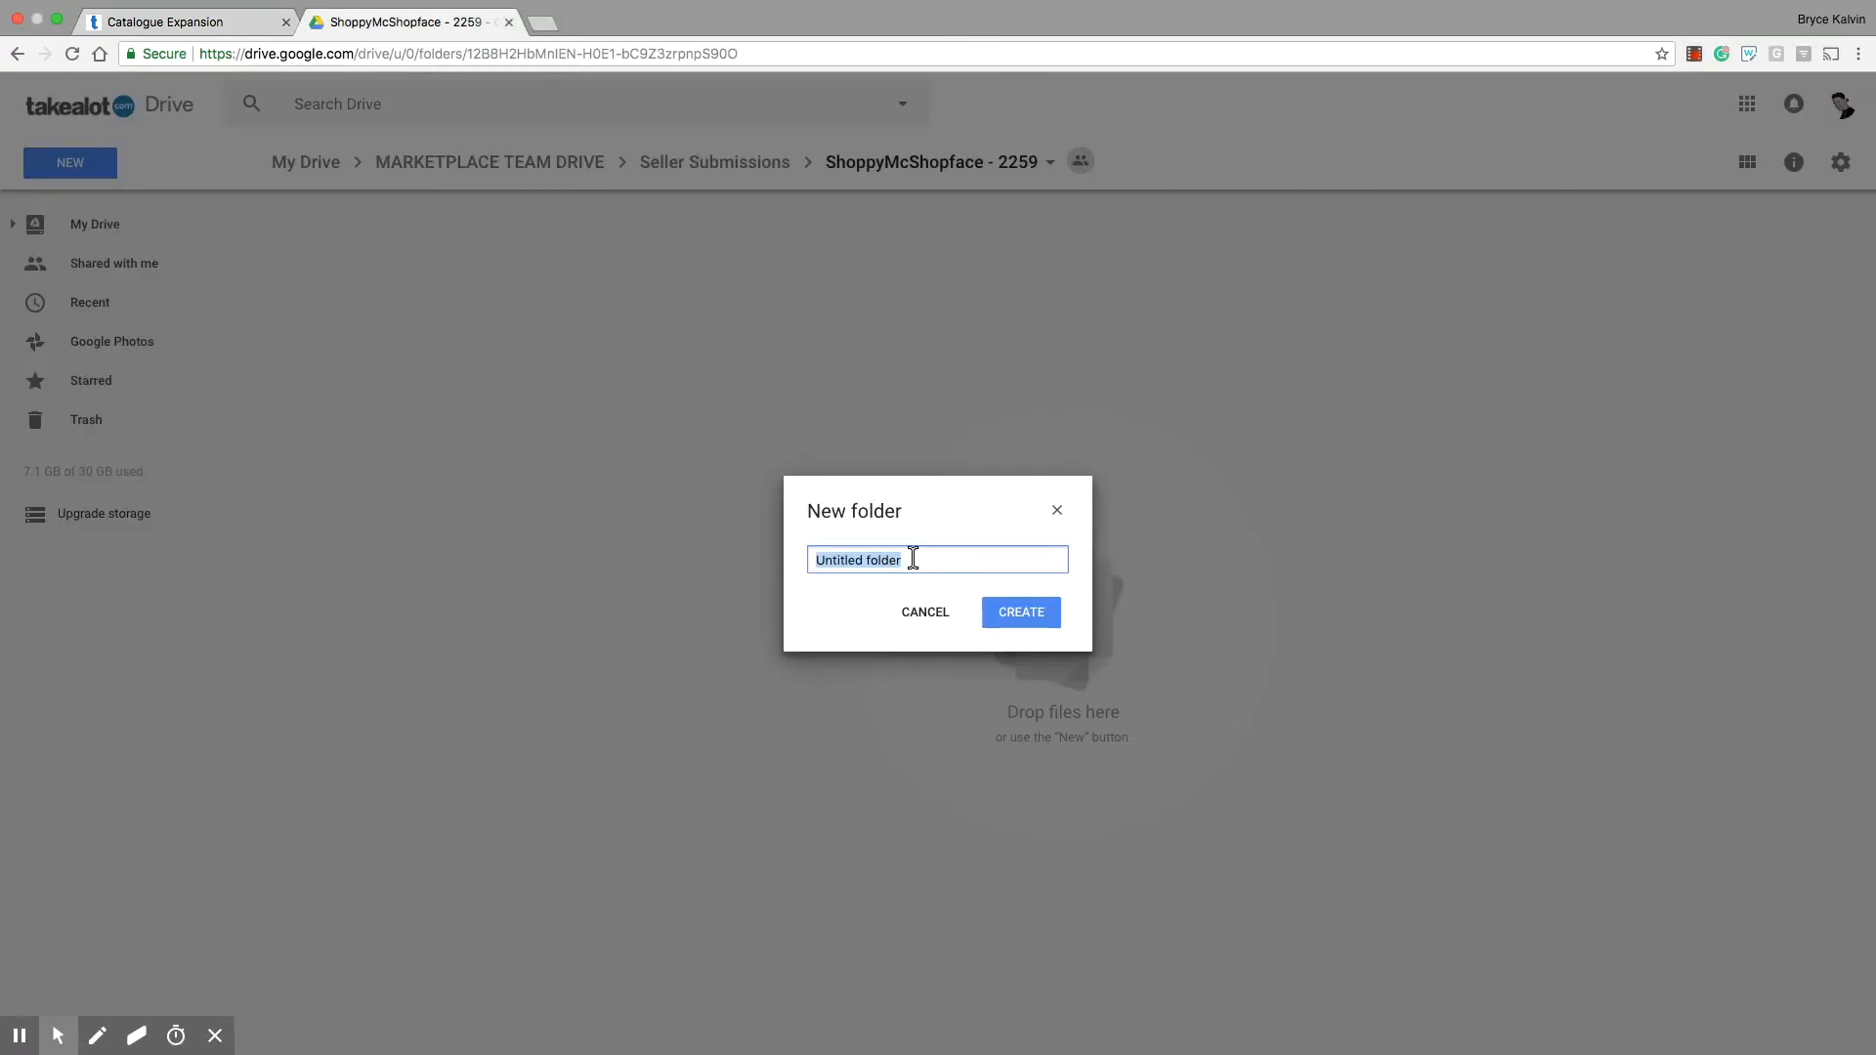
Step: Create the Drive folder using the copied name, replacing "TV, Audio & Video" with "Fashion" and removing the "1 of 2" suffix
key("super+v")
left_click_drag(908, 560, 1006, 562)
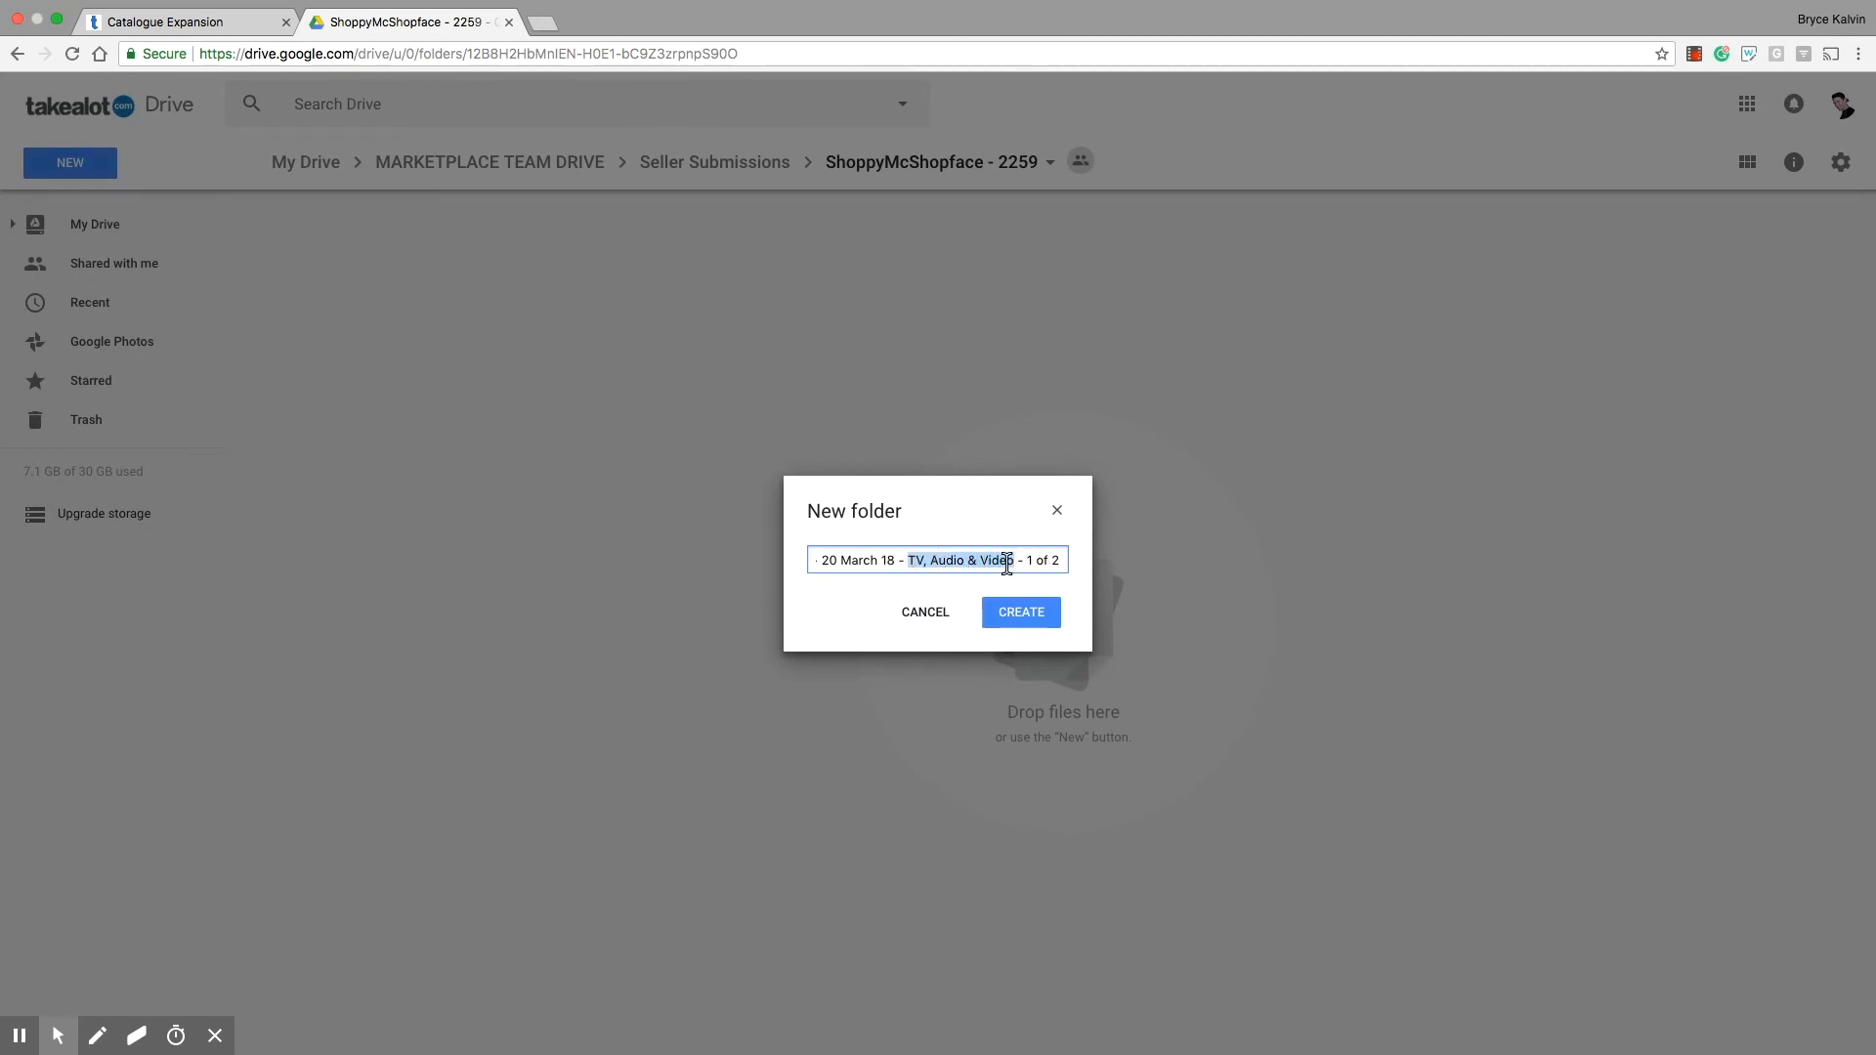
type("Fashio")
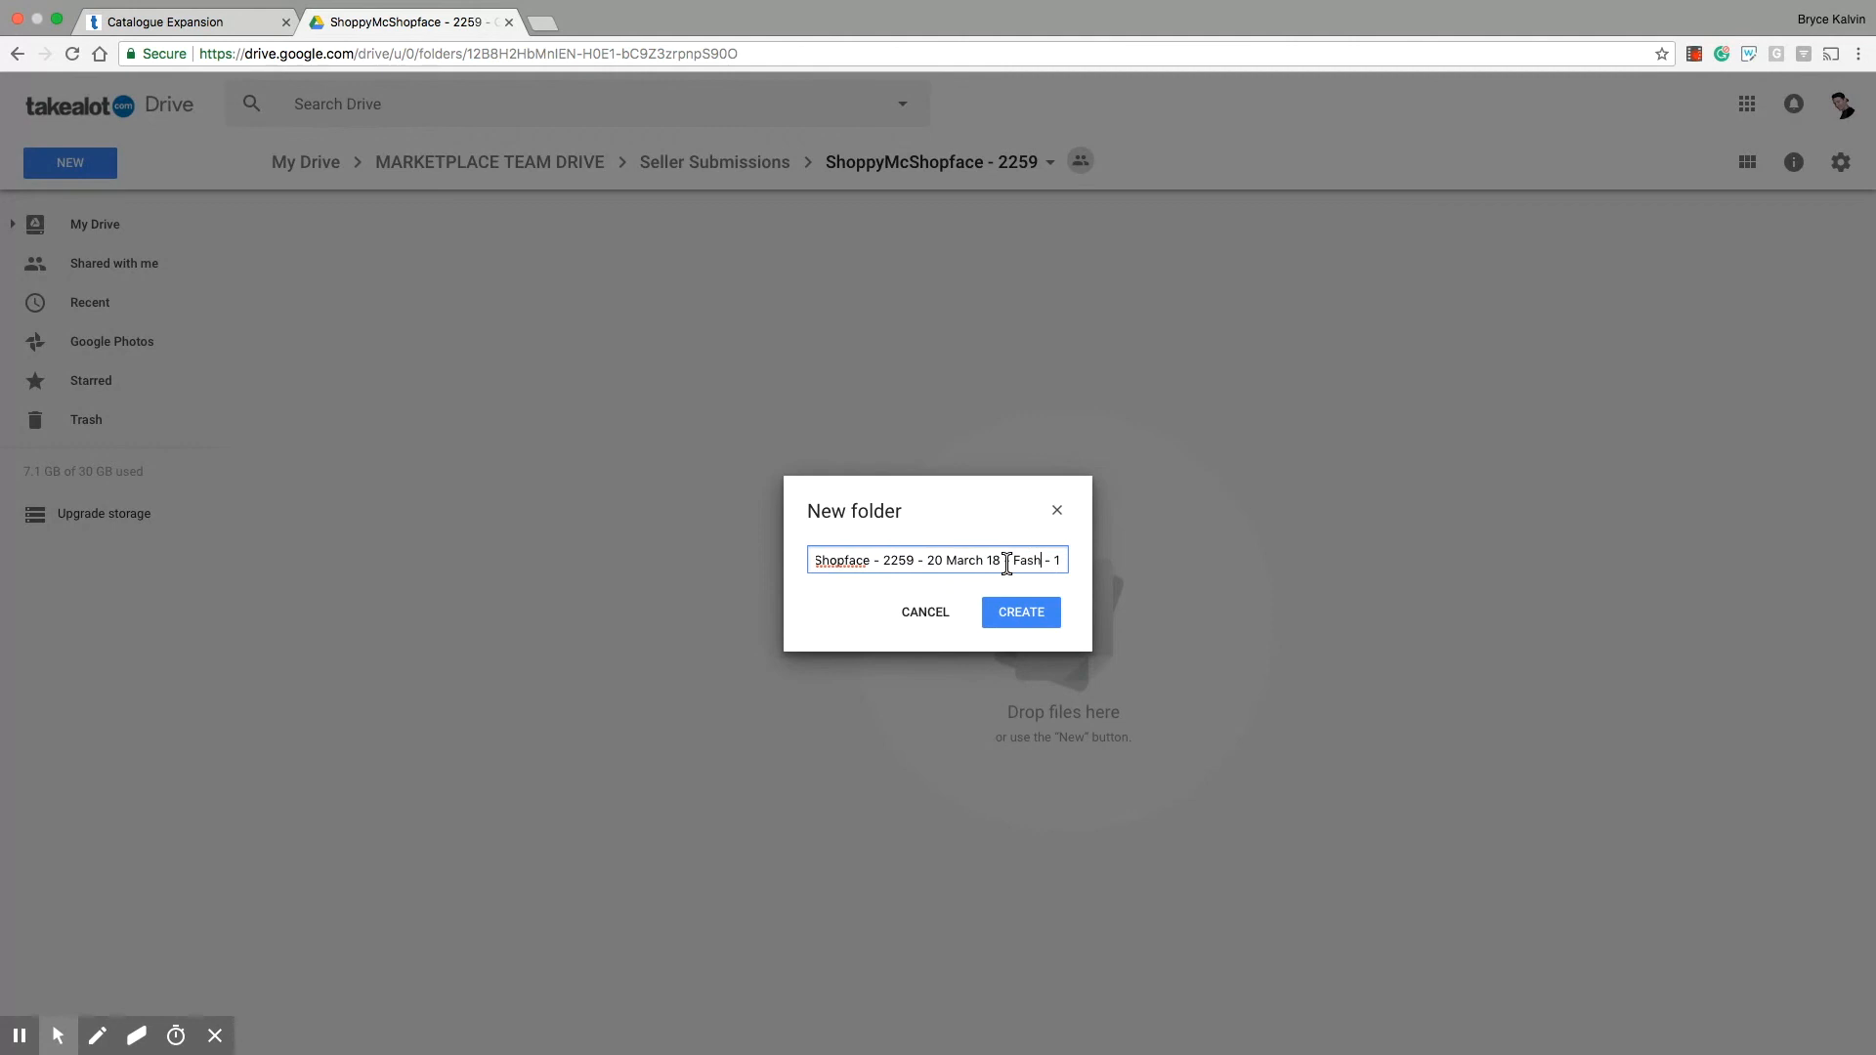
type("n")
key("BackSpace")
key("BackSpace")
key("BackSpace")
key("BackSpace")
key("BackSpace")
key("BackSpace")
key("BackSpace")
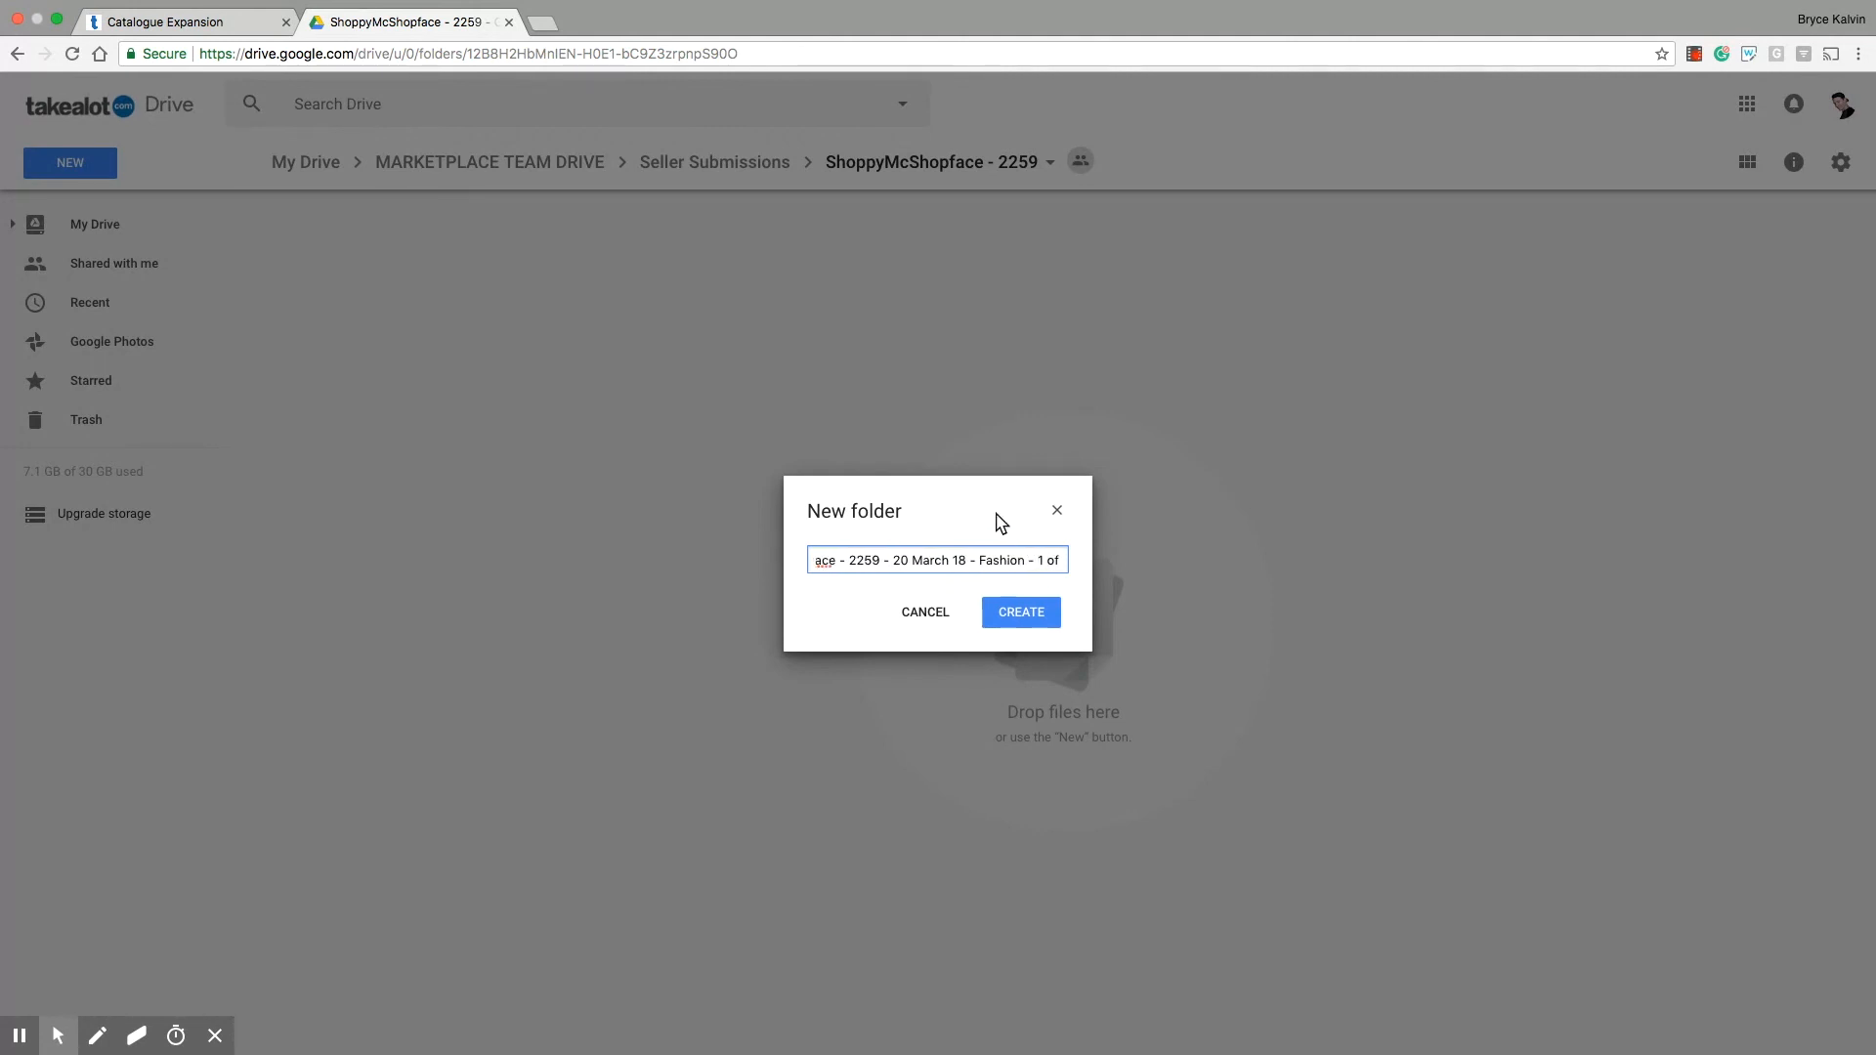
key("BackSpace")
left_click(1021, 612)
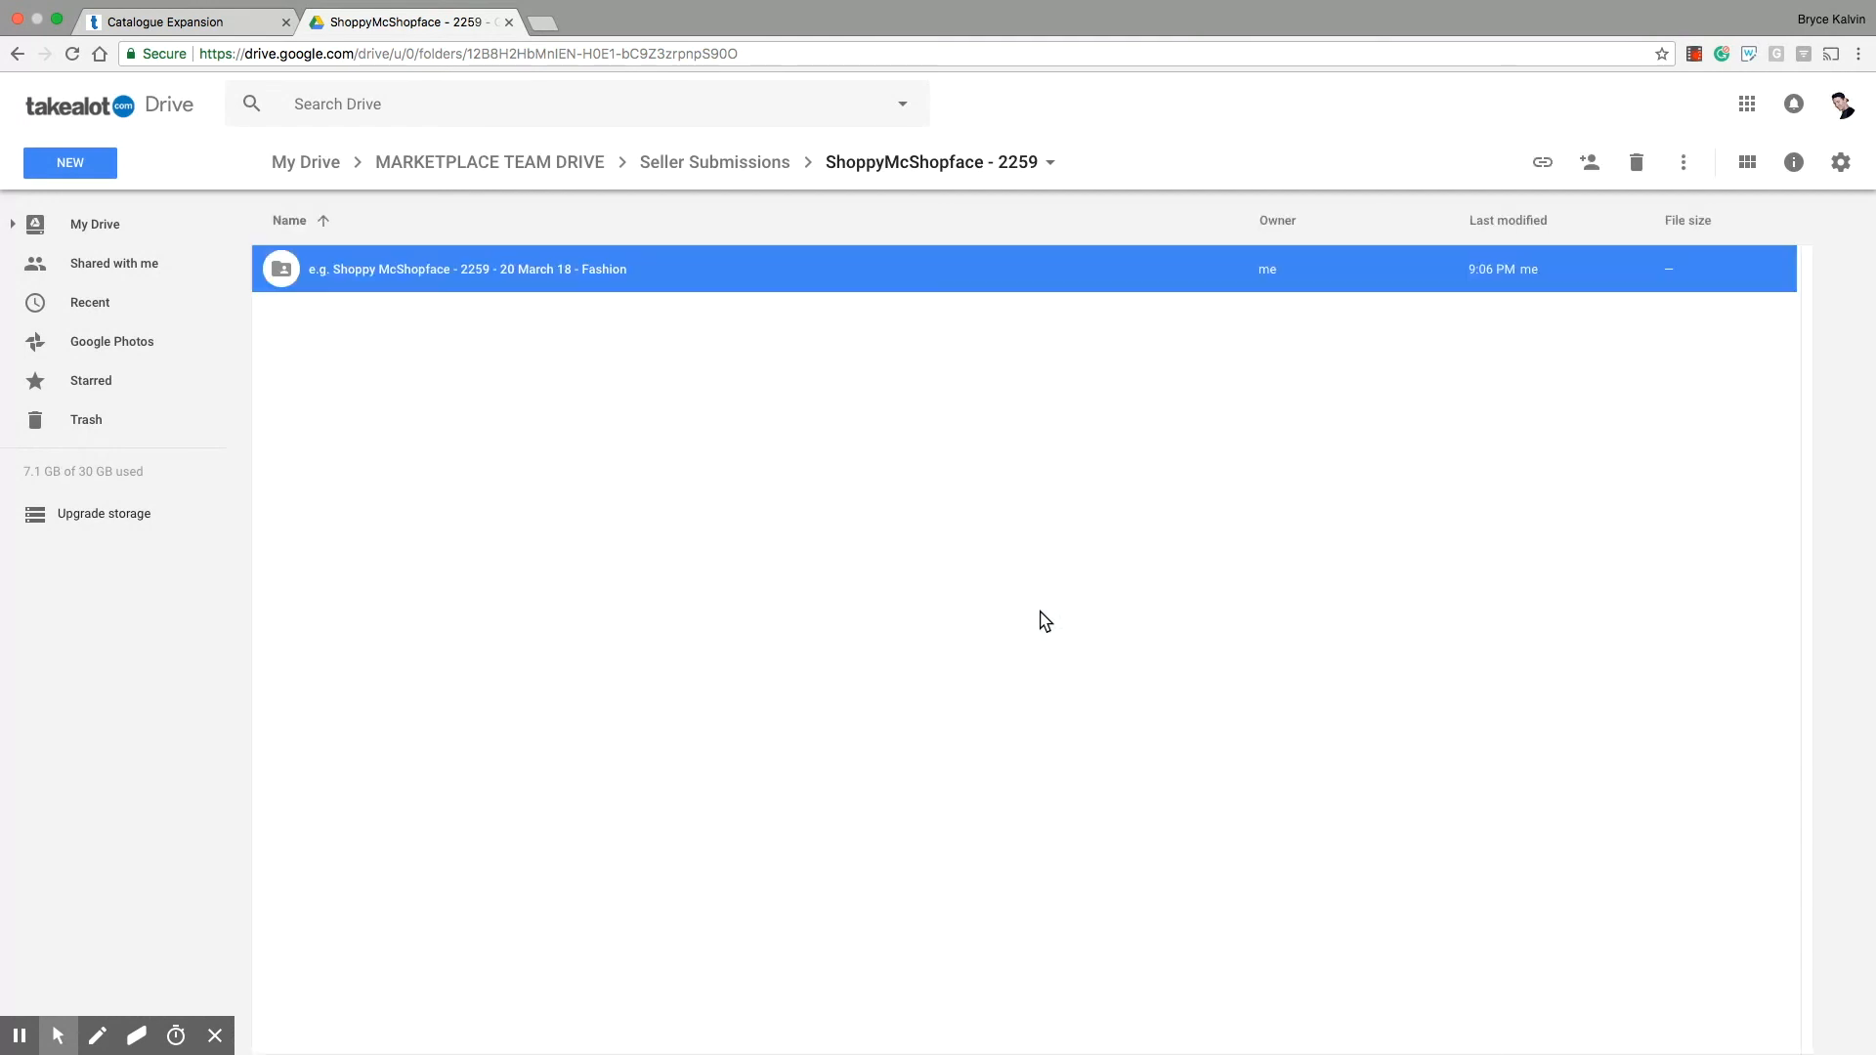
Step: Open the new Fashion submission folder and create a subfolder named "Images" inside it
double_click(660, 283)
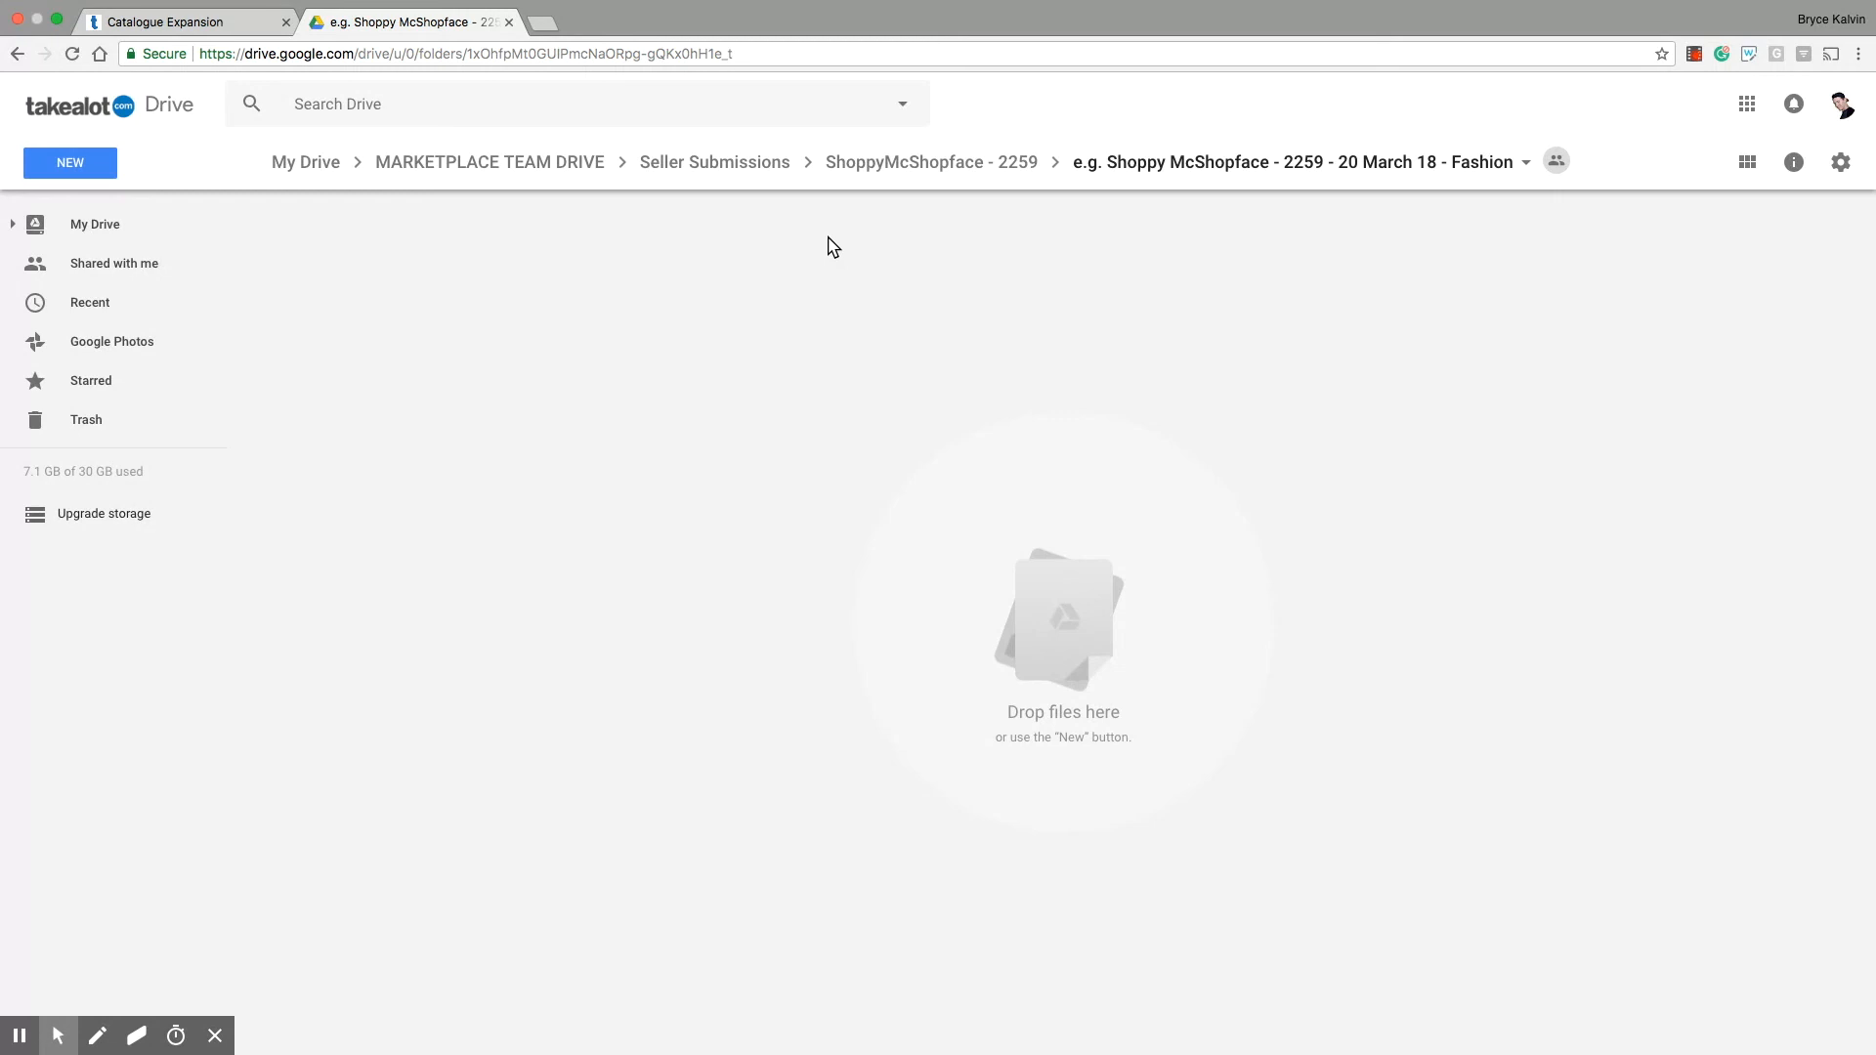
left_click(75, 164)
left_click(78, 207)
type("Images")
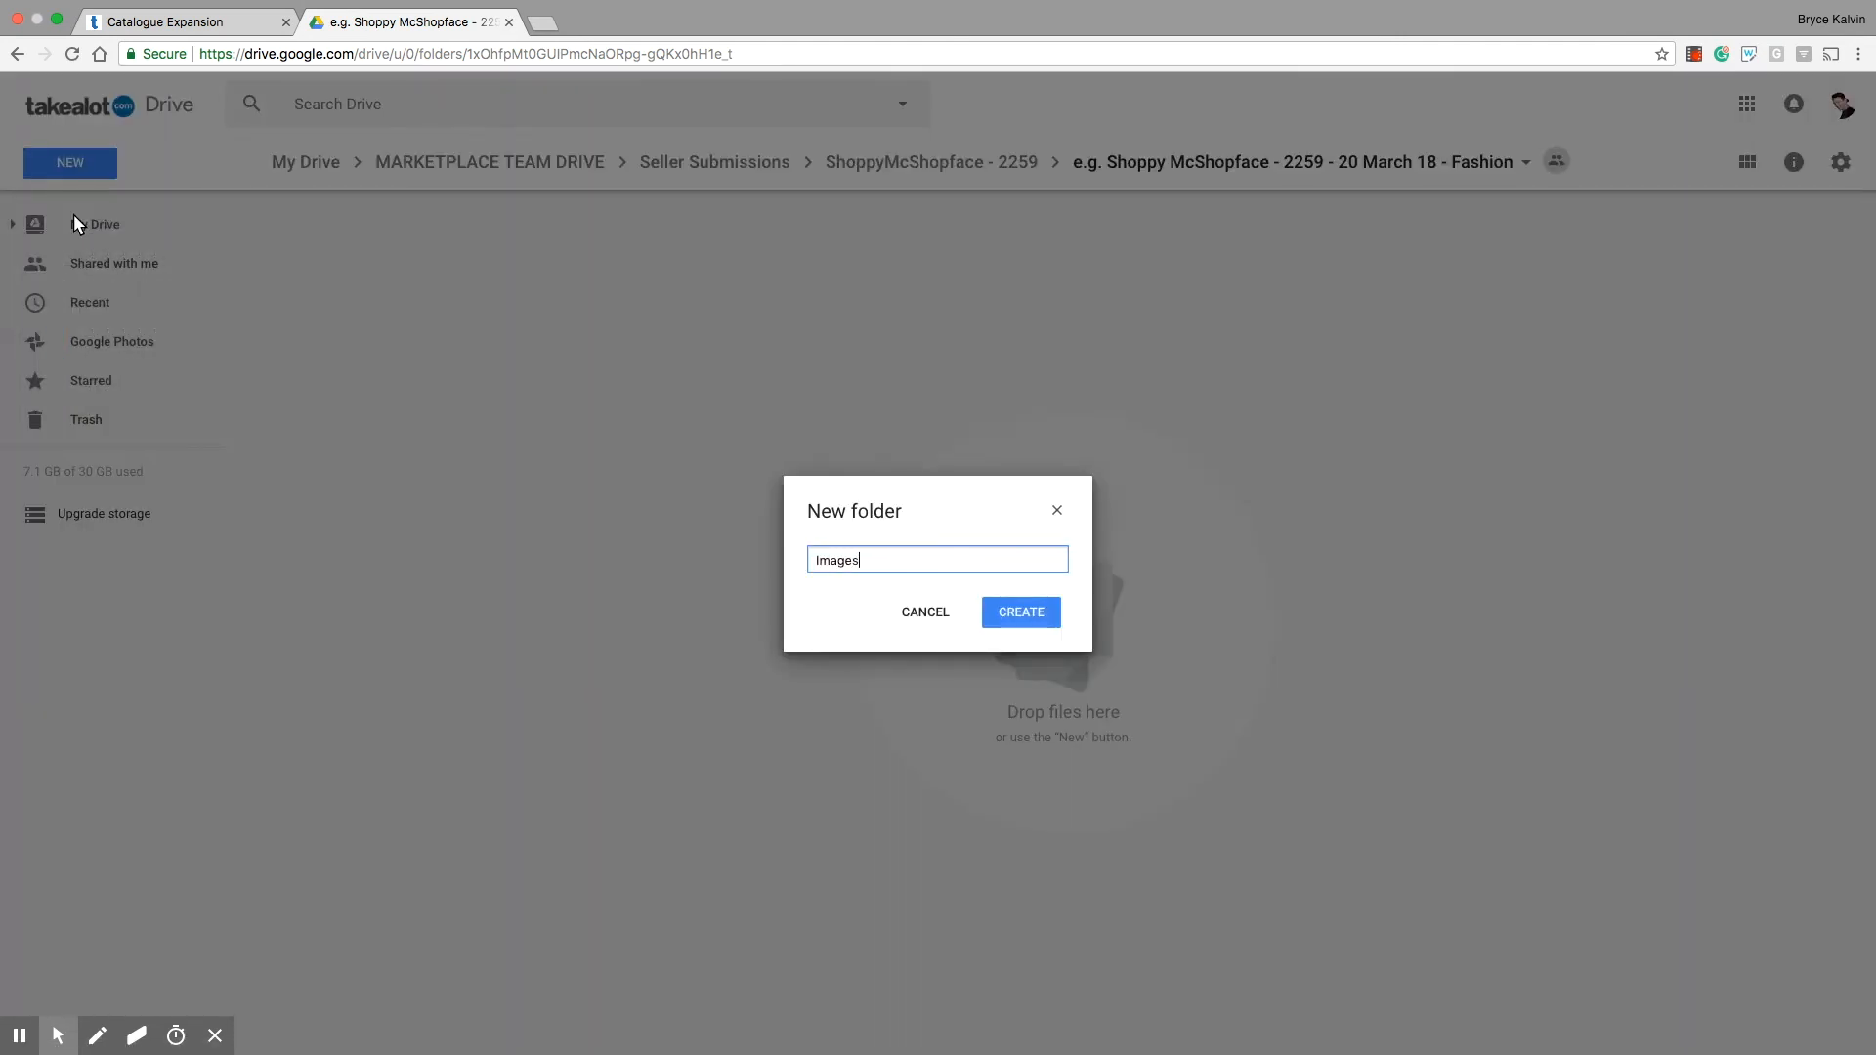
left_click(1024, 616)
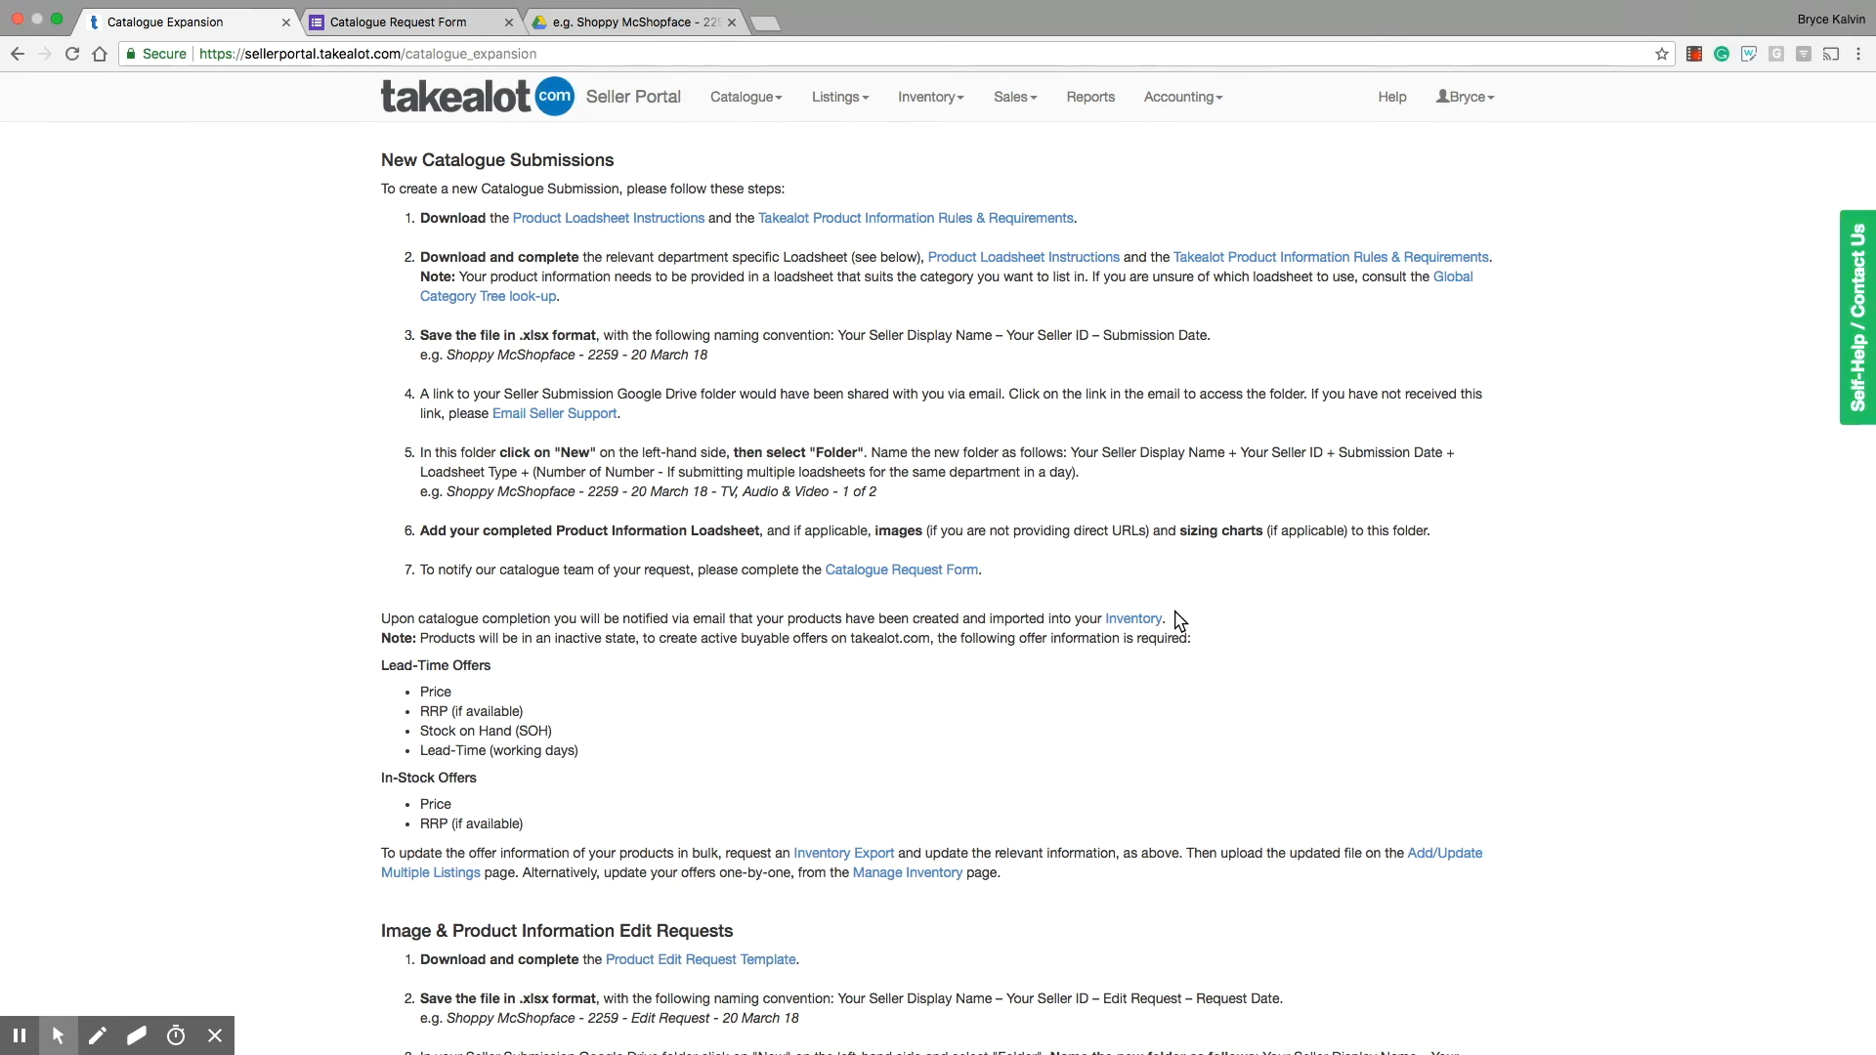
Step: Open the Catalogue Request Form from the Catalogue Expansion page, review its fields and return to the instructions
left_click(912, 574)
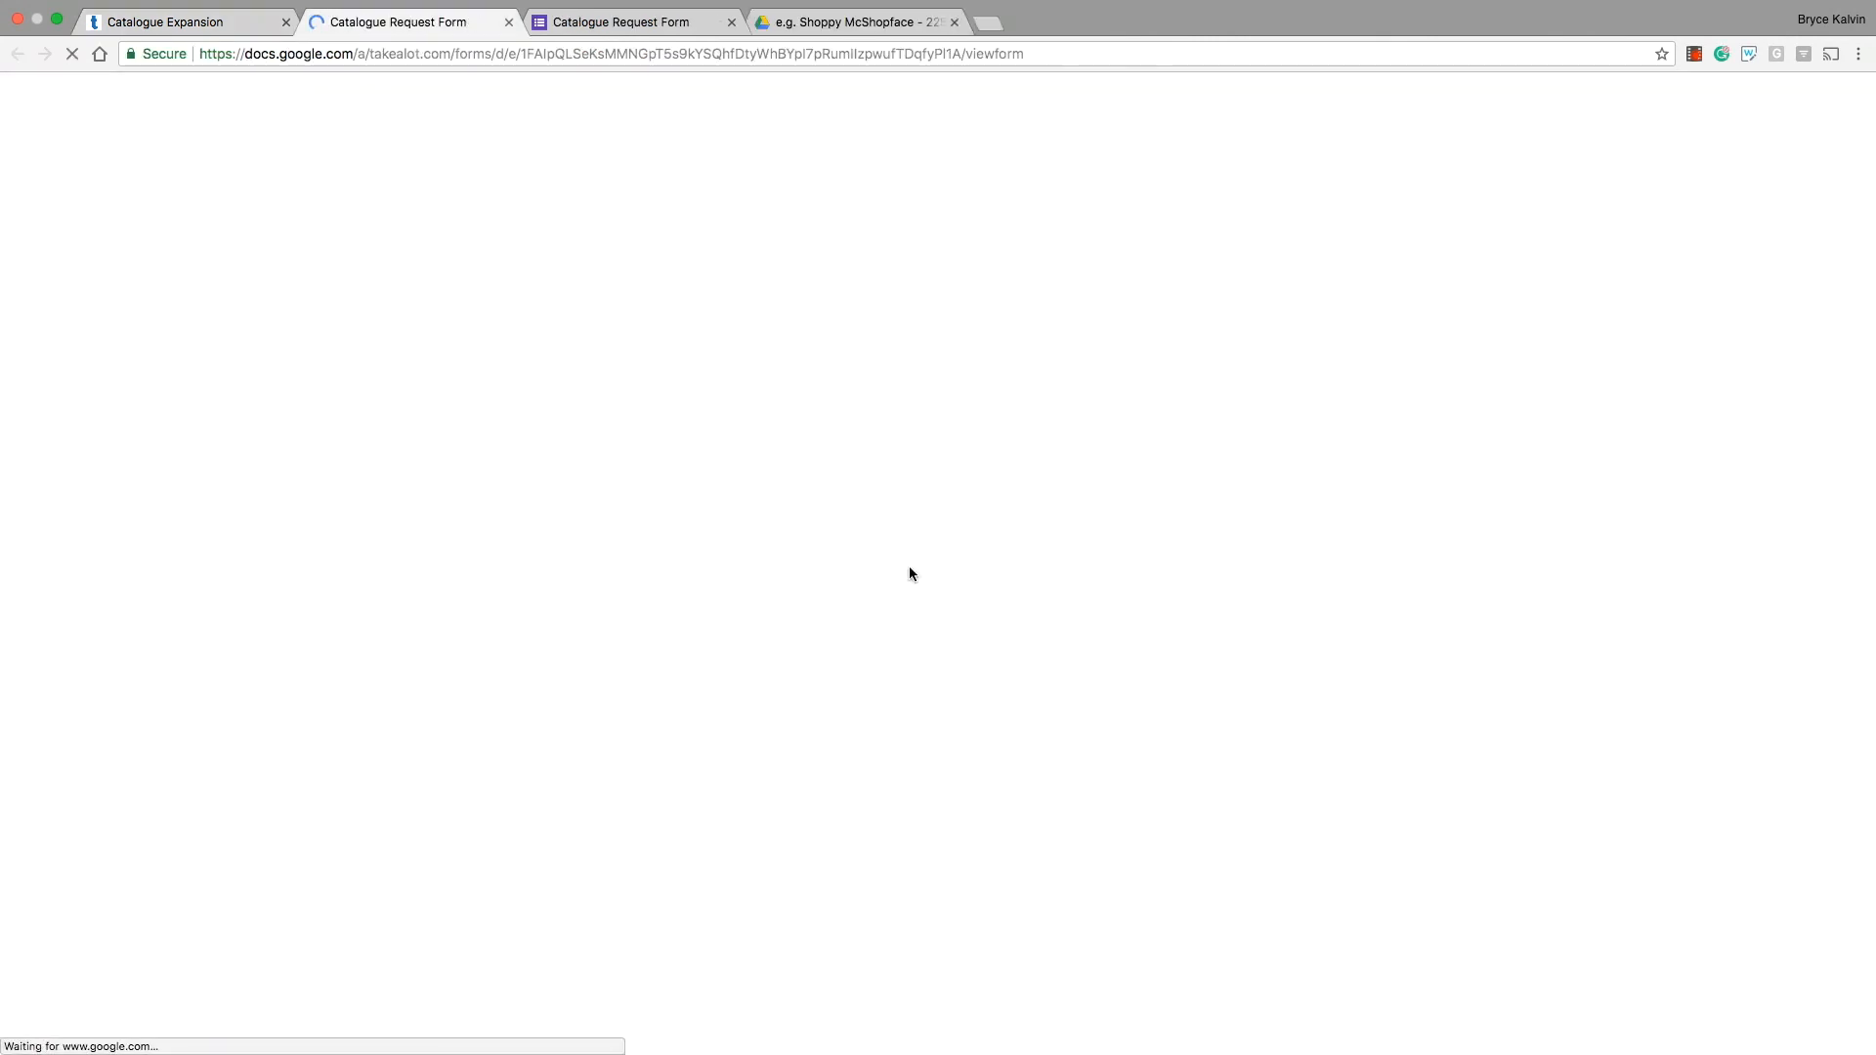
scroll(912, 577, "down", 10)
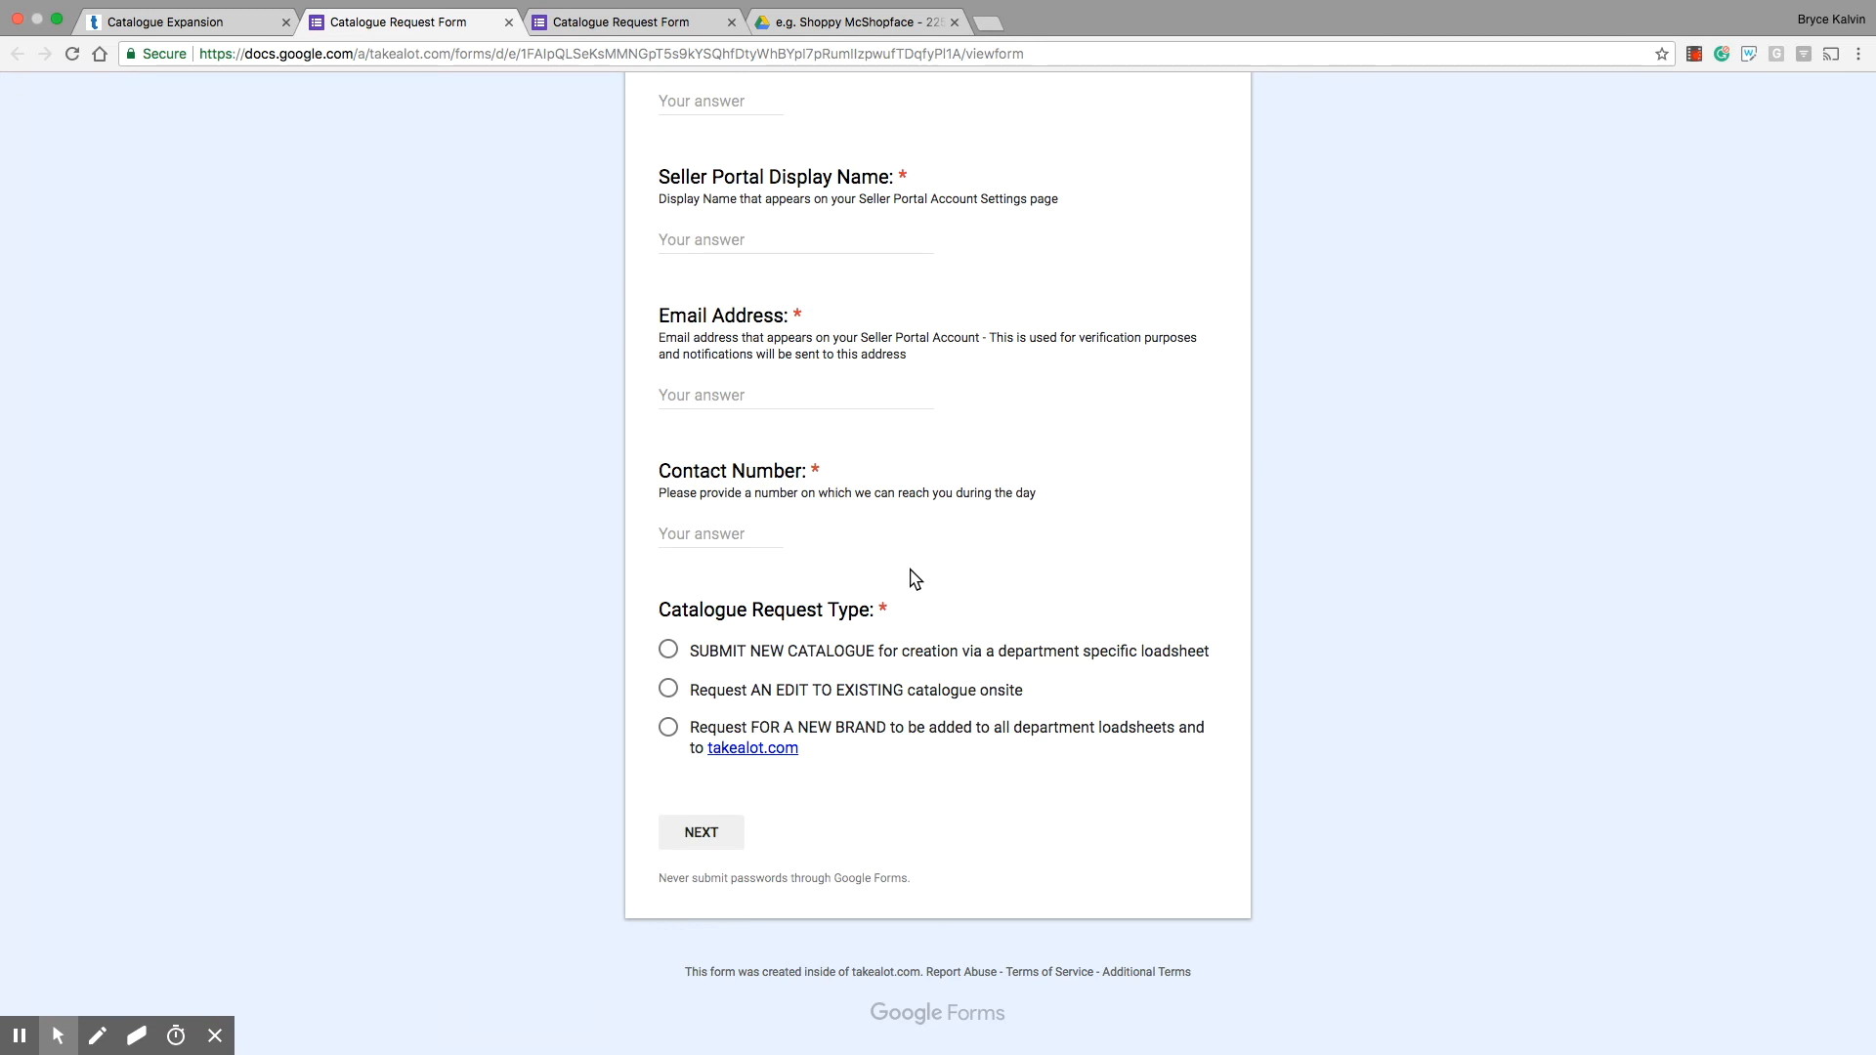
left_click(179, 28)
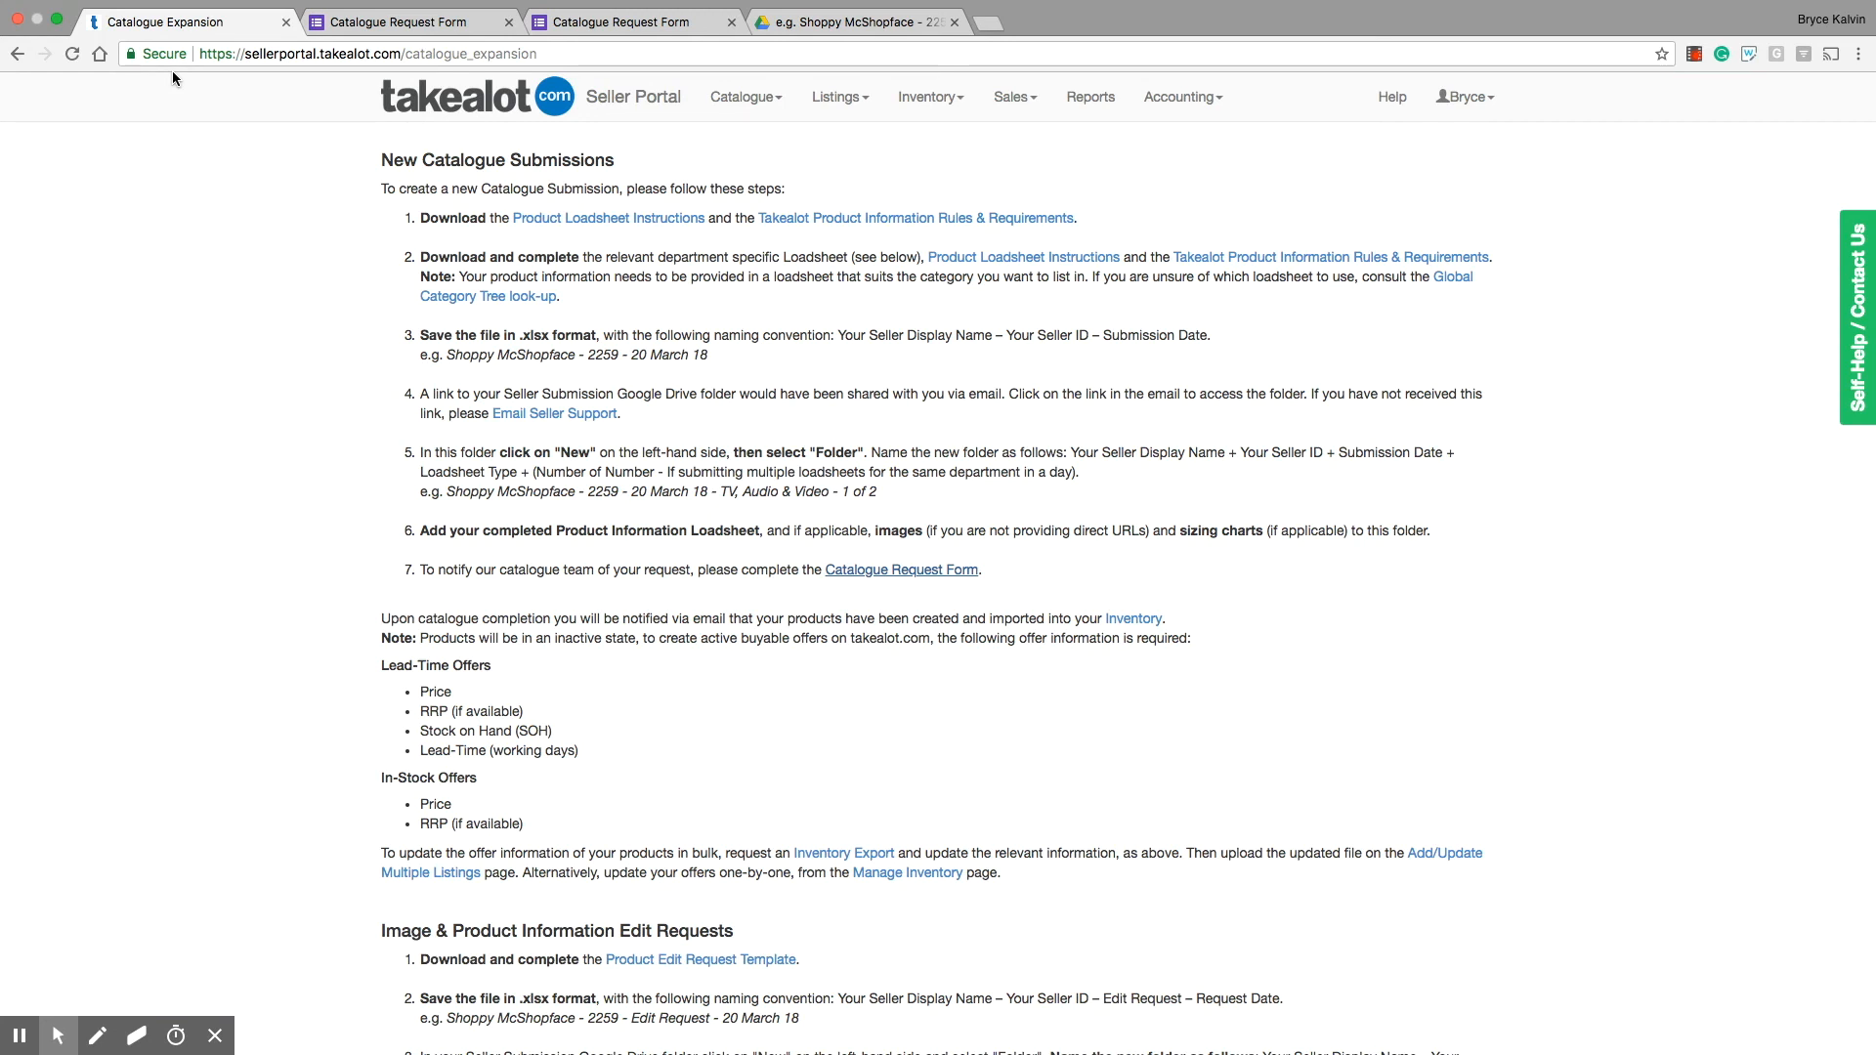
Step: In Manage Inventory, set the medium red FLEX Cap's current price to 250 and its own-warehouse stock on hand to 10
left_click(908, 104)
left_click(911, 142)
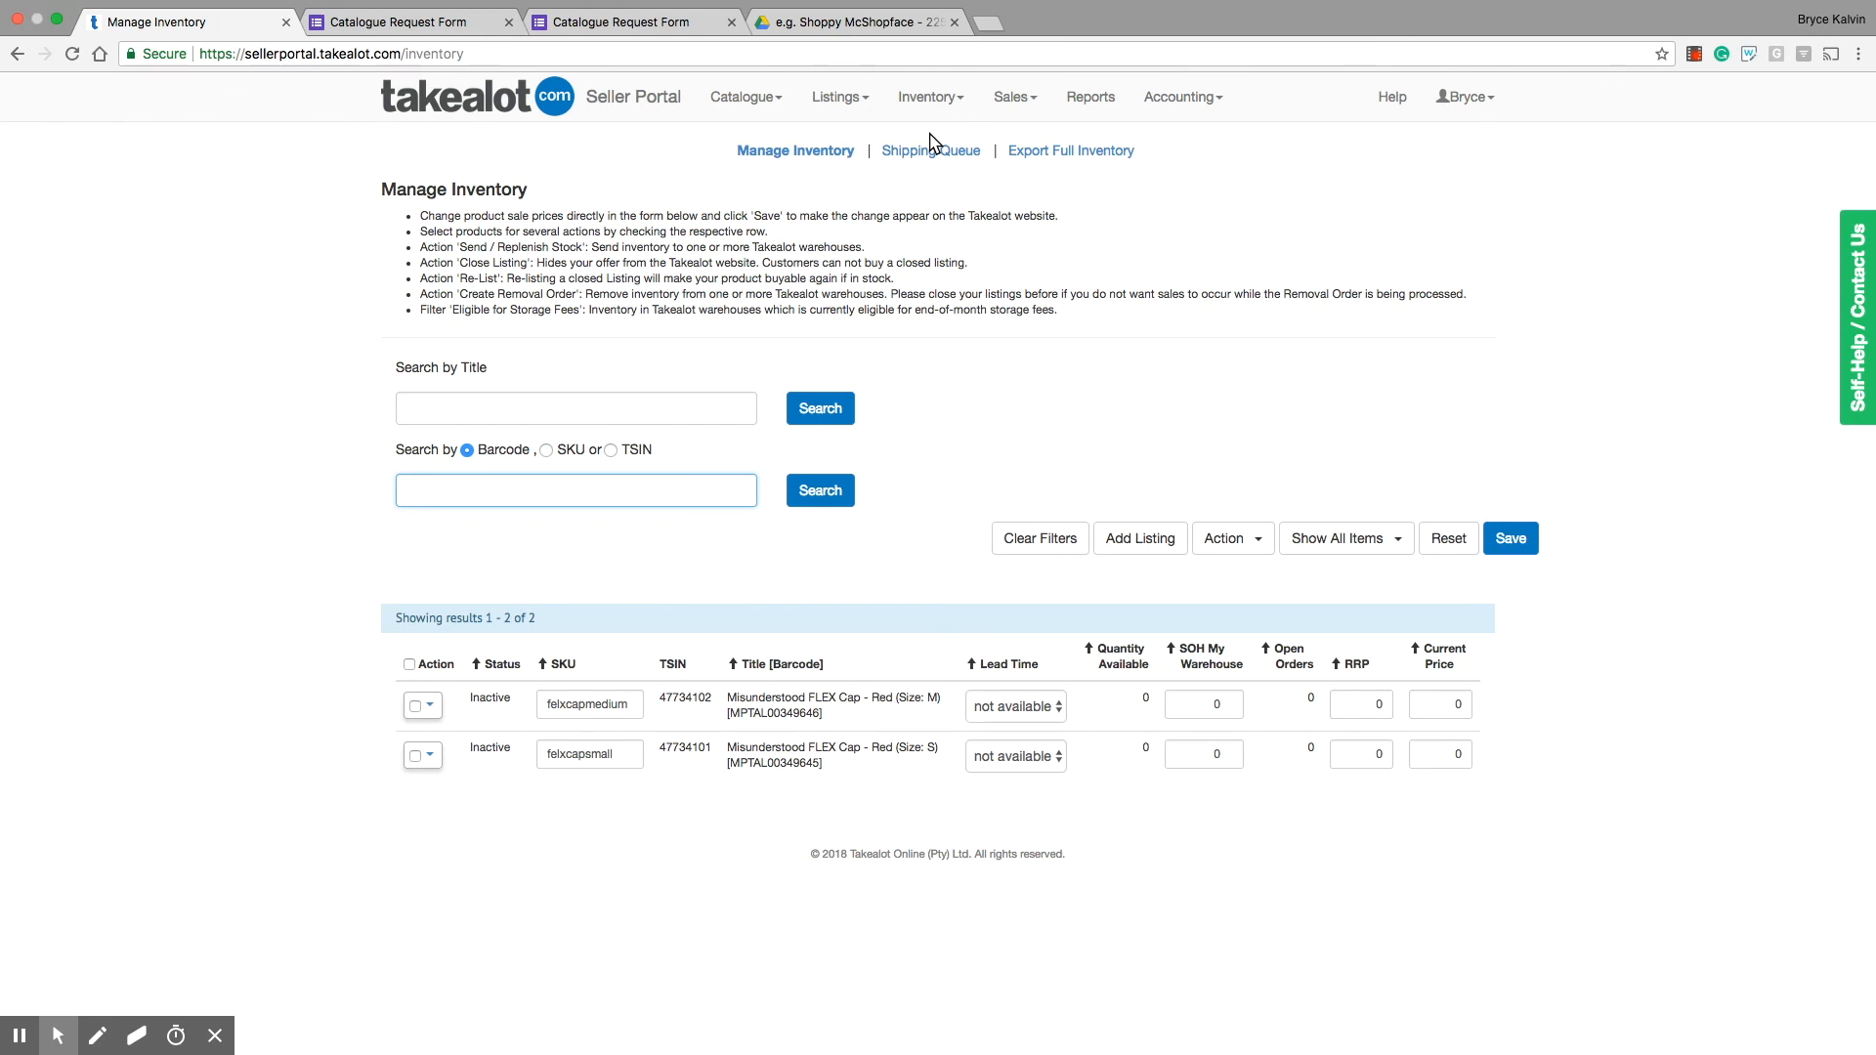
left_click(1456, 704)
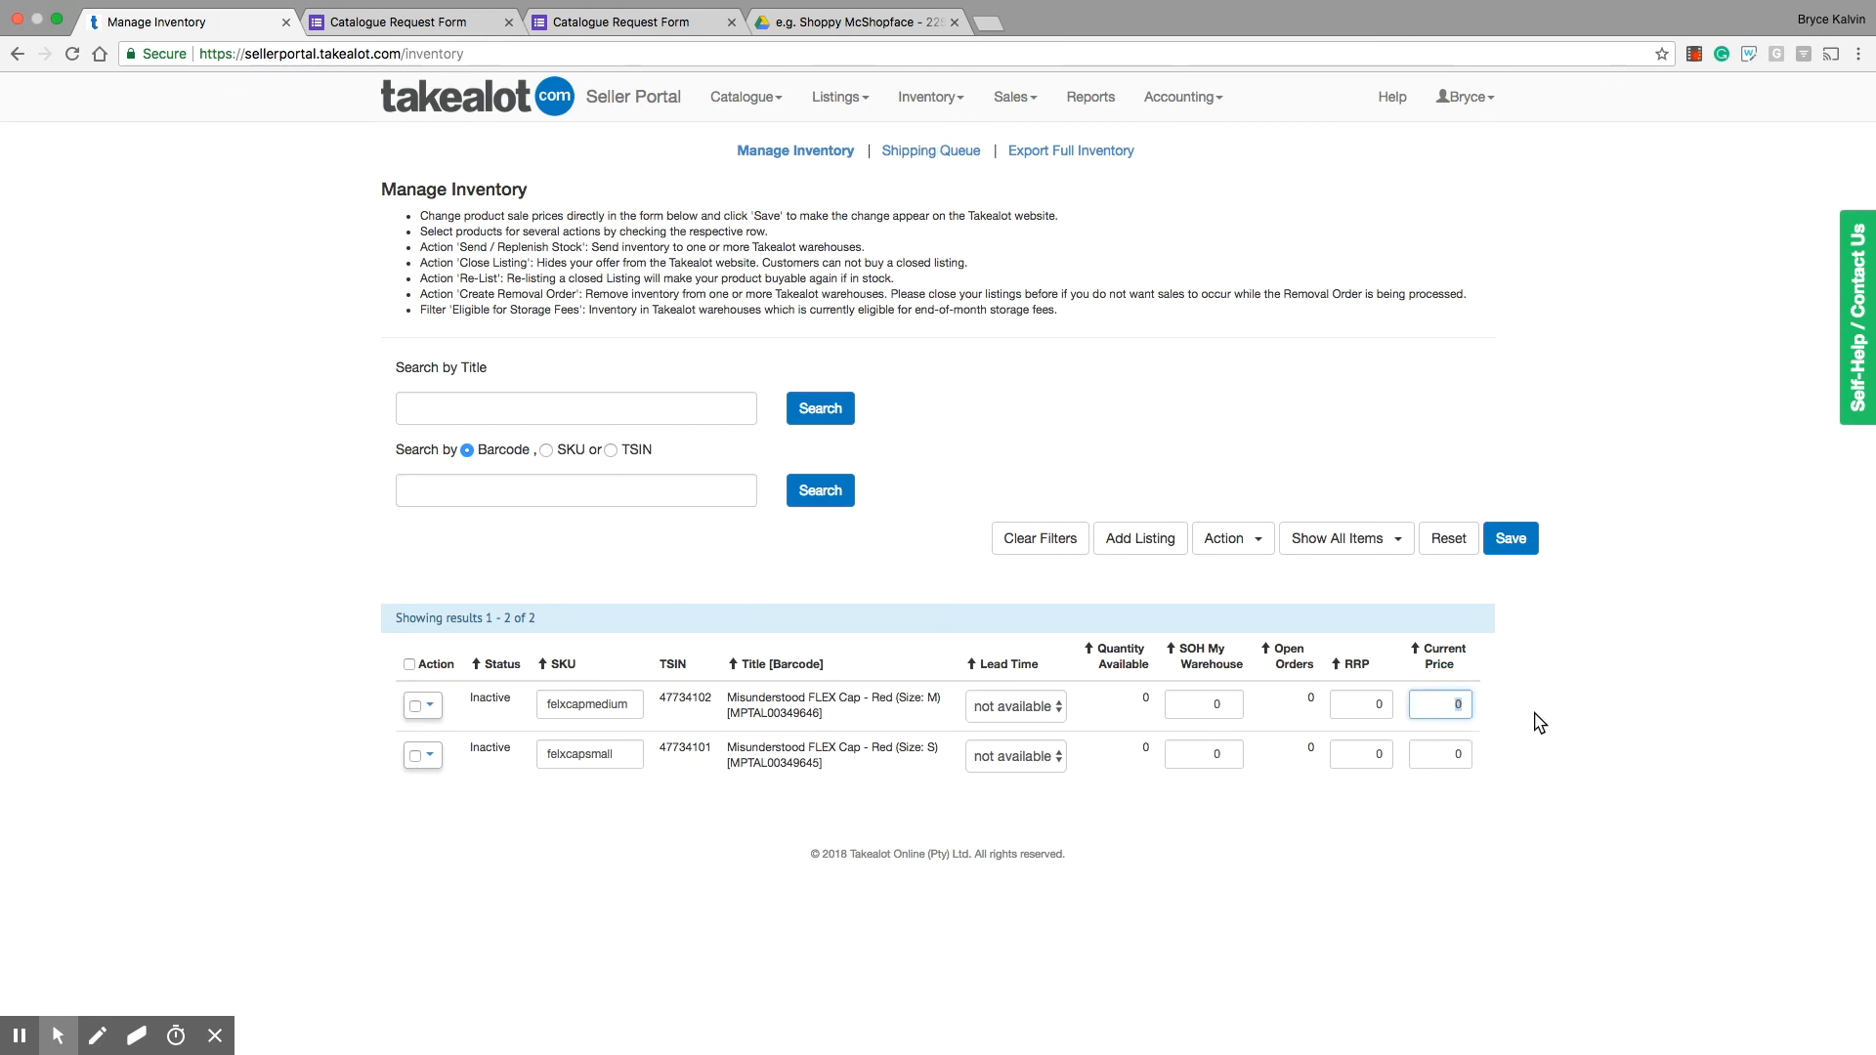
type("250")
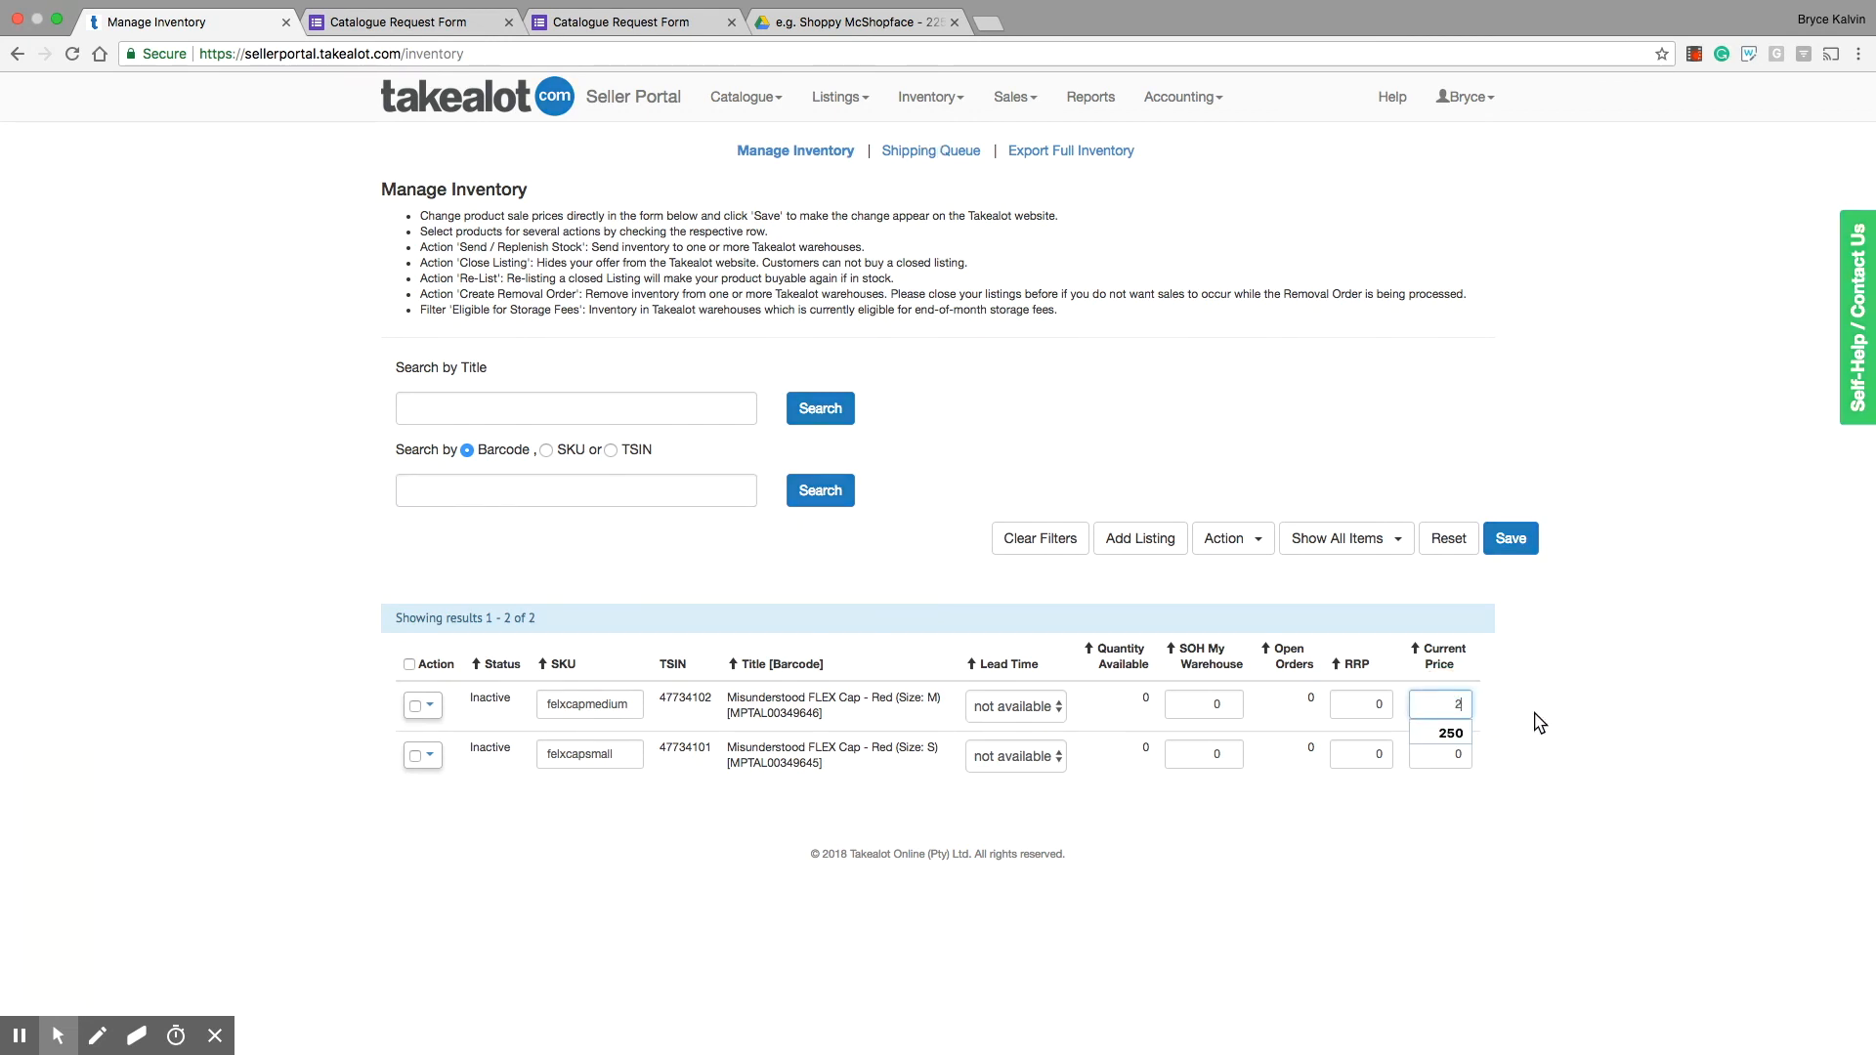
left_click(1187, 703)
type("10")
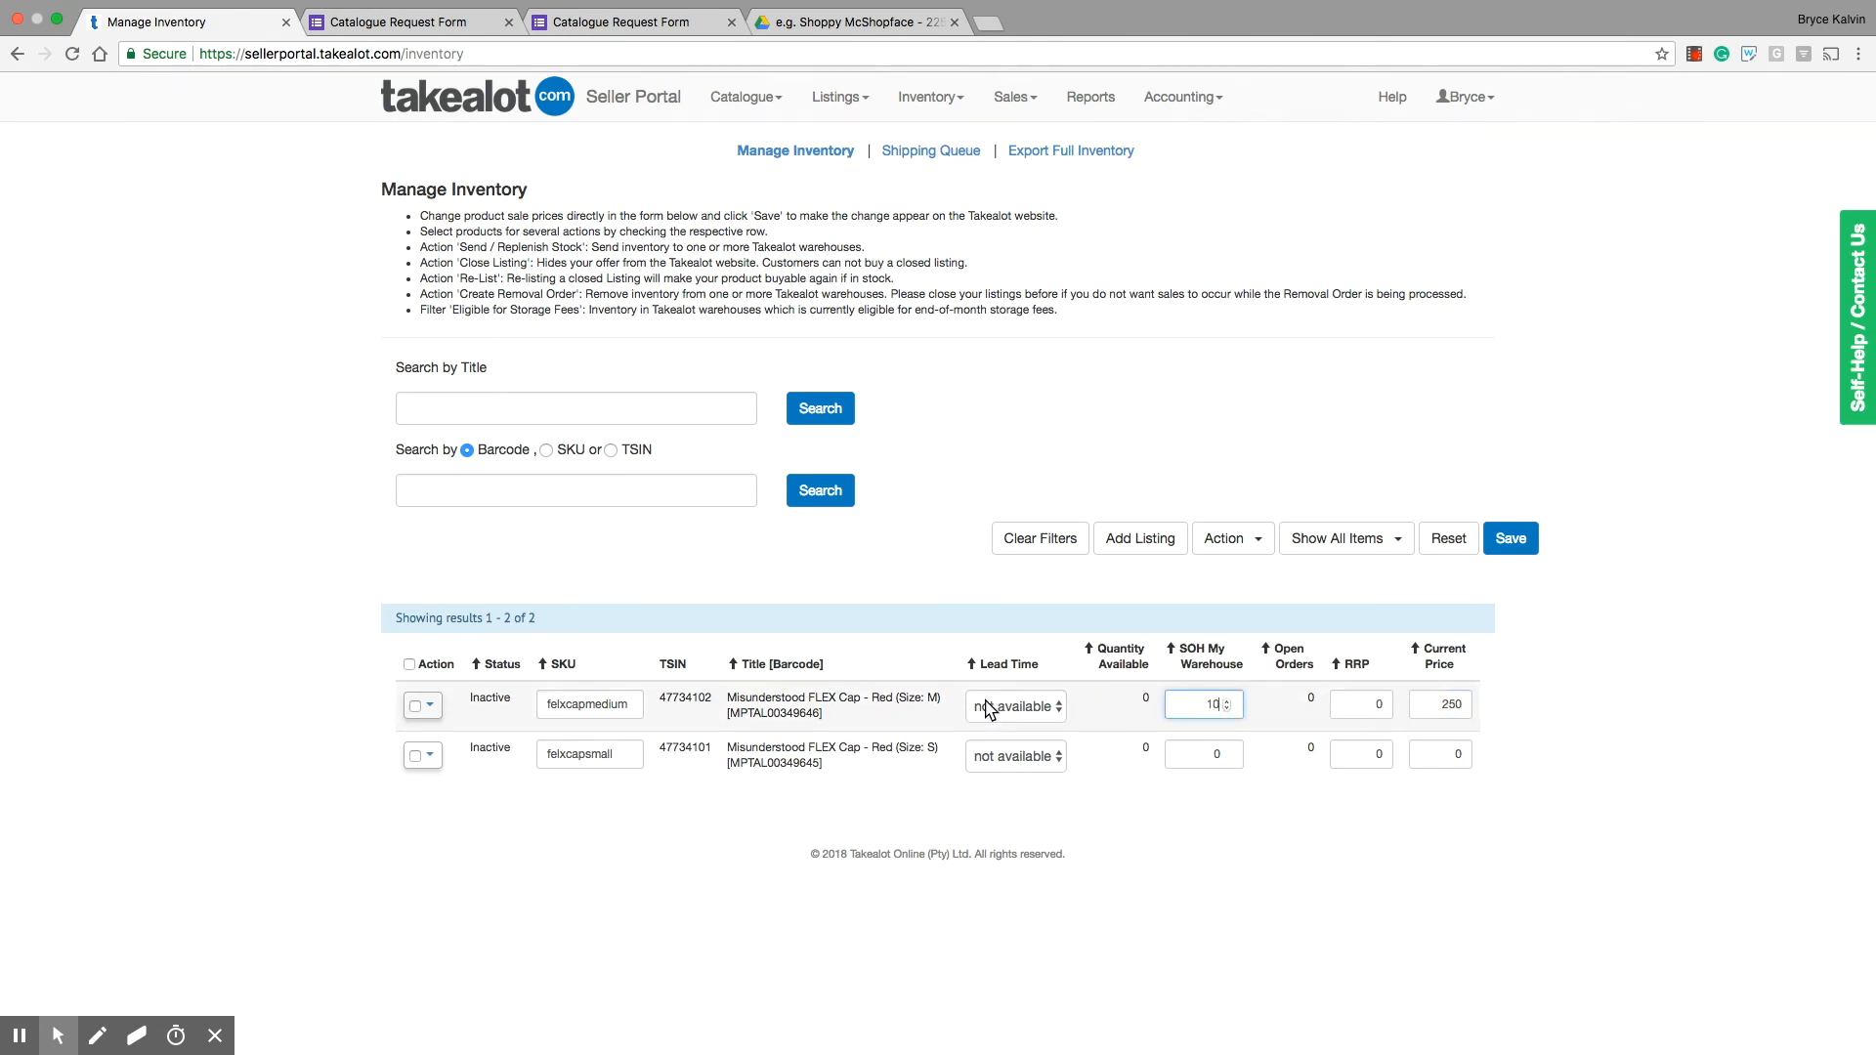
Step: Set the medium cap's lead time to 5 days and save the inventory changes
left_click(1016, 707)
key("Return")
left_click(1492, 553)
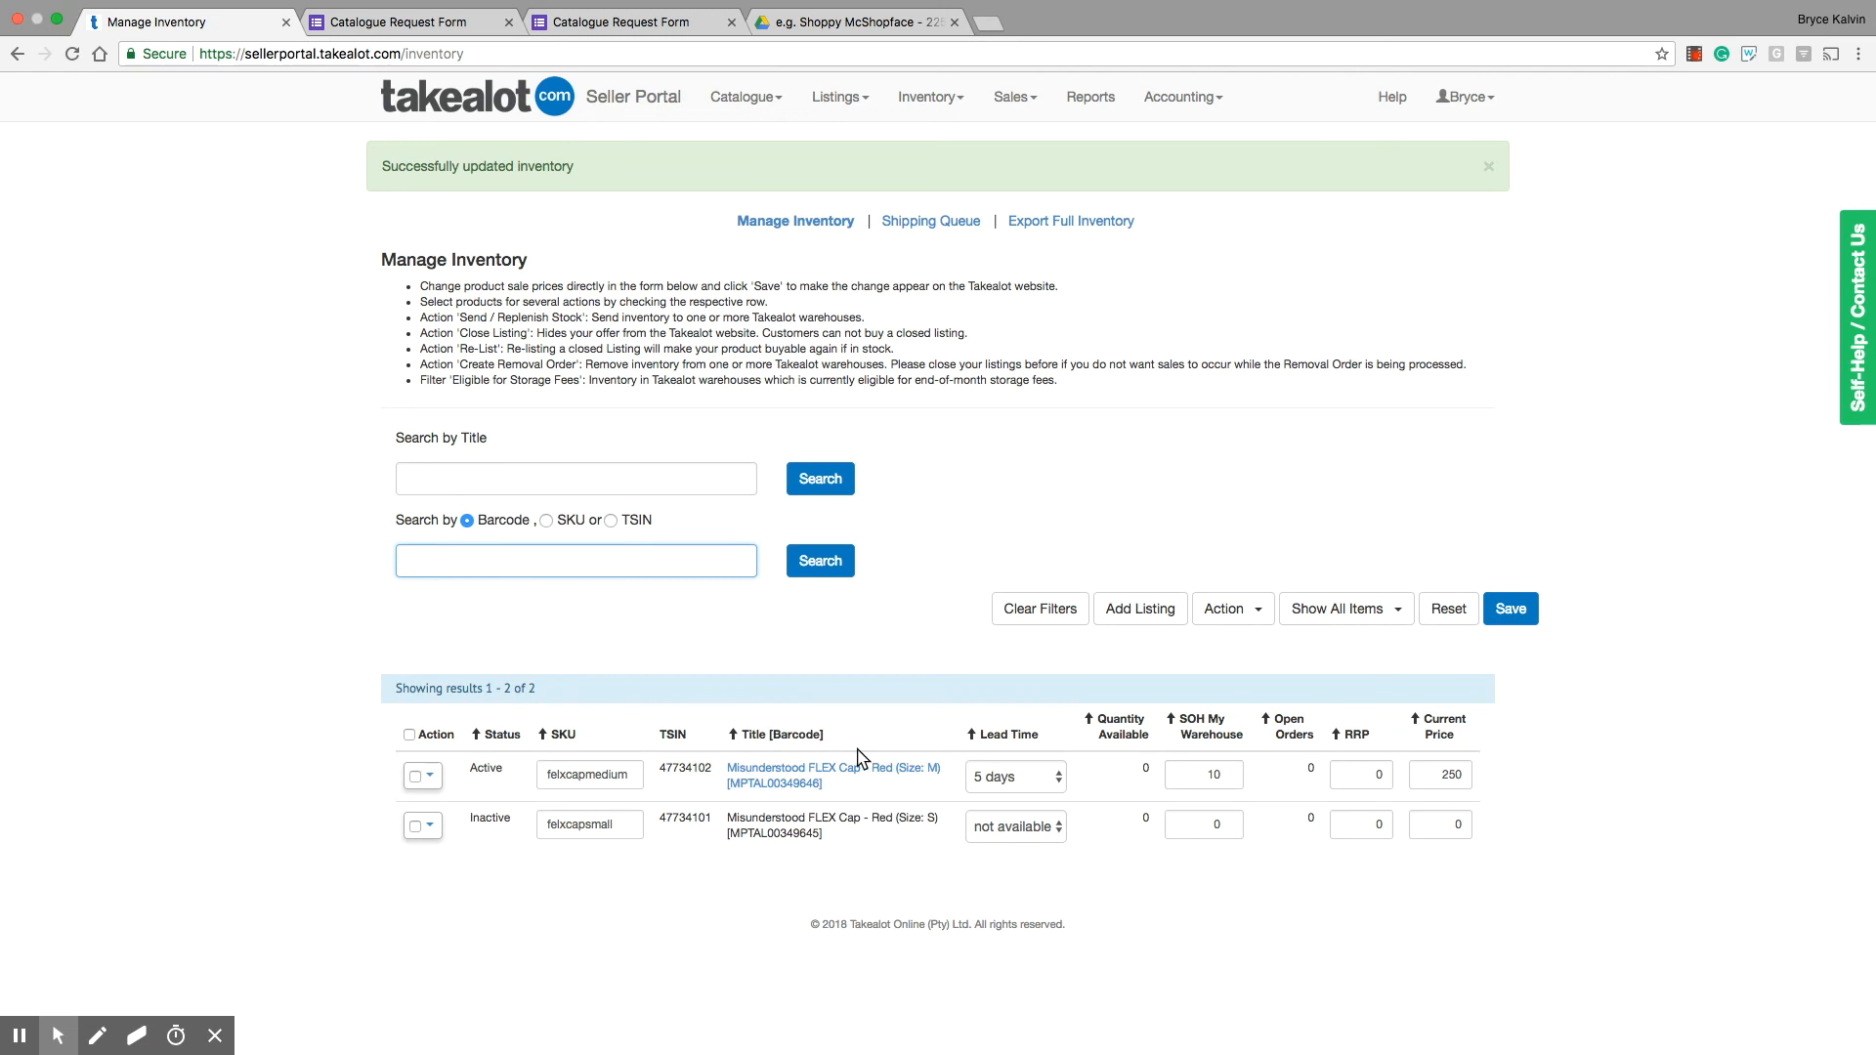
Step: Request a full inventory export and open the Bulk Listings page for adding or updating multiple listings
left_click(1048, 229)
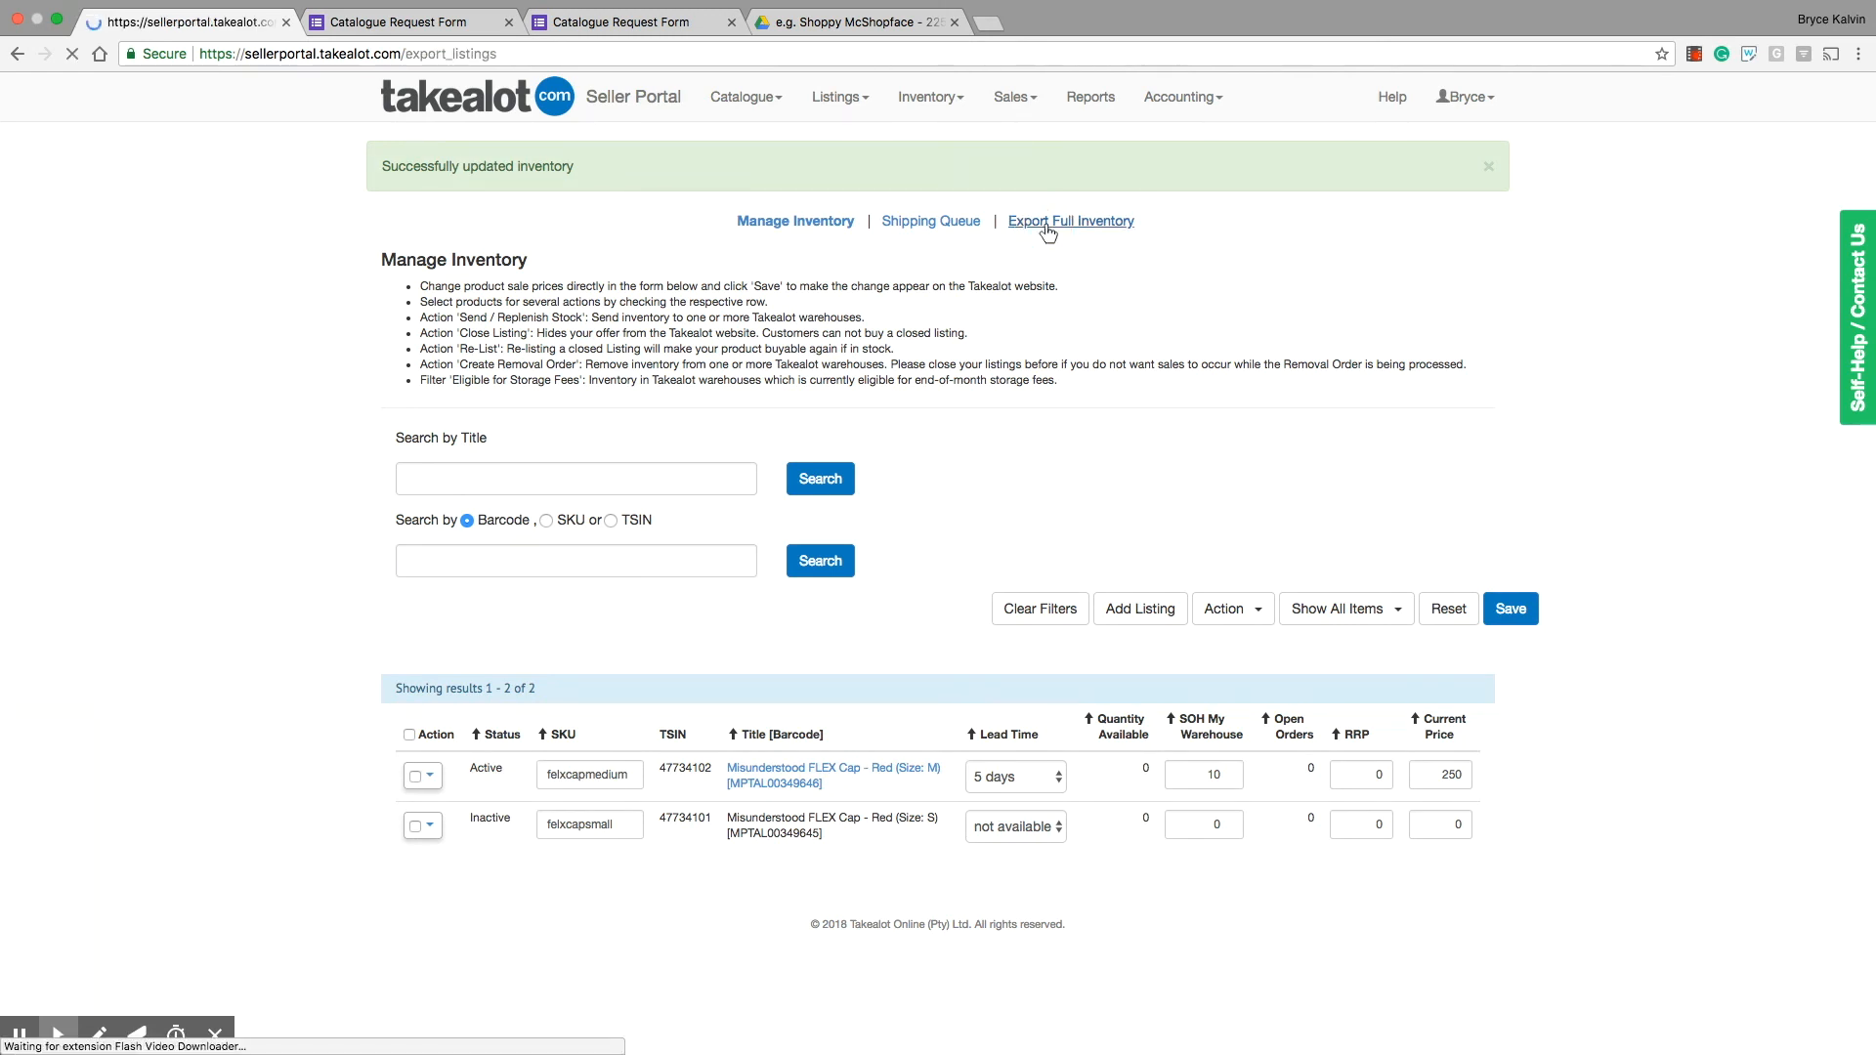
left_click(501, 240)
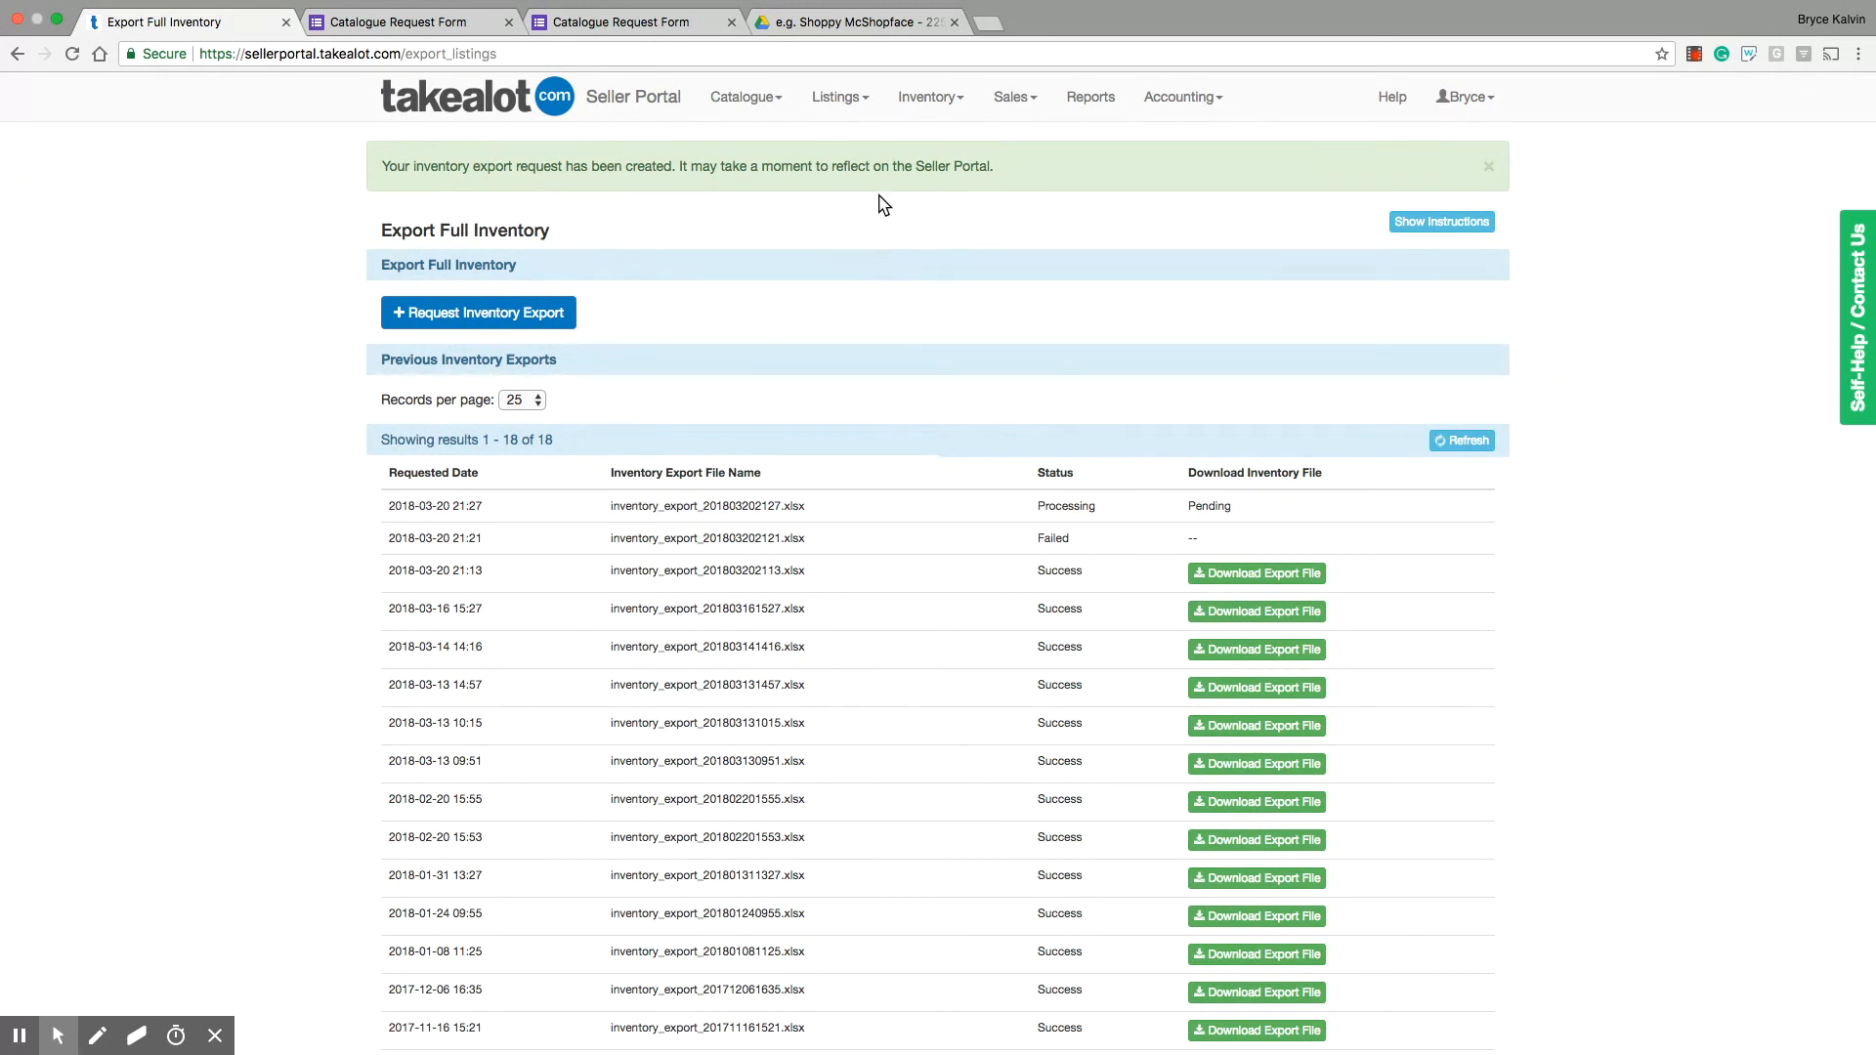
left_click(837, 102)
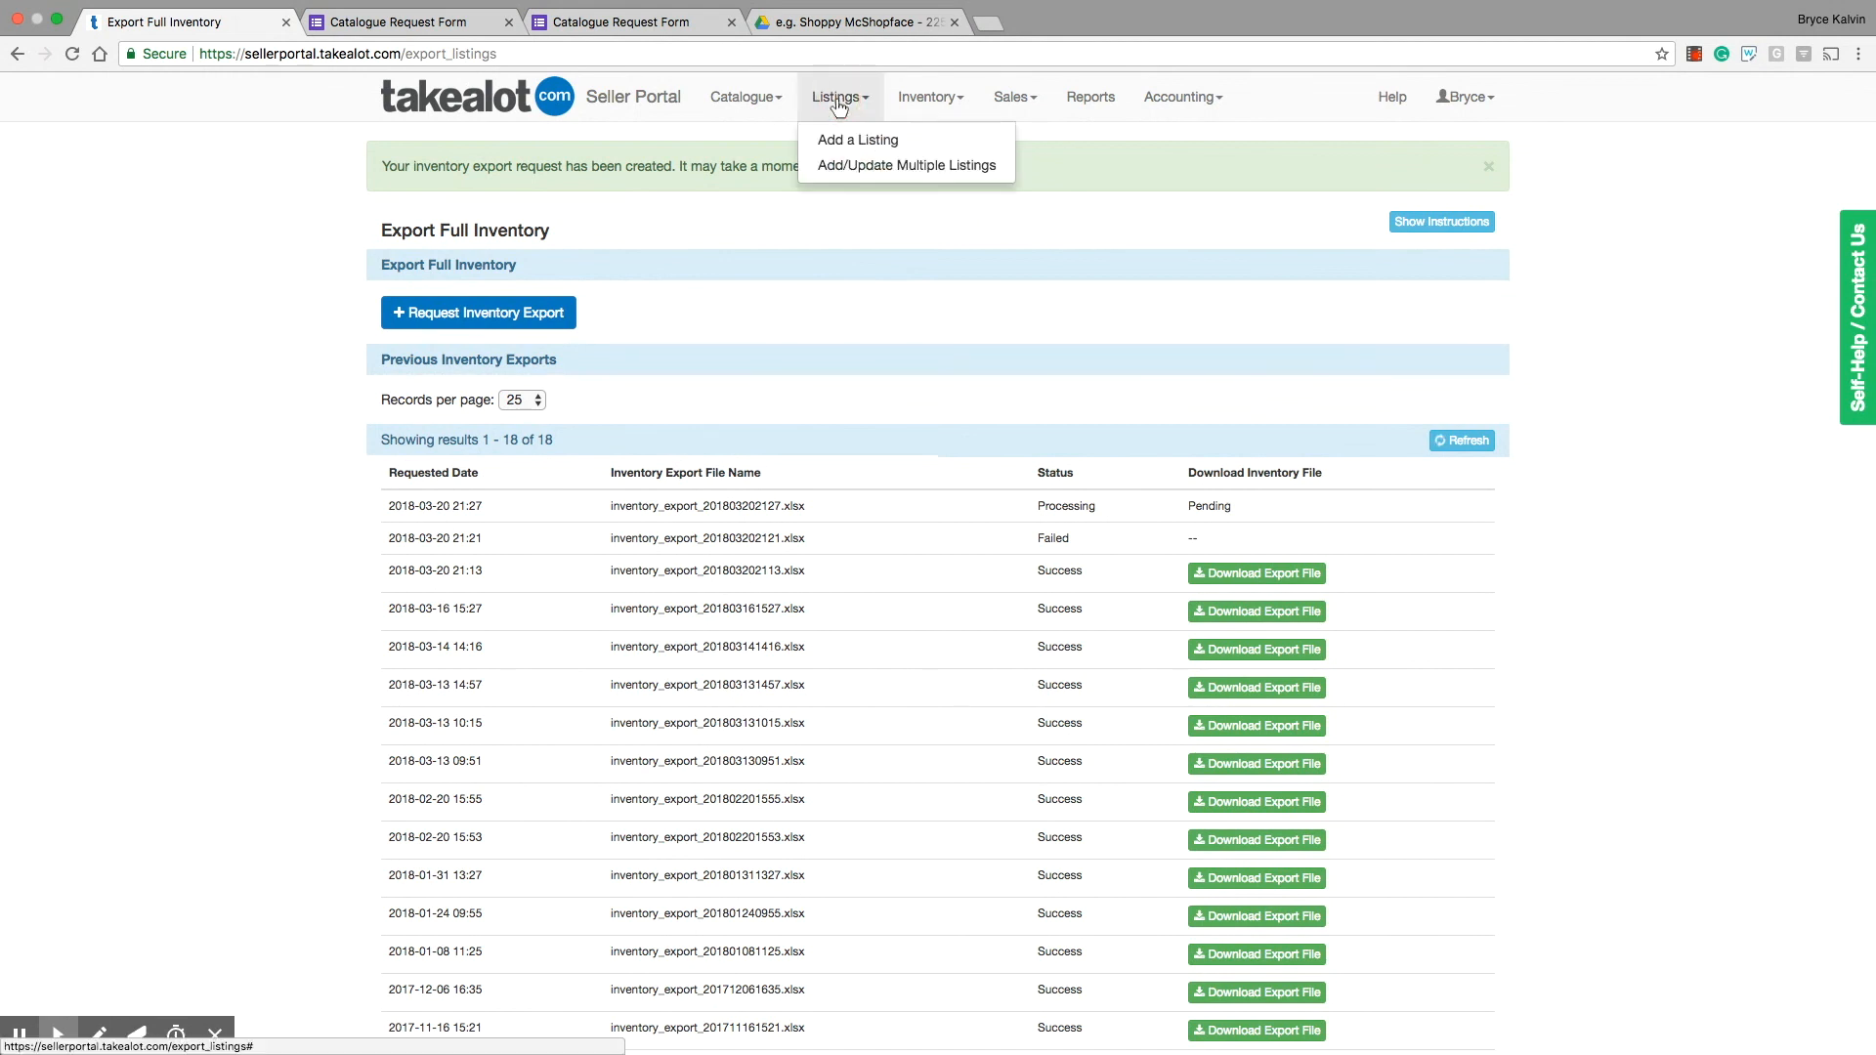
left_click(836, 166)
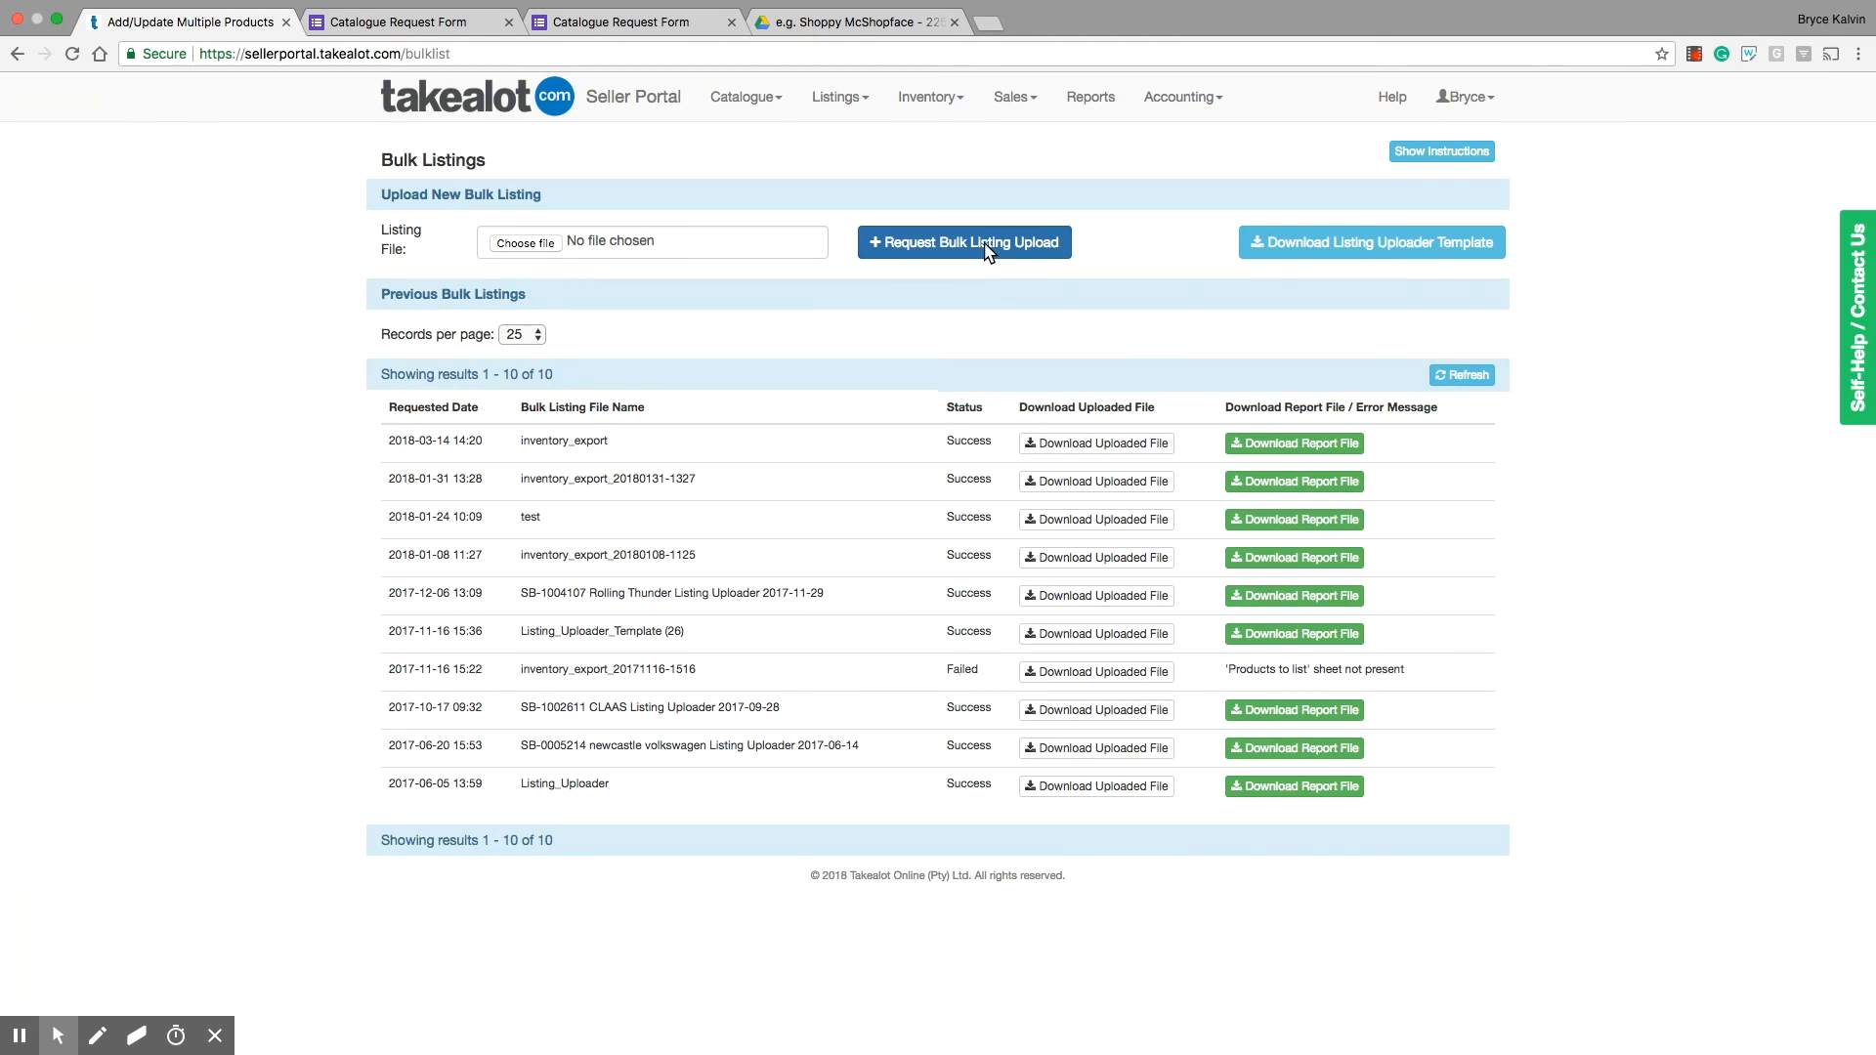
Step: Open the Catalogue Request Form from the Catalogue Expansion page's Image & Product Information Edit Requests instructions and review its edit-to-existing-catalogue request type
left_click(624, 101)
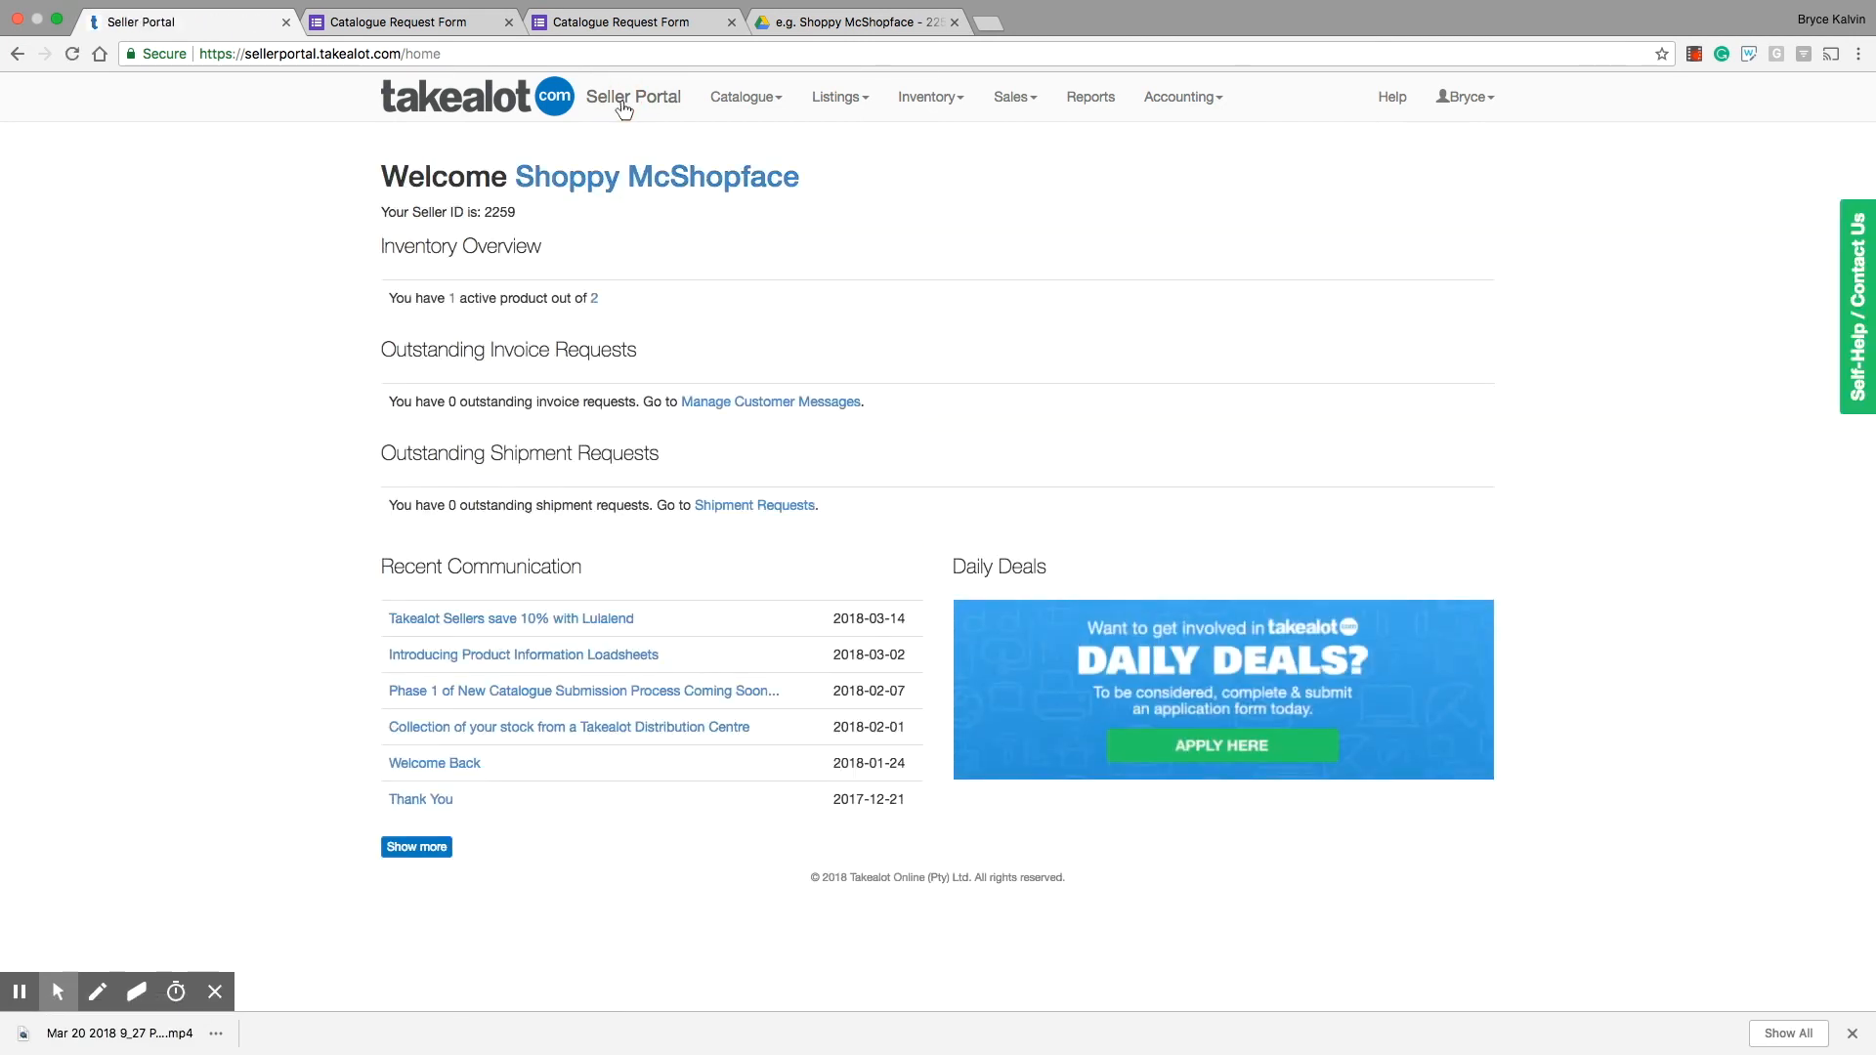
left_click(745, 97)
left_click(739, 143)
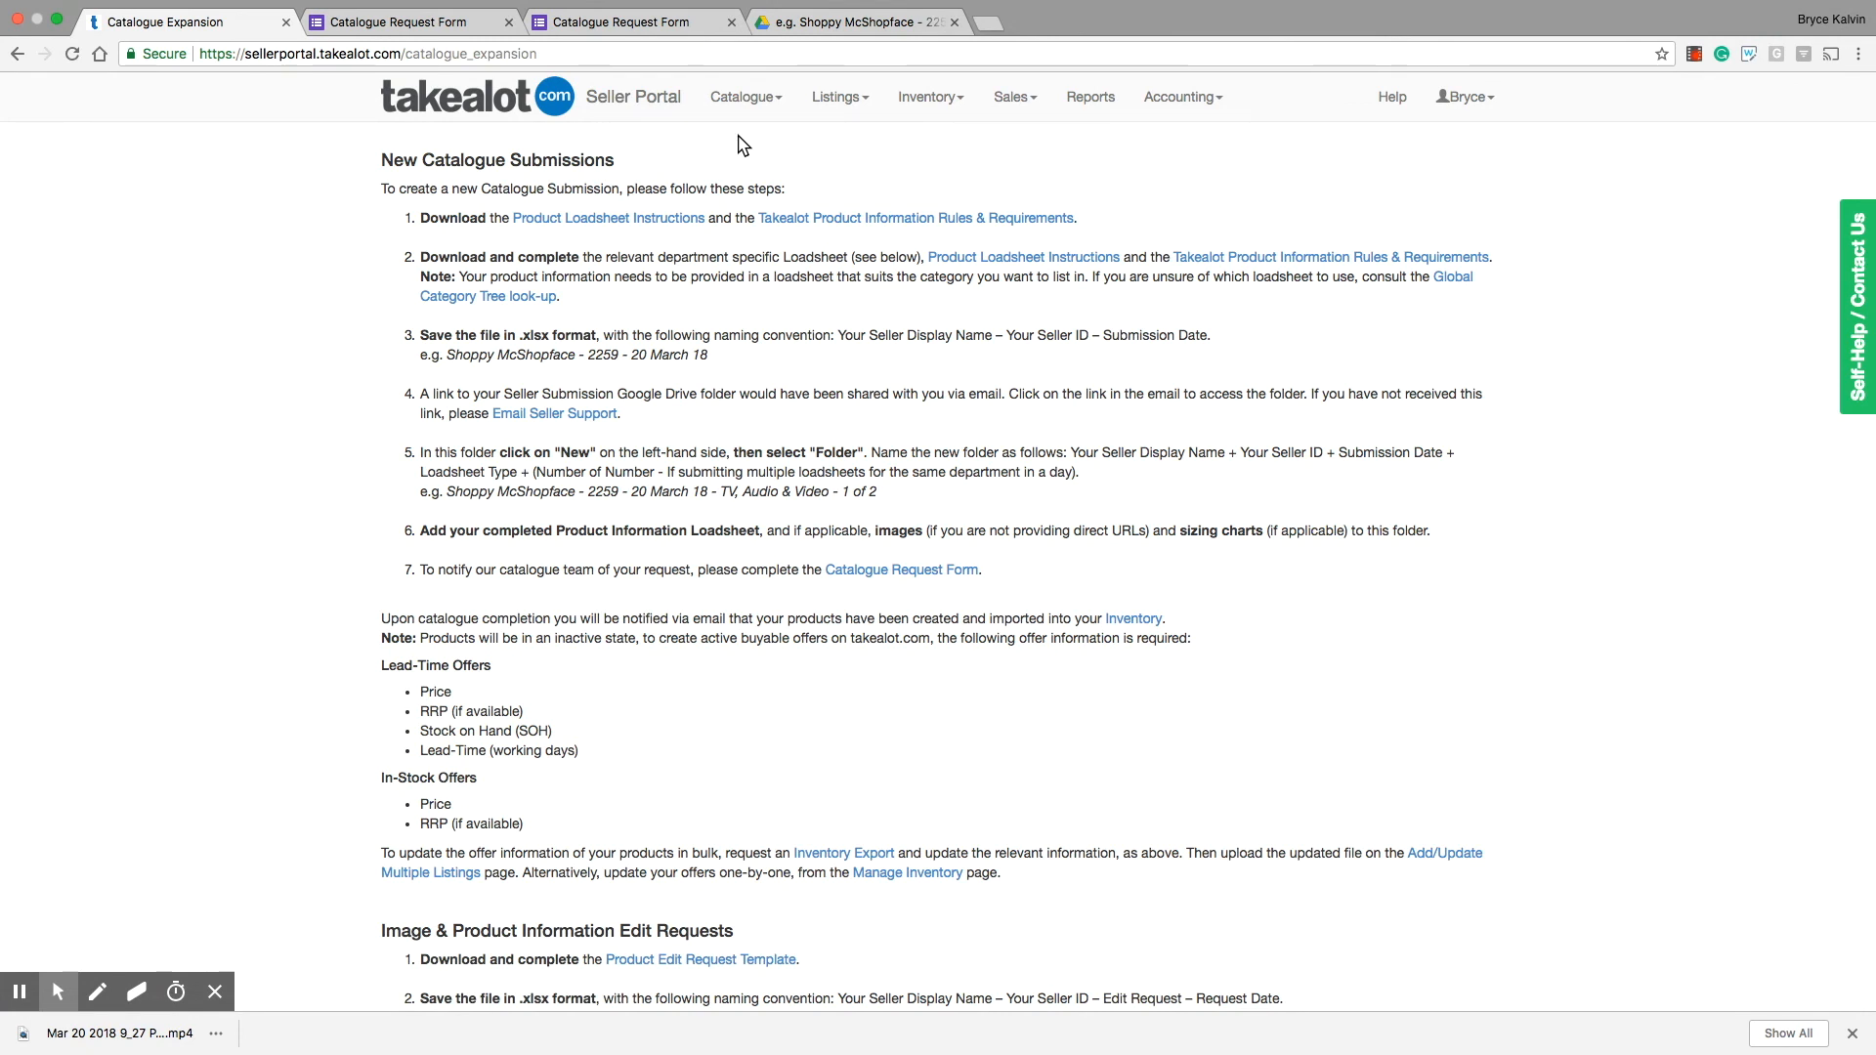
scroll(621, 811, "down", 4)
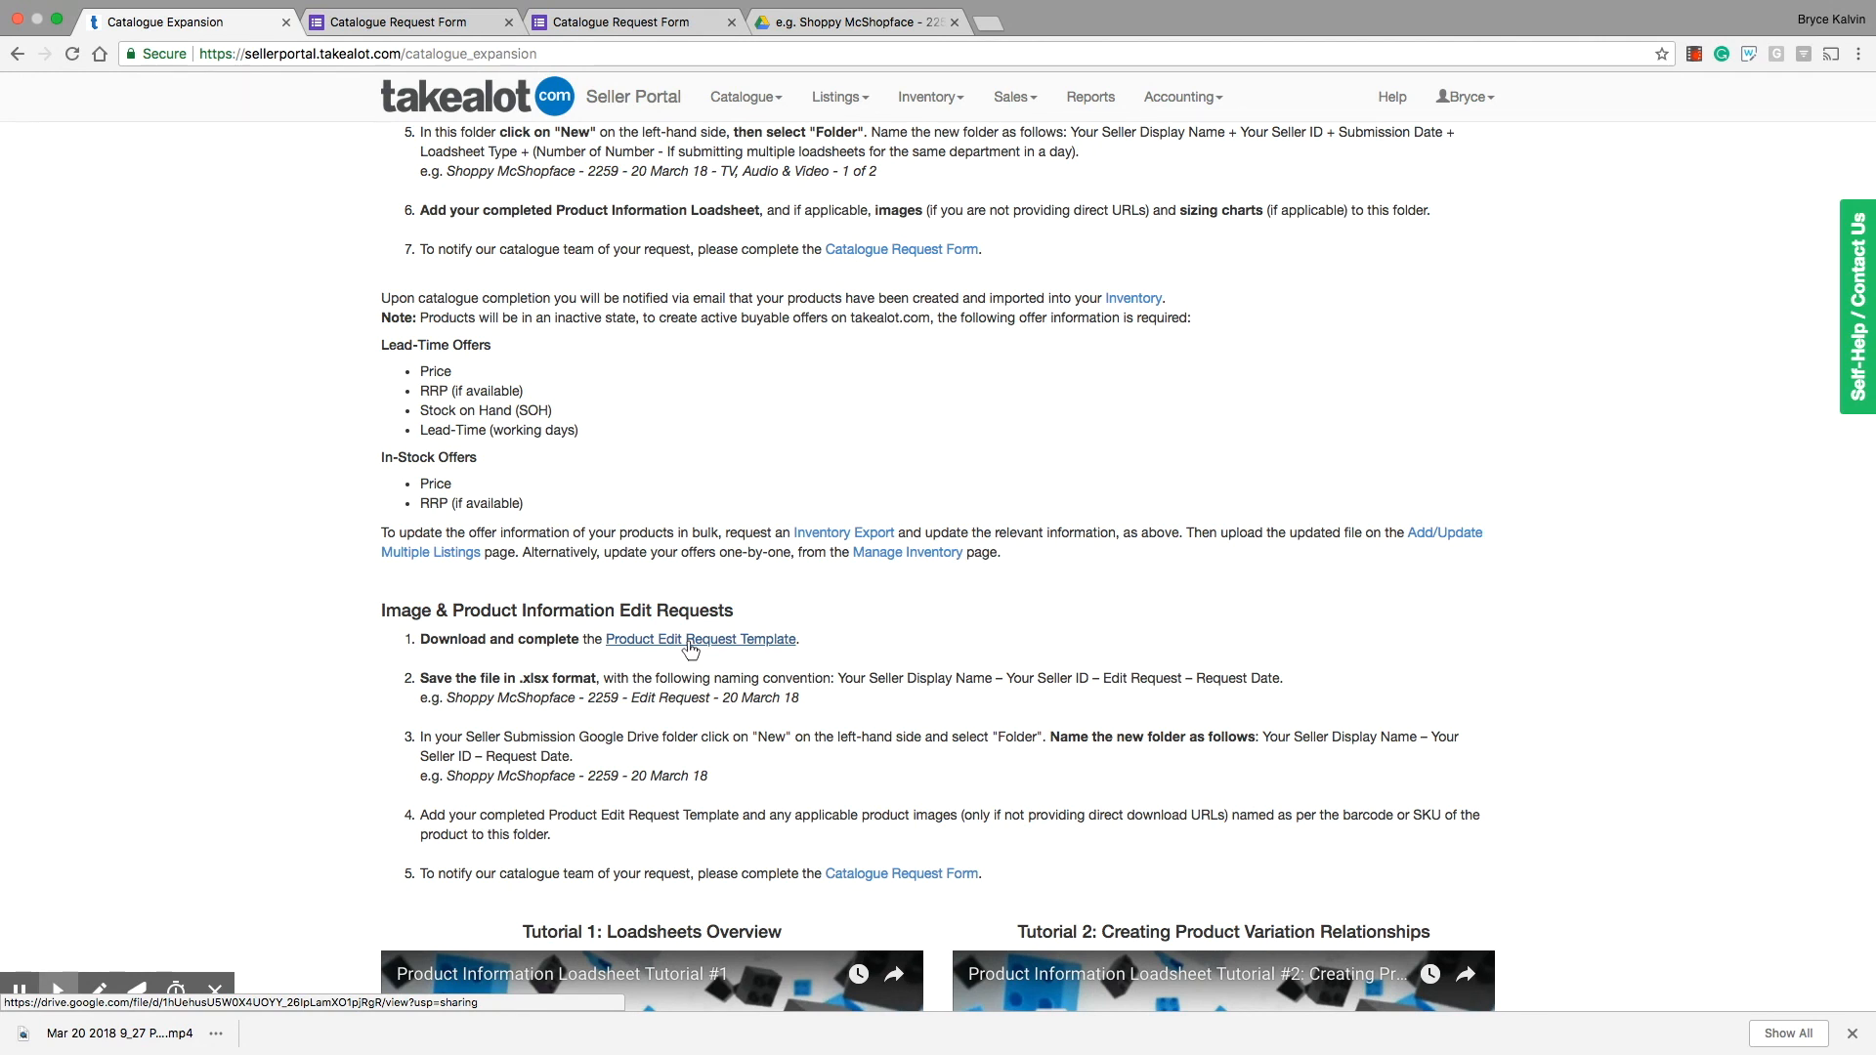
left_click(913, 873)
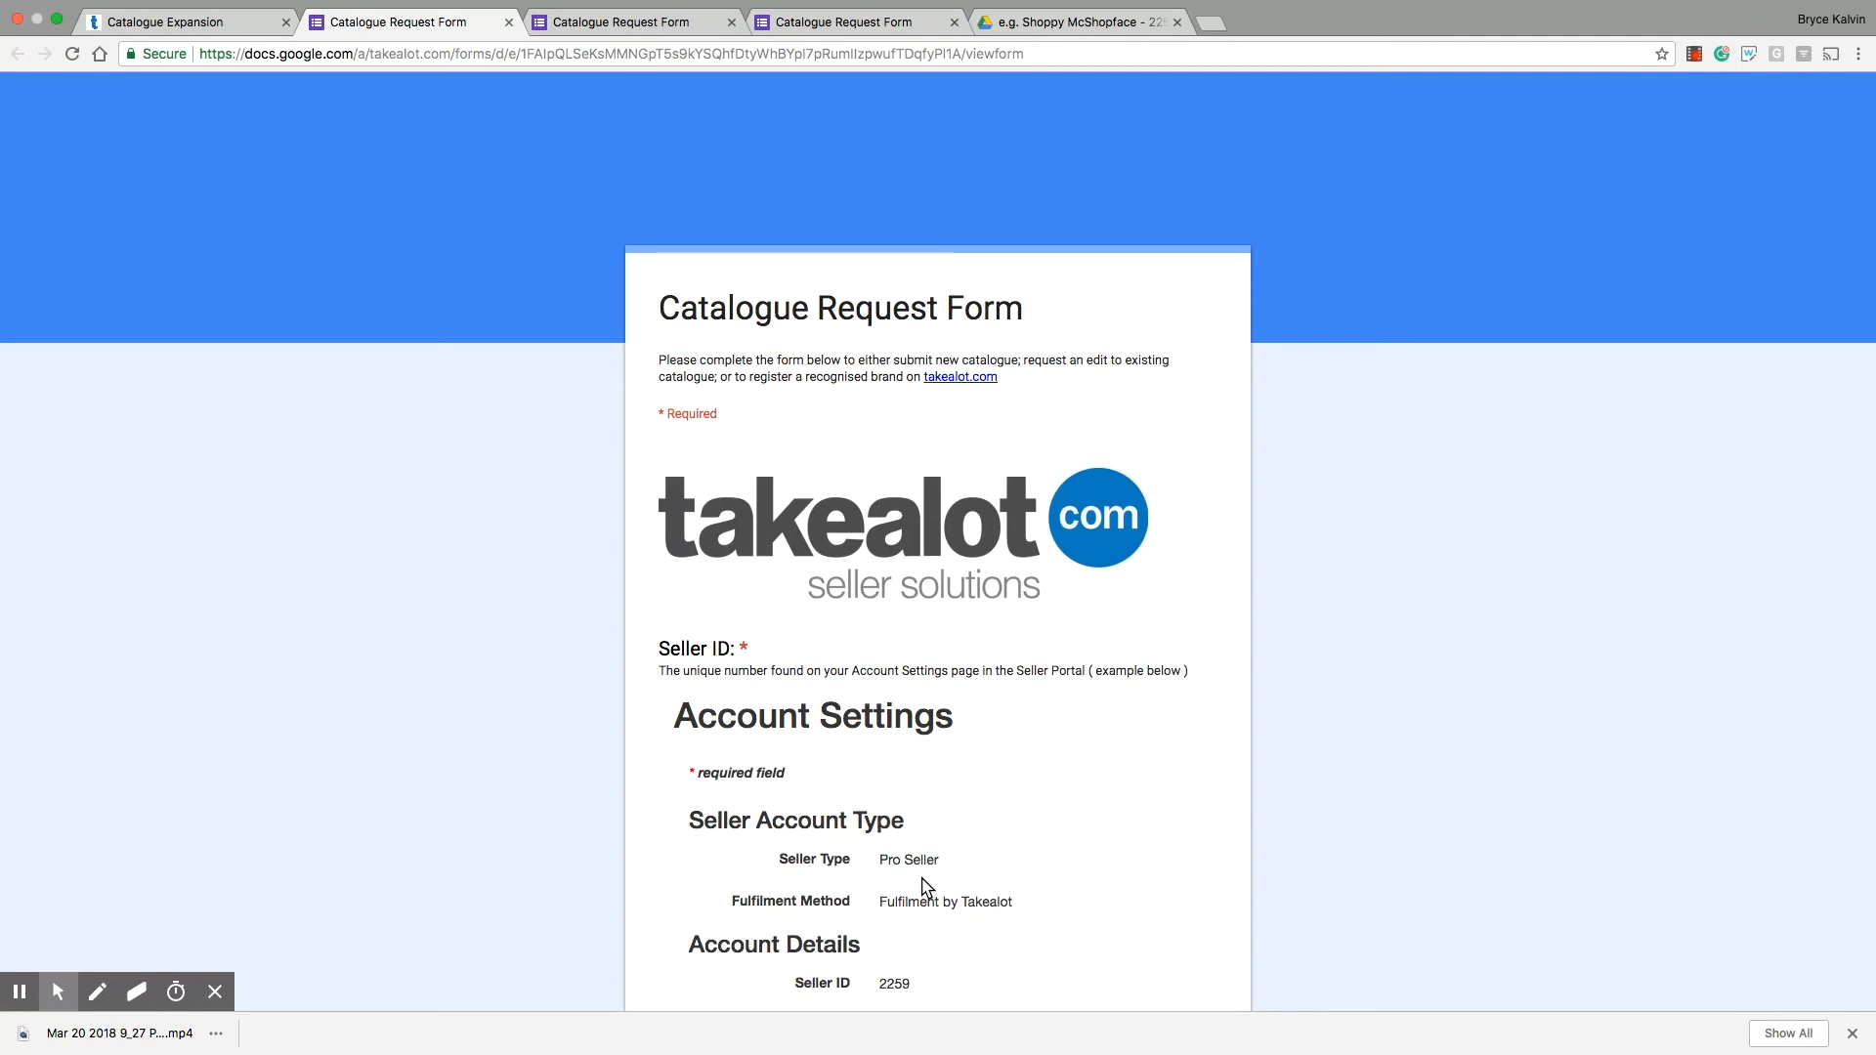
left_click(185, 23)
left_click(854, 25)
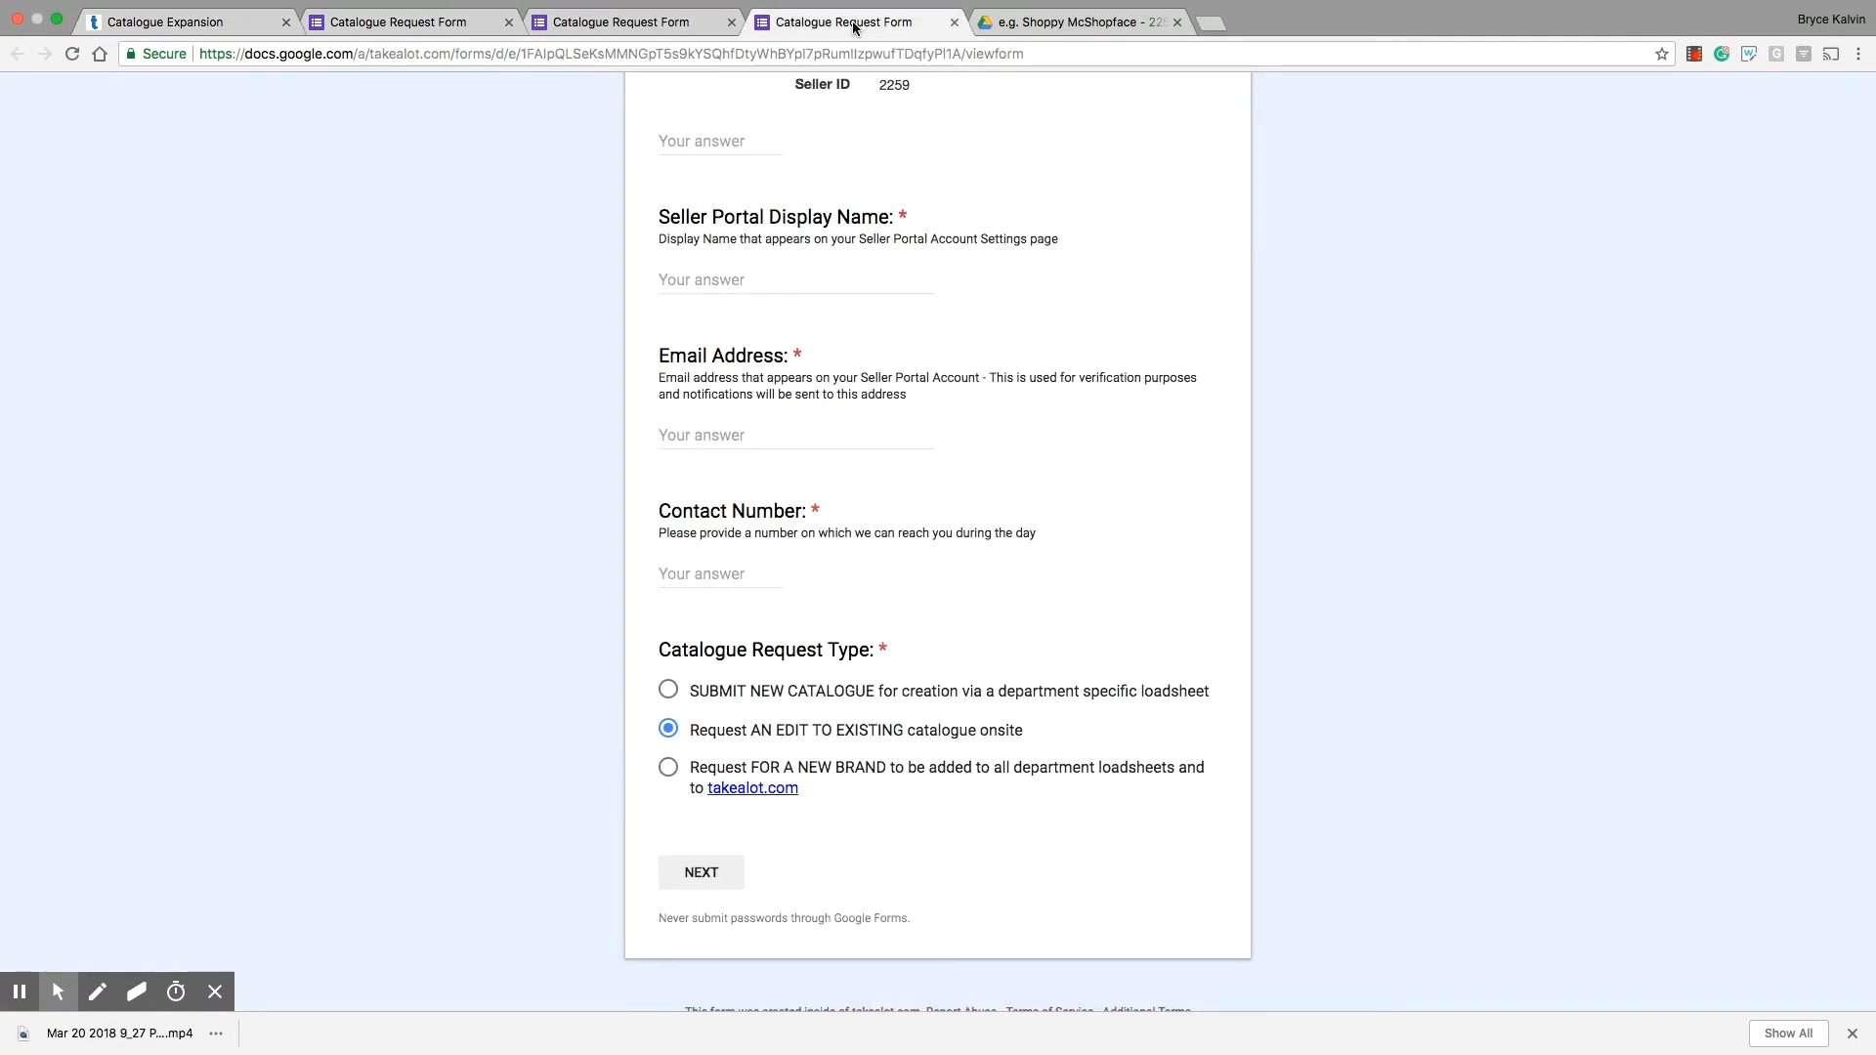
Step: Open the Email Seller Support form from the Seller Portal's help section and review its Issue Type options
left_click(226, 22)
left_click(1393, 103)
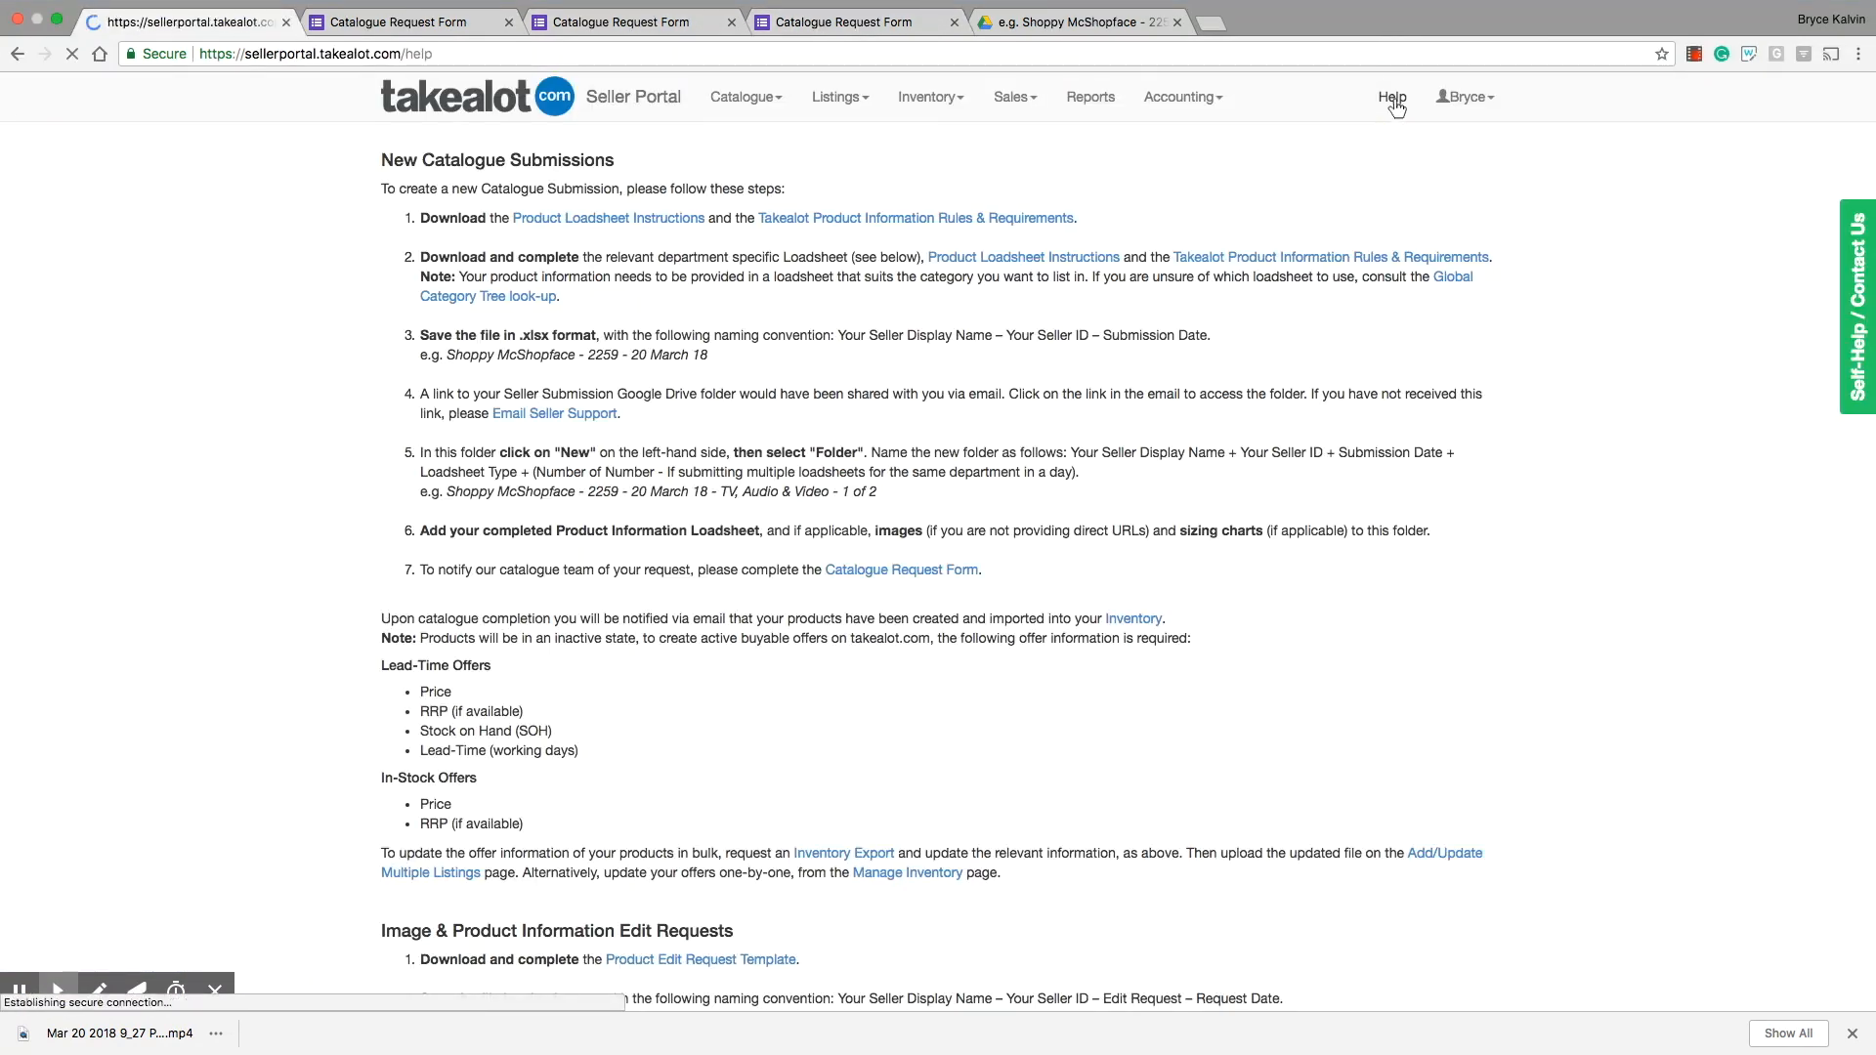
left_click(113, 186)
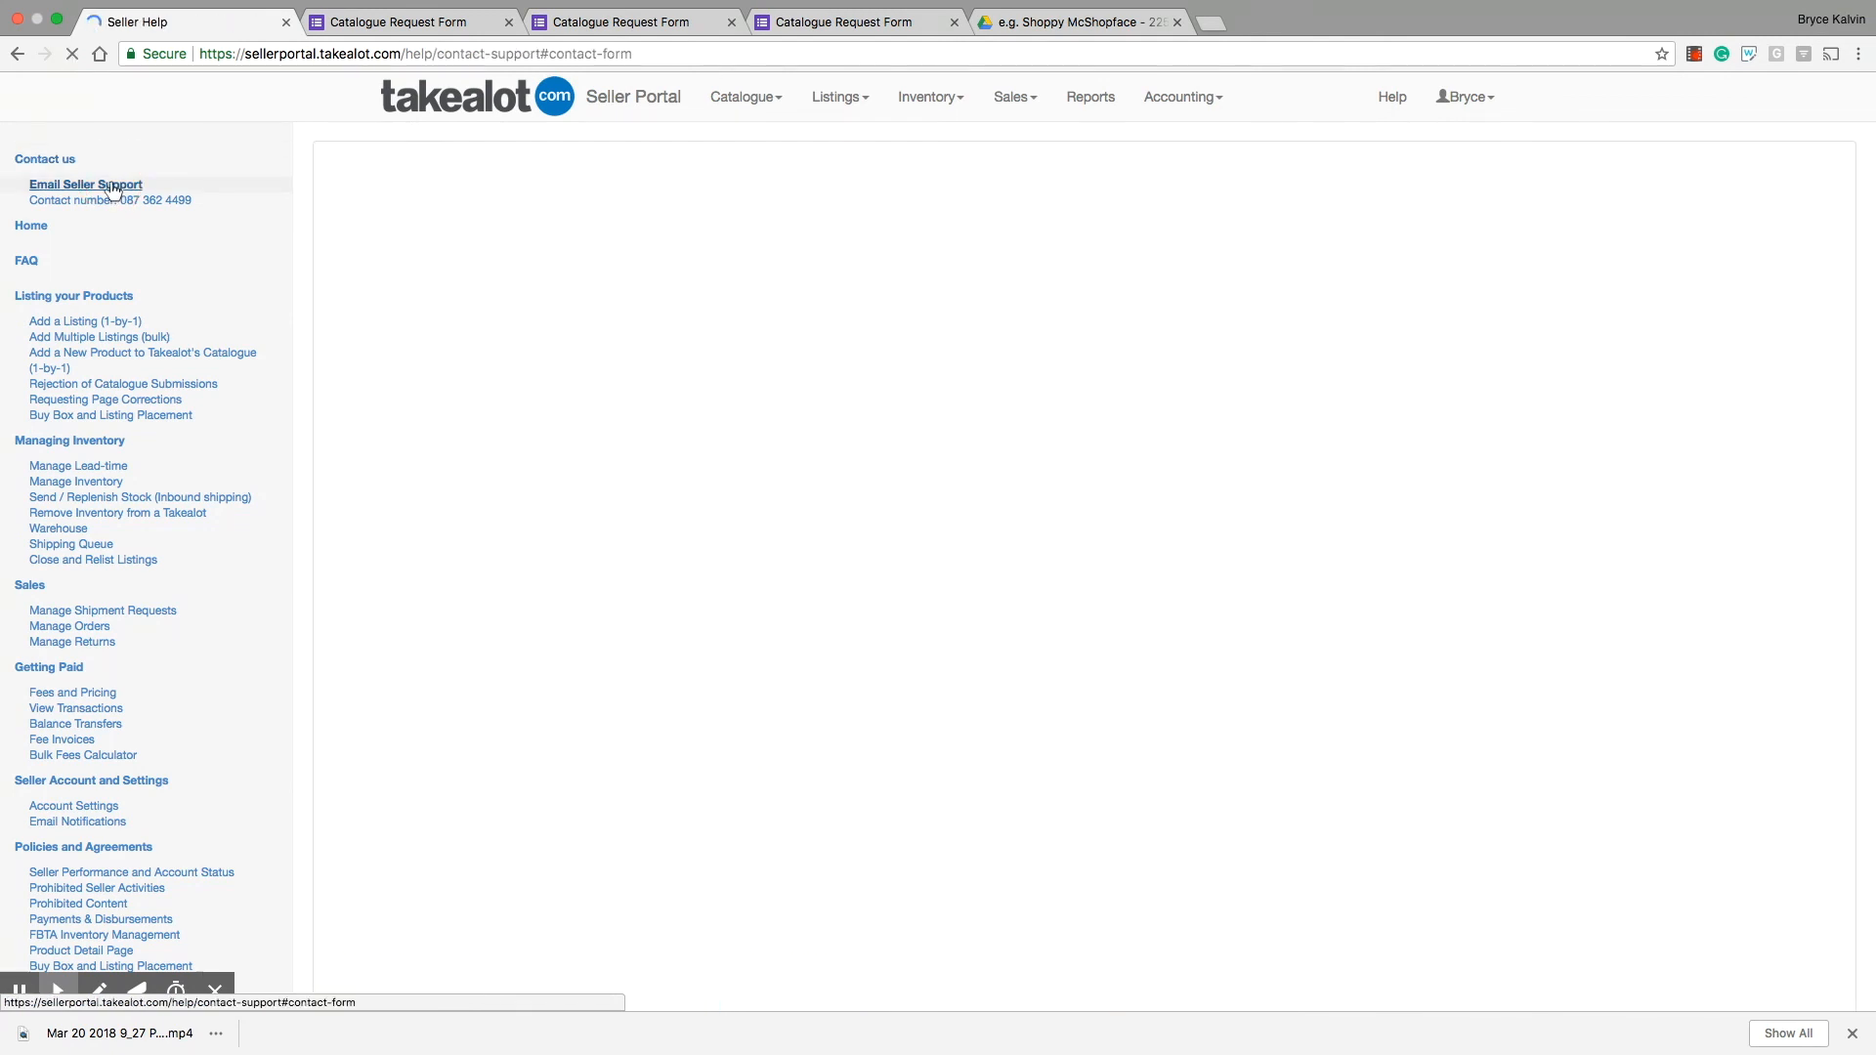
scroll(630, 471, "down", 4)
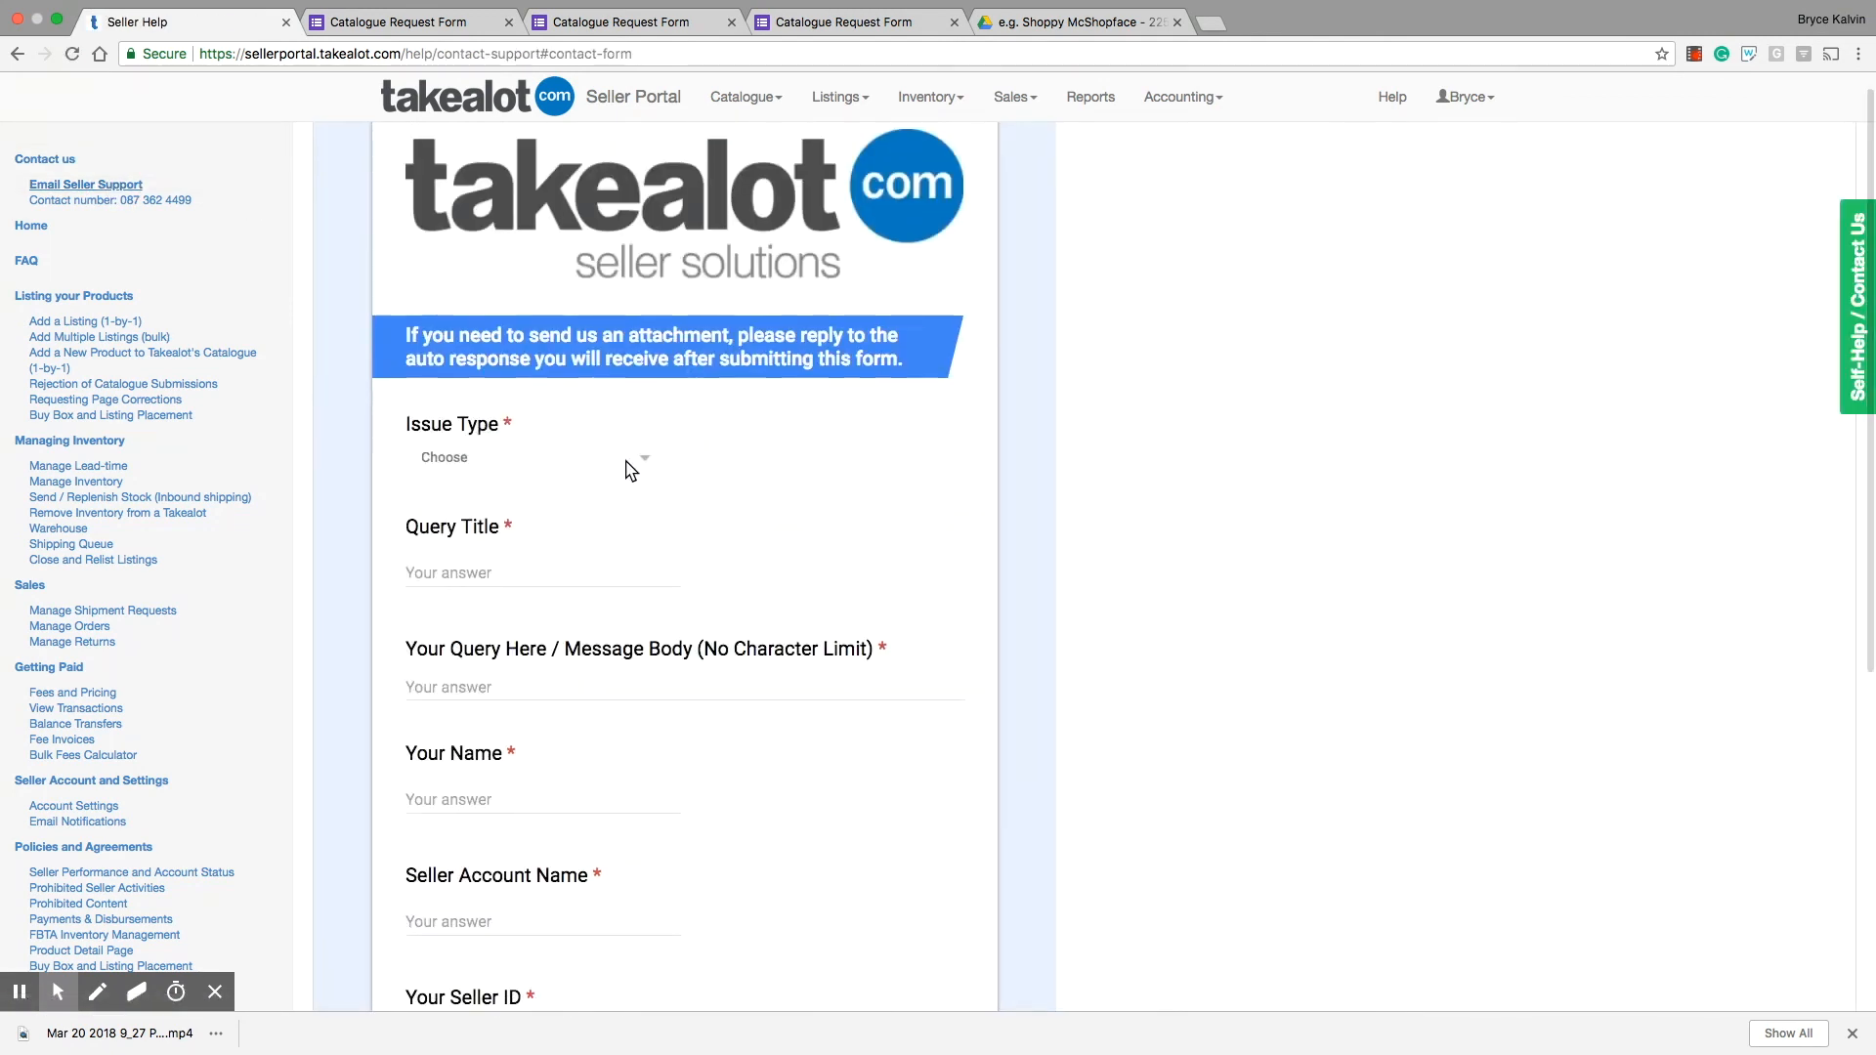
left_click(631, 471)
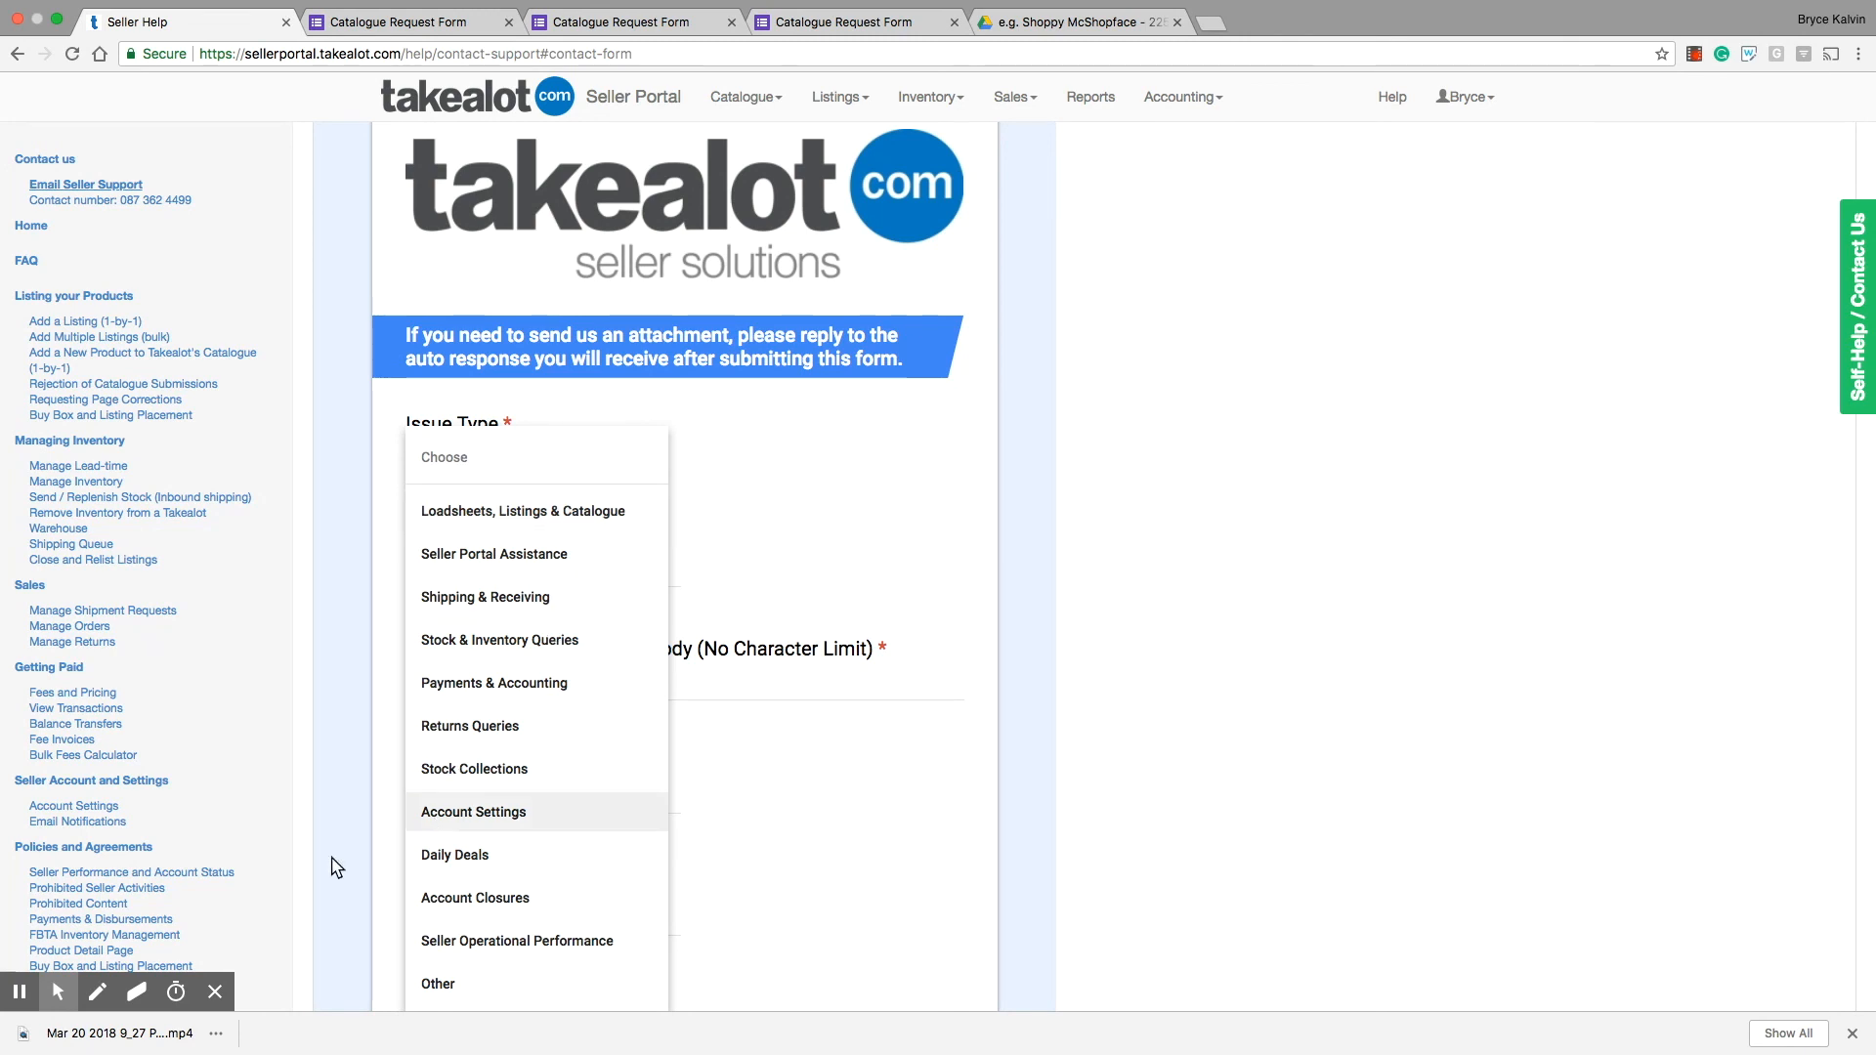
left_click(216, 993)
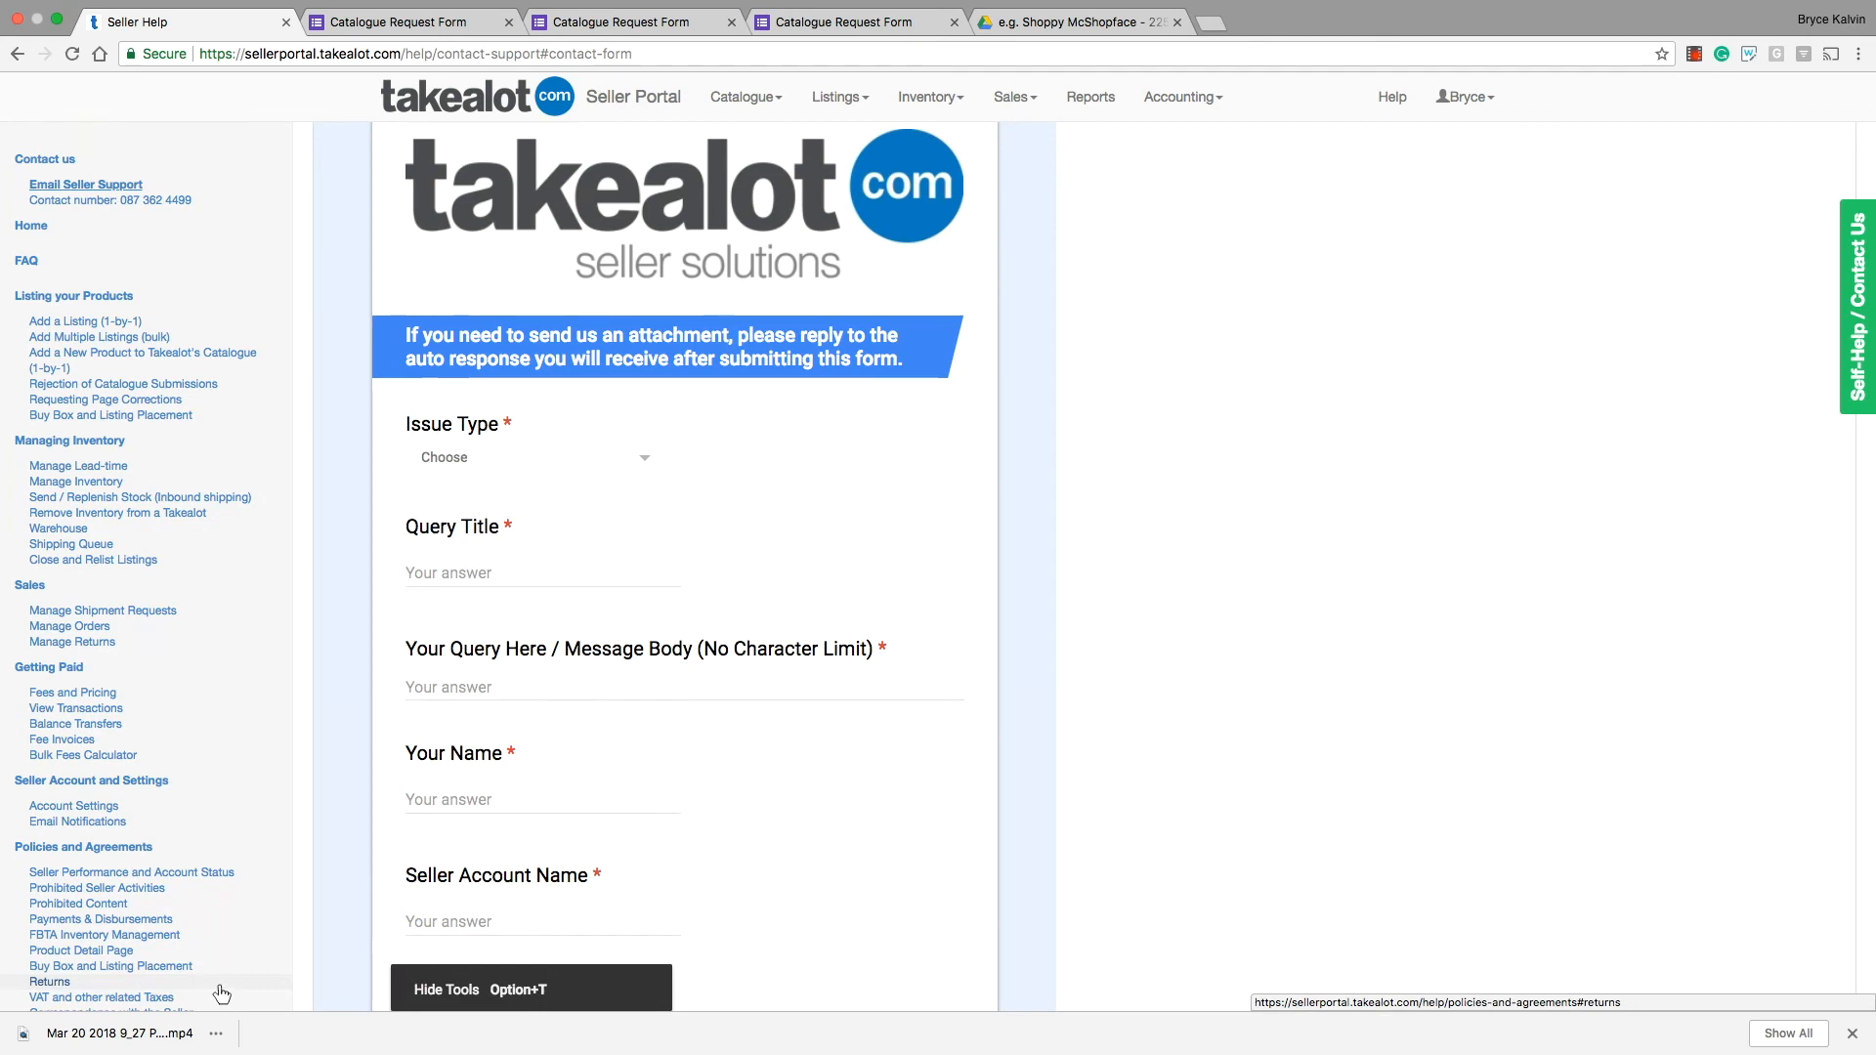